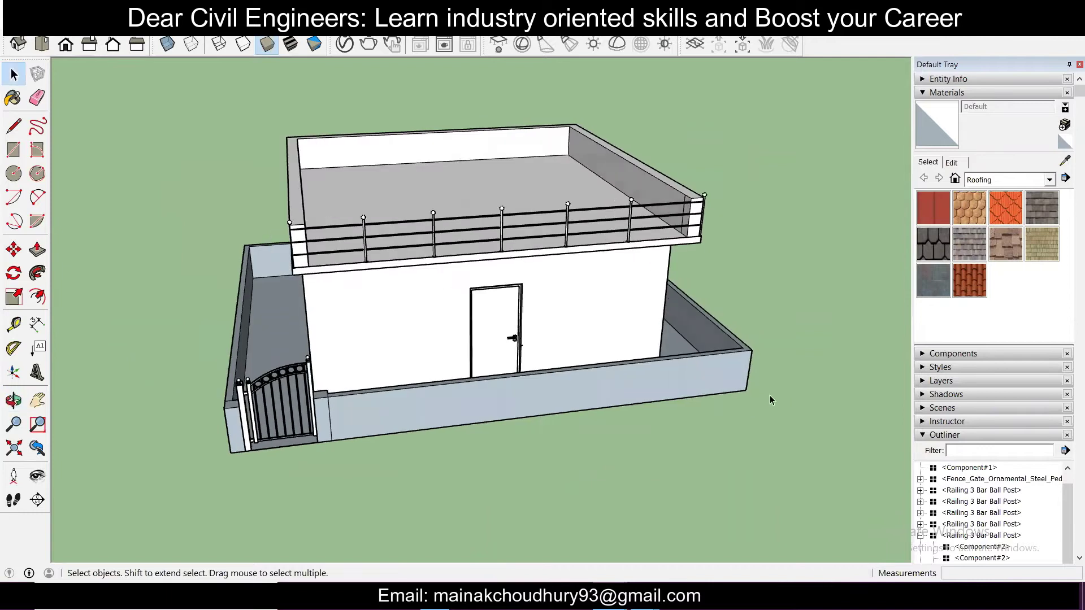
Step: Examine the finished house model and the sample floor plan with its door and window schedule
{"action": "scroll", "coordinate": [770, 395], "scroll_direction": "down", "scroll_amount": 1}
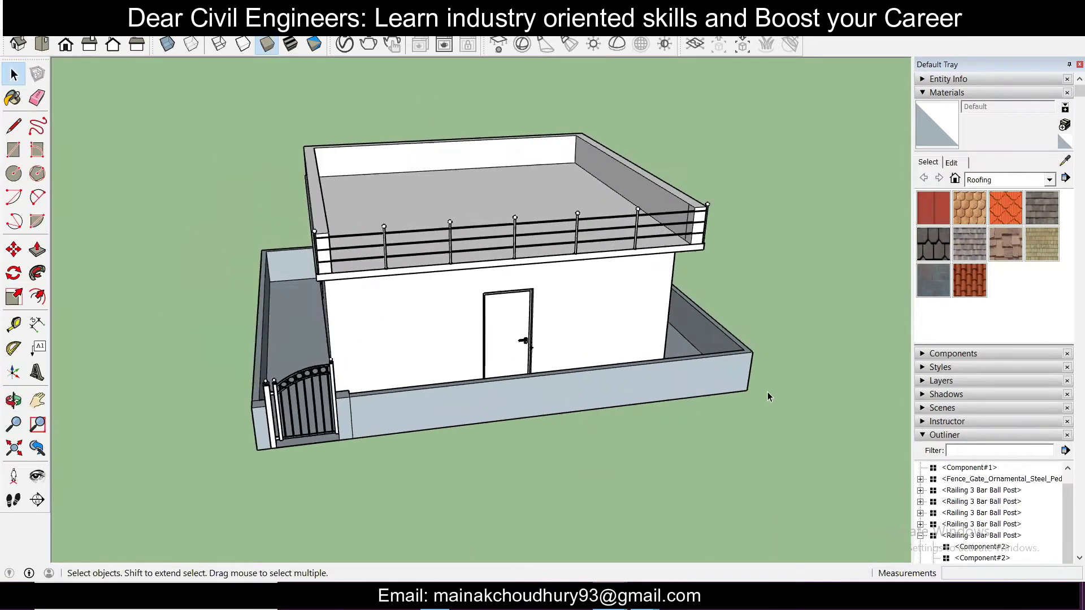
{"action": "middle_click_drag", "start_coordinate": [768, 391], "coordinate": [562, 415]}
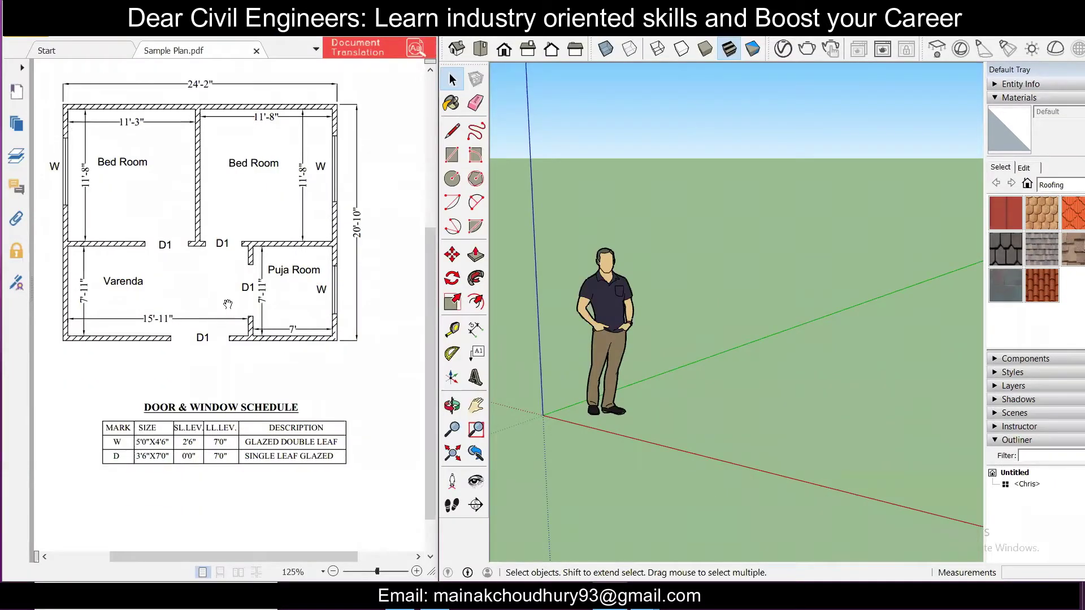
{"action": "scroll", "coordinate": [227, 305], "scroll_direction": "up", "scroll_amount": 2}
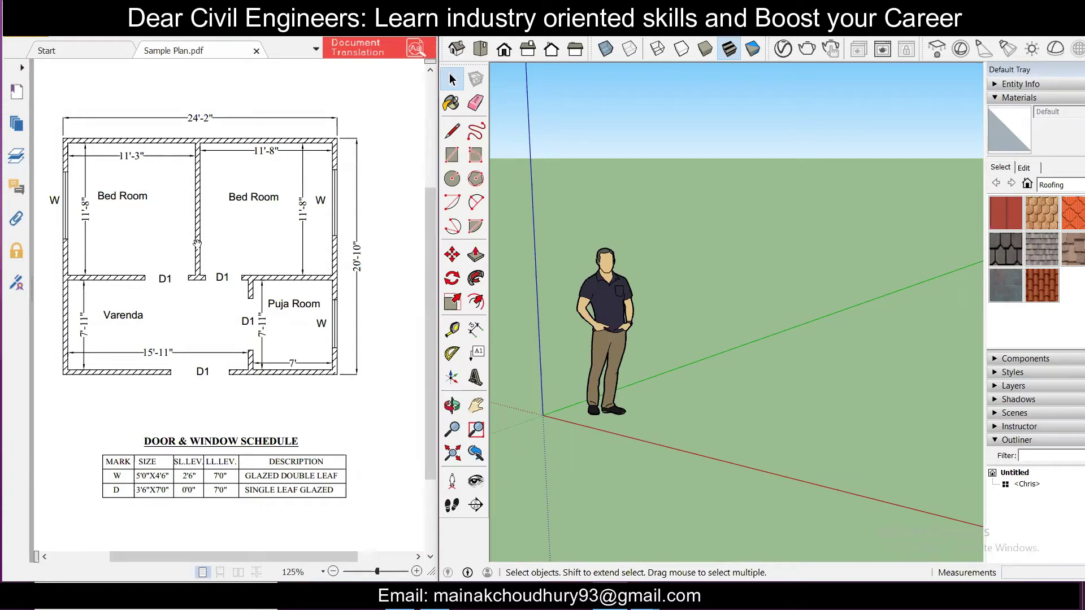
{"action": "scroll", "coordinate": [309, 263], "scroll_direction": "down", "scroll_amount": 1}
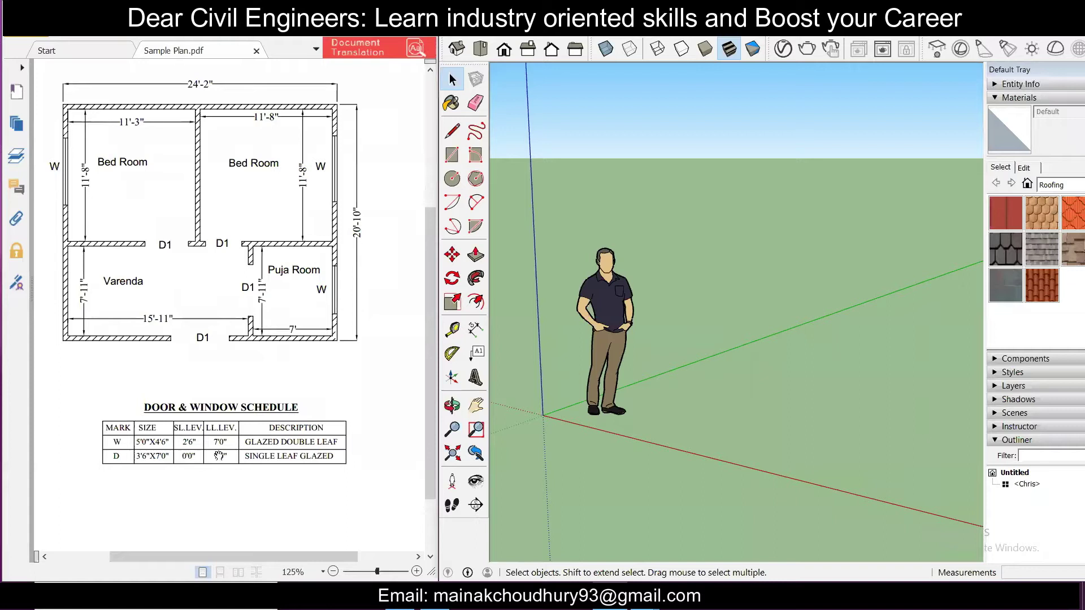
{"action": "scroll", "coordinate": [270, 435], "scroll_direction": "up", "scroll_amount": 2}
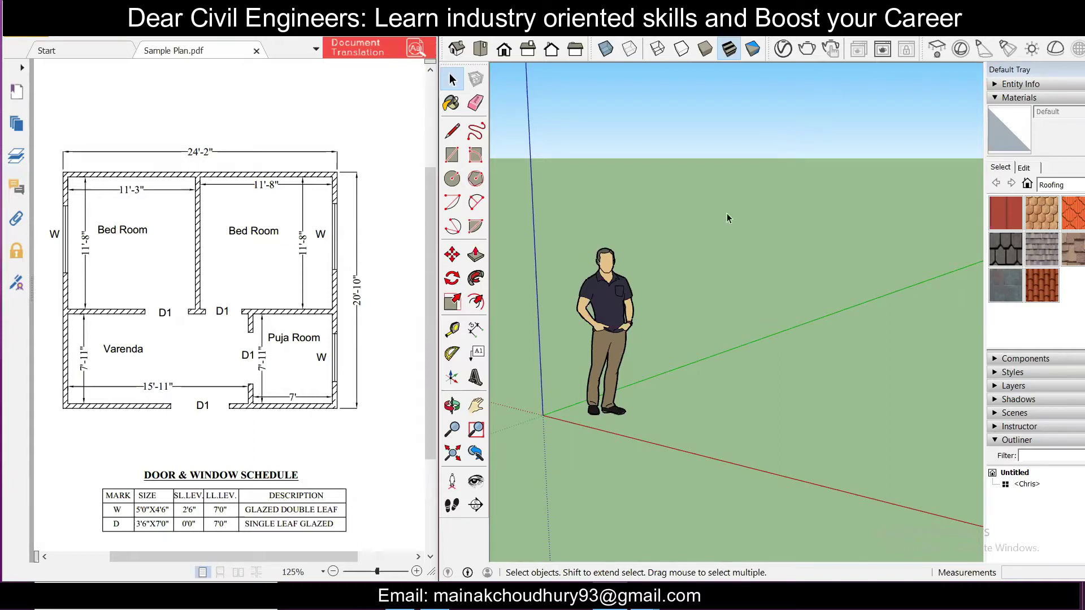
Step: Create a guide line parallel to the green axis with the Tape Measure tool
{"action": "scroll", "coordinate": [695, 374], "scroll_direction": "down", "scroll_amount": 4}
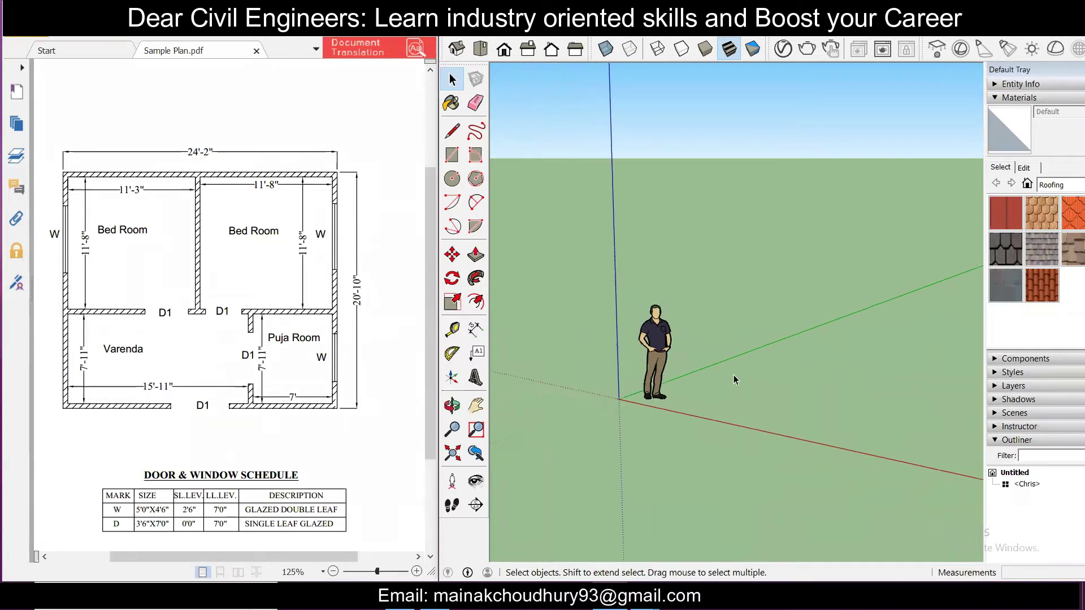
{"action": "scroll", "coordinate": [733, 375], "scroll_direction": "up", "scroll_amount": 2}
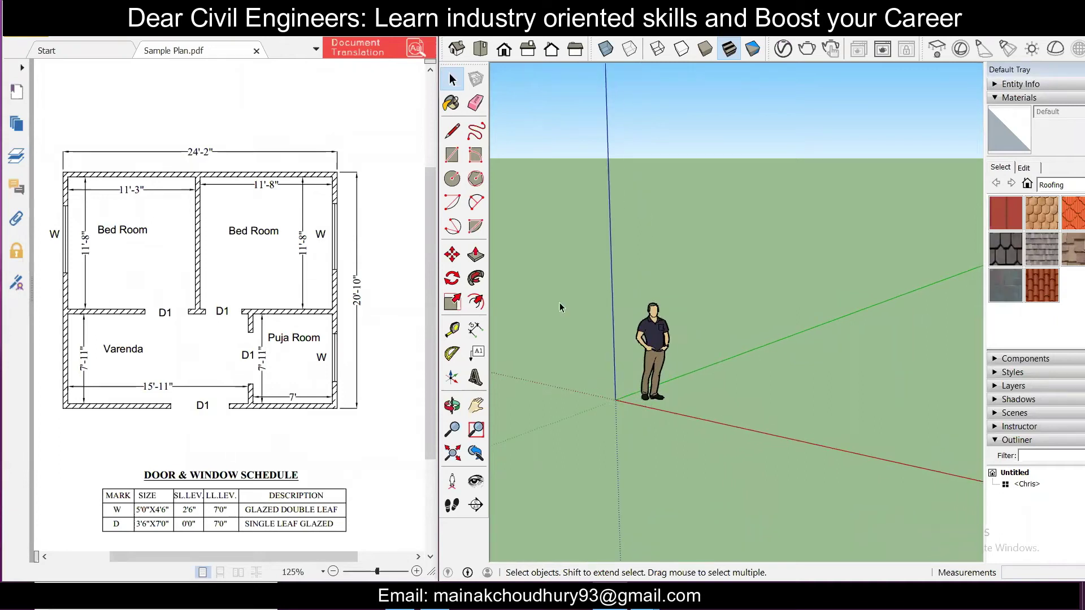
{"action": "left_click", "coordinate": [453, 332]}
{"action": "left_click", "coordinate": [712, 364]}
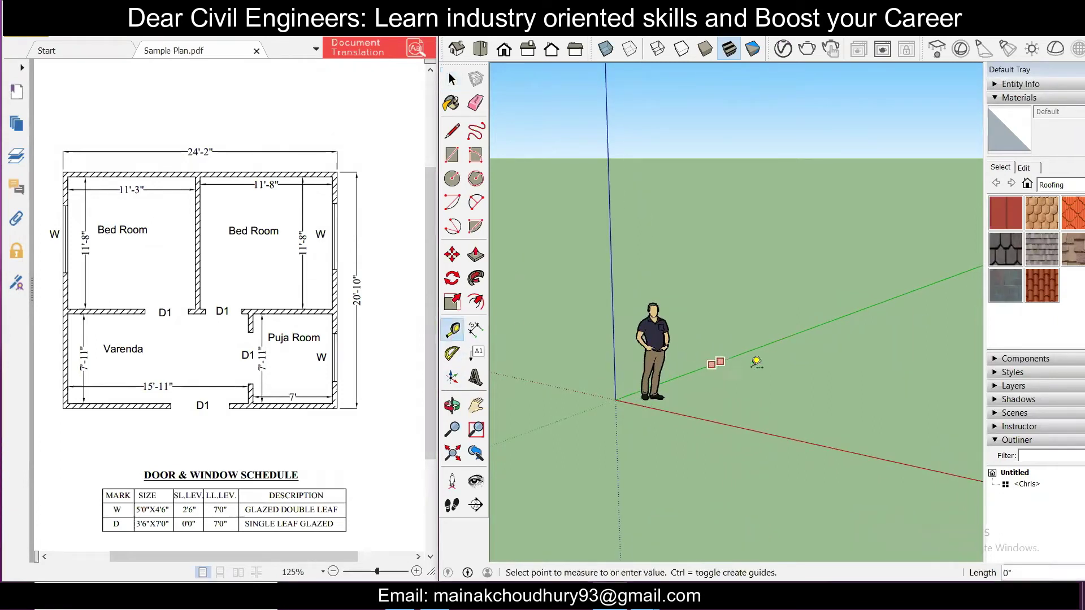
{"action": "left_click", "coordinate": [819, 380]}
{"action": "scroll", "coordinate": [773, 380], "scroll_direction": "down", "scroll_amount": 1}
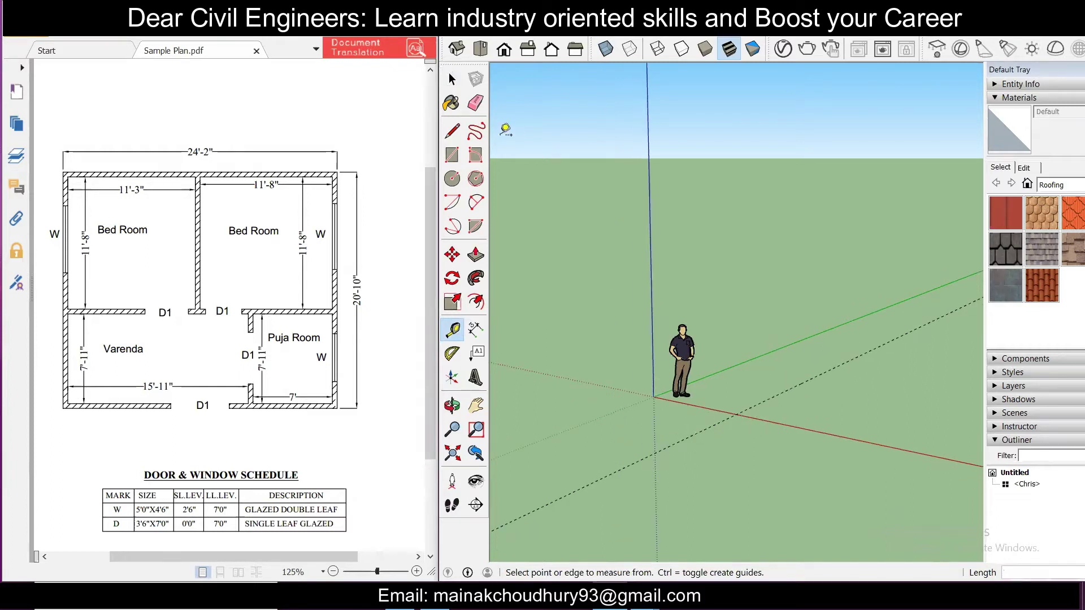
{"action": "scroll", "coordinate": [795, 319], "scroll_direction": "down", "scroll_amount": 2}
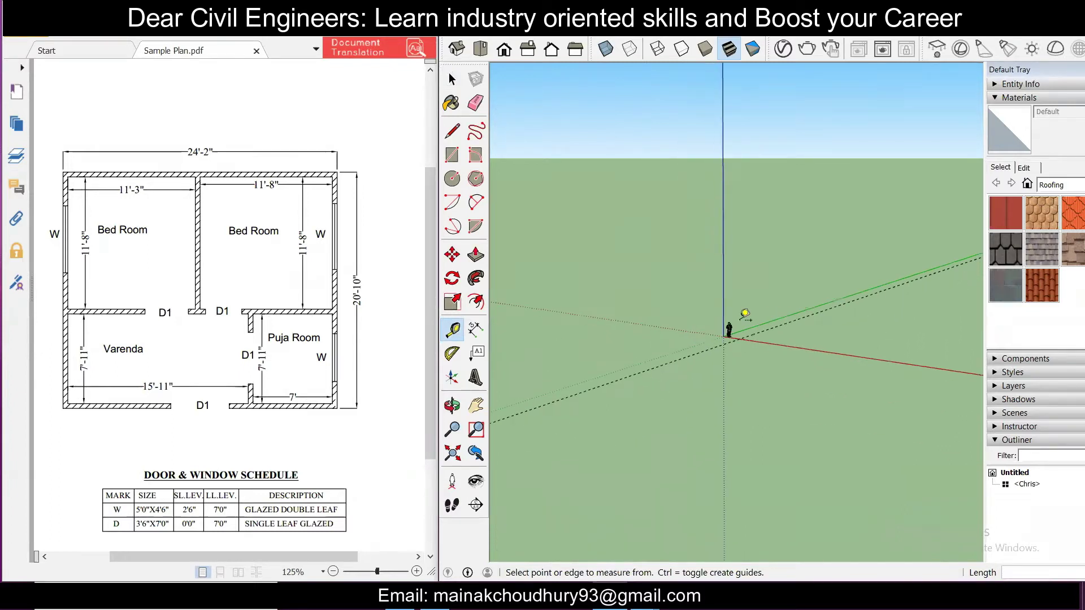
Step: In top view, create a guide line parallel to the red axis that crosses the first guide
{"action": "left_click", "coordinate": [486, 54]}
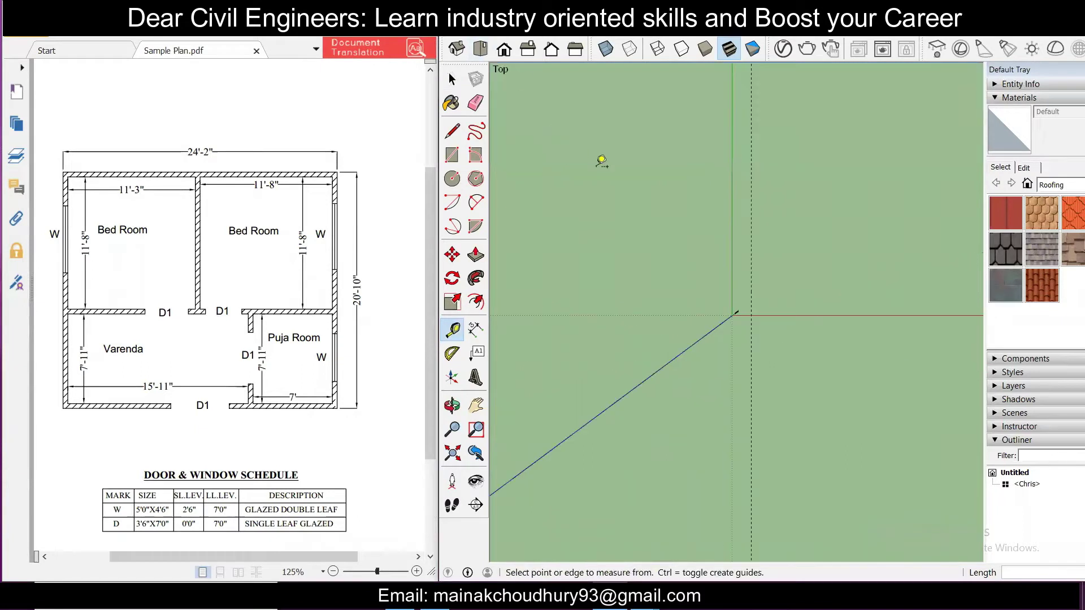
{"action": "left_click", "coordinate": [828, 314]}
{"action": "scroll", "coordinate": [836, 207], "scroll_direction": "down", "scroll_amount": 2}
{"action": "middle_click_drag", "start_coordinate": [833, 177], "coordinate": [590, 115]}
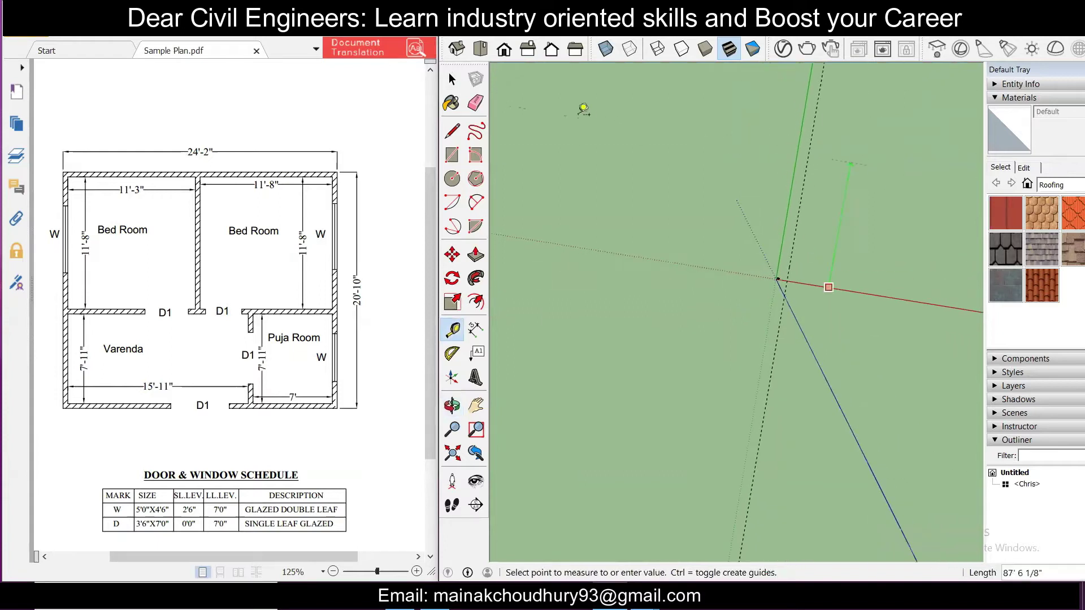
{"action": "left_click", "coordinate": [481, 49]}
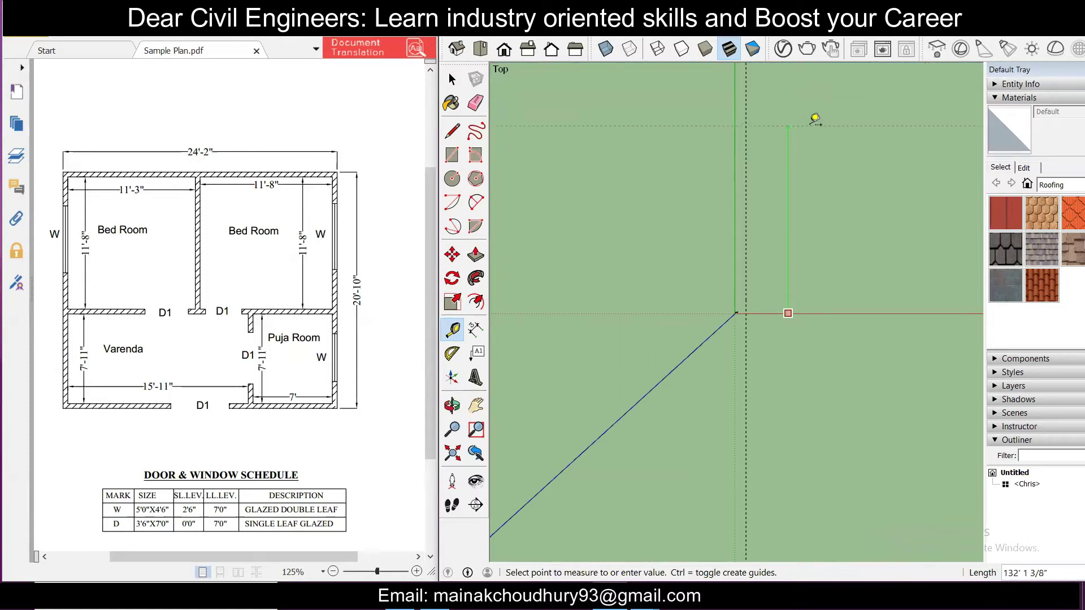
{"action": "middle_click_drag", "start_coordinate": [815, 122], "coordinate": [701, 333]}
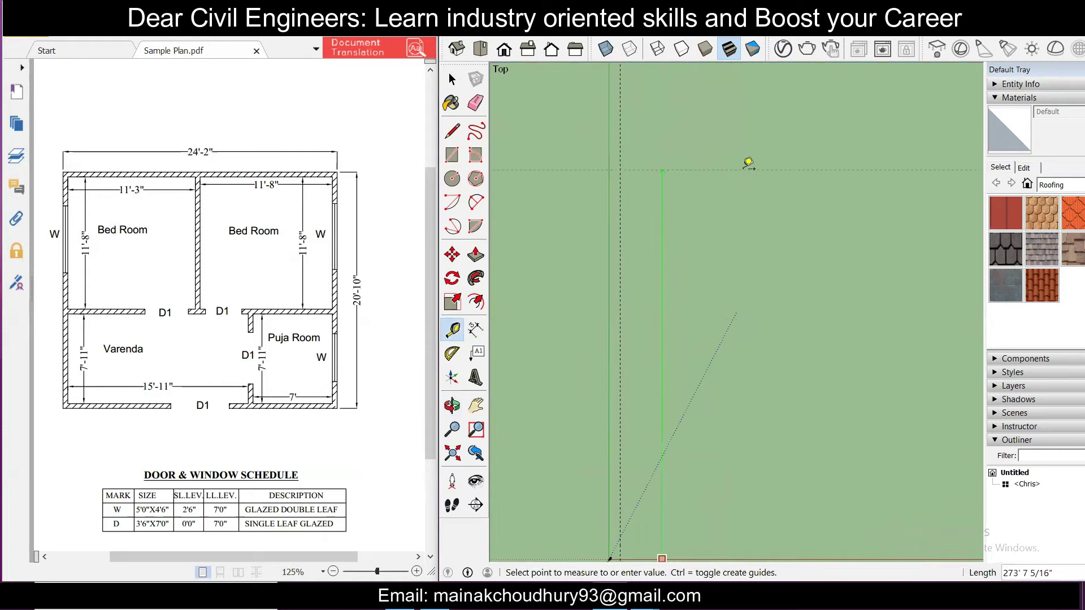
{"action": "left_click", "coordinate": [757, 145]}
{"action": "scroll", "coordinate": [682, 247], "scroll_direction": "down", "scroll_amount": 2}
{"action": "scroll", "coordinate": [678, 251], "scroll_direction": "down", "scroll_amount": 2}
{"action": "scroll", "coordinate": [757, 305], "scroll_direction": "up", "scroll_amount": 2}
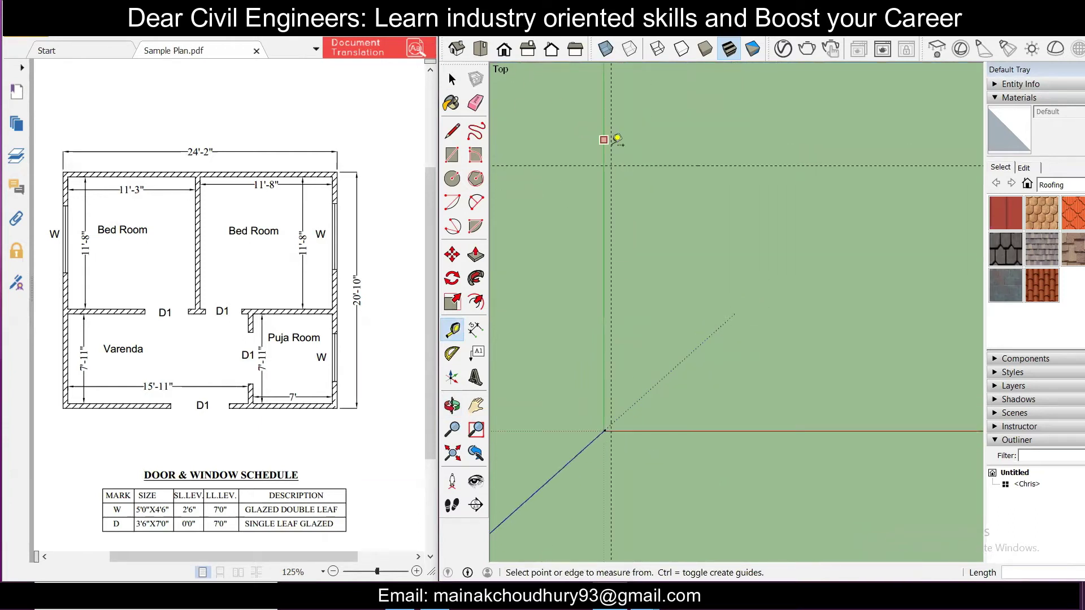
Step: Hide the drawing axes and delete the default person figure from the model
{"action": "left_click", "coordinate": [493, 30]}
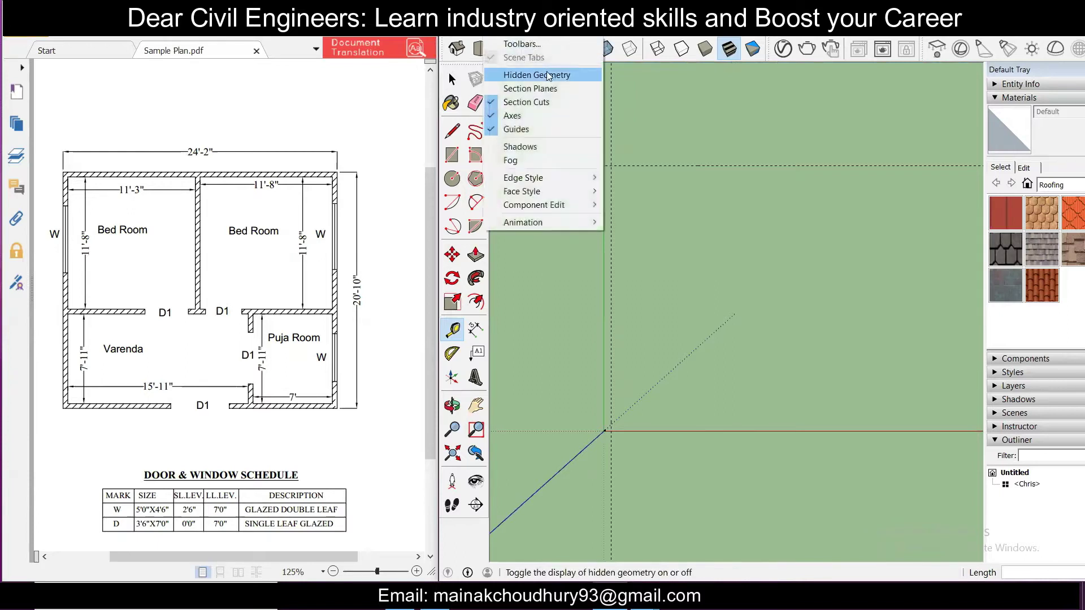
{"action": "left_click", "coordinate": [540, 116]}
{"action": "scroll", "coordinate": [623, 389], "scroll_direction": "up", "scroll_amount": 7}
{"action": "scroll", "coordinate": [631, 326], "scroll_direction": "up", "scroll_amount": 2}
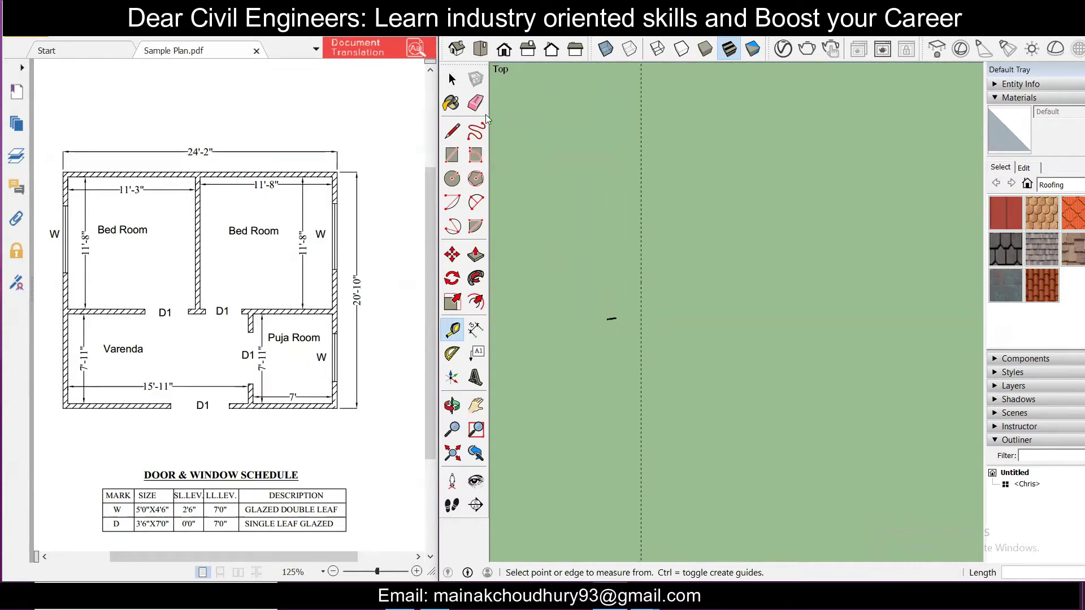
{"action": "key", "text": "space"}
{"action": "left_click_drag", "start_coordinate": [598, 294], "coordinate": [620, 341]}
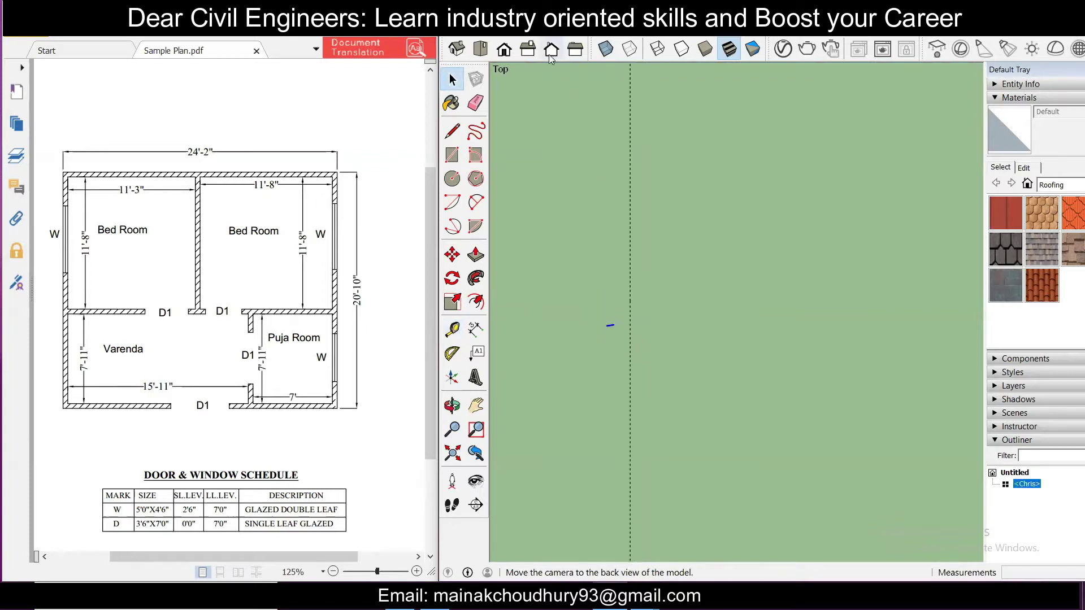
{"action": "left_click", "coordinate": [457, 49]}
{"action": "scroll", "coordinate": [720, 316], "scroll_direction": "up", "scroll_amount": 7}
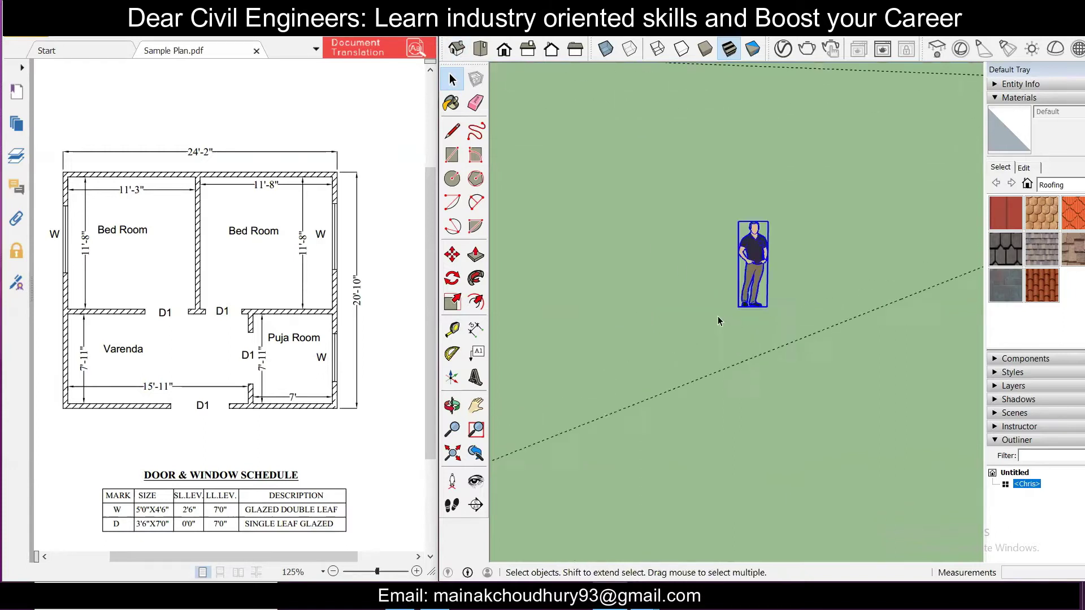
{"action": "scroll", "coordinate": [725, 315], "scroll_direction": "down", "scroll_amount": 5}
{"action": "key", "text": "Delete"}
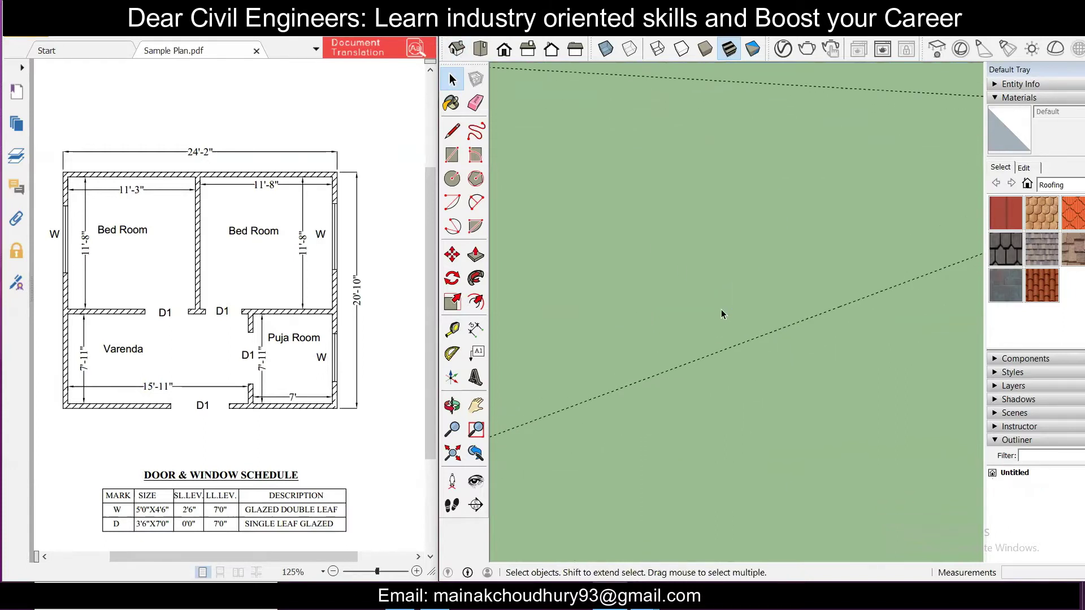
Step: In top view, offset a guide below the horizontal guide to mark the upper outer wall's thickness
{"action": "left_click", "coordinate": [481, 49]}
{"action": "left_click", "coordinate": [451, 332]}
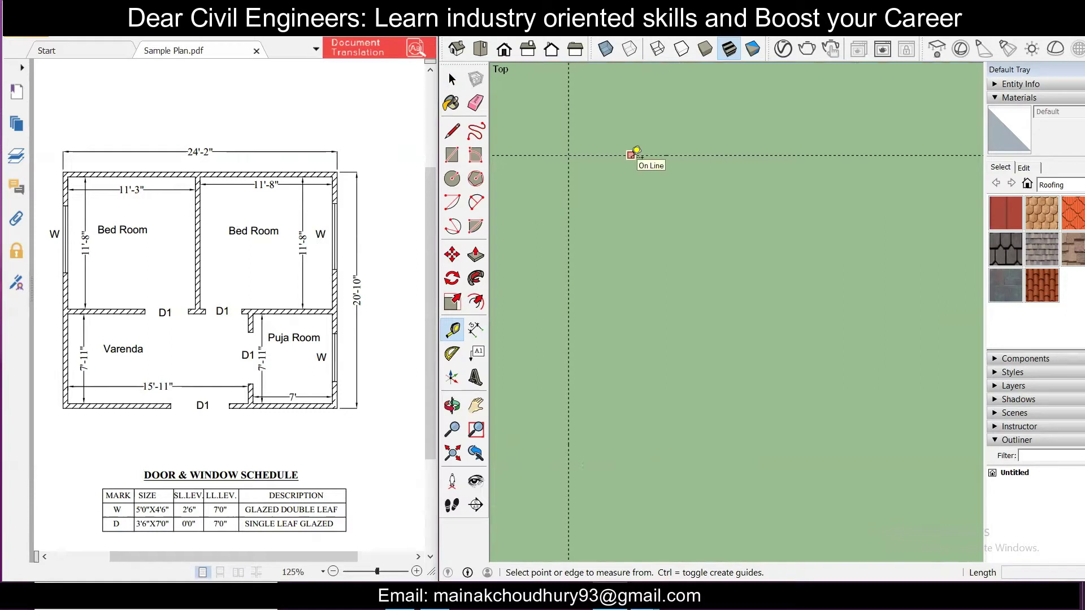
{"action": "left_click", "coordinate": [631, 154]}
{"action": "type", "text": "63'"}
{"action": "key", "text": "Return"}
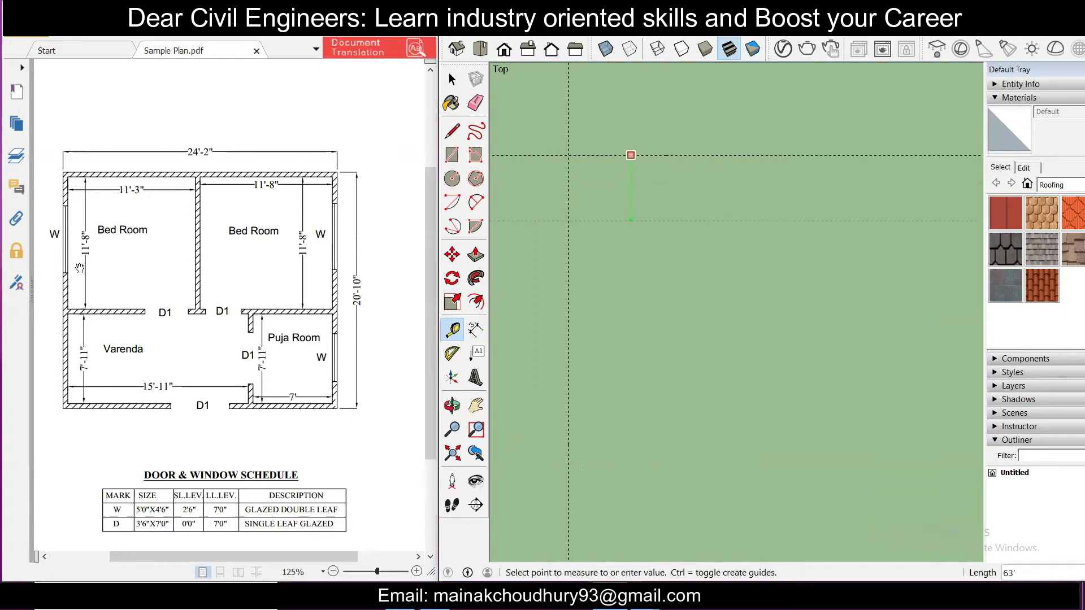
{"action": "left_click", "coordinate": [630, 155]}
{"action": "key", "text": "Return"}
Step: Offset a horizontal guide 11'8" below the upper wall's inner guide for the bedroom depth
{"action": "scroll", "coordinate": [569, 146], "scroll_direction": "up", "scroll_amount": 6}
{"action": "scroll", "coordinate": [610, 146], "scroll_direction": "up", "scroll_amount": 1}
{"action": "scroll", "coordinate": [501, 165], "scroll_direction": "up", "scroll_amount": 1}
{"action": "scroll", "coordinate": [543, 140], "scroll_direction": "up", "scroll_amount": 1}
{"action": "scroll", "coordinate": [622, 177], "scroll_direction": "up", "scroll_amount": 1}
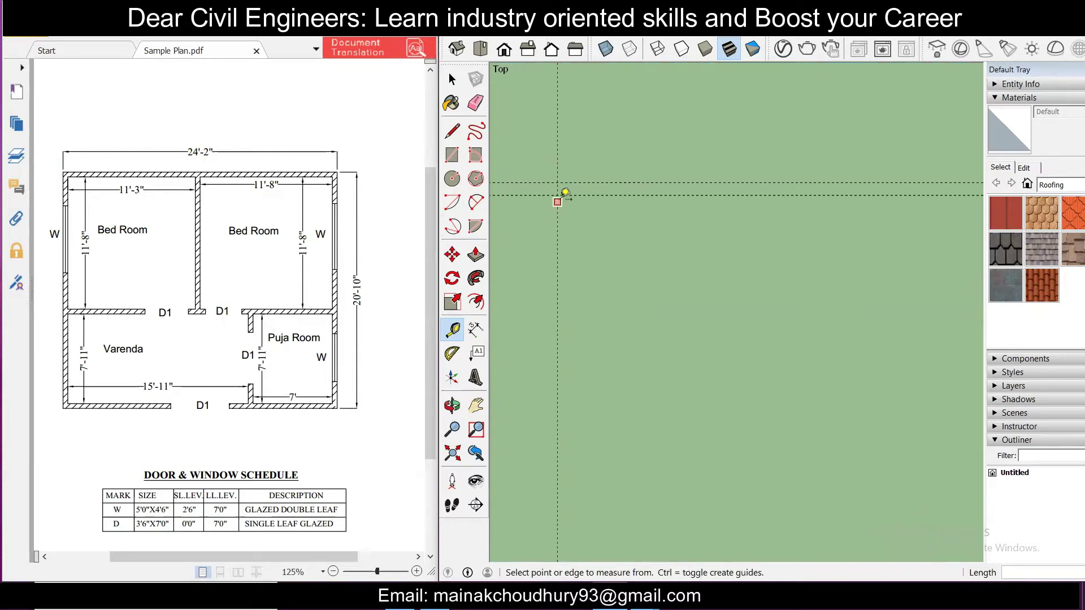
{"action": "left_click", "coordinate": [583, 195]}
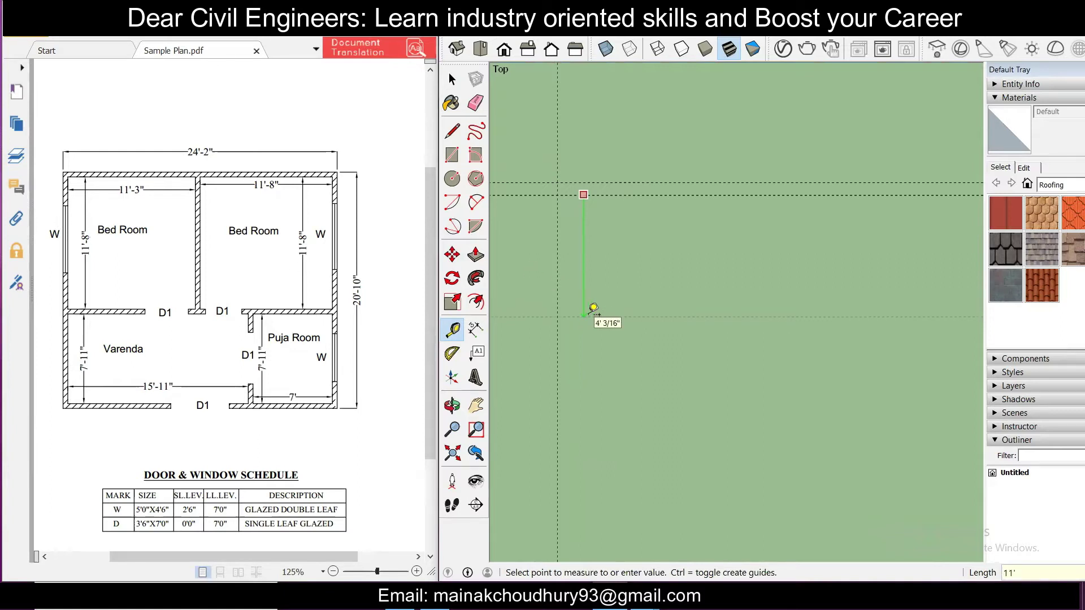
{"action": "key", "text": "Return"}
Step: Offset a horizontal guide 5" below the bedroom depth guide to mark the middle wall's thickness
{"action": "scroll", "coordinate": [619, 319], "scroll_direction": "down", "scroll_amount": 3}
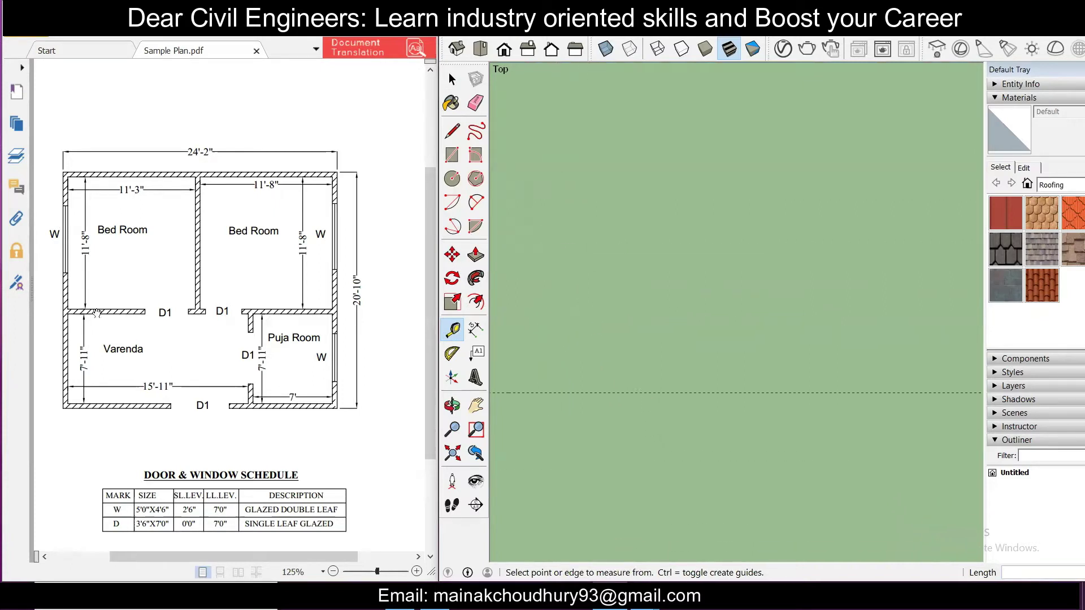
{"action": "left_click", "coordinate": [576, 392]}
{"action": "type", "text": "5"}
{"action": "key", "text": "Return"}
Step: Offset a horizontal guide 7'11" below the middle wall's lower guide for the veranda depth
{"action": "scroll", "coordinate": [598, 354], "scroll_direction": "down", "scroll_amount": 4}
{"action": "scroll", "coordinate": [636, 401], "scroll_direction": "up", "scroll_amount": 2}
{"action": "left_click", "coordinate": [616, 356]}
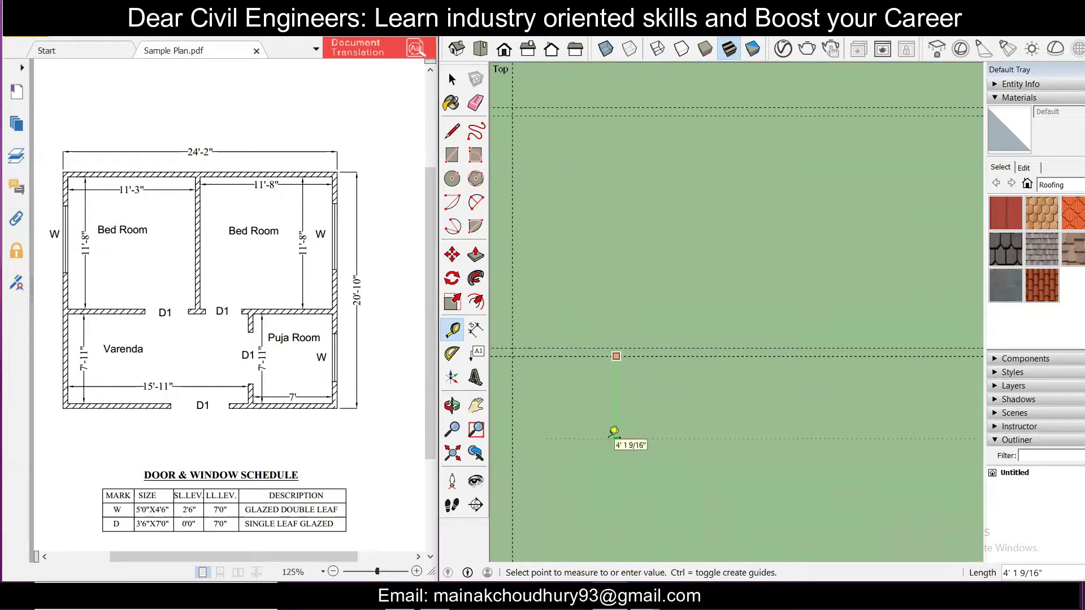
{"action": "type", "text": "7'11"}
{"action": "key", "text": "Return"}
Step: Offset a horizontal guide 5" below the veranda depth guide to mark the front wall's thickness
{"action": "scroll", "coordinate": [626, 386], "scroll_direction": "down", "scroll_amount": 2}
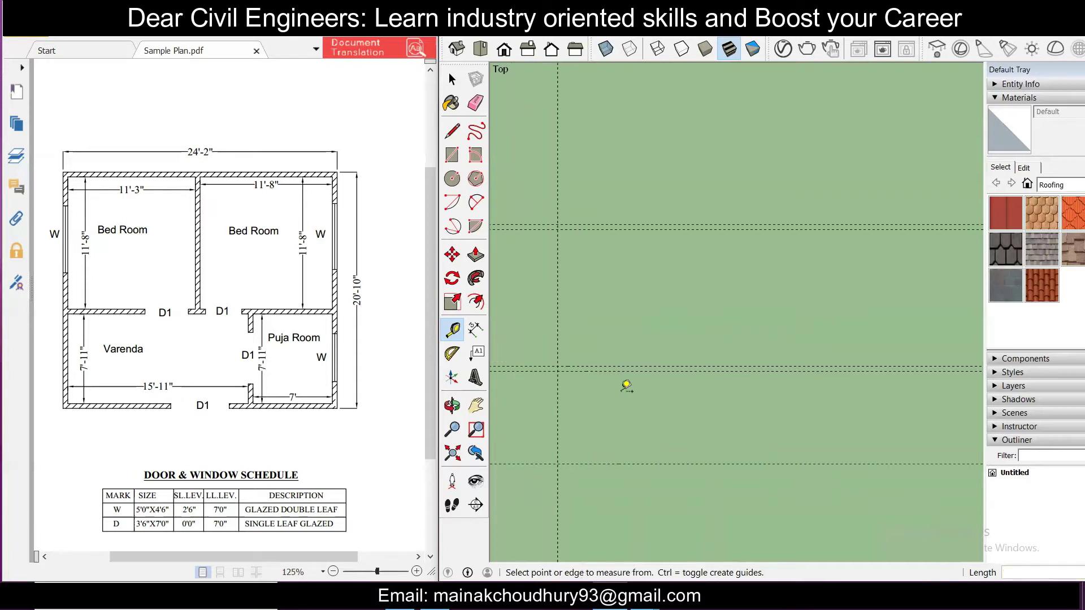
{"action": "left_click", "coordinate": [629, 465]}
{"action": "type", "text": "5"}
{"action": "key", "text": "Return"}
Step: Offset a vertical guide 5" to the right of the original vertical guide to mark the left wall's thickness
{"action": "scroll", "coordinate": [608, 398], "scroll_direction": "down", "scroll_amount": 5}
{"action": "scroll", "coordinate": [618, 336], "scroll_direction": "up", "scroll_amount": 4}
{"action": "scroll", "coordinate": [594, 265], "scroll_direction": "up", "scroll_amount": 1}
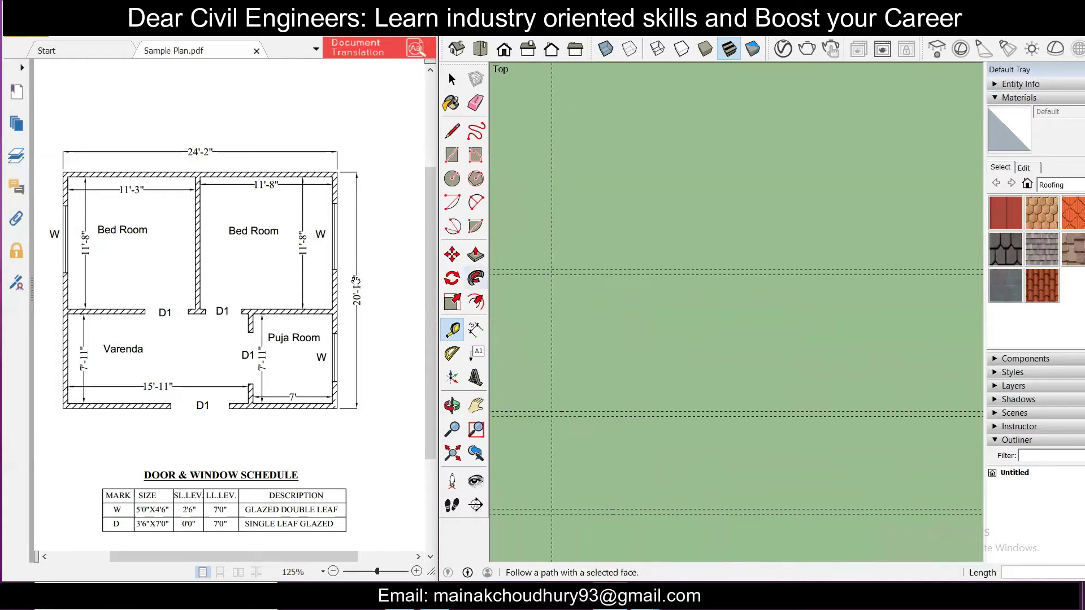
{"action": "scroll", "coordinate": [540, 328], "scroll_direction": "up", "scroll_amount": 1}
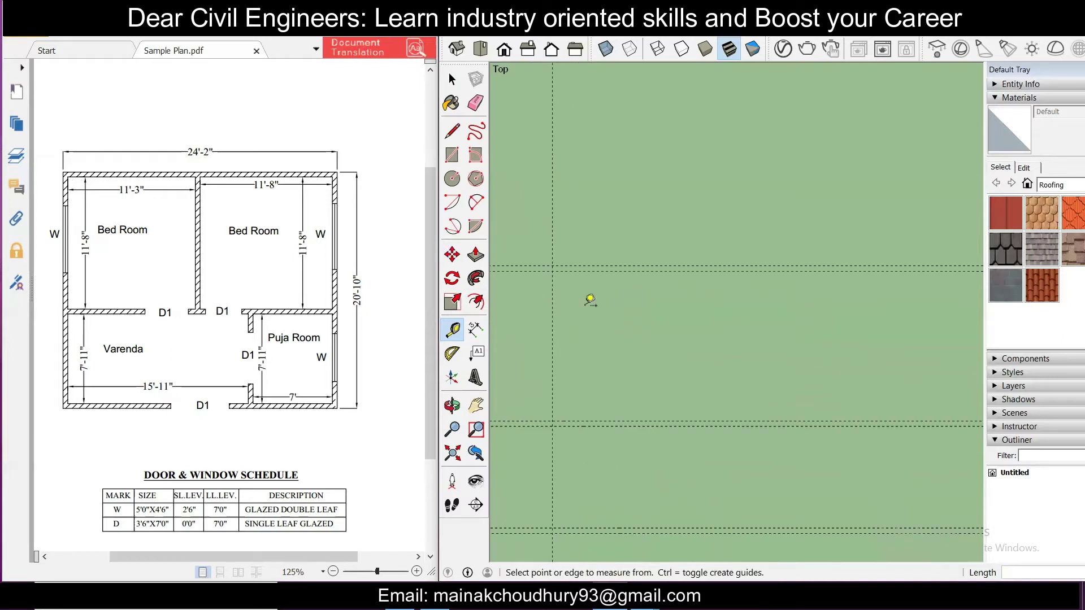
{"action": "left_click", "coordinate": [552, 313]}
{"action": "type", "text": "5"}
{"action": "key", "text": "Return"}
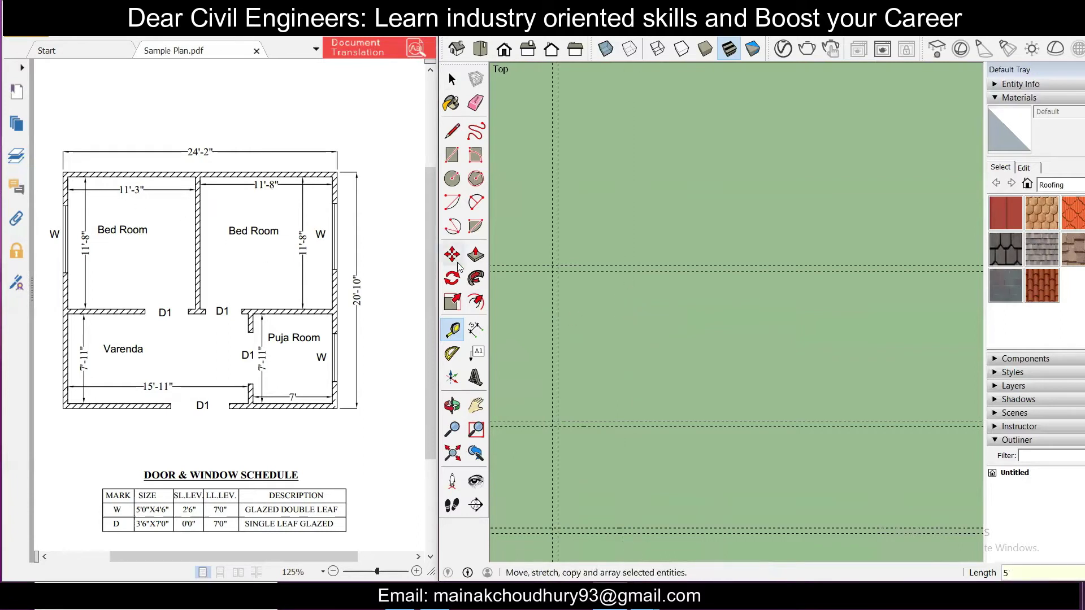
Step: Offset vertical guides 11'3" right of the left wall's inner guide and another 5" beyond for the bedroom partition wall
{"action": "left_click", "coordinate": [558, 302]}
{"action": "type", "text": "11'3"}
{"action": "key", "text": "Return"}
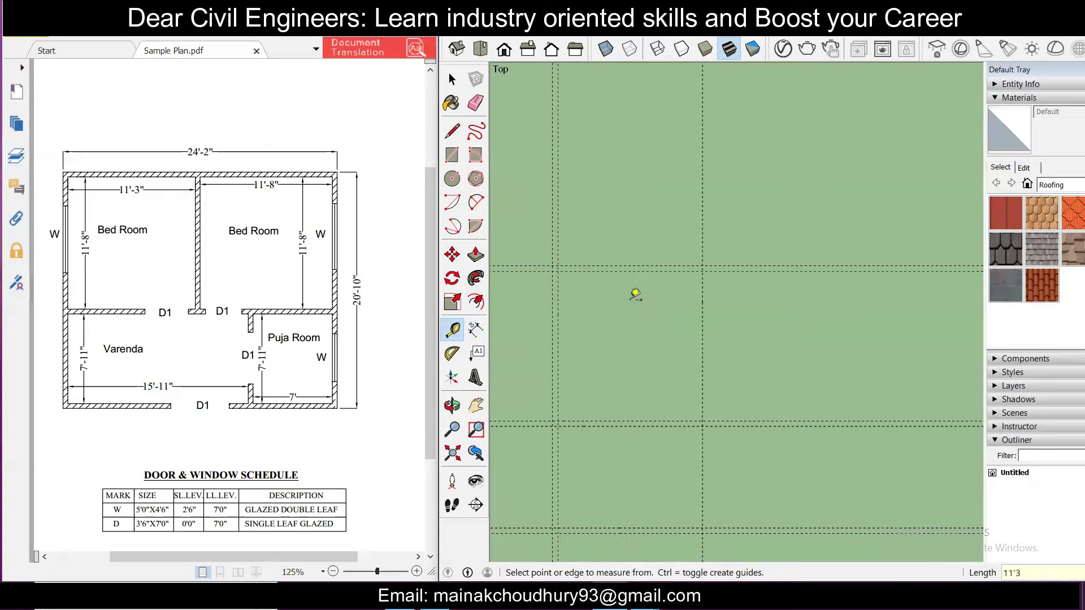
{"action": "left_click", "coordinate": [703, 305]}
{"action": "type", "text": "5"}
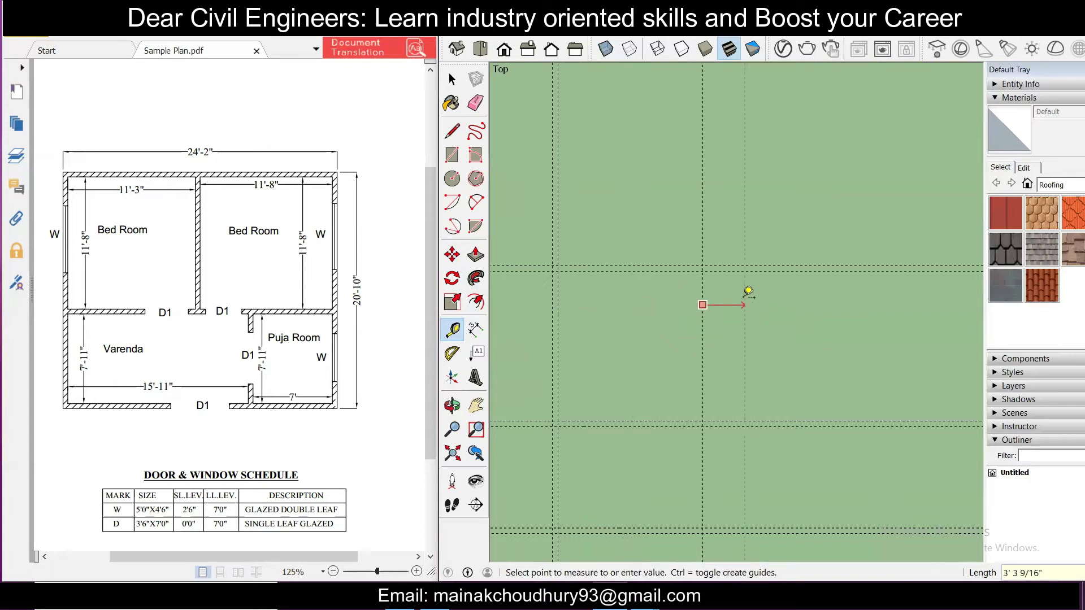
{"action": "key", "text": "Return"}
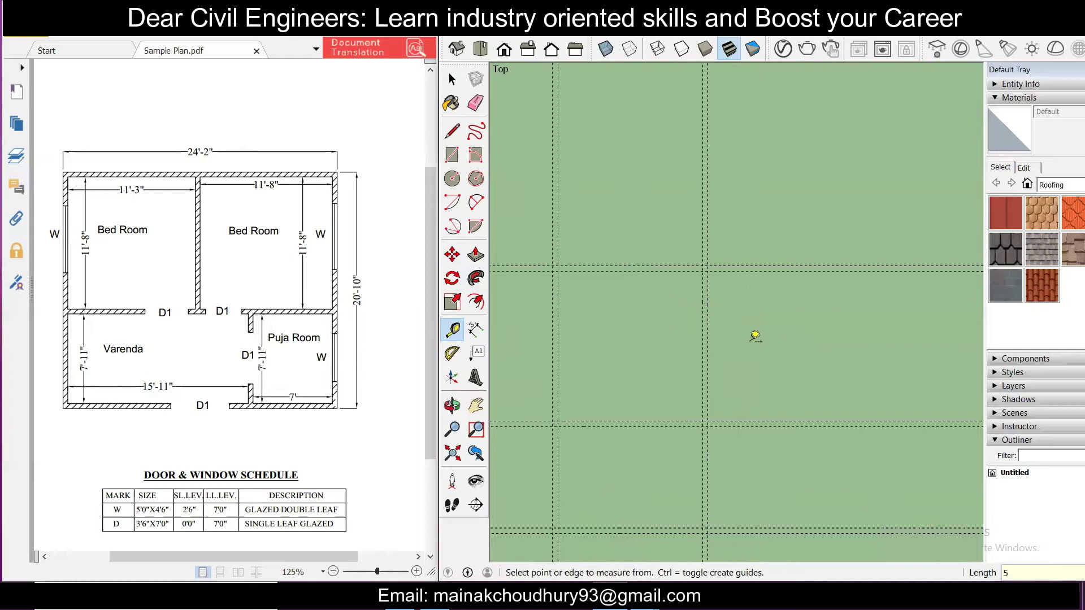
Step: Offset vertical guides 11'8" right of the bedroom partition's right guide and another 5" beyond for the right outer wall
{"action": "left_click", "coordinate": [707, 324]}
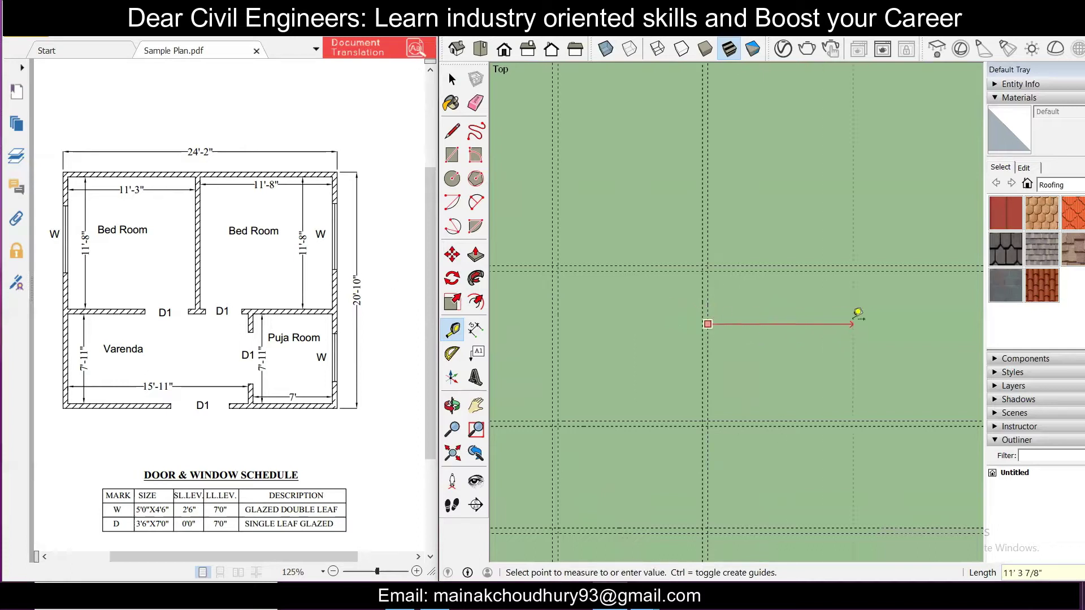
{"action": "type", "text": "11'"}
{"action": "key", "text": "Return"}
{"action": "left_click", "coordinate": [857, 330]}
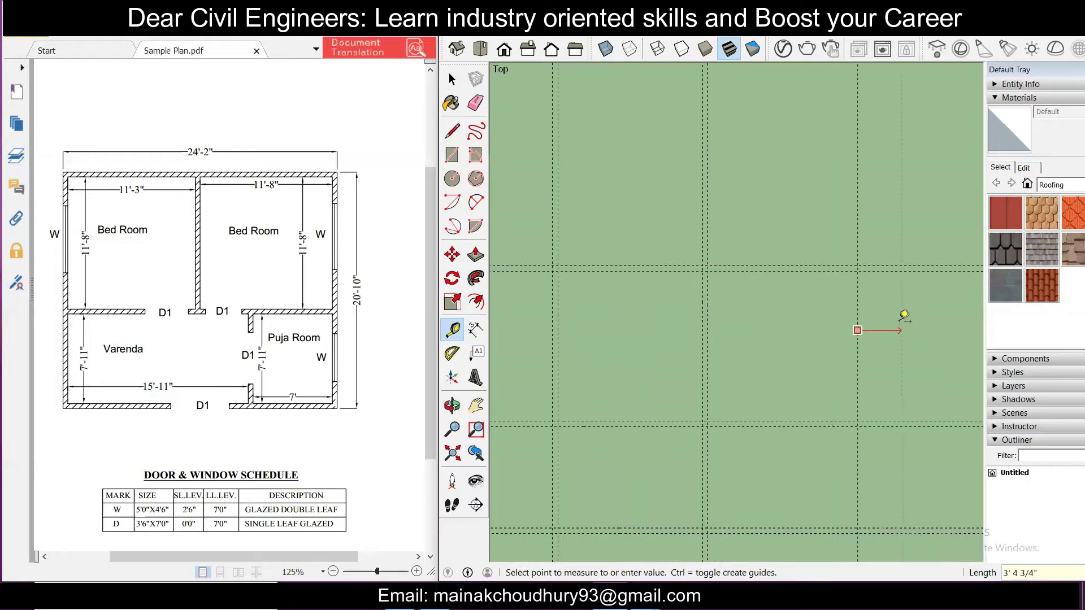
{"action": "type", "text": "5"}
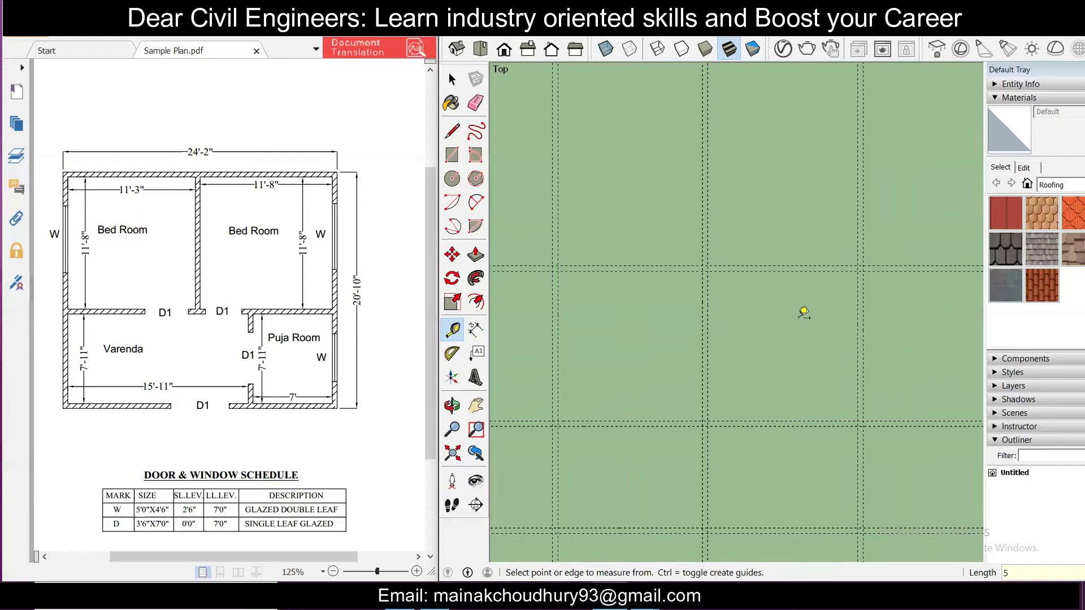
{"action": "key", "text": "Return"}
Step: Offset vertical guides 7' left of the right wall's inner guide and another 5" beyond for the Puja Room partition wall
{"action": "scroll", "coordinate": [803, 307], "scroll_direction": "down", "scroll_amount": 2}
{"action": "scroll", "coordinate": [826, 424], "scroll_direction": "up", "scroll_amount": 2}
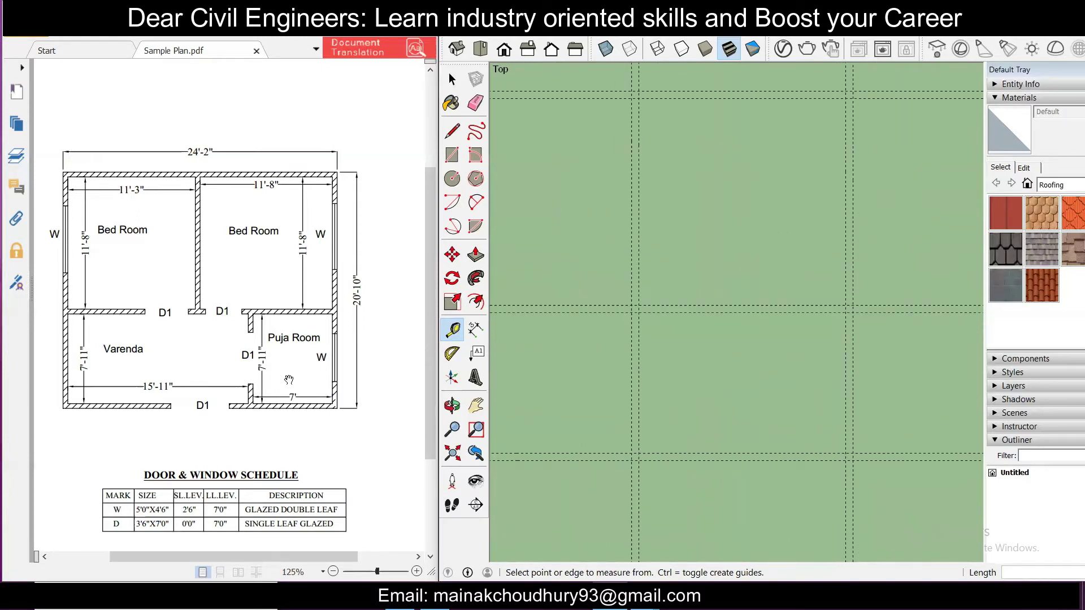
{"action": "left_click", "coordinate": [845, 398]}
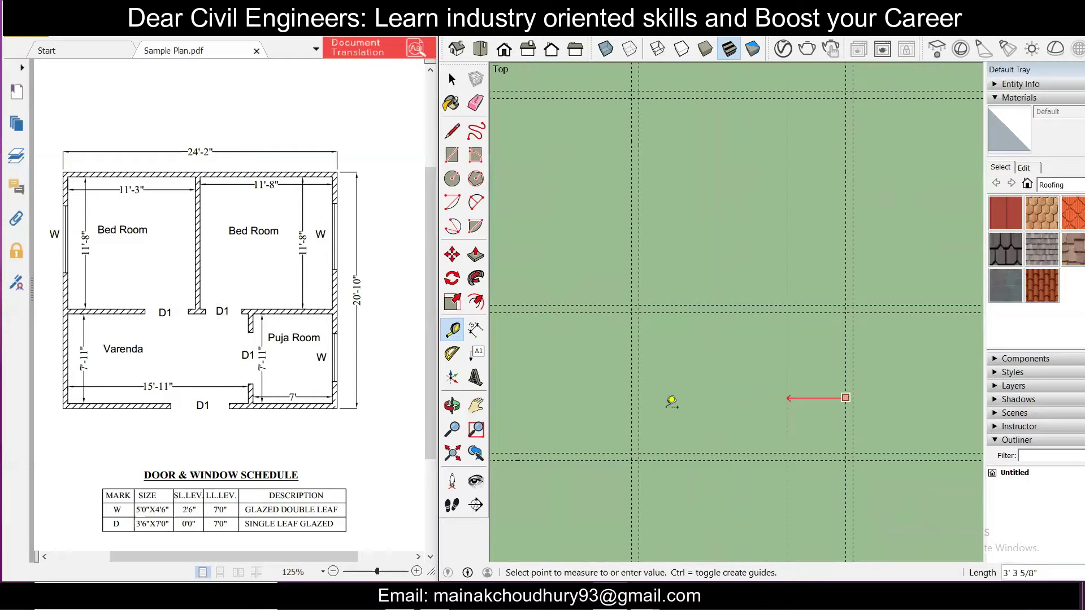
{"action": "type", "text": "7"}
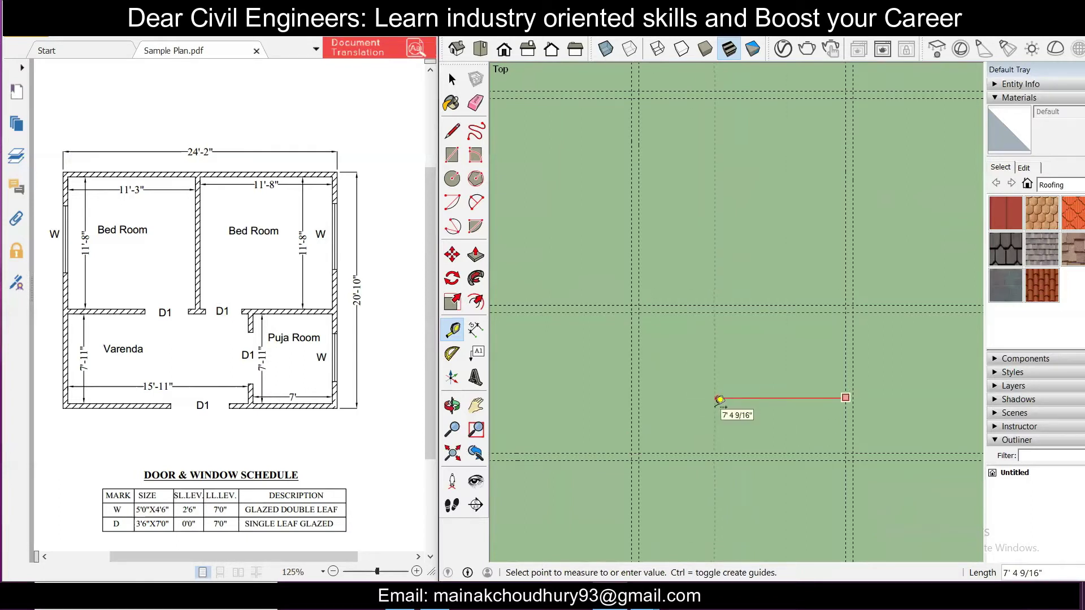
{"action": "type", "text": "'"}
{"action": "key", "text": "Return"}
{"action": "left_click", "coordinate": [723, 398]}
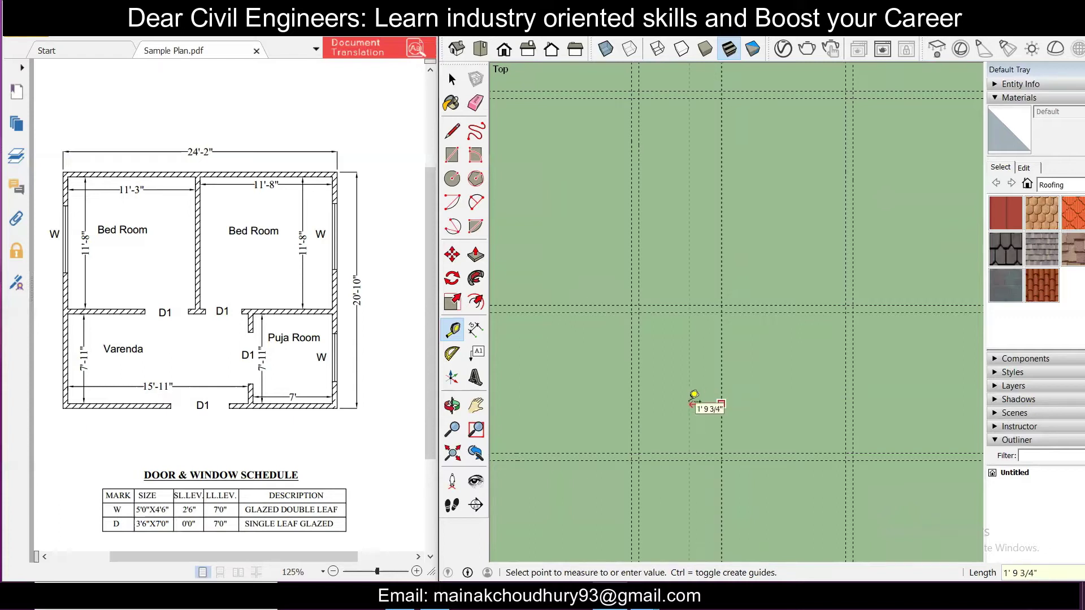
{"action": "type", "text": "5"}
{"action": "key", "text": "Return"}
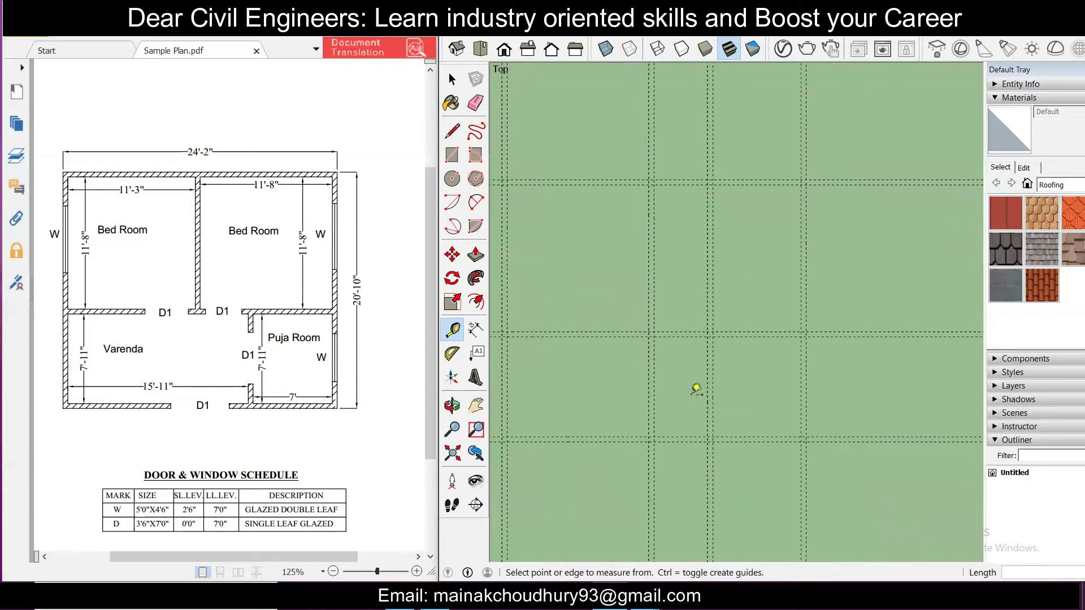
Step: Draw the left bedroom's outer wall rectangle between the guides, with an 11'8" by 11'3" rectangle inside it
{"action": "scroll", "coordinate": [697, 382], "scroll_direction": "down", "scroll_amount": 2}
{"action": "scroll", "coordinate": [697, 382], "scroll_direction": "down", "scroll_amount": 3}
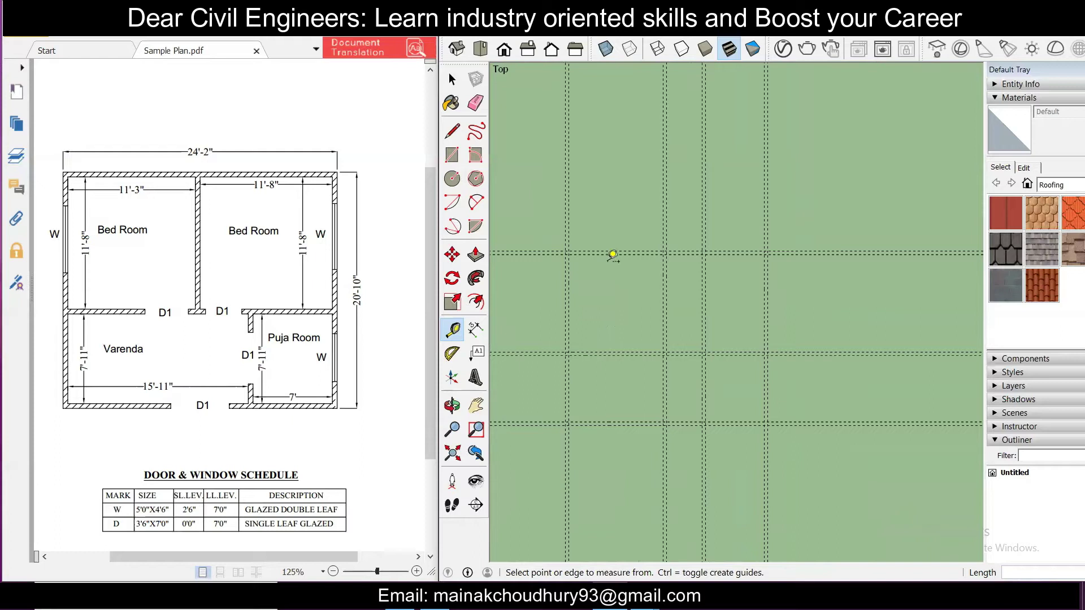
{"action": "scroll", "coordinate": [613, 252], "scroll_direction": "up", "scroll_amount": 2}
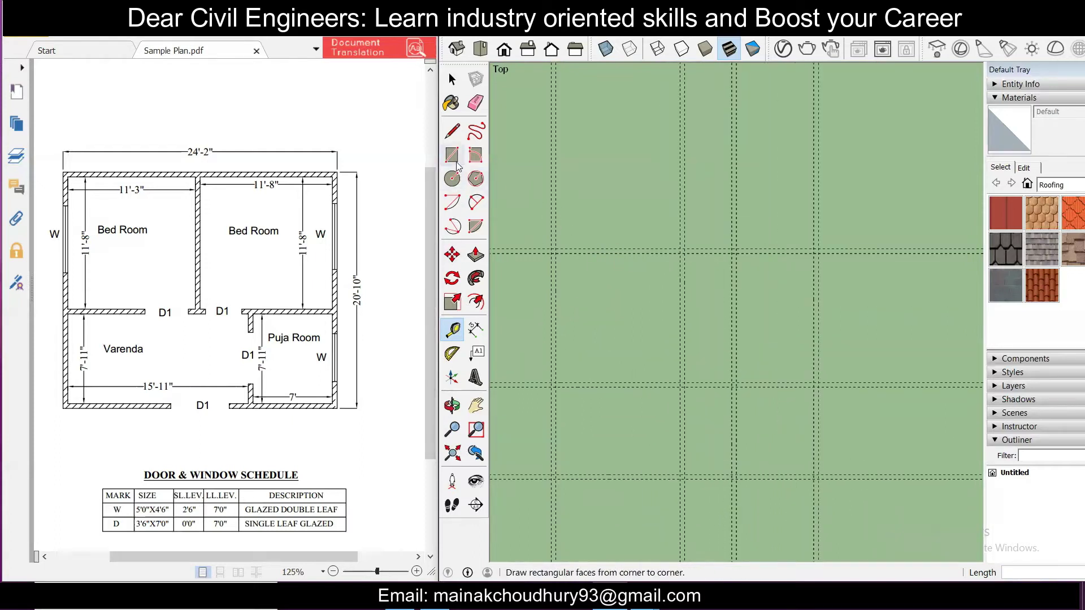
{"action": "key", "text": "r"}
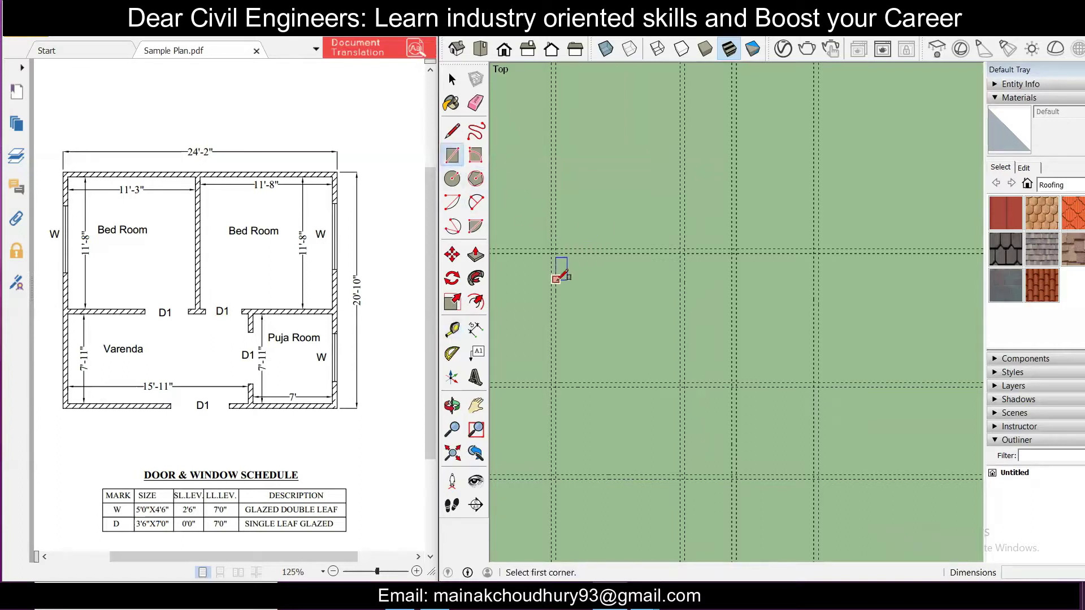
{"action": "scroll", "coordinate": [566, 277], "scroll_direction": "up", "scroll_amount": 1}
{"action": "left_click", "coordinate": [552, 245]}
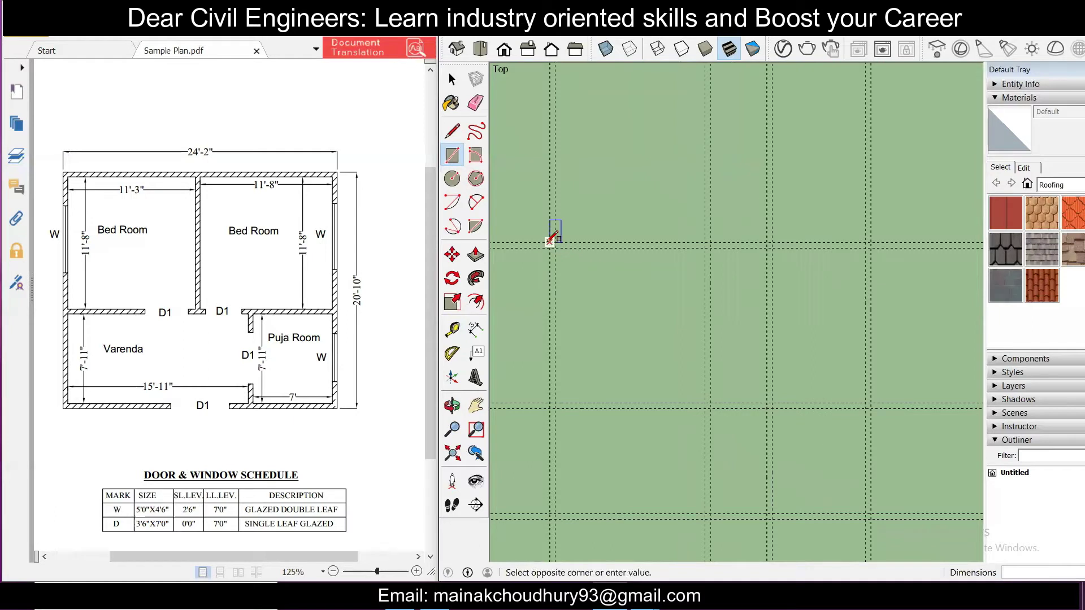
{"action": "left_click", "coordinate": [711, 405]}
{"action": "scroll", "coordinate": [565, 271], "scroll_direction": "up", "scroll_amount": 1}
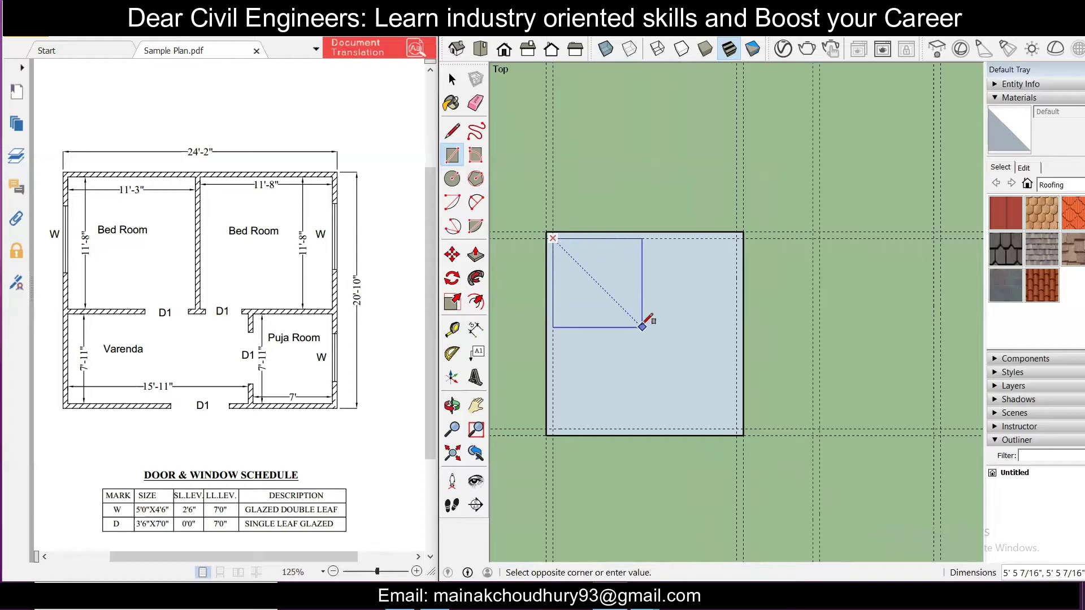
{"action": "left_click", "coordinate": [737, 428]}
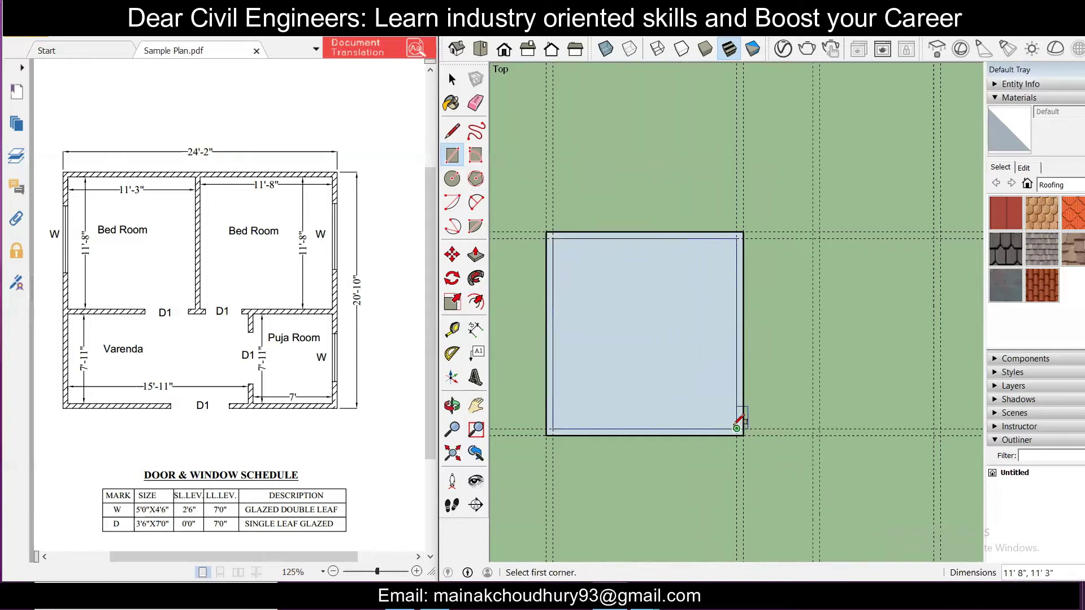
Step: Draw the right bedroom's 12'6" by 12'1" outer rectangle from the partition's right edge, plus the inner room rectangle on the inner guides
{"action": "scroll", "coordinate": [622, 327], "scroll_direction": "down", "scroll_amount": 2}
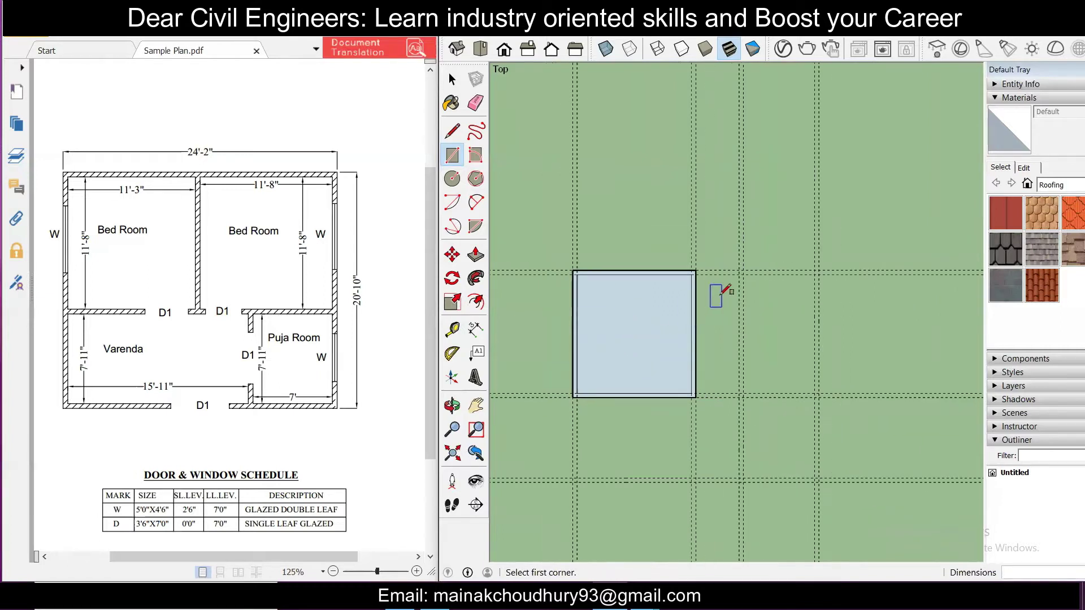
{"action": "scroll", "coordinate": [721, 280], "scroll_direction": "up", "scroll_amount": 1}
{"action": "scroll", "coordinate": [713, 268], "scroll_direction": "up", "scroll_amount": 1}
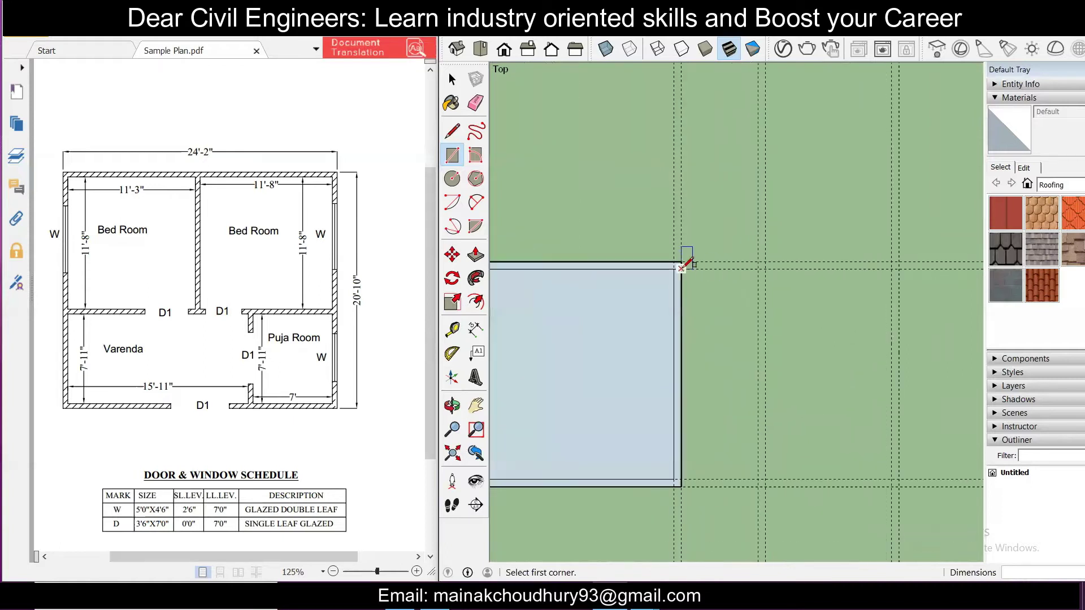
{"action": "left_click", "coordinate": [681, 261]}
{"action": "scroll", "coordinate": [683, 260], "scroll_direction": "down", "scroll_amount": 1}
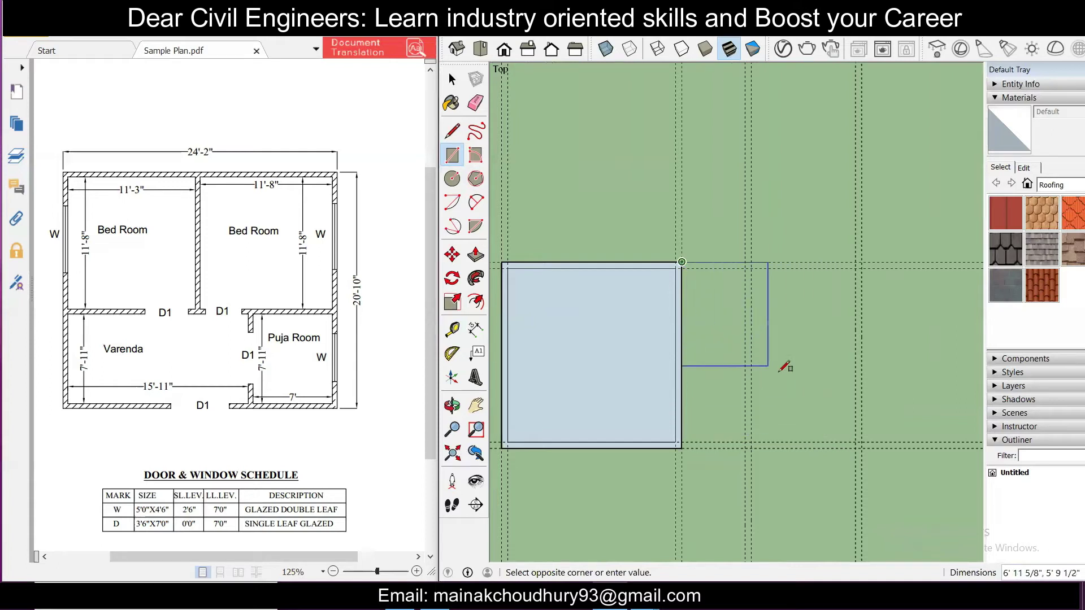
{"action": "scroll", "coordinate": [857, 447], "scroll_direction": "up", "scroll_amount": 1}
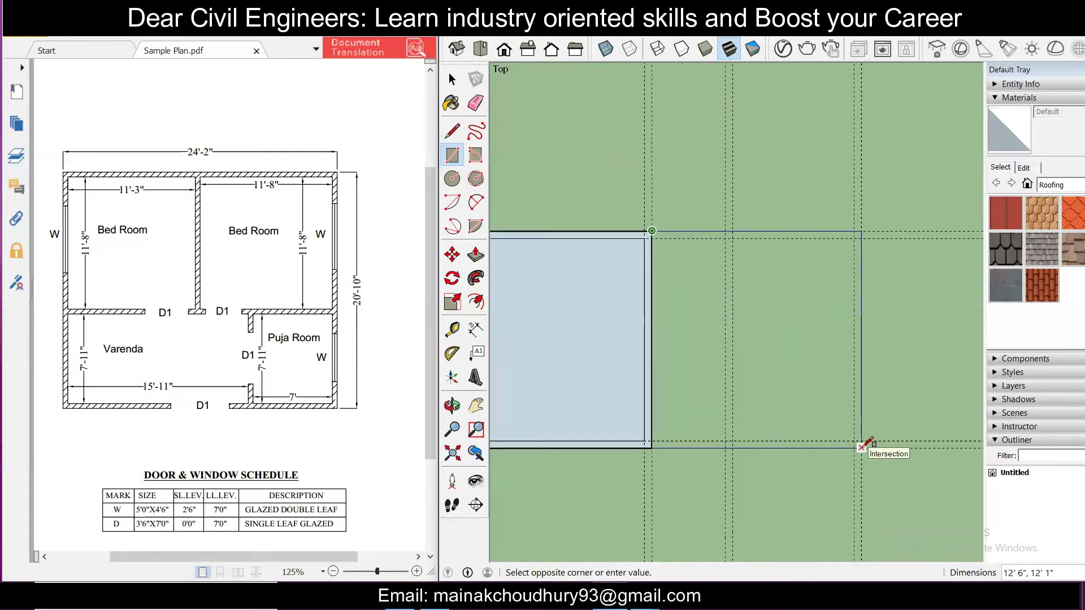
{"action": "left_click", "coordinate": [860, 447]}
{"action": "left_click", "coordinate": [651, 238]}
{"action": "left_click", "coordinate": [854, 441]}
Step: Draw the veranda's 16'9" by 8'4" outer rectangle below the left bedroom, with a 15'11" by 7'11" rectangle inside it
{"action": "scroll", "coordinate": [717, 336], "scroll_direction": "down", "scroll_amount": 2}
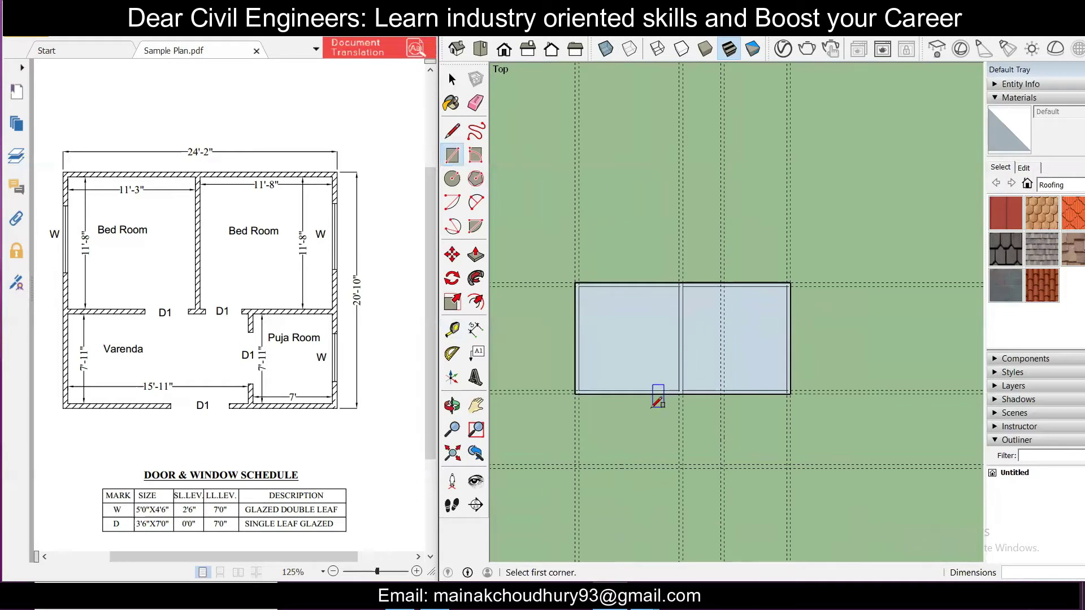
{"action": "scroll", "coordinate": [649, 474], "scroll_direction": "up", "scroll_amount": 1}
{"action": "scroll", "coordinate": [652, 466], "scroll_direction": "up", "scroll_amount": 1}
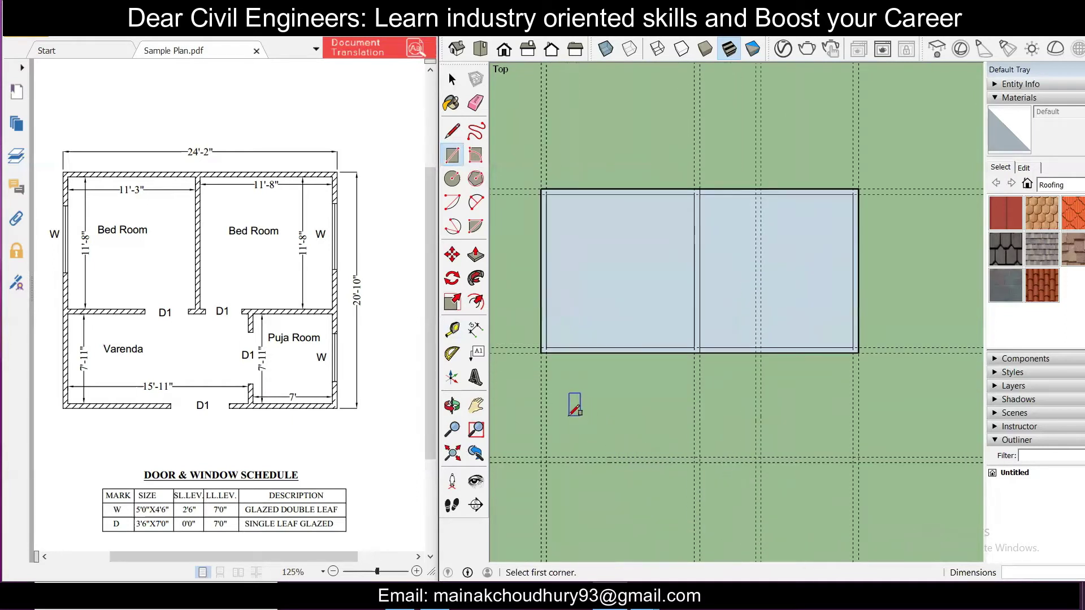
{"action": "scroll", "coordinate": [579, 404], "scroll_direction": "up", "scroll_amount": 1}
{"action": "left_click", "coordinate": [538, 344]}
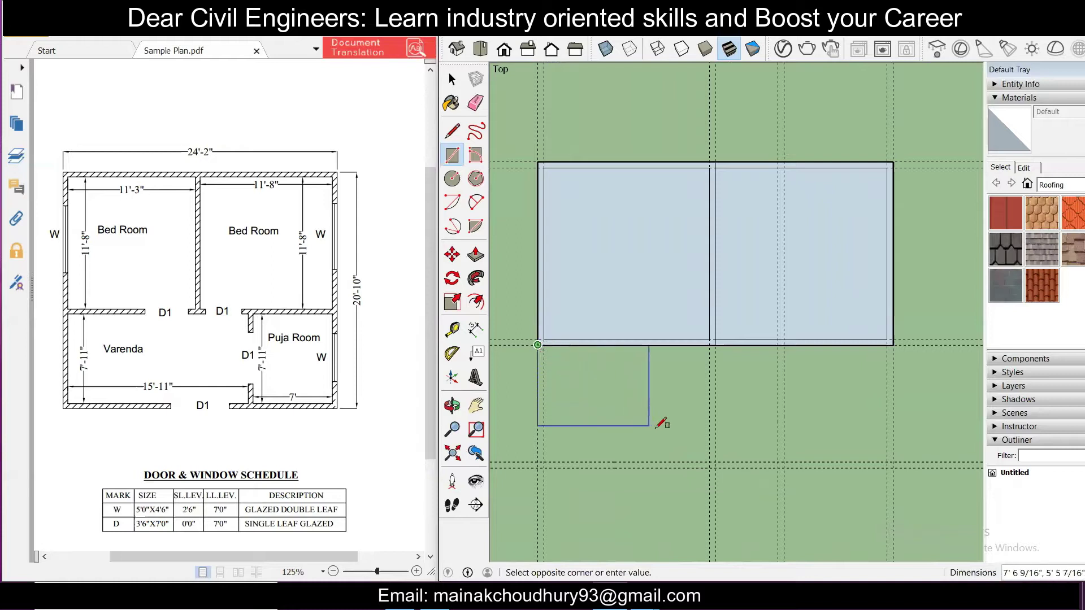
{"action": "left_click", "coordinate": [784, 468]}
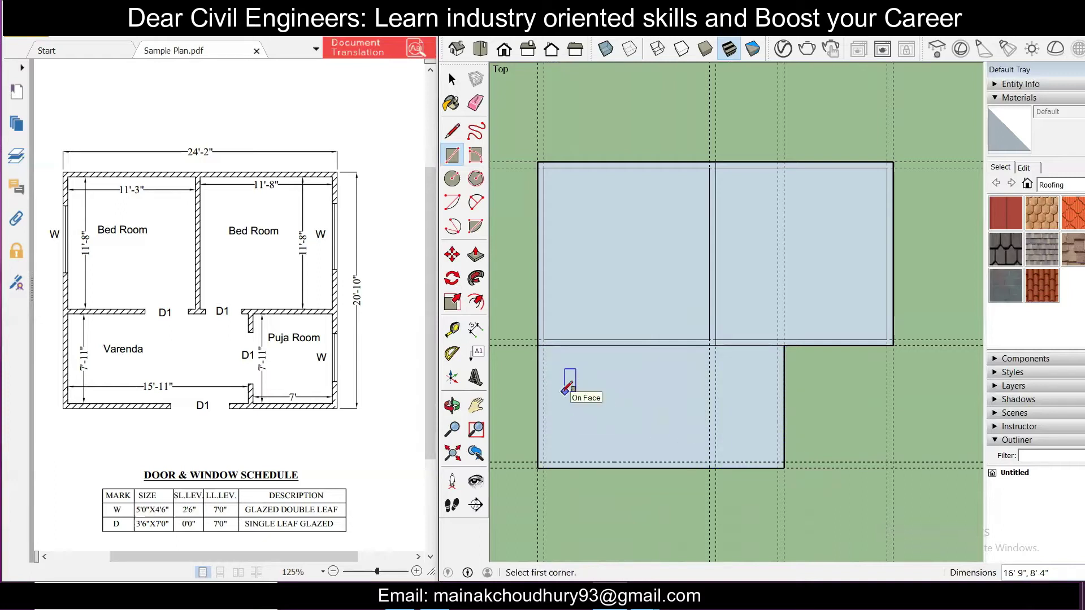
{"action": "left_click", "coordinate": [544, 344]}
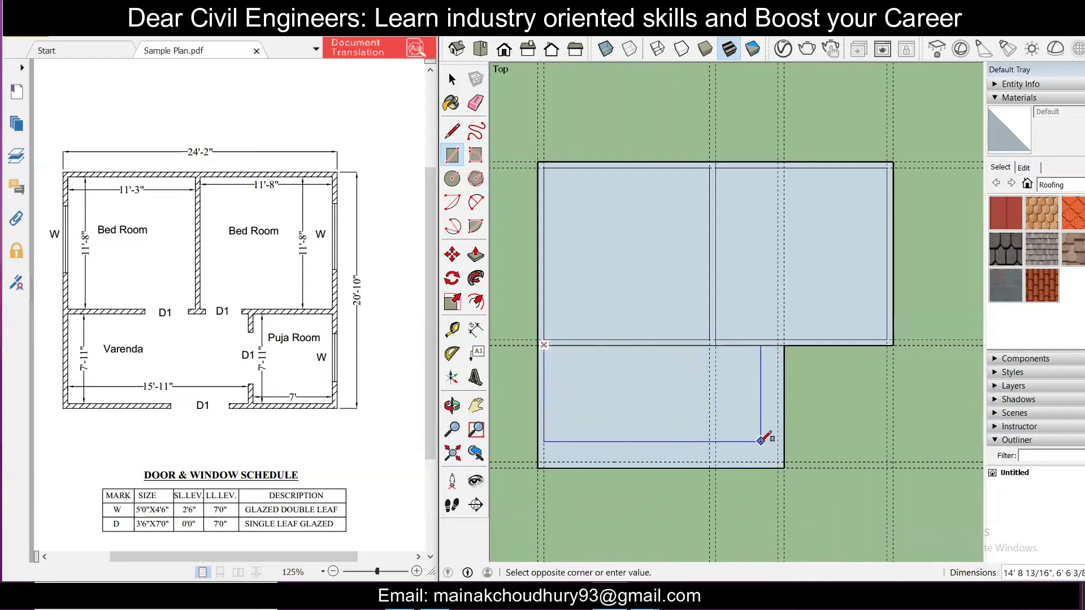
{"action": "left_click", "coordinate": [779, 462]}
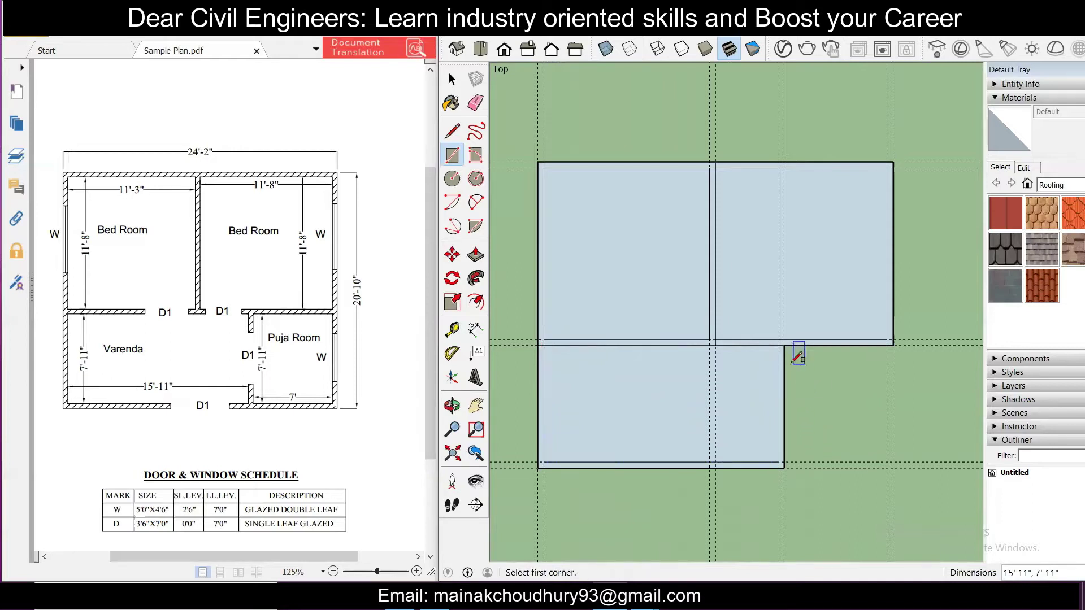
Step: Draw the Puja Room's 8'4" by 7'5" outer rectangle beside the veranda, plus its inner room rectangle on the inner guides
{"action": "left_click", "coordinate": [785, 345]}
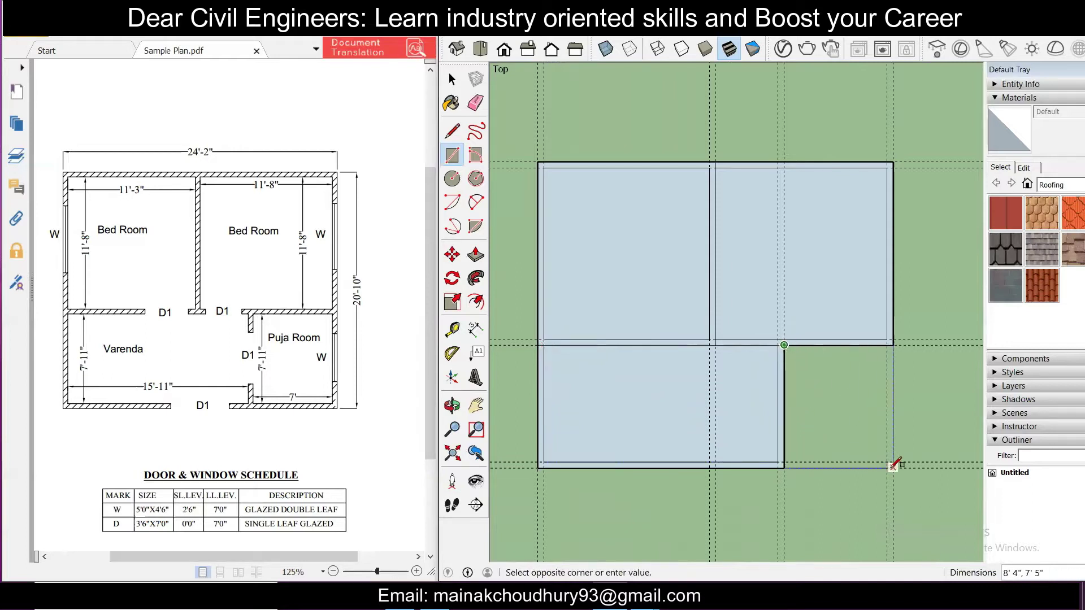
{"action": "left_click", "coordinate": [893, 467]}
{"action": "left_click", "coordinate": [784, 344]}
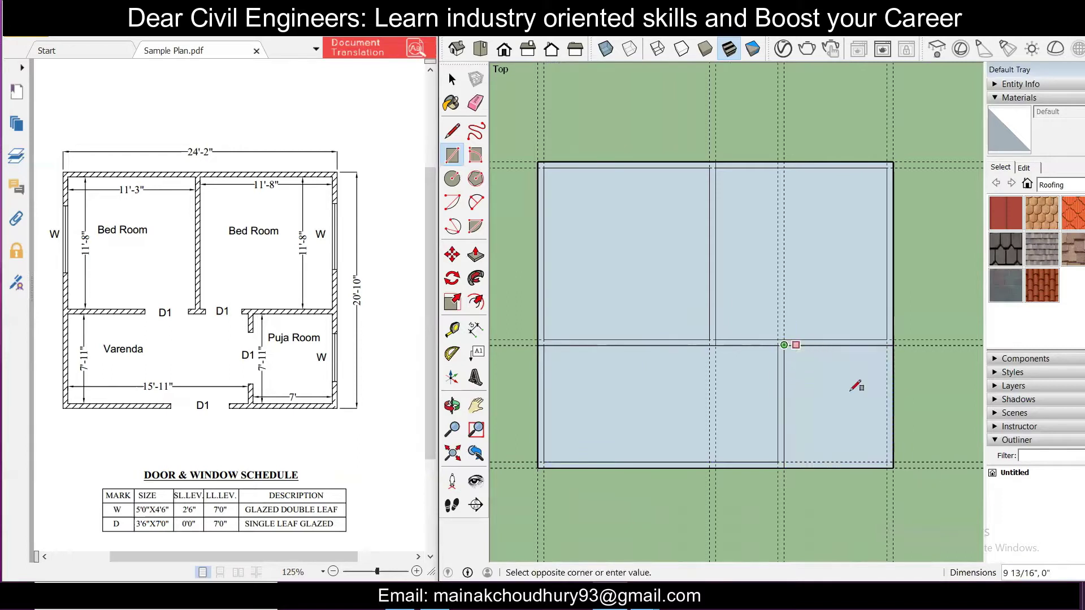
{"action": "left_click", "coordinate": [888, 461]}
Step: Compare the drawn wall layout with the plan's D1 door openings and the door and window schedule
{"action": "scroll", "coordinate": [774, 346], "scroll_direction": "up", "scroll_amount": 2}
{"action": "scroll", "coordinate": [763, 345], "scroll_direction": "down", "scroll_amount": 2}
{"action": "scroll", "coordinate": [755, 316], "scroll_direction": "down", "scroll_amount": 1}
{"action": "scroll", "coordinate": [753, 315], "scroll_direction": "up", "scroll_amount": 1}
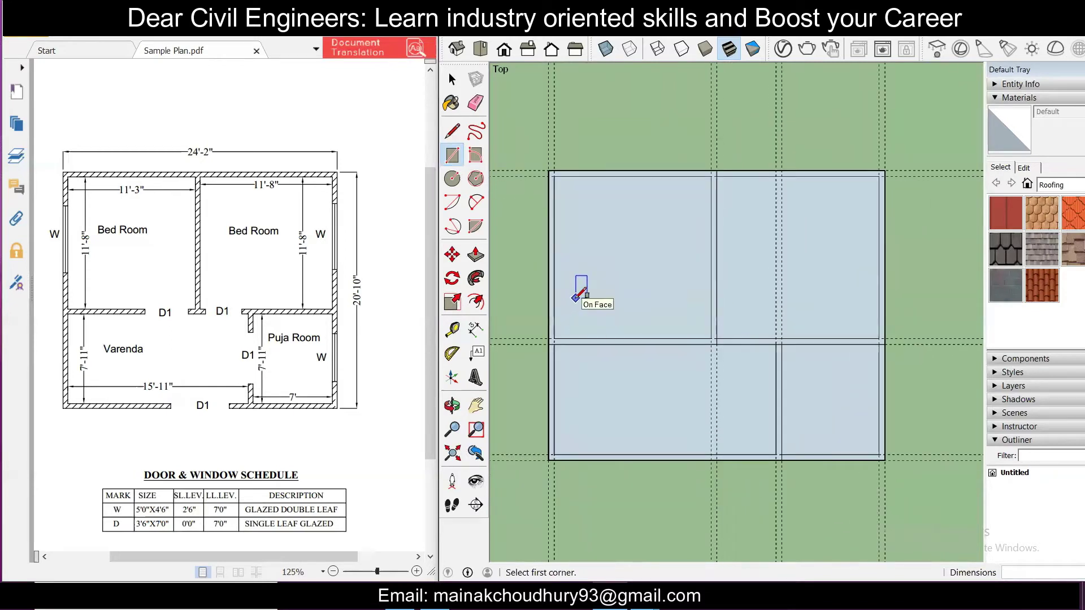
{"action": "scroll", "coordinate": [575, 298], "scroll_direction": "down", "scroll_amount": 1}
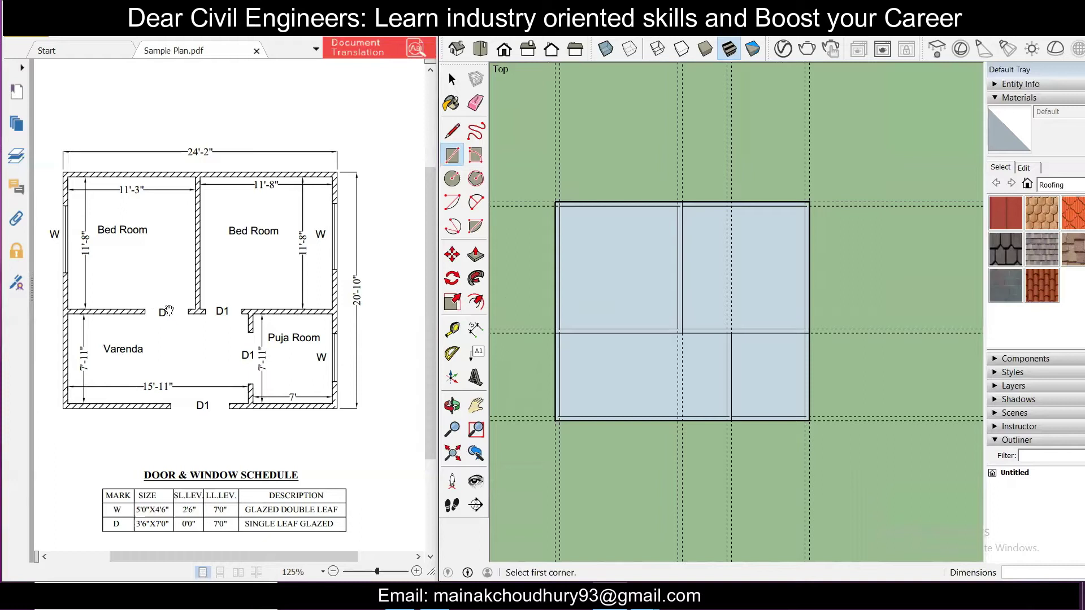
{"action": "scroll", "coordinate": [183, 429], "scroll_direction": "down", "scroll_amount": 1}
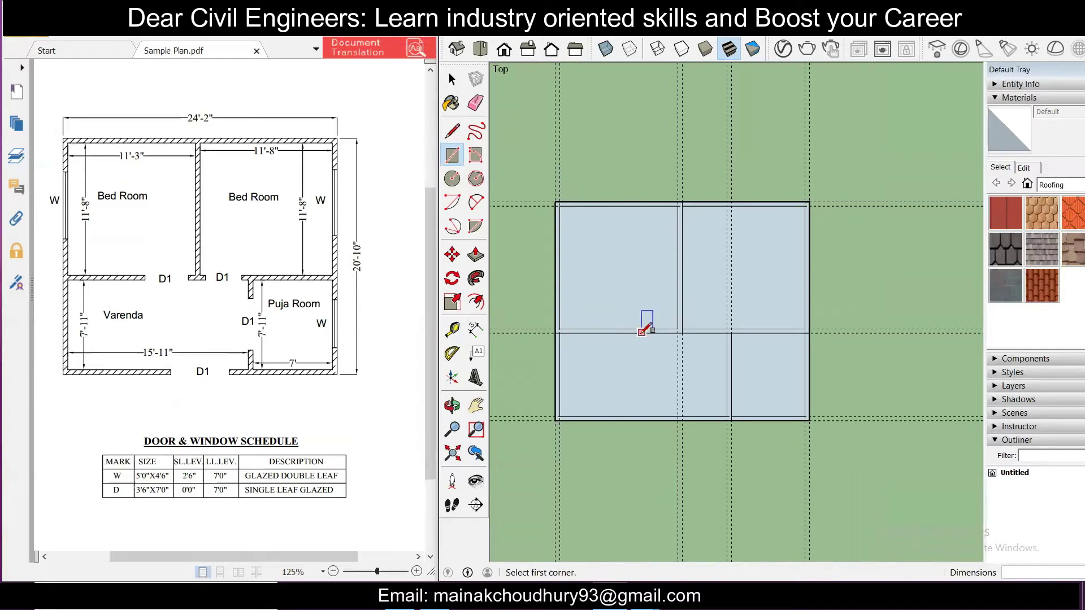
{"action": "scroll", "coordinate": [645, 327], "scroll_direction": "up", "scroll_amount": 1}
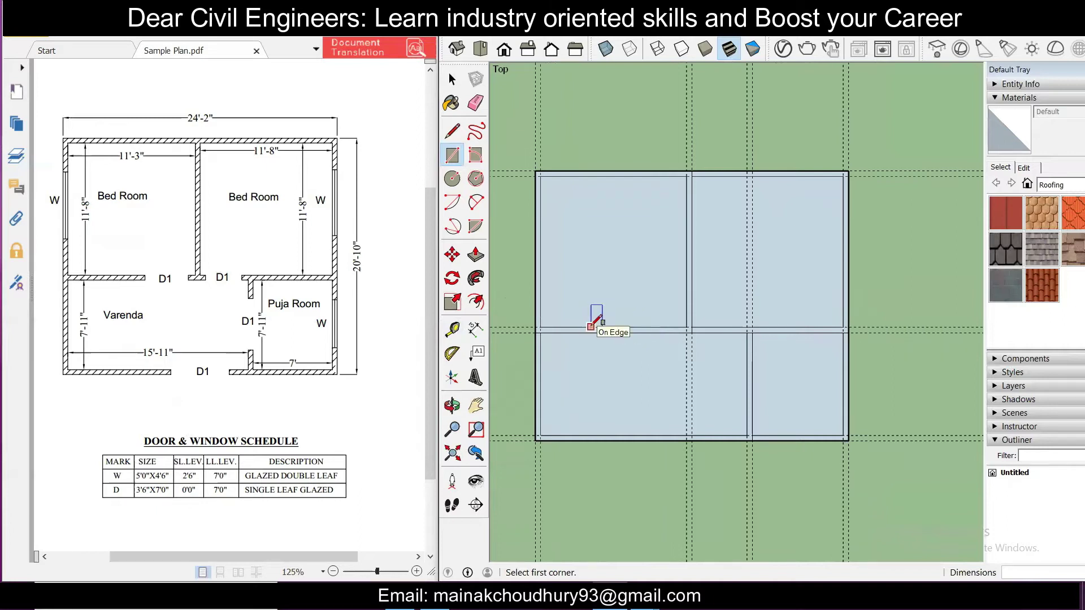
{"action": "left_click", "coordinate": [541, 155]}
{"action": "left_click", "coordinate": [612, 136]}
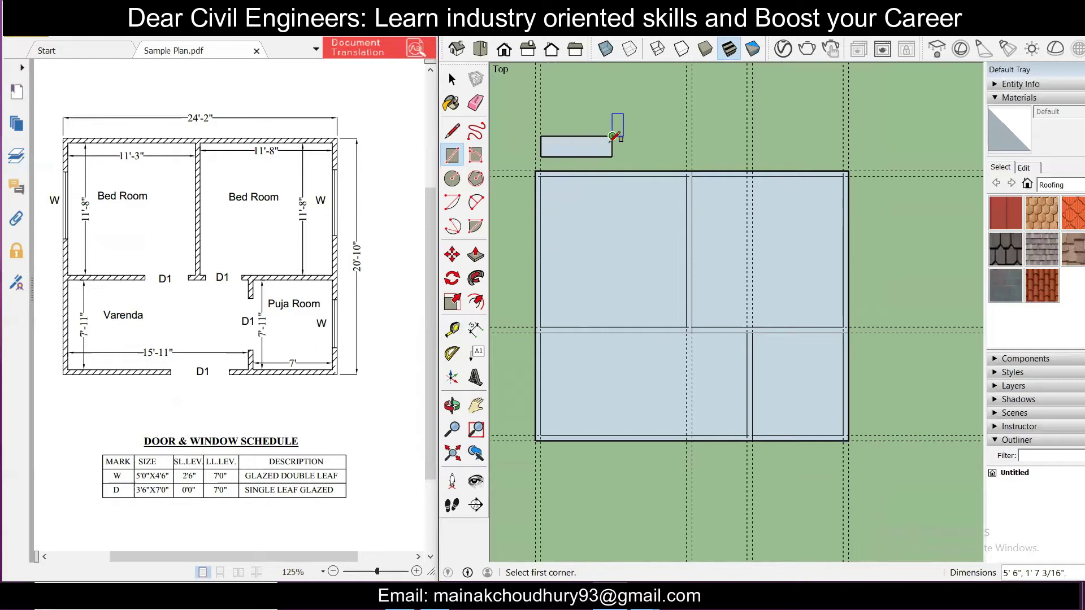
{"action": "key", "text": "ctrl+z"}
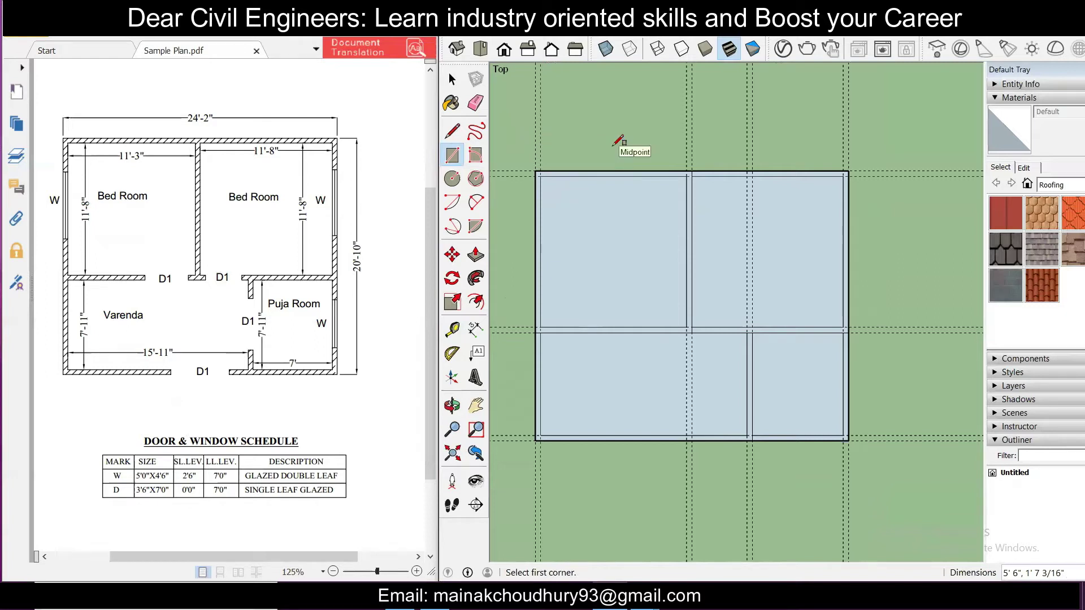
Step: Place a guide point 5" left of the bedroom partition's left face along the middle wall's upper edge for the left bedroom door
{"action": "left_click", "coordinate": [453, 329]}
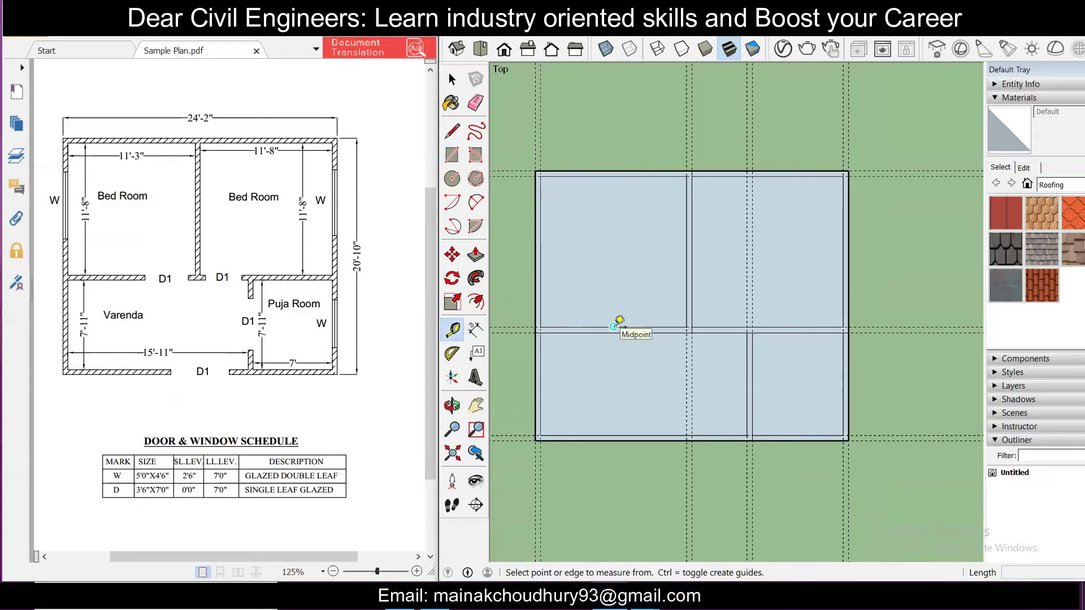
{"action": "left_click", "coordinate": [686, 327]}
{"action": "type", "text": "5"}
{"action": "key", "text": "Return"}
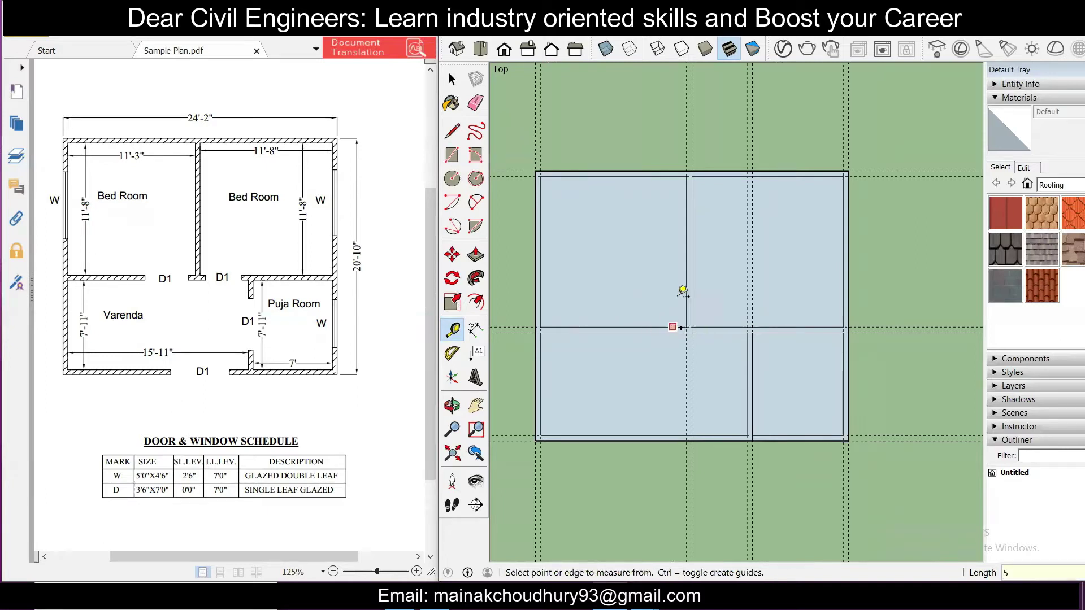
{"action": "scroll", "coordinate": [691, 298], "scroll_direction": "up", "scroll_amount": 2}
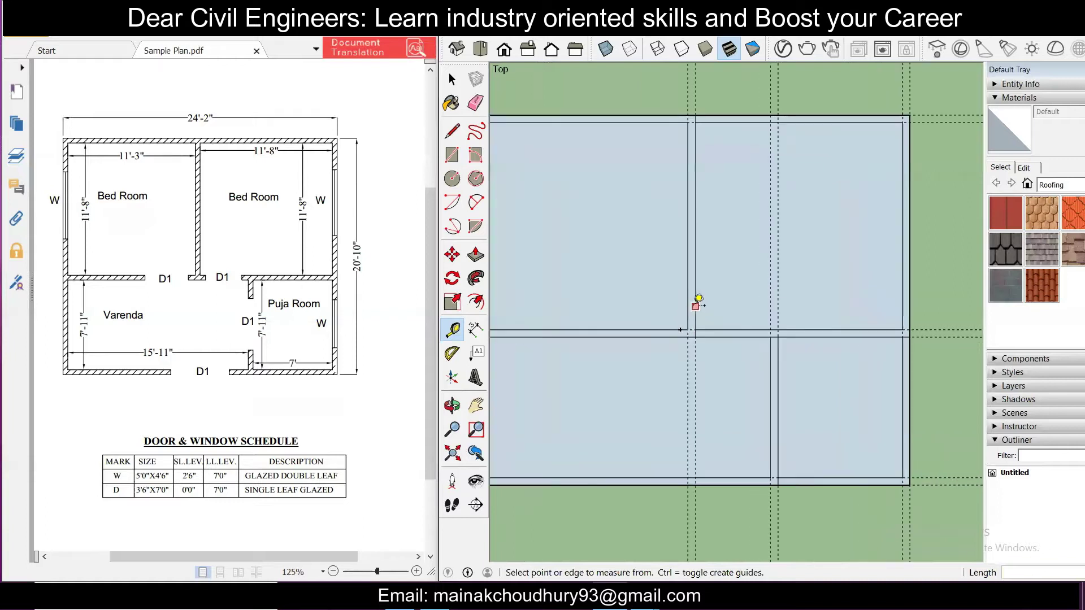
Step: Place vertical guides for the left bedroom door: one through the guide point beside the partition, another 3'6" further left
{"action": "left_click", "coordinate": [688, 278]}
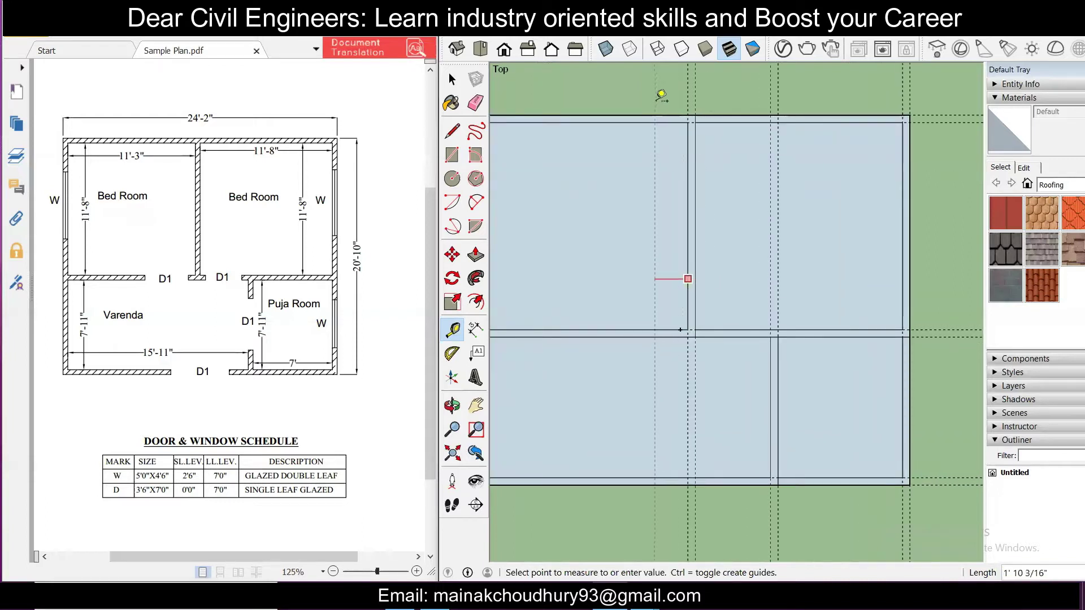
{"action": "key", "text": "Return"}
{"action": "left_click", "coordinate": [682, 96]}
{"action": "type", "text": "3'6"}
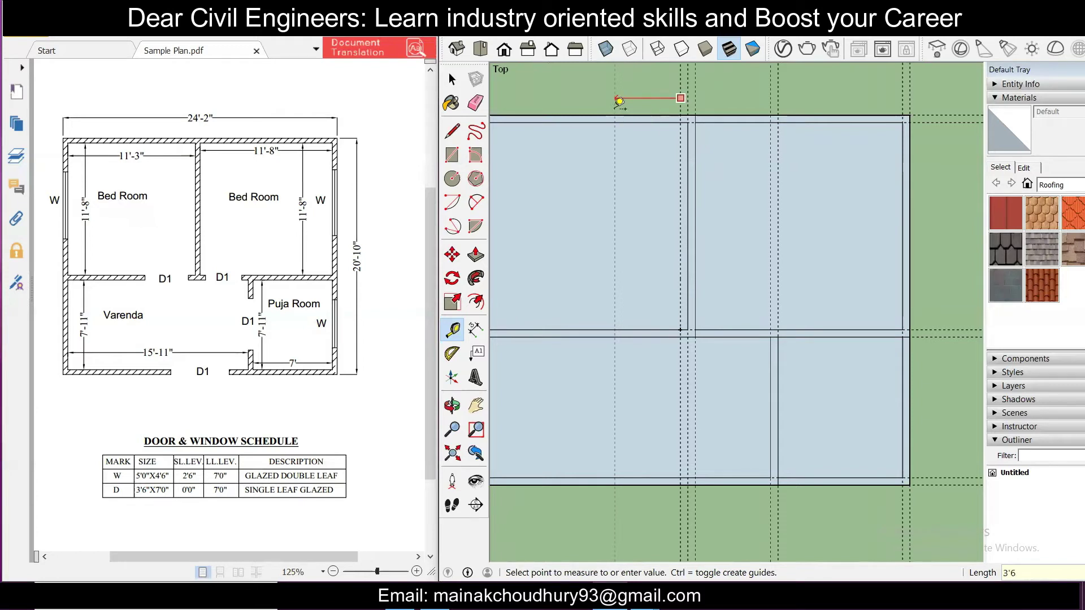
{"action": "key", "text": "Return"}
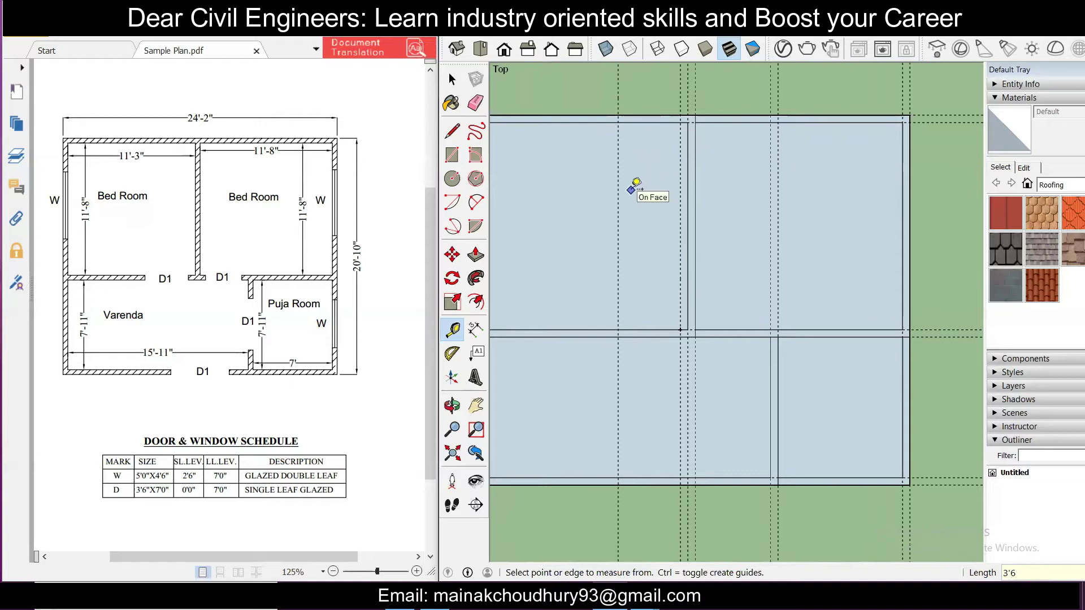
Step: Place vertical guides for the right bedroom door: one 5" right of the partition's right face, another 3'6" further right
{"action": "left_click", "coordinate": [696, 103]}
{"action": "type", "text": "5"}
{"action": "key", "text": "Return"}
{"action": "left_click", "coordinate": [704, 96]}
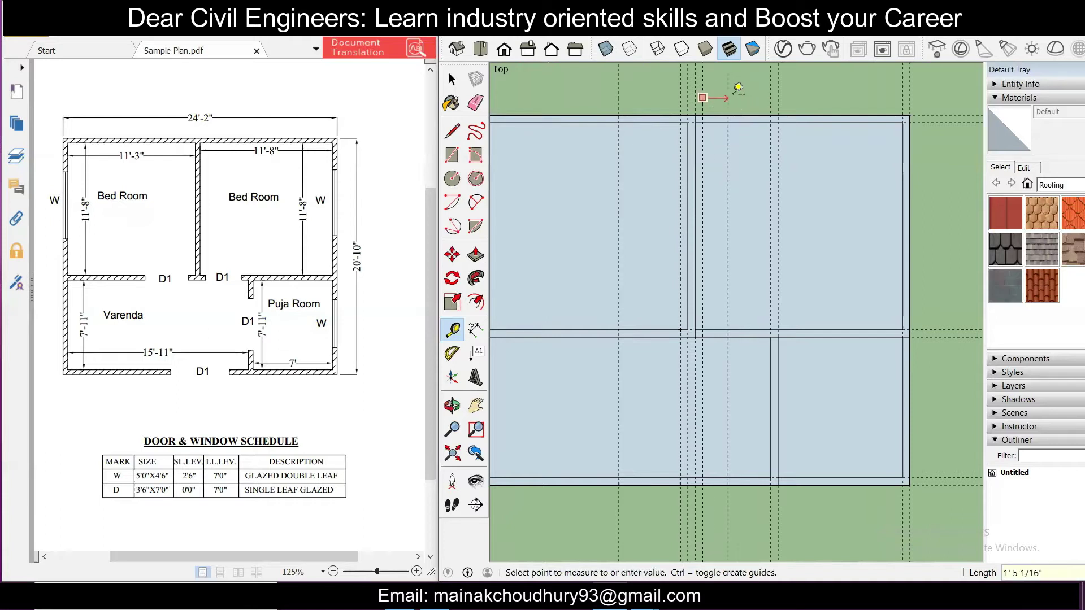
{"action": "type", "text": "3'6"}
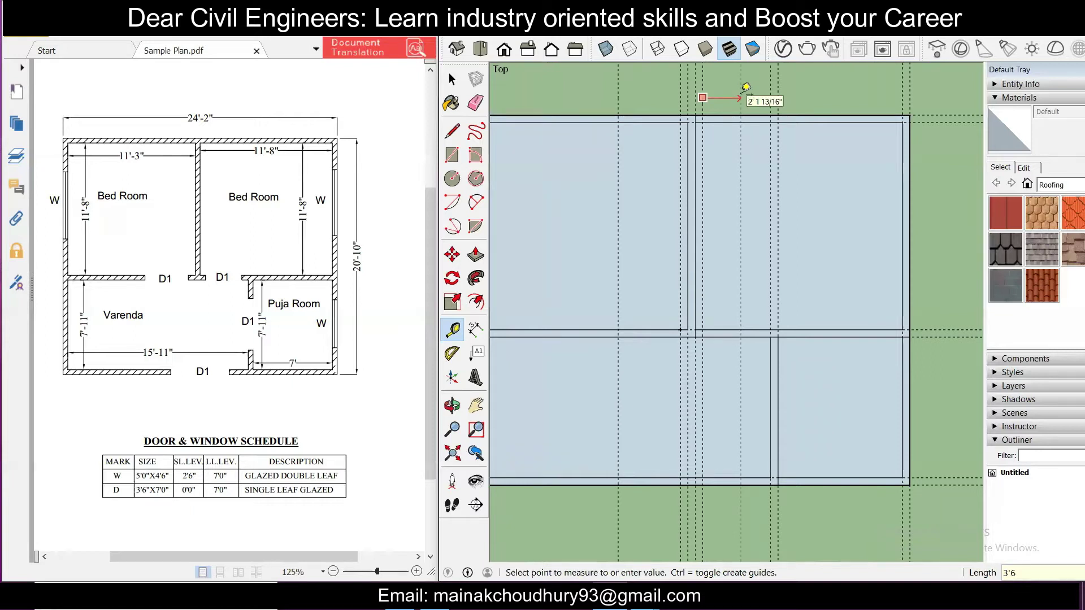
{"action": "key", "text": "Return"}
Step: Draw a 3'6" by 5" rectangle across the middle wall at each bedroom door position, snapping to the door guides
{"action": "scroll", "coordinate": [673, 330], "scroll_direction": "up", "scroll_amount": 3}
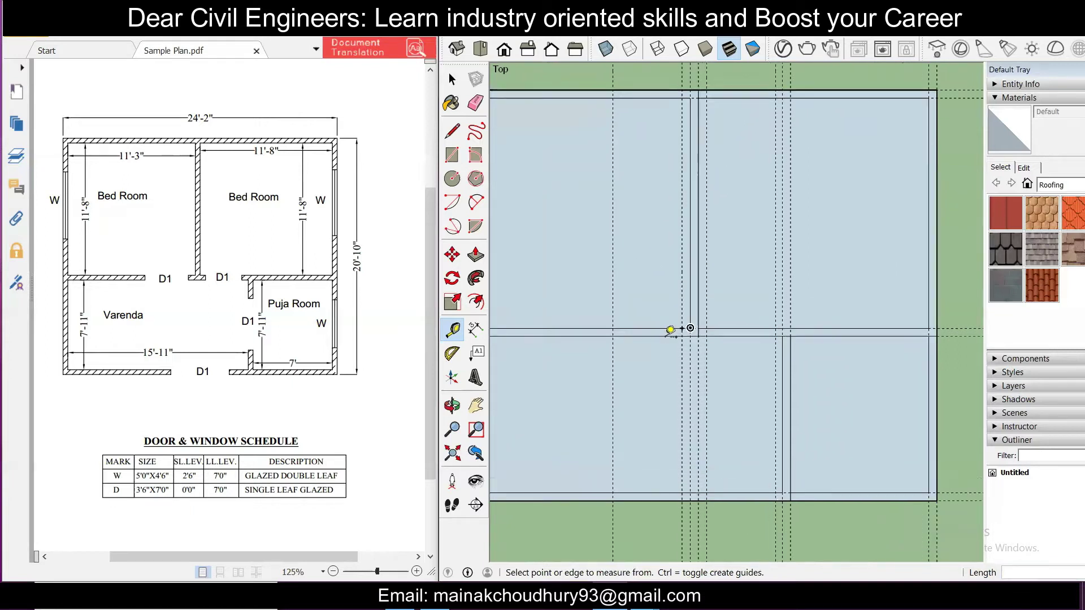
{"action": "key", "text": "r"}
{"action": "left_click", "coordinate": [601, 325]}
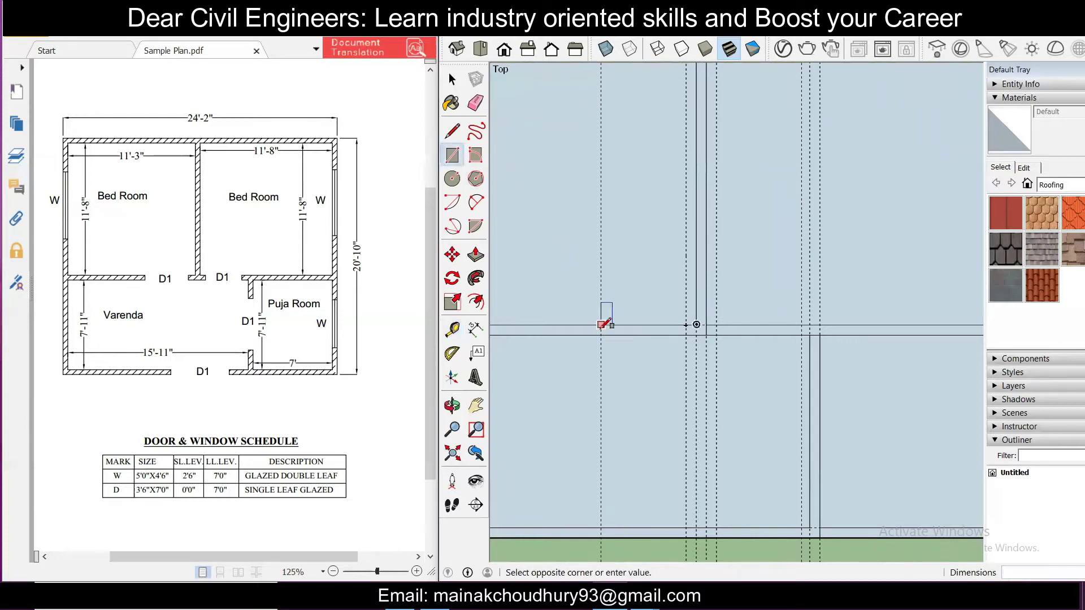
{"action": "left_click", "coordinate": [695, 335]}
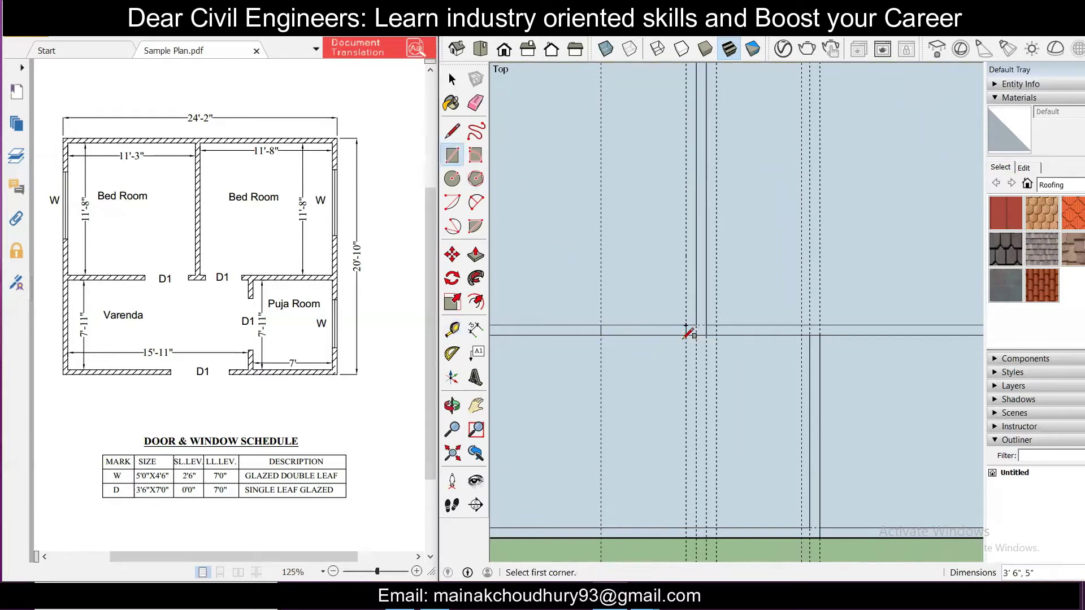
{"action": "left_click", "coordinate": [716, 325]}
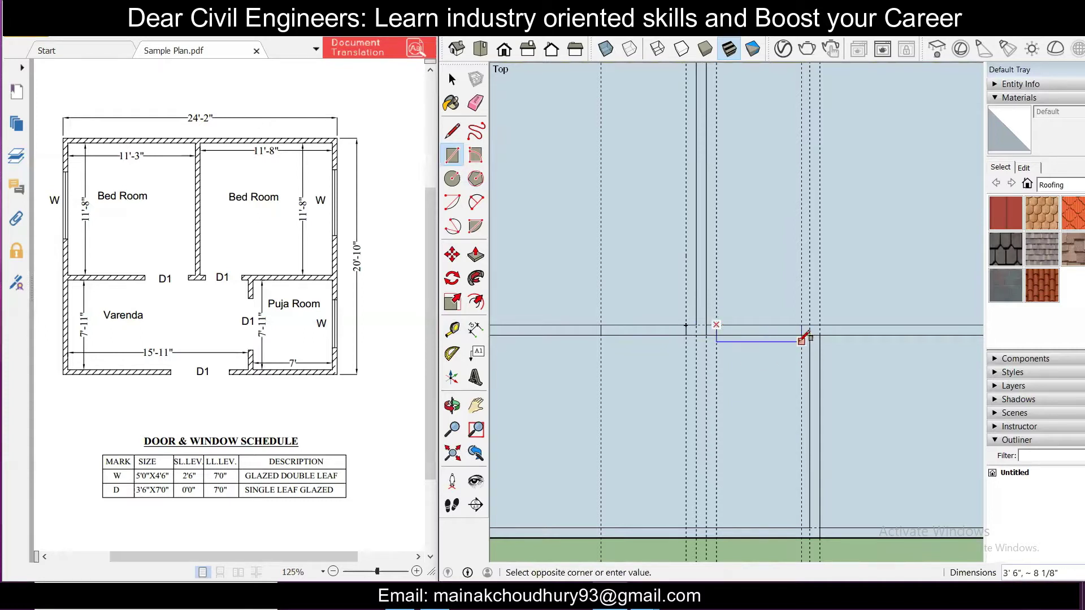
{"action": "left_click", "coordinate": [803, 334]}
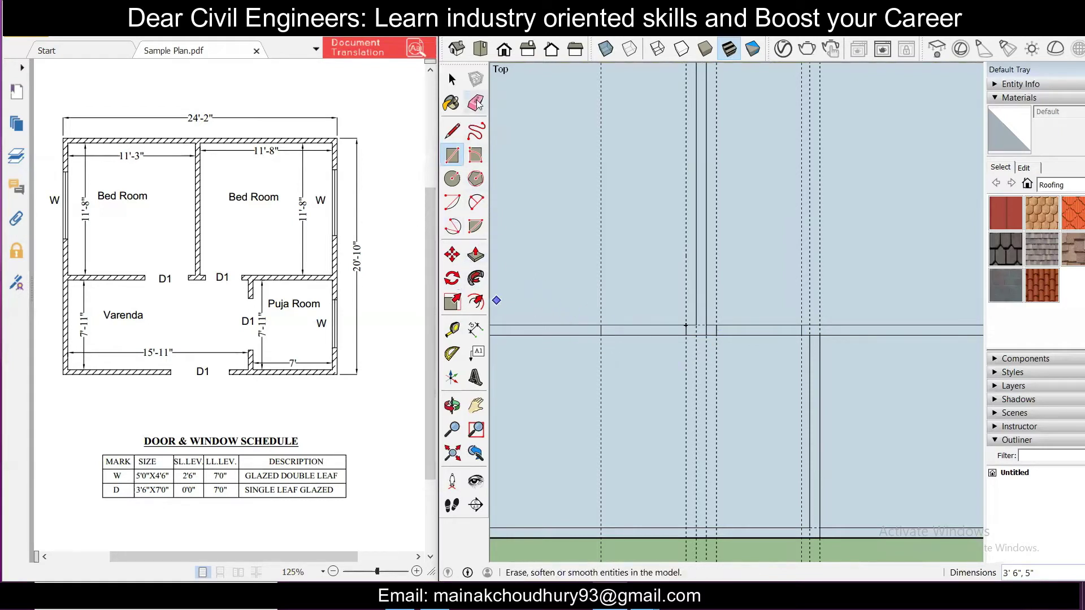
Step: Erase the middle wall's upper and lower edges between the guides to open both bedroom doorways
{"action": "key", "text": "e"}
{"action": "left_click_drag", "start_coordinate": [638, 321], "coordinate": [641, 338]}
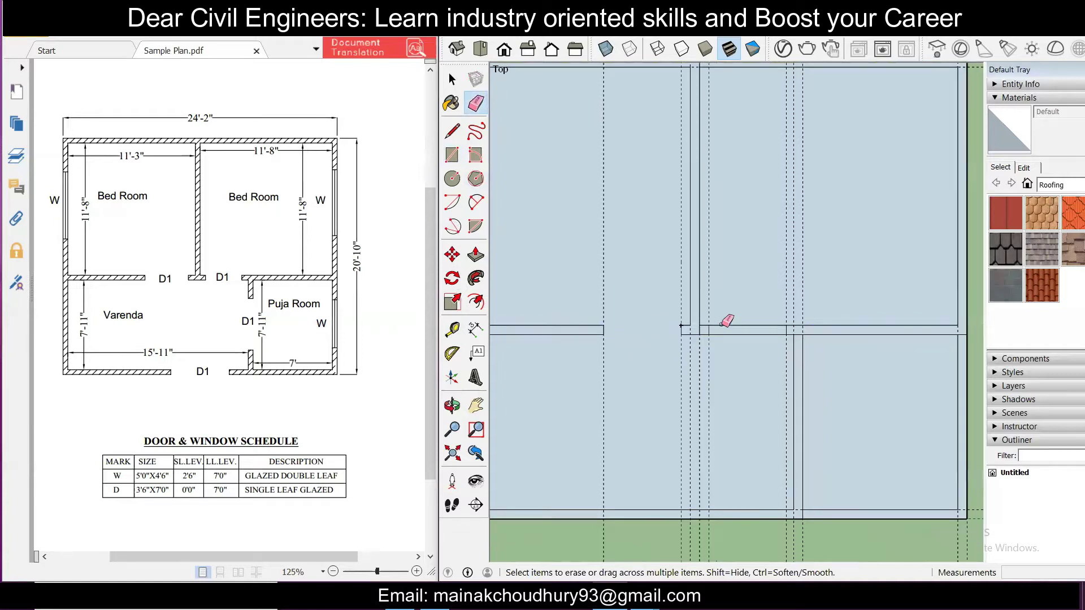
{"action": "left_click_drag", "start_coordinate": [739, 314], "coordinate": [742, 345]}
{"action": "scroll", "coordinate": [747, 342], "scroll_direction": "down", "scroll_amount": 3}
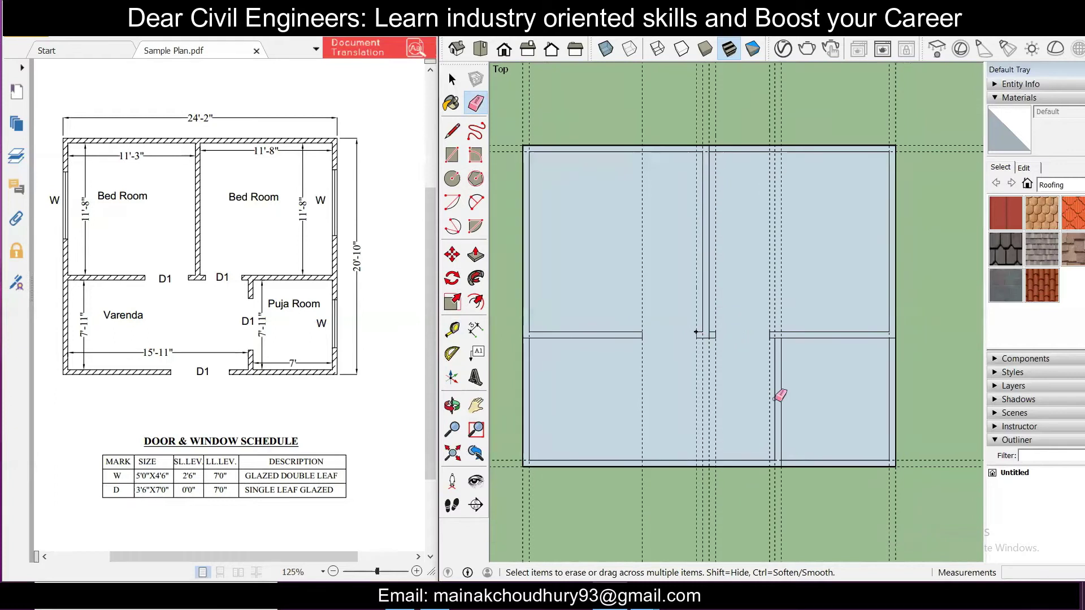
{"action": "scroll", "coordinate": [776, 398], "scroll_direction": "up", "scroll_amount": 2}
{"action": "left_click", "coordinate": [453, 330]}
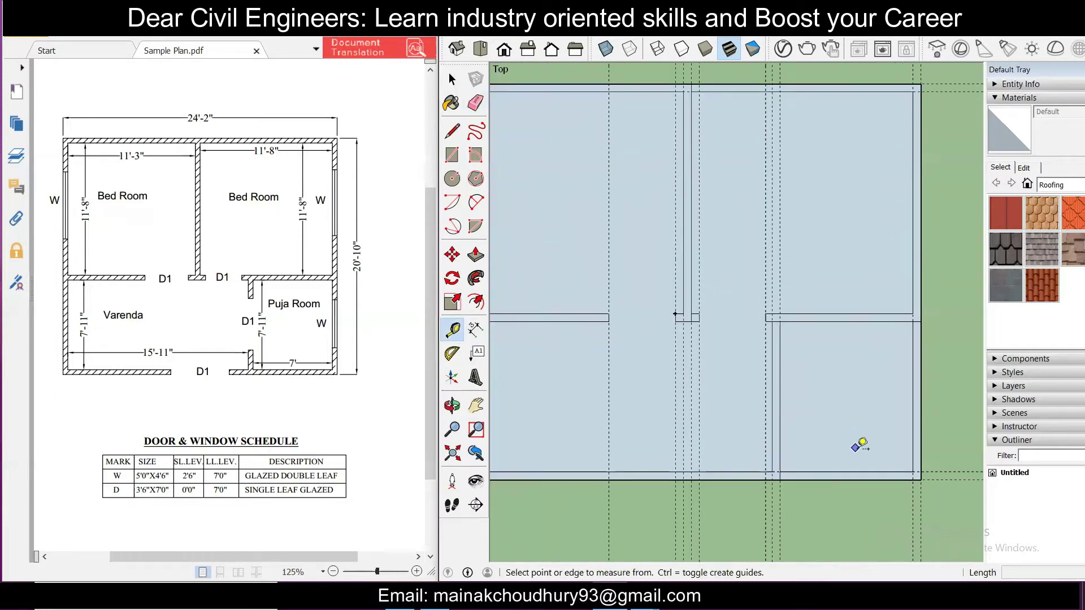
{"action": "left_click", "coordinate": [780, 396]}
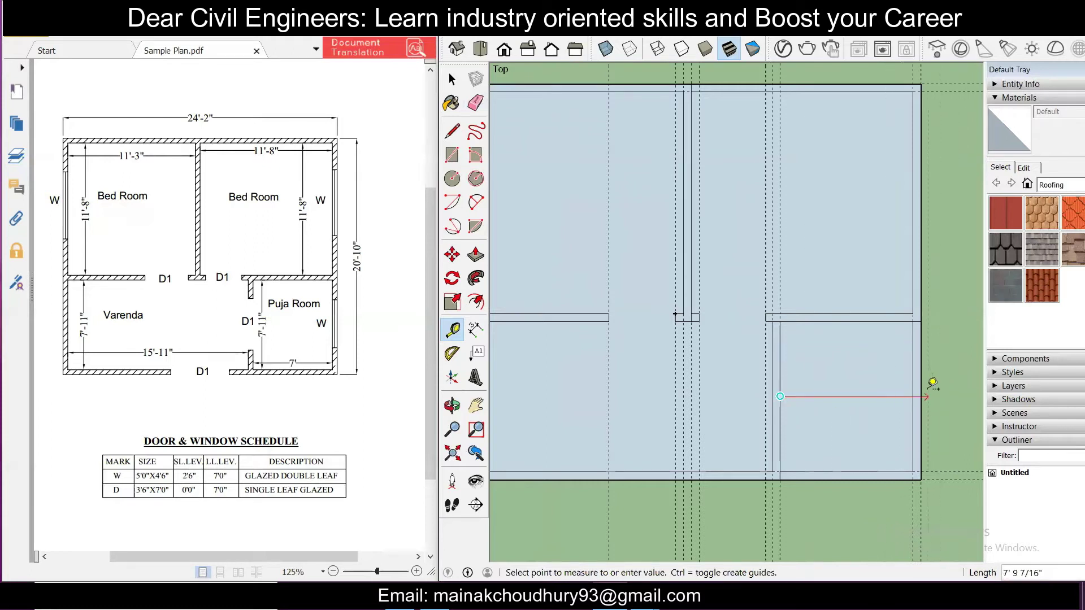
{"action": "left_click", "coordinate": [671, 396]}
{"action": "key", "text": "Escape"}
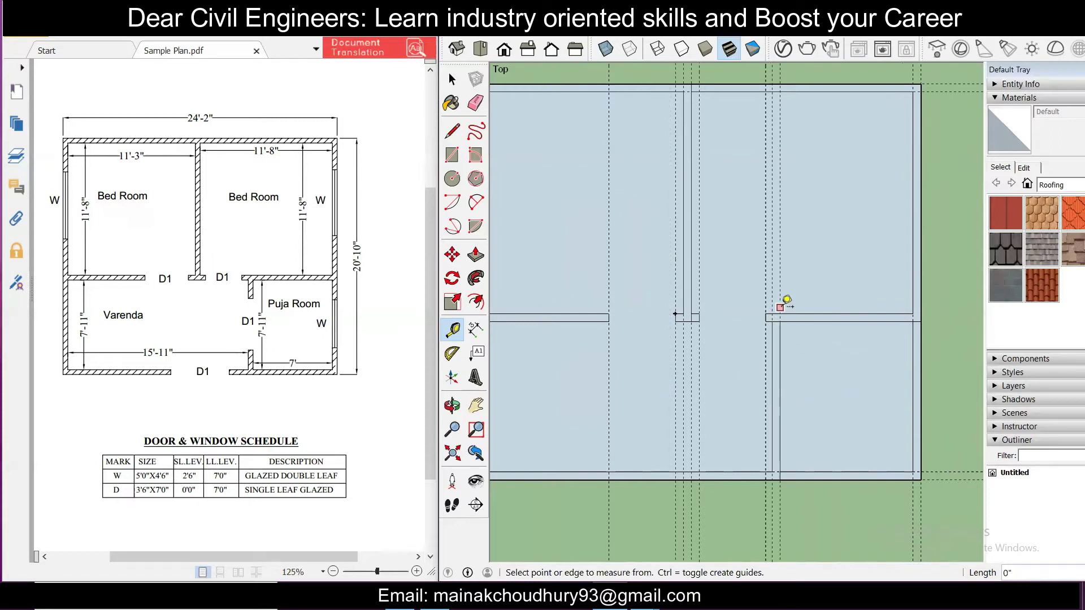
Step: Place a horizontal guide along the middle wall's lower edge and another 3'11 1/2" below it through the Puja Room partition's midpoint
{"action": "scroll", "coordinate": [772, 332], "scroll_direction": "up", "scroll_amount": 1}
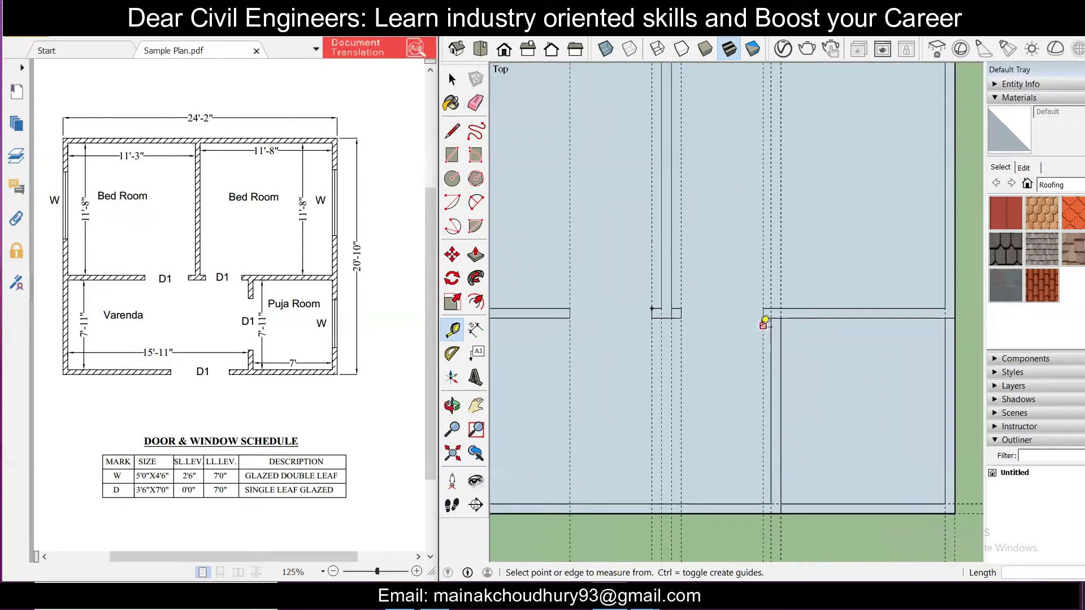
{"action": "scroll", "coordinate": [764, 321], "scroll_direction": "down", "scroll_amount": 2}
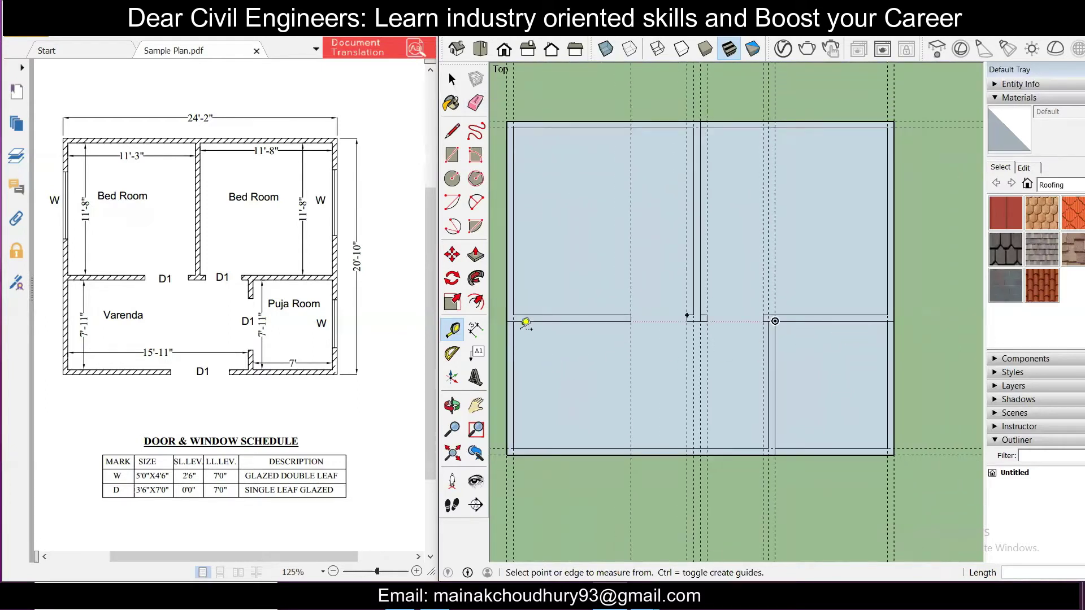
{"action": "left_click", "coordinate": [513, 321]}
{"action": "left_click", "coordinate": [894, 320]}
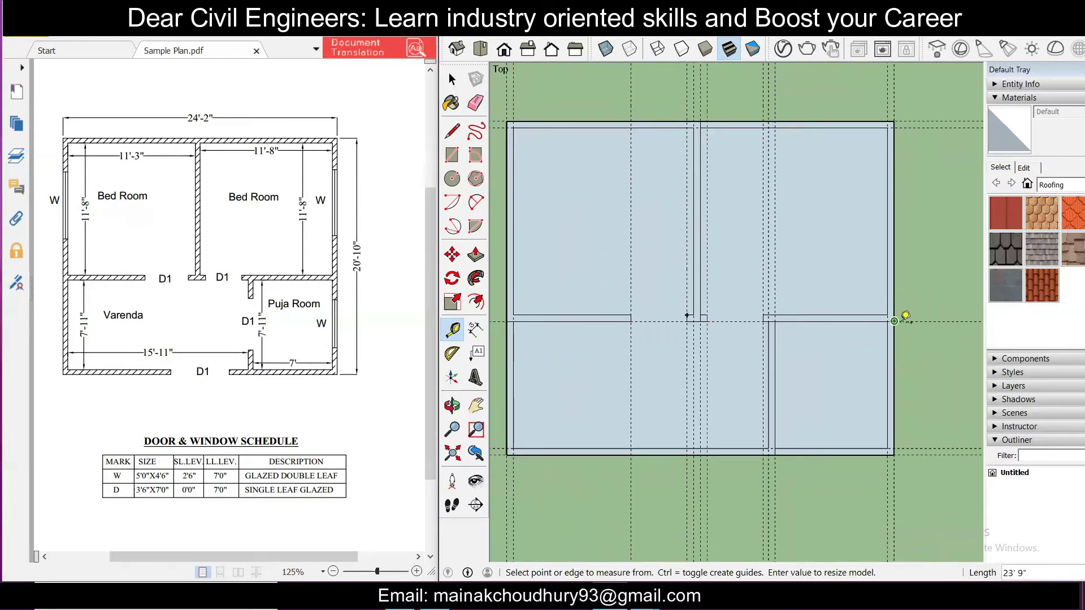
{"action": "scroll", "coordinate": [933, 345], "scroll_direction": "up", "scroll_amount": 2}
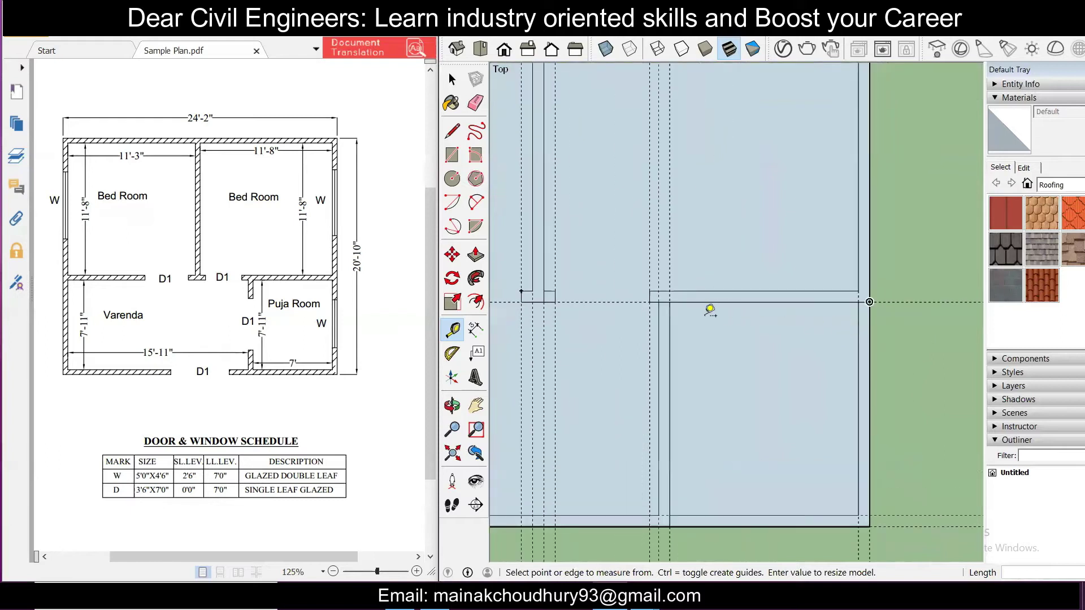
{"action": "left_click", "coordinate": [638, 302]}
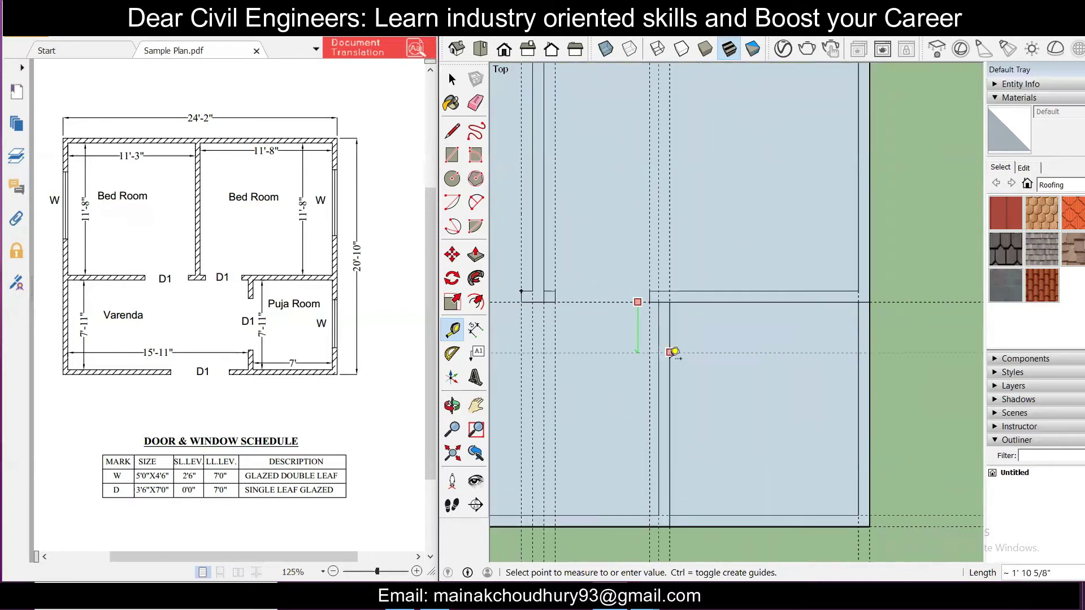
{"action": "left_click", "coordinate": [673, 407]}
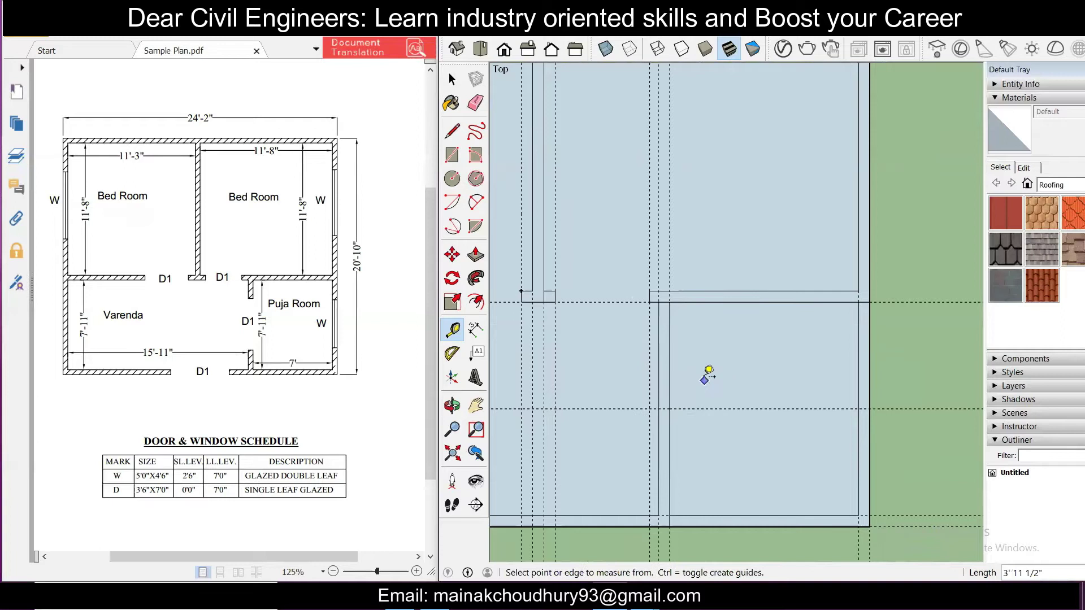
Step: Place a guide 1'3" above the Puja Room partition's midpoint guide, and another 3'6" below that new guide
{"action": "scroll", "coordinate": [712, 381], "scroll_direction": "down", "scroll_amount": 2}
{"action": "scroll", "coordinate": [717, 385], "scroll_direction": "up", "scroll_amount": 1}
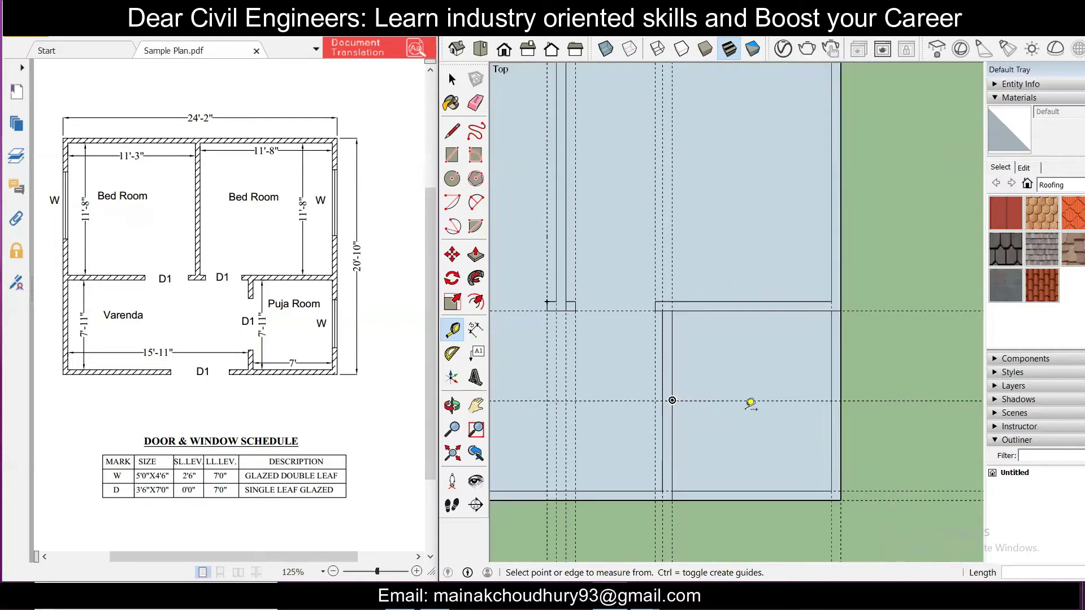
{"action": "left_click", "coordinate": [864, 400]}
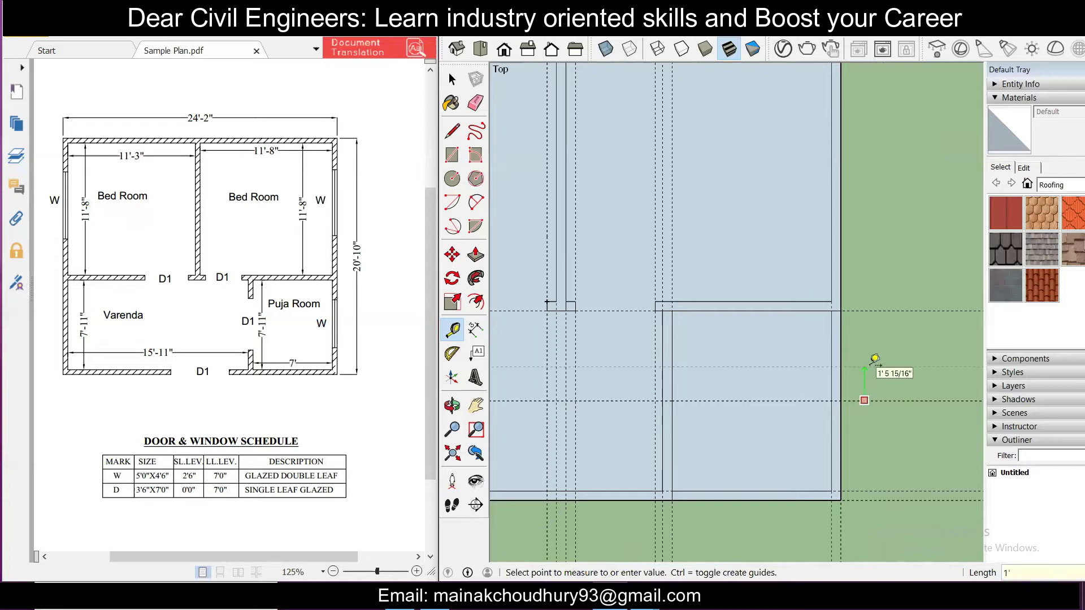
{"action": "key", "text": "Return"}
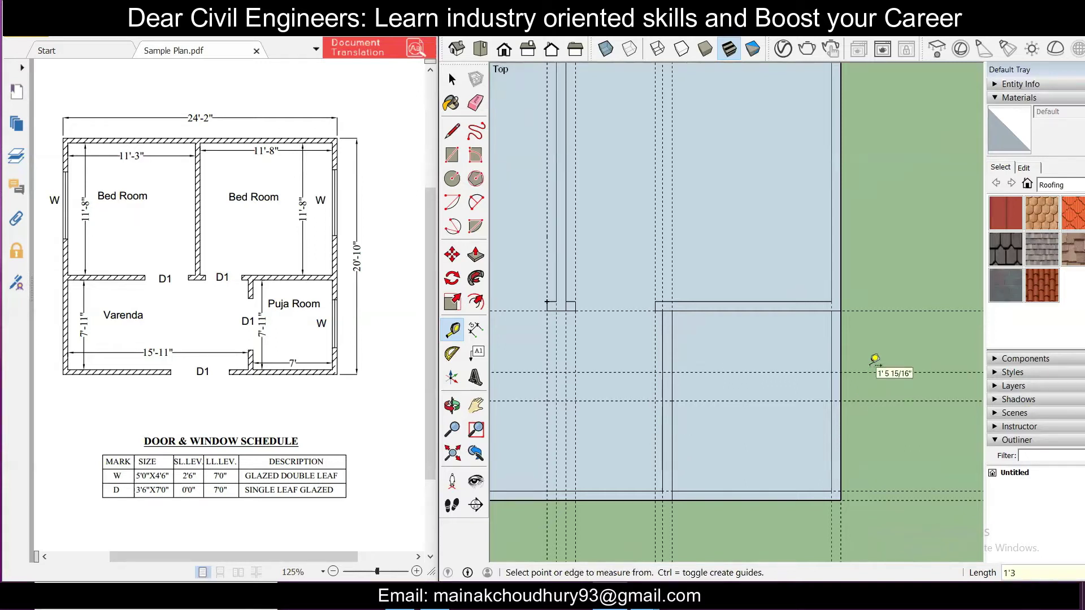
{"action": "left_click", "coordinate": [874, 372]}
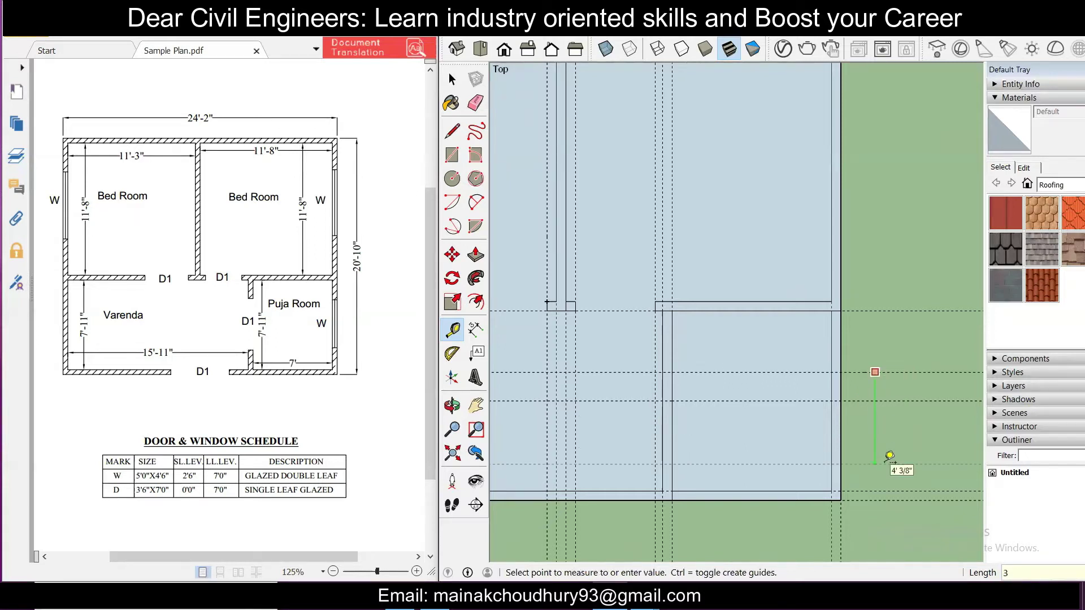
{"action": "key", "text": "Return"}
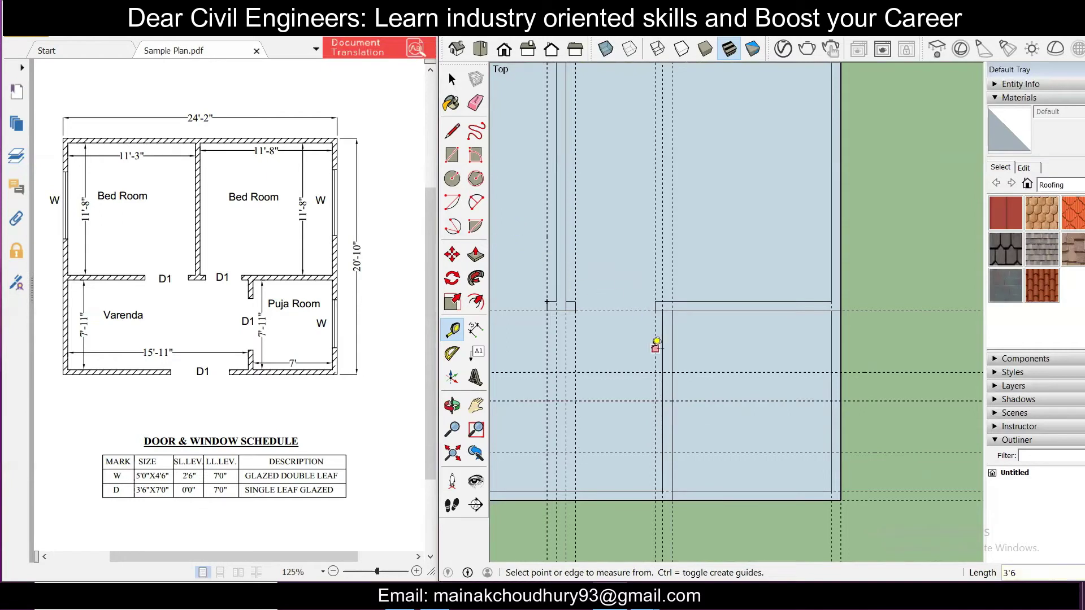
Step: Draw a 3'6" by 5" rectangle across the Puja Room partition between the door guides and erase its long edges to open the doorway
{"action": "key", "text": "r"}
{"action": "left_click", "coordinate": [664, 372]}
{"action": "type", "text": "3'6,5"}
{"action": "key", "text": "Return"}
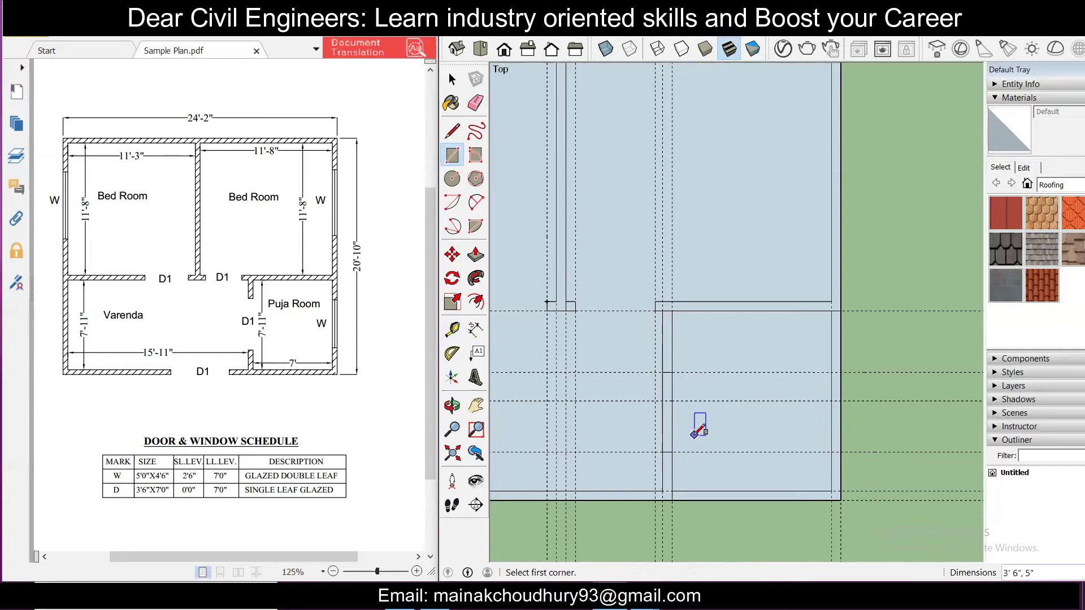
{"action": "key", "text": "e"}
{"action": "left_click", "coordinate": [663, 423]}
{"action": "left_click", "coordinate": [672, 423]}
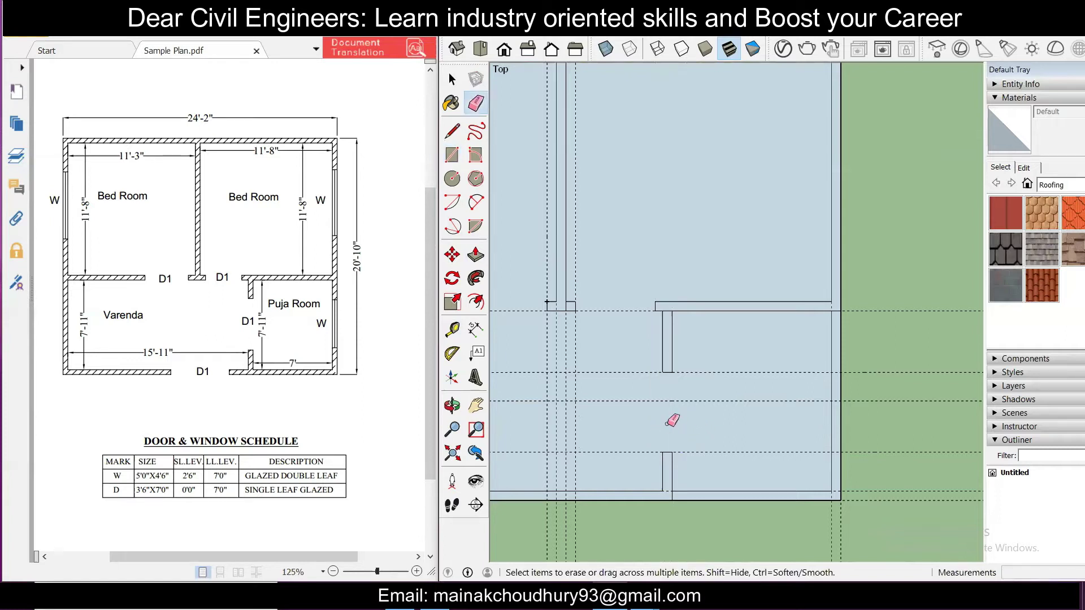
Step: Erase all the vertical and horizontal guide lines around the floor plan
{"action": "scroll", "coordinate": [686, 420], "scroll_direction": "down", "scroll_amount": 5}
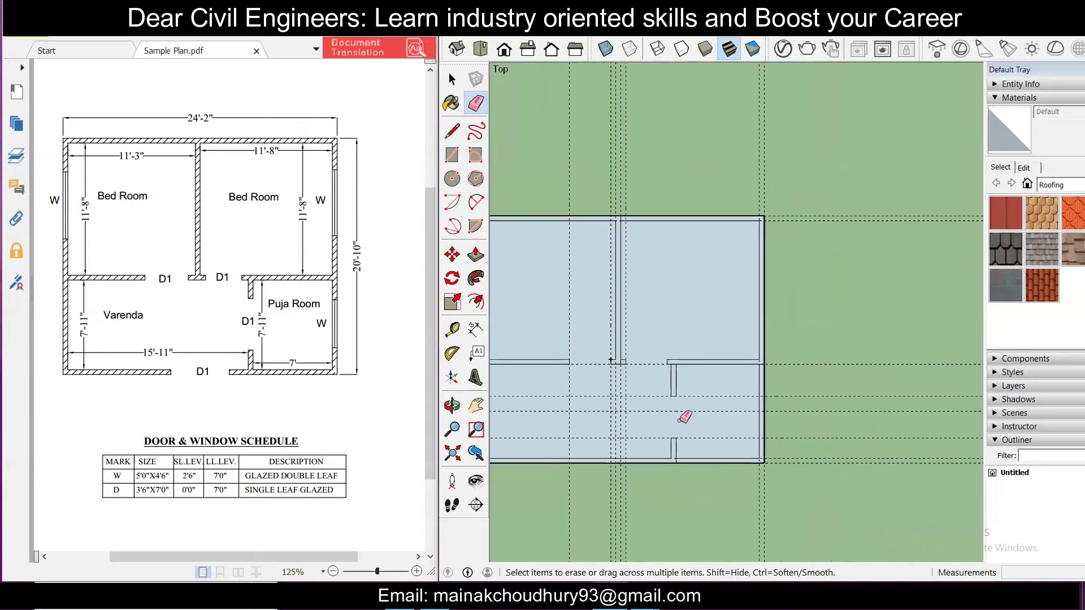
{"action": "scroll", "coordinate": [631, 462], "scroll_direction": "up", "scroll_amount": 2}
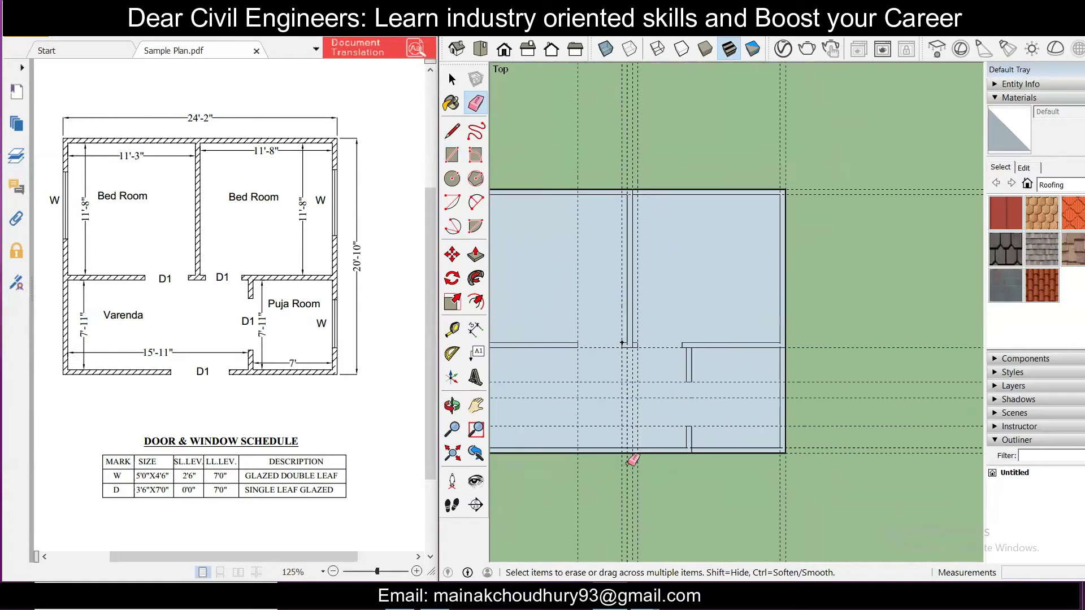
{"action": "scroll", "coordinate": [643, 430], "scroll_direction": "down", "scroll_amount": 1}
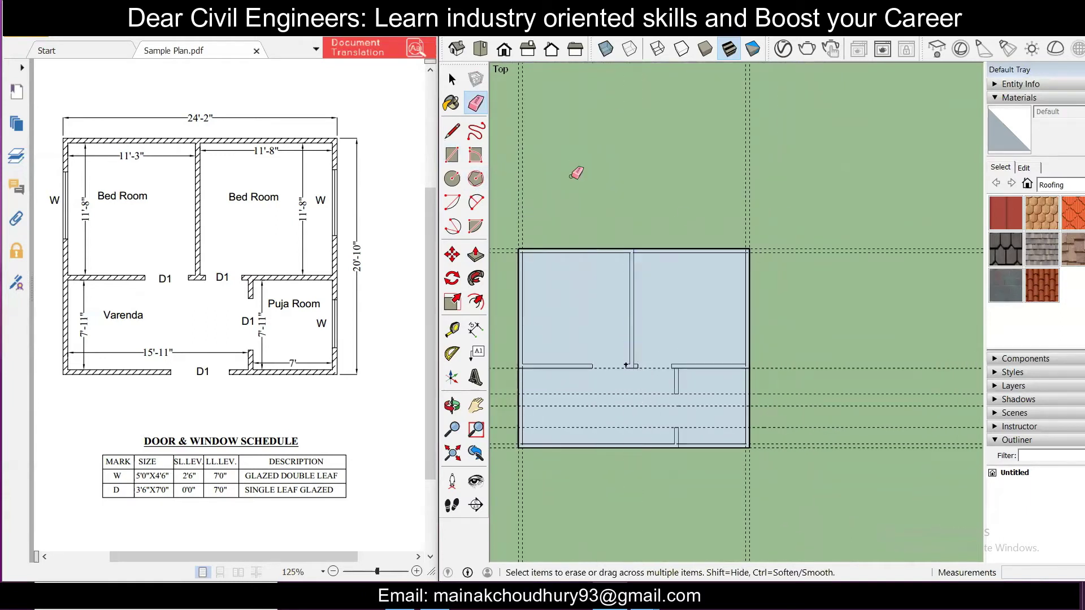
{"action": "left_click", "coordinate": [522, 187]}
{"action": "mouse_move", "coordinate": [811, 222]}
{"action": "left_mouse_down"}
{"action": "mouse_move", "coordinate": [821, 269]}
{"action": "mouse_move", "coordinate": [813, 382]}
{"action": "left_mouse_up"}
{"action": "mouse_move", "coordinate": [822, 464]}
{"action": "left_mouse_down"}
{"action": "mouse_move", "coordinate": [842, 397]}
{"action": "mouse_move", "coordinate": [828, 447]}
{"action": "left_mouse_up"}
{"action": "scroll", "coordinate": [659, 390], "scroll_direction": "up", "scroll_amount": 5}
{"action": "scroll", "coordinate": [626, 334], "scroll_direction": "down", "scroll_amount": 1}
{"action": "scroll", "coordinate": [625, 335], "scroll_direction": "up", "scroll_amount": 2}
{"action": "scroll", "coordinate": [629, 338], "scroll_direction": "down", "scroll_amount": 2}
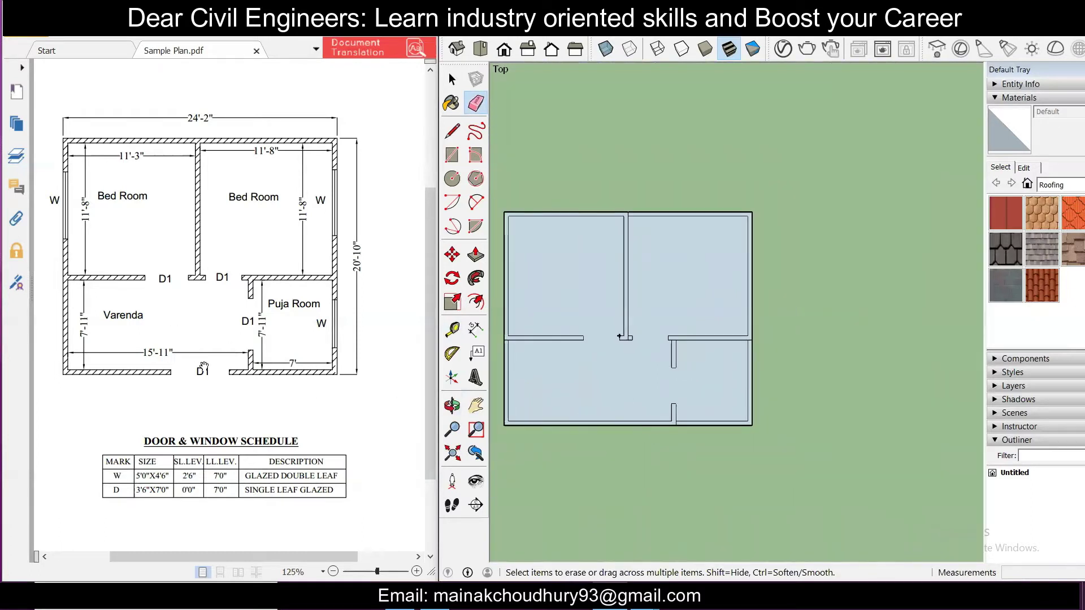
Step: Draw a guide from the bedroom partition's upper end straight down past the front wall, about 21'3" long
{"action": "scroll", "coordinate": [572, 428], "scroll_direction": "up", "scroll_amount": 1}
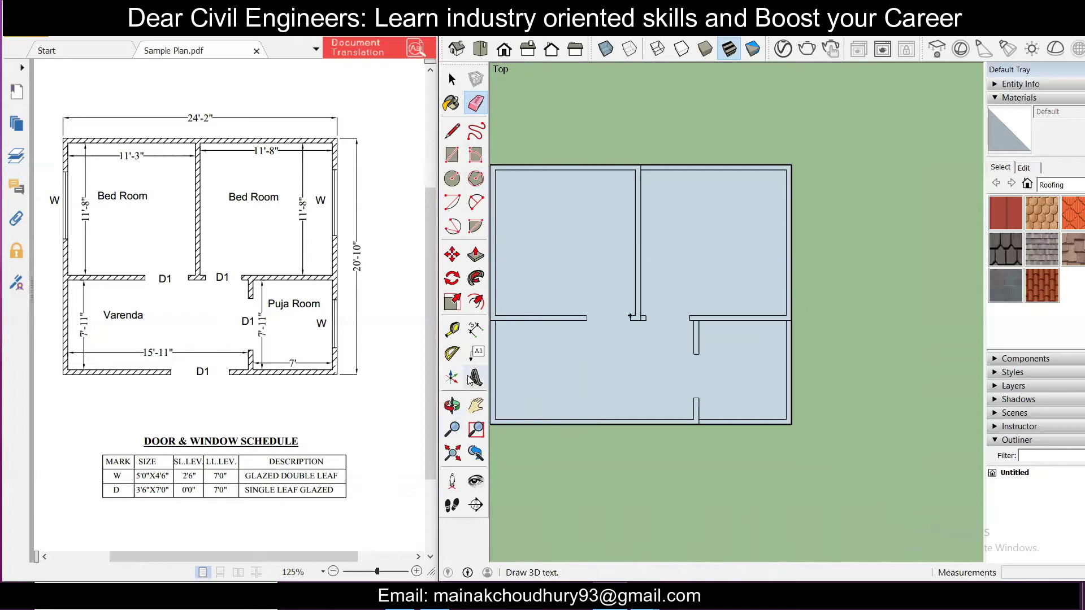
{"action": "left_click", "coordinate": [452, 329]}
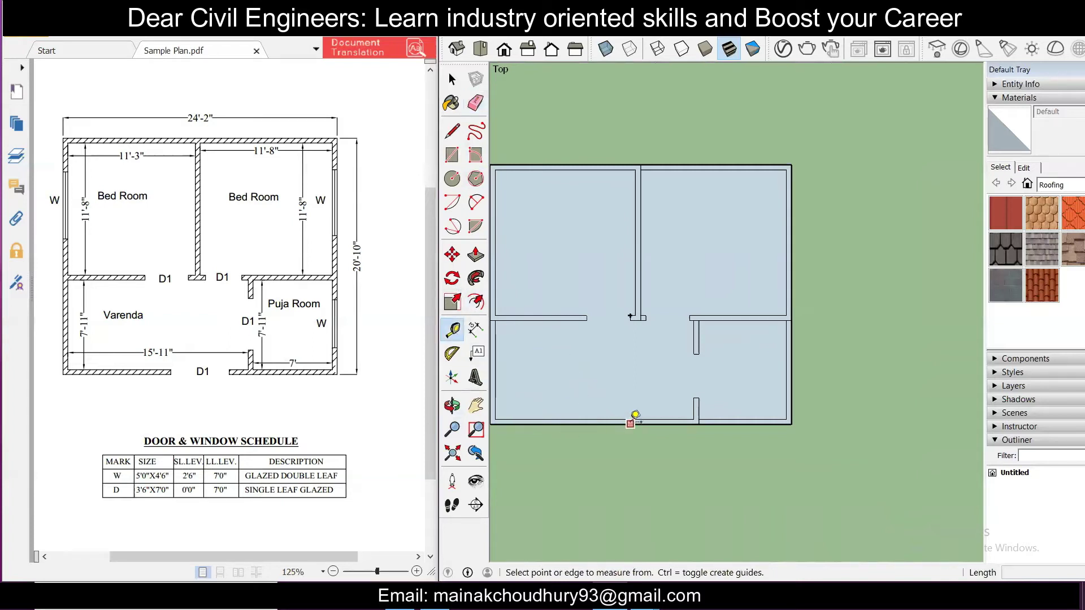
{"action": "left_click", "coordinate": [640, 165]}
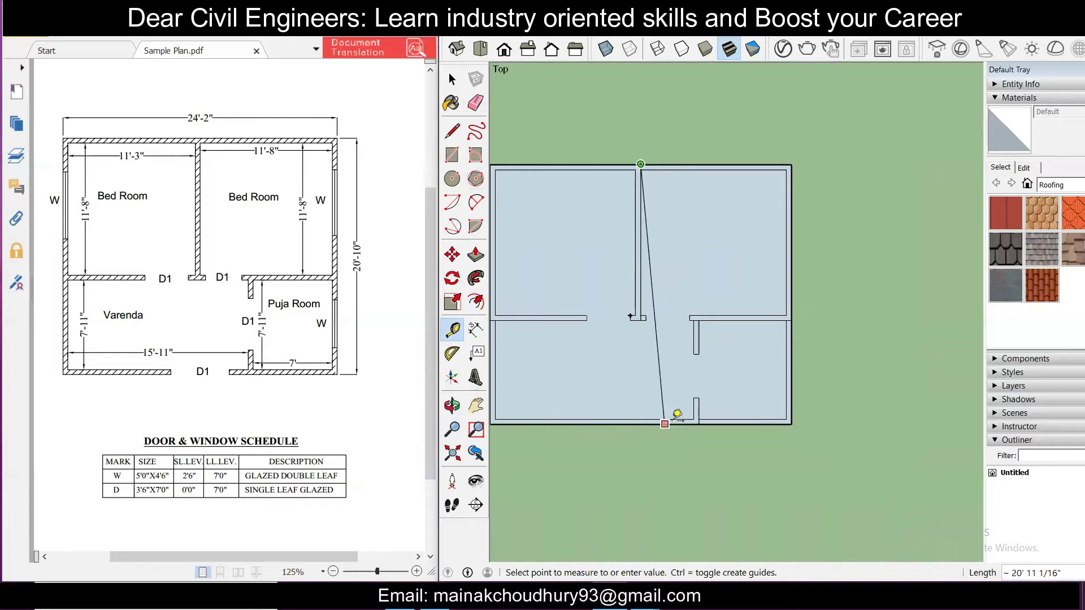
{"action": "left_click", "coordinate": [640, 428]}
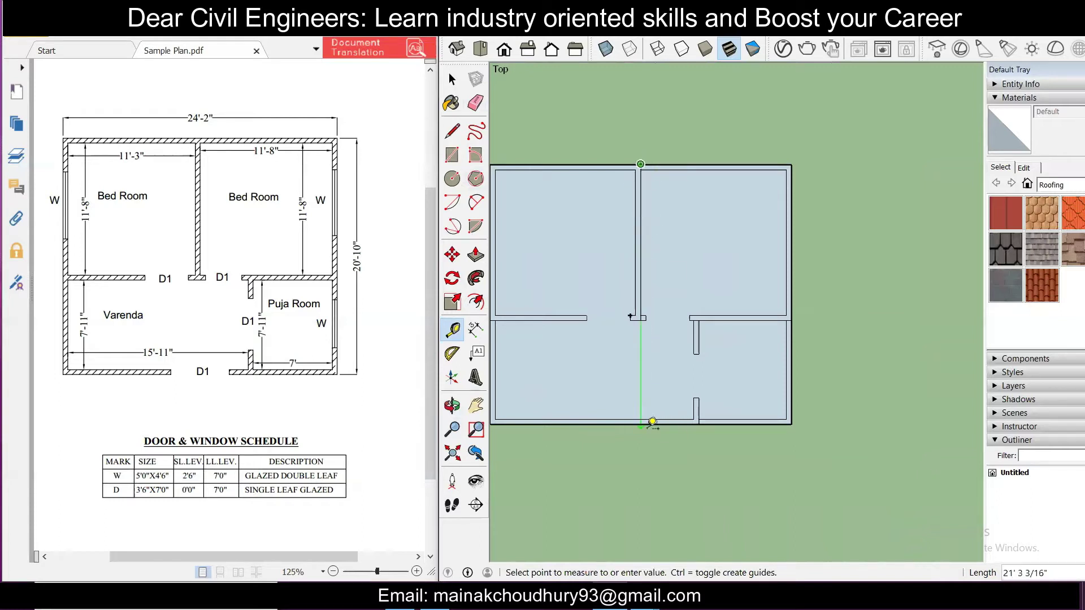
{"action": "scroll", "coordinate": [640, 443], "scroll_direction": "up", "scroll_amount": 3}
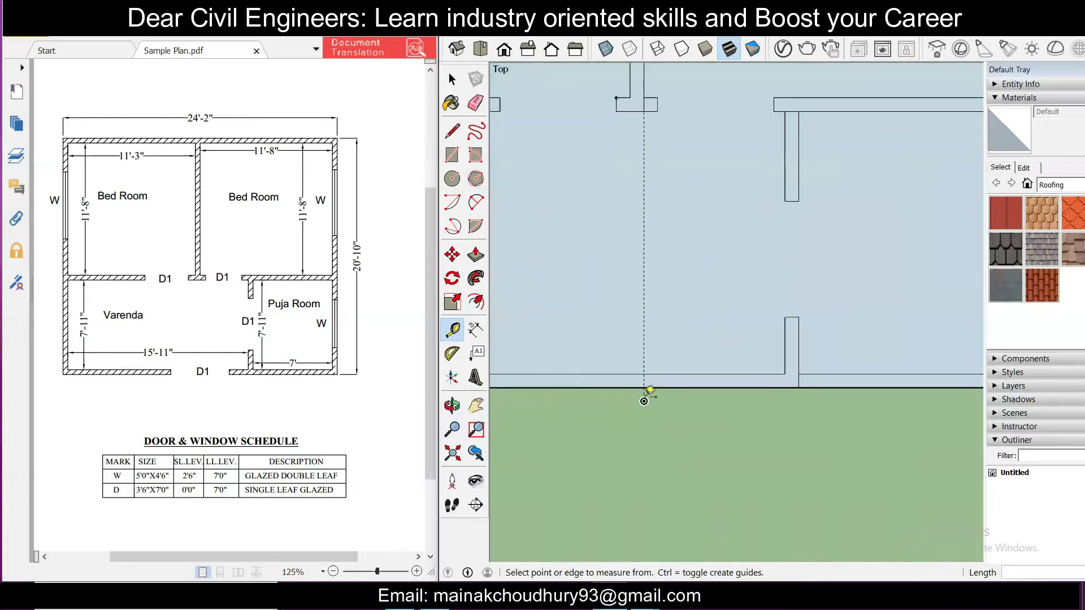
Step: Try to place a parallel guide 1'3" to the left of the partition guide at the front wall
{"action": "left_click", "coordinate": [648, 390]}
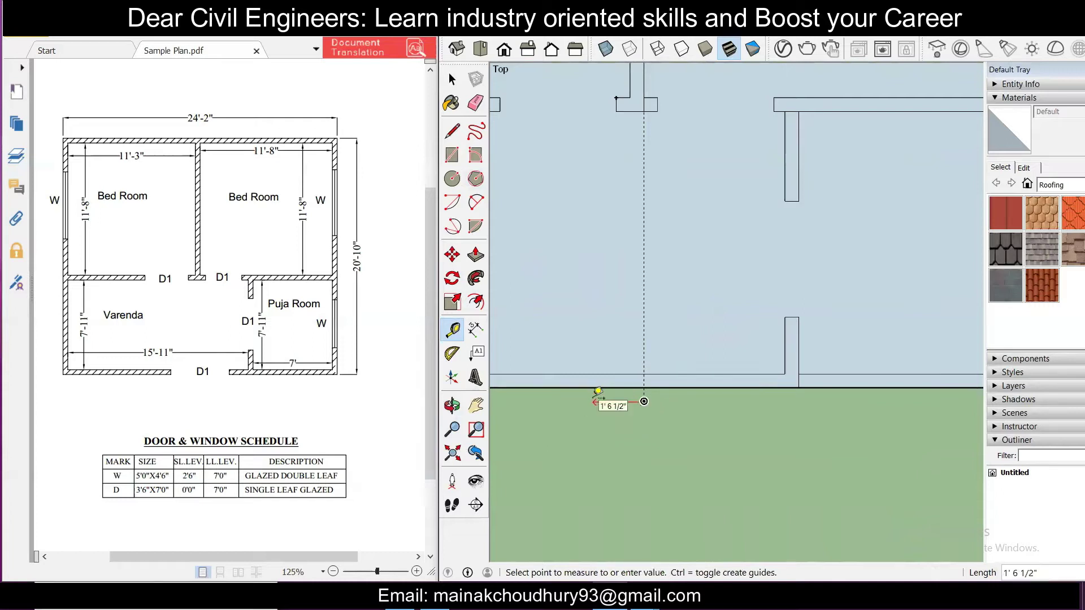
{"action": "key", "text": "Escape"}
{"action": "left_click", "coordinate": [644, 374]}
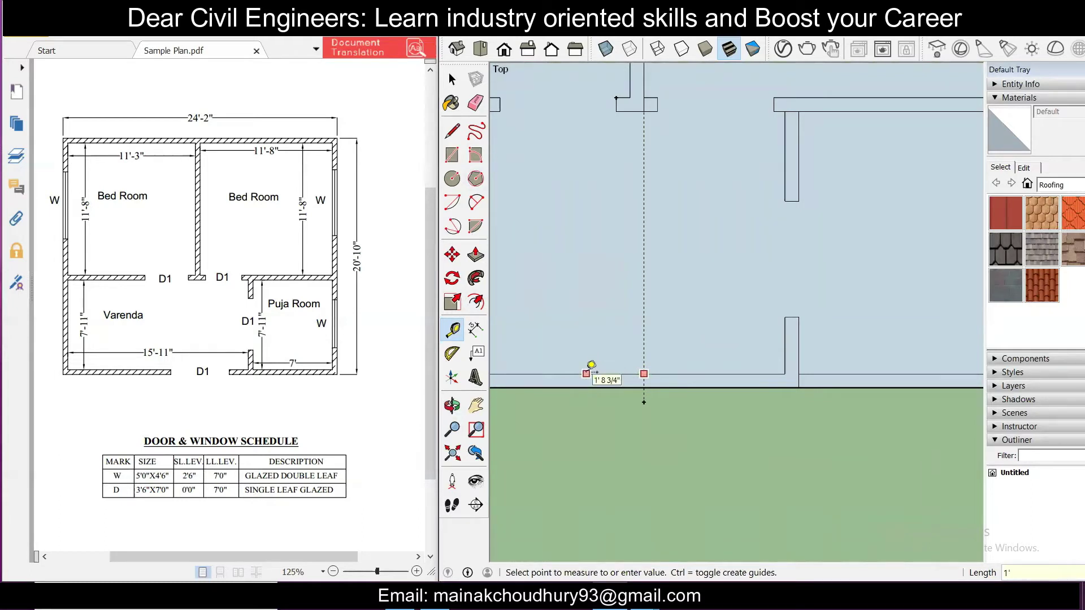
{"action": "key", "text": "Return"}
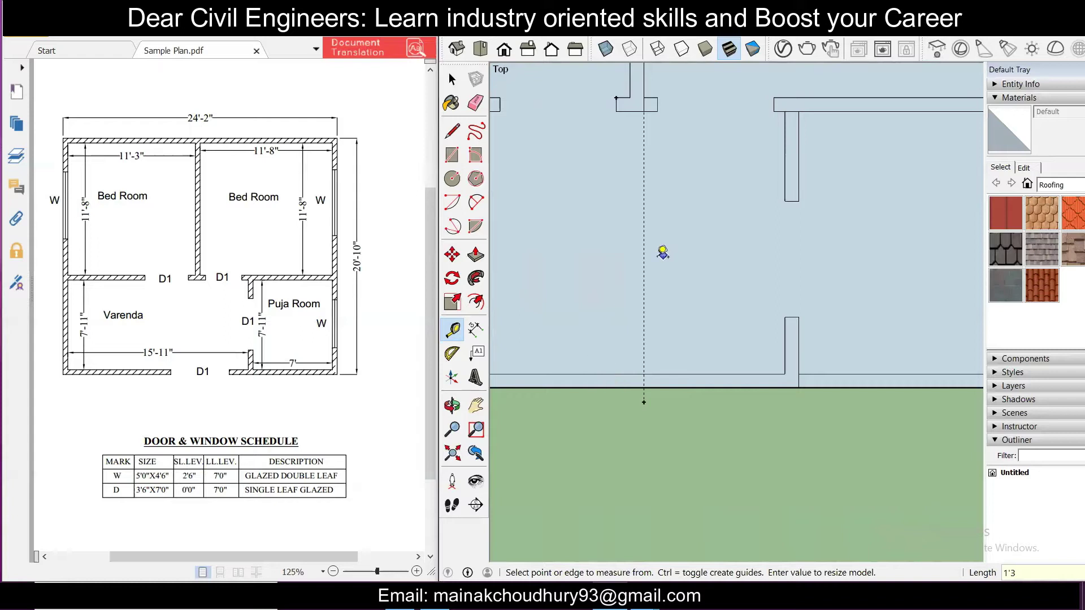
Step: Place a full-length vertical guide along the bedroom partition's right edge, from the rear wall to the front wall's outer edge
{"action": "scroll", "coordinate": [646, 258], "scroll_direction": "down", "scroll_amount": 5}
{"action": "scroll", "coordinate": [649, 108], "scroll_direction": "up", "scroll_amount": 1}
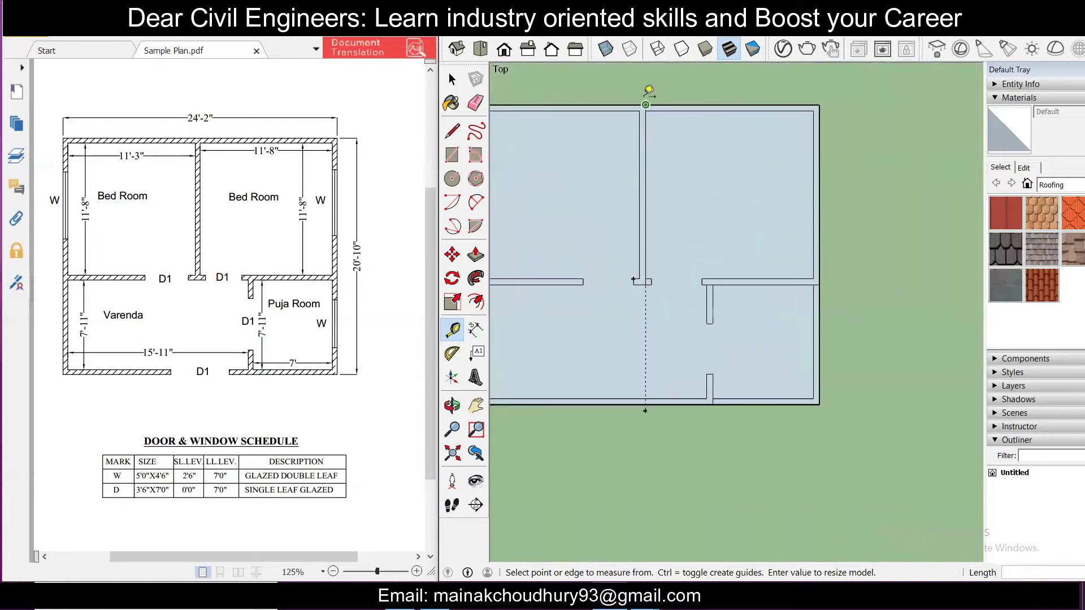
{"action": "scroll", "coordinate": [647, 103], "scroll_direction": "up", "scroll_amount": 2}
{"action": "left_click", "coordinate": [646, 104]}
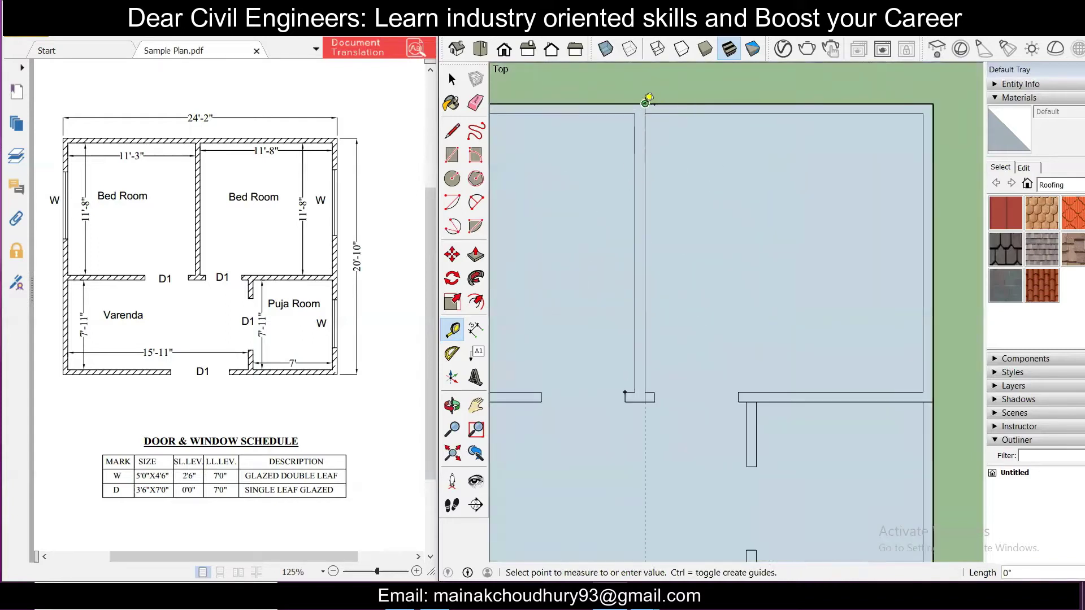
{"action": "scroll", "coordinate": [647, 113], "scroll_direction": "down", "scroll_amount": 2}
{"action": "left_click", "coordinate": [645, 456]}
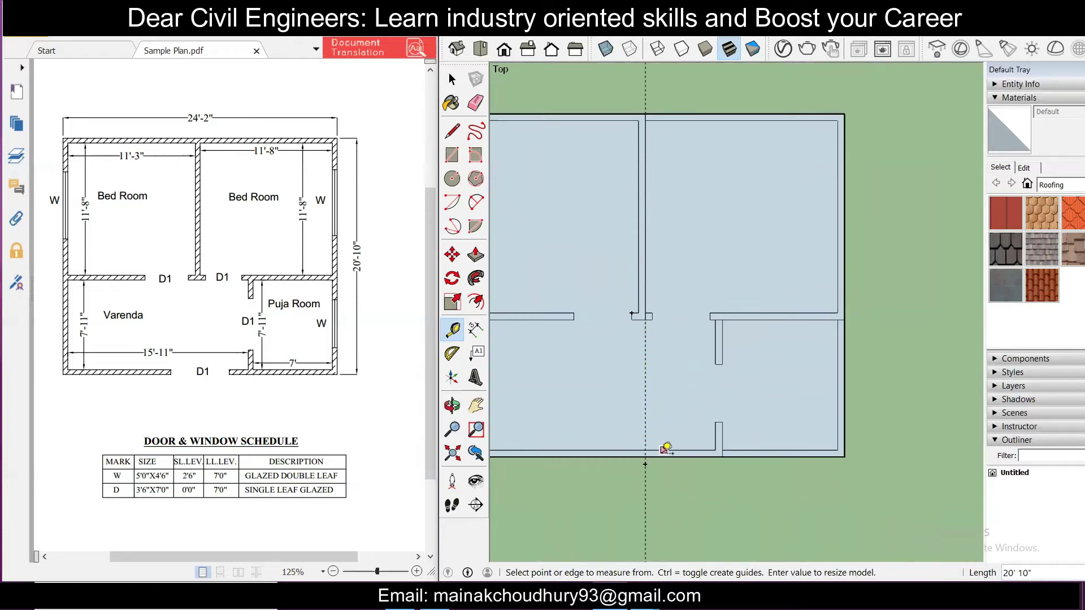
Step: Place a guide 1'3" left of the partition guide and another 3'6" to the right of that new guide
{"action": "scroll", "coordinate": [662, 460], "scroll_direction": "up", "scroll_amount": 1}
{"action": "scroll", "coordinate": [650, 467], "scroll_direction": "up", "scroll_amount": 1}
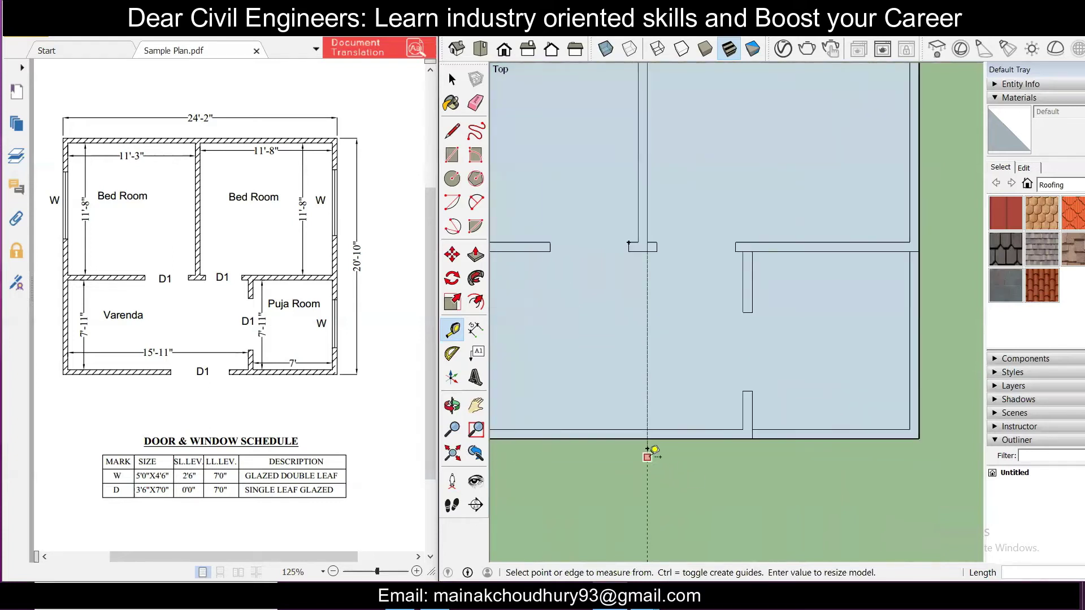
{"action": "left_click", "coordinate": [647, 459]}
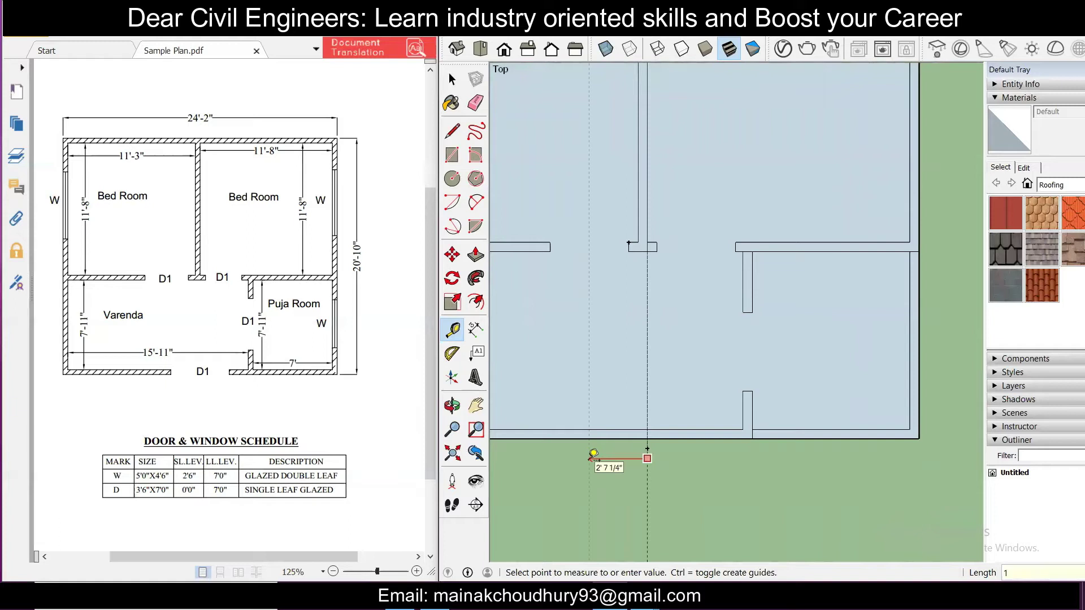
{"action": "type", "text": "1'3"}
{"action": "key", "text": "Return"}
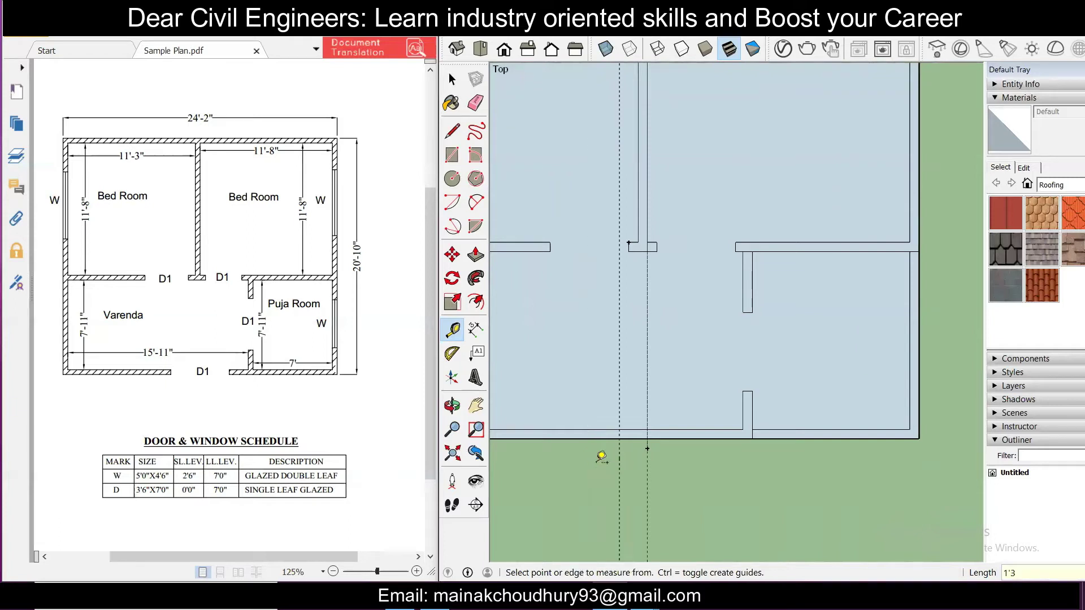
{"action": "left_click", "coordinate": [620, 469]}
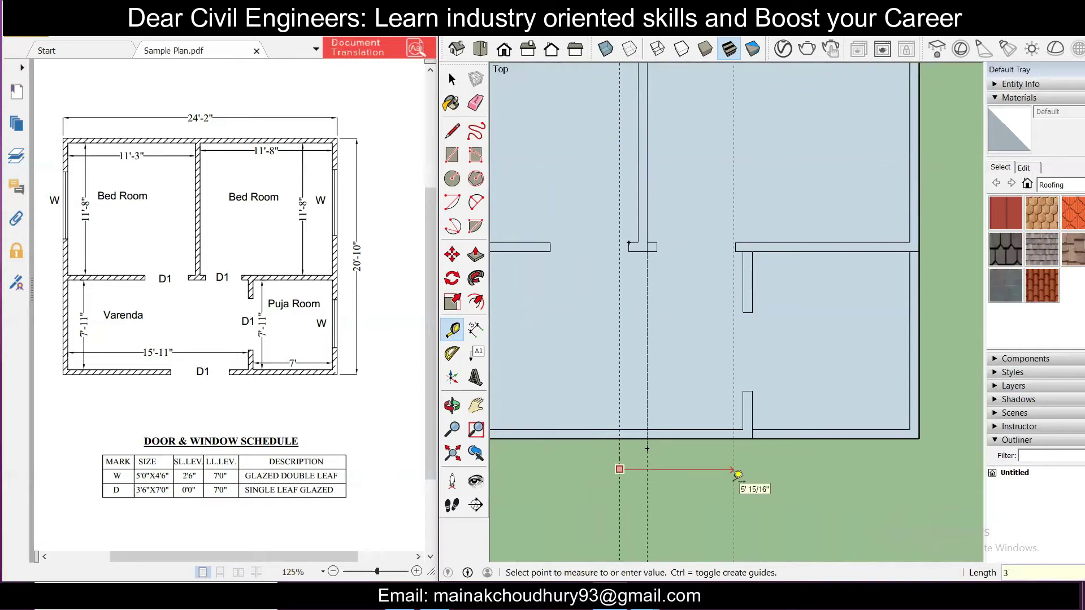
{"action": "type", "text": "3'6"}
{"action": "key", "text": "Return"}
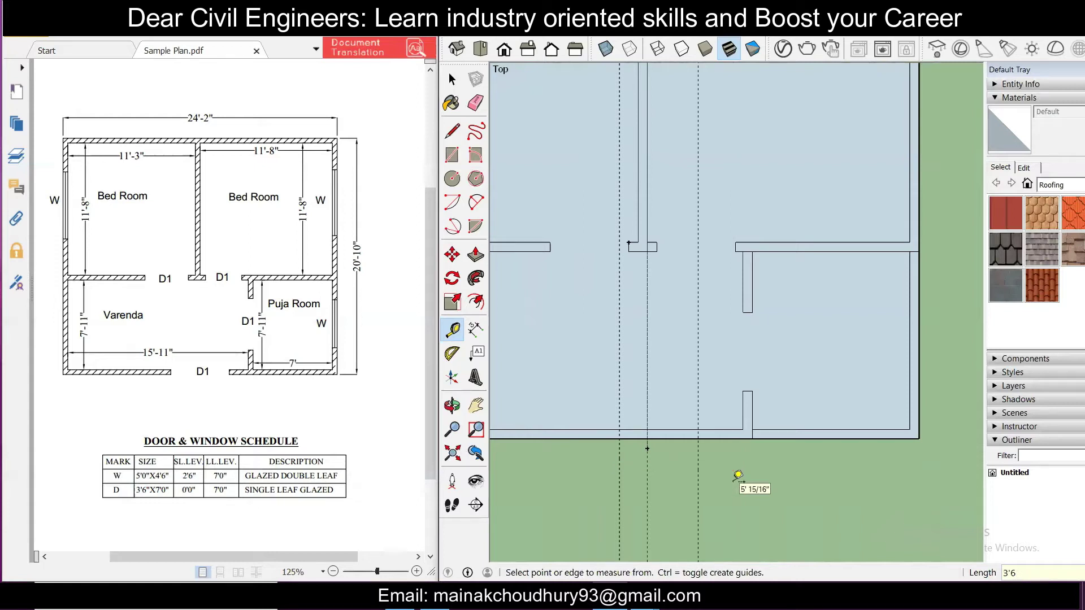
{"action": "scroll", "coordinate": [673, 437], "scroll_direction": "down", "scroll_amount": 2}
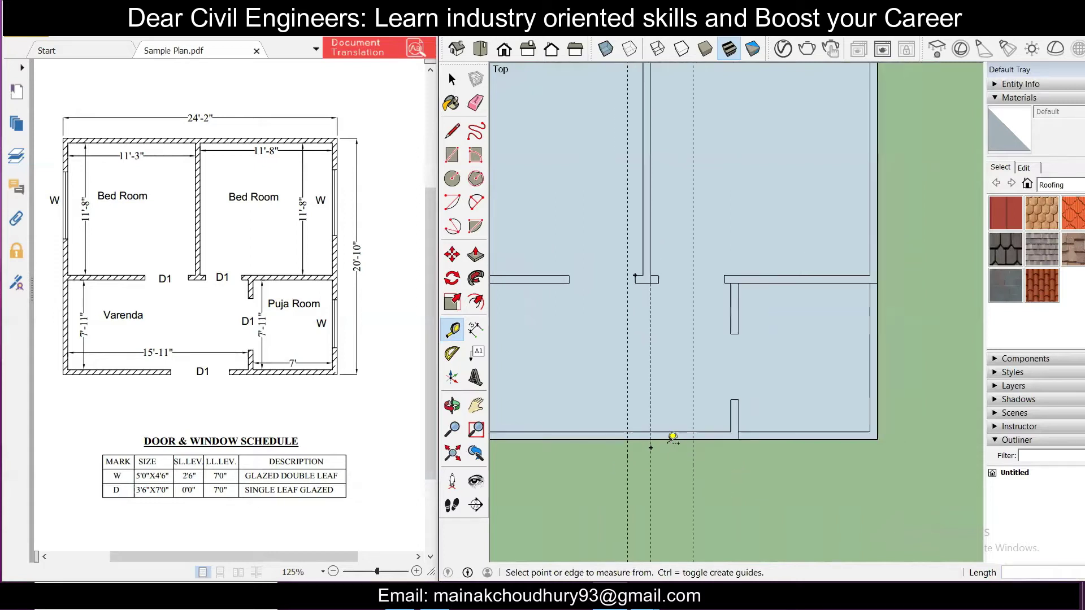
Step: Draw a 3'6" by 5" rectangle across the front wall between the door guides and erase its long edges to open the doorway
{"action": "scroll", "coordinate": [672, 436], "scroll_direction": "up", "scroll_amount": 1}
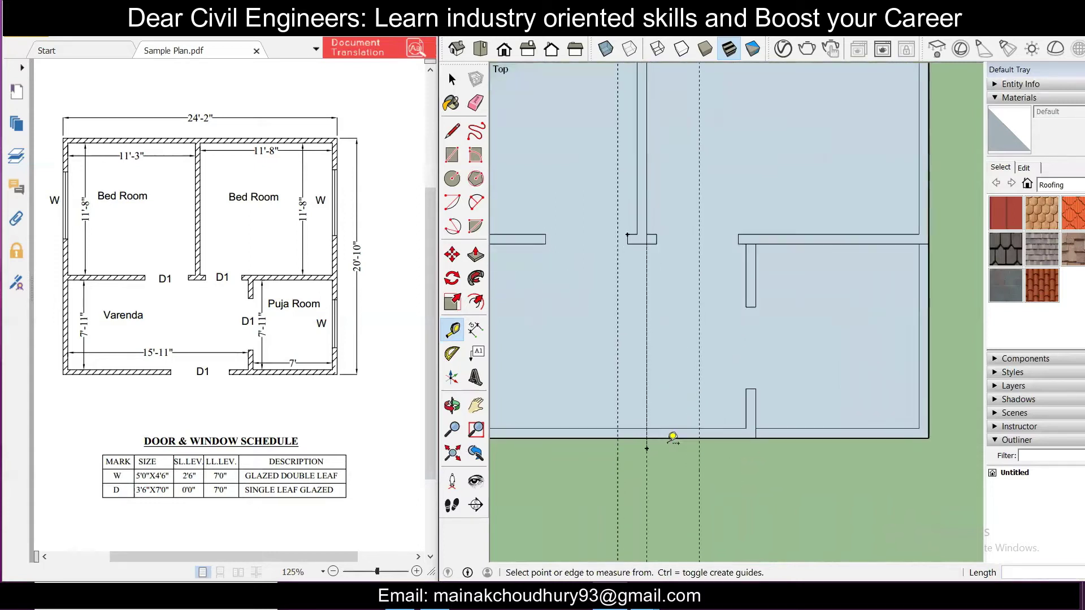
{"action": "key", "text": "r"}
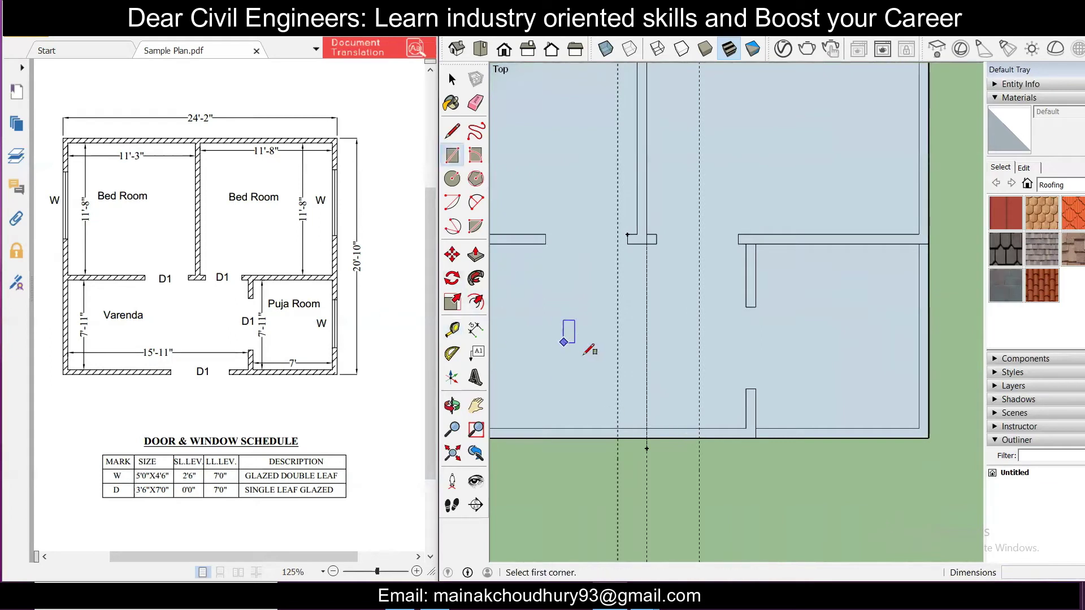
{"action": "left_click", "coordinate": [618, 427]}
{"action": "left_click", "coordinate": [699, 437]}
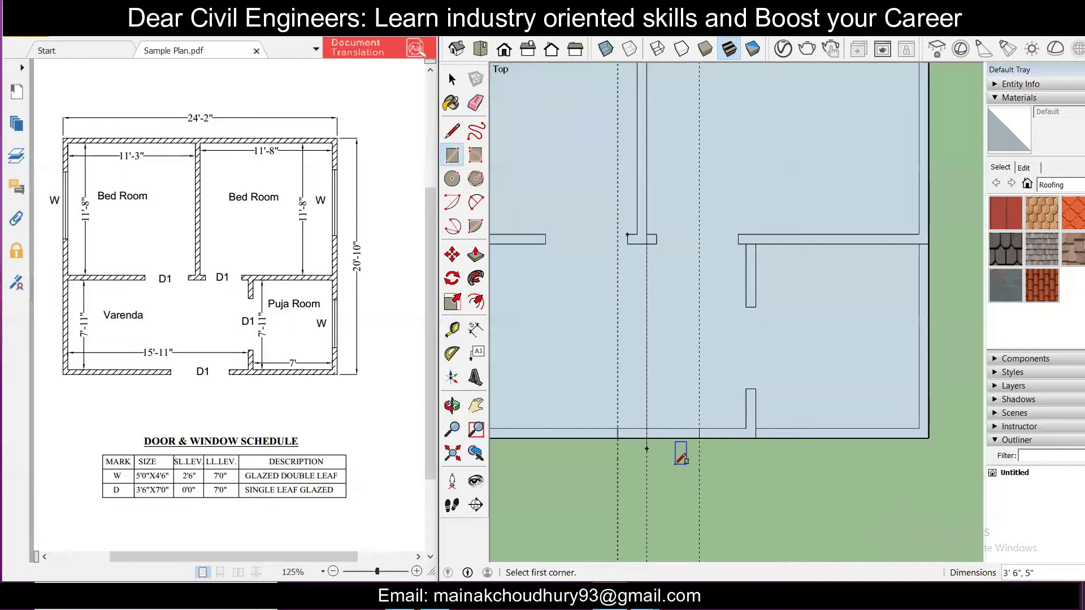
{"action": "key", "text": "e"}
{"action": "mouse_move", "coordinate": [667, 458]}
{"action": "left_mouse_down"}
{"action": "mouse_move", "coordinate": [665, 406]}
{"action": "mouse_move", "coordinate": [668, 418]}
{"action": "left_mouse_up"}
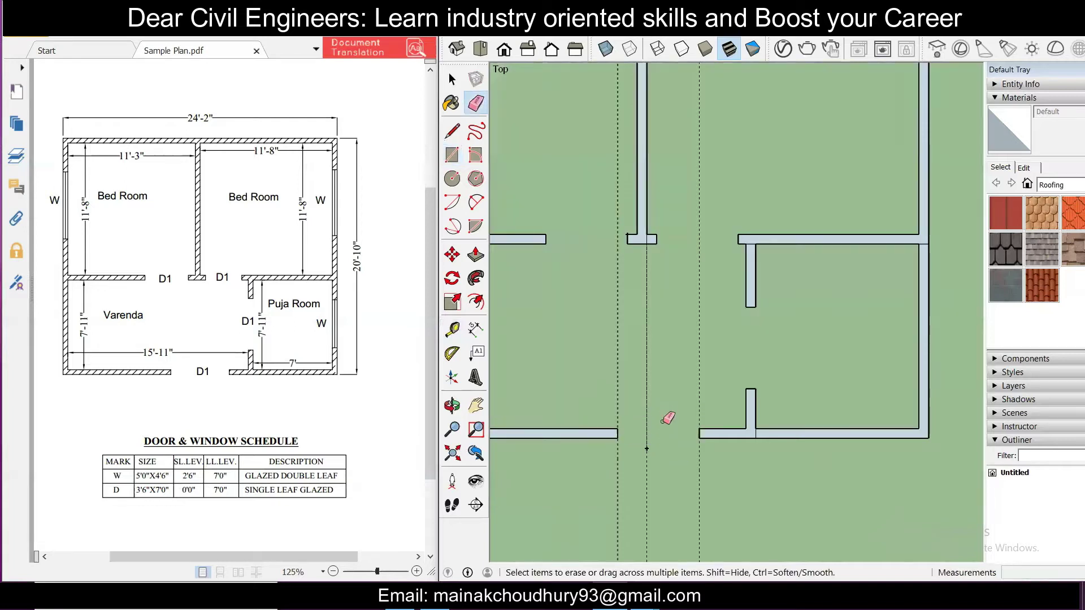
Step: Erase the remaining guides and the leftover edge lines across the wall junctions around the floor plan
{"action": "scroll", "coordinate": [664, 415], "scroll_direction": "down", "scroll_amount": 2}
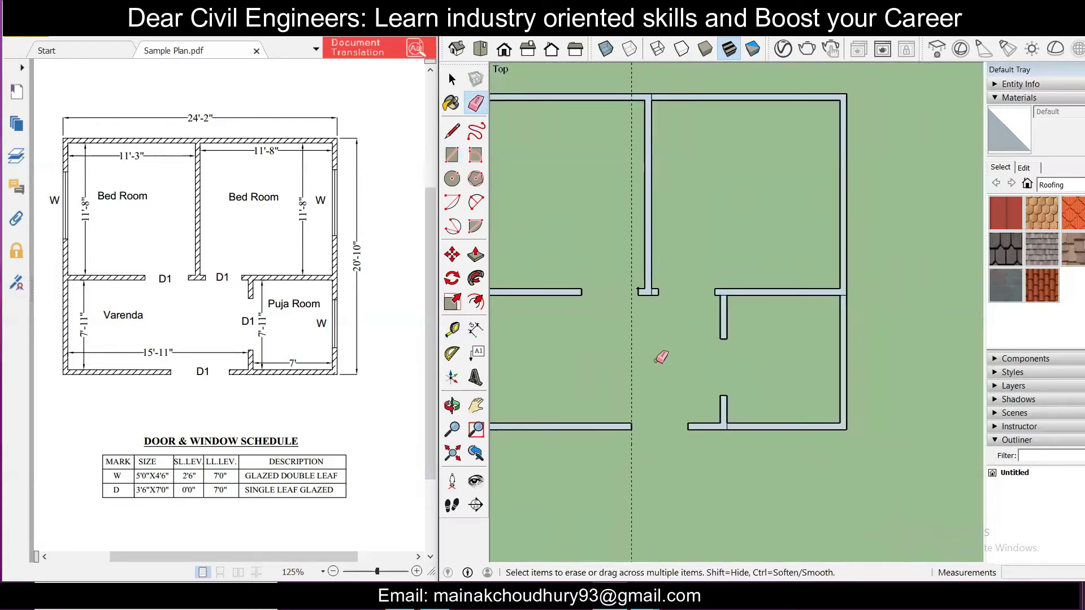
{"action": "scroll", "coordinate": [644, 295], "scroll_direction": "up", "scroll_amount": 5}
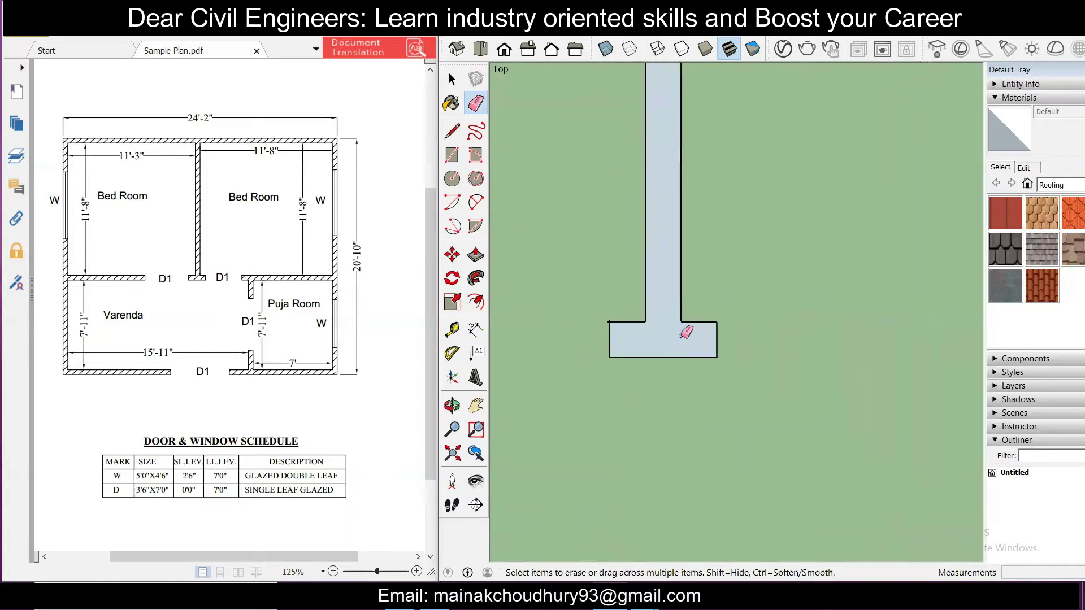
{"action": "scroll", "coordinate": [684, 333], "scroll_direction": "down", "scroll_amount": 6}
{"action": "scroll", "coordinate": [535, 192], "scroll_direction": "up", "scroll_amount": 4}
{"action": "scroll", "coordinate": [782, 191], "scroll_direction": "up", "scroll_amount": 4}
{"action": "scroll", "coordinate": [770, 210], "scroll_direction": "down", "scroll_amount": 7}
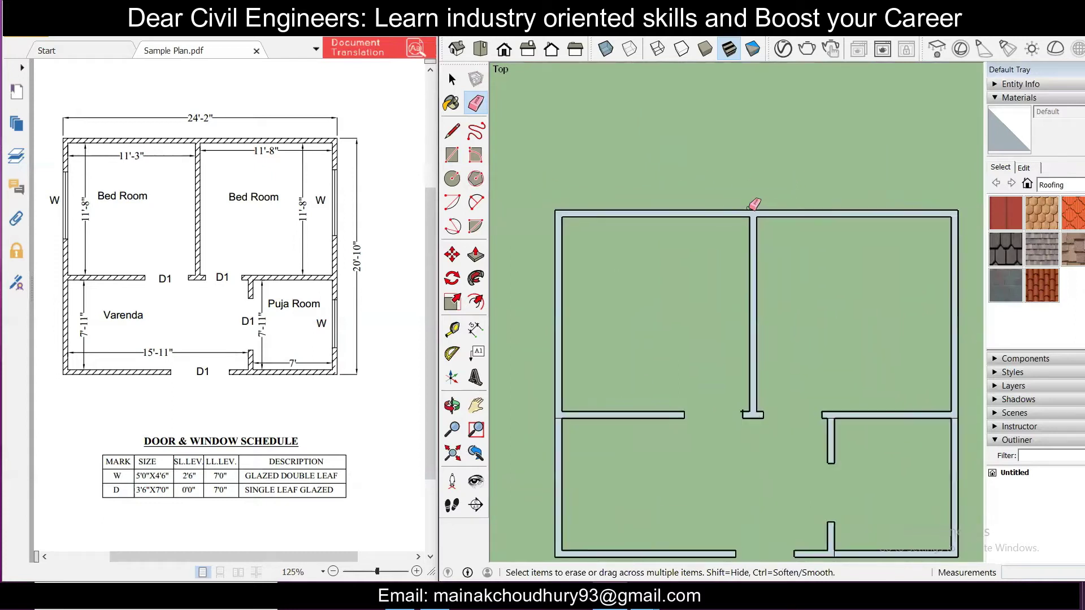
{"action": "scroll", "coordinate": [865, 210], "scroll_direction": "up", "scroll_amount": 6}
{"action": "scroll", "coordinate": [707, 337], "scroll_direction": "down", "scroll_amount": 6}
{"action": "scroll", "coordinate": [807, 303], "scroll_direction": "up", "scroll_amount": 5}
{"action": "scroll", "coordinate": [802, 295], "scroll_direction": "down", "scroll_amount": 2}
{"action": "scroll", "coordinate": [609, 395], "scroll_direction": "up", "scroll_amount": 2}
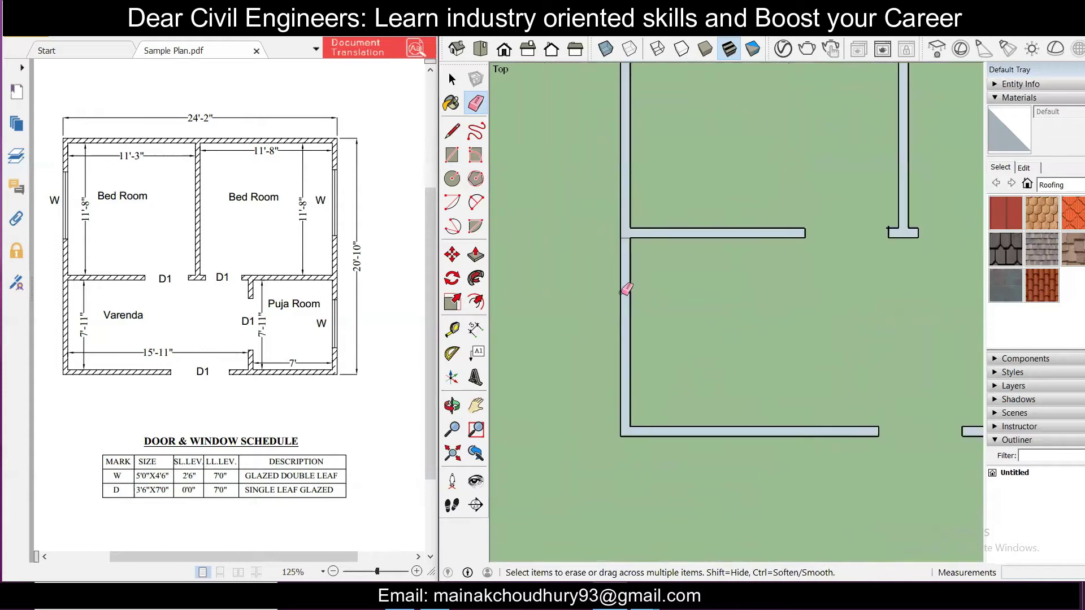
{"action": "scroll", "coordinate": [625, 285], "scroll_direction": "up", "scroll_amount": 2}
{"action": "scroll", "coordinate": [624, 244], "scroll_direction": "down", "scroll_amount": 2}
{"action": "scroll", "coordinate": [746, 412], "scroll_direction": "down", "scroll_amount": 3}
{"action": "scroll", "coordinate": [787, 395], "scroll_direction": "down", "scroll_amount": 2}
{"action": "scroll", "coordinate": [789, 398], "scroll_direction": "up", "scroll_amount": 2}
{"action": "scroll", "coordinate": [788, 393], "scroll_direction": "down", "scroll_amount": 2}
{"action": "scroll", "coordinate": [855, 390], "scroll_direction": "up", "scroll_amount": 4}
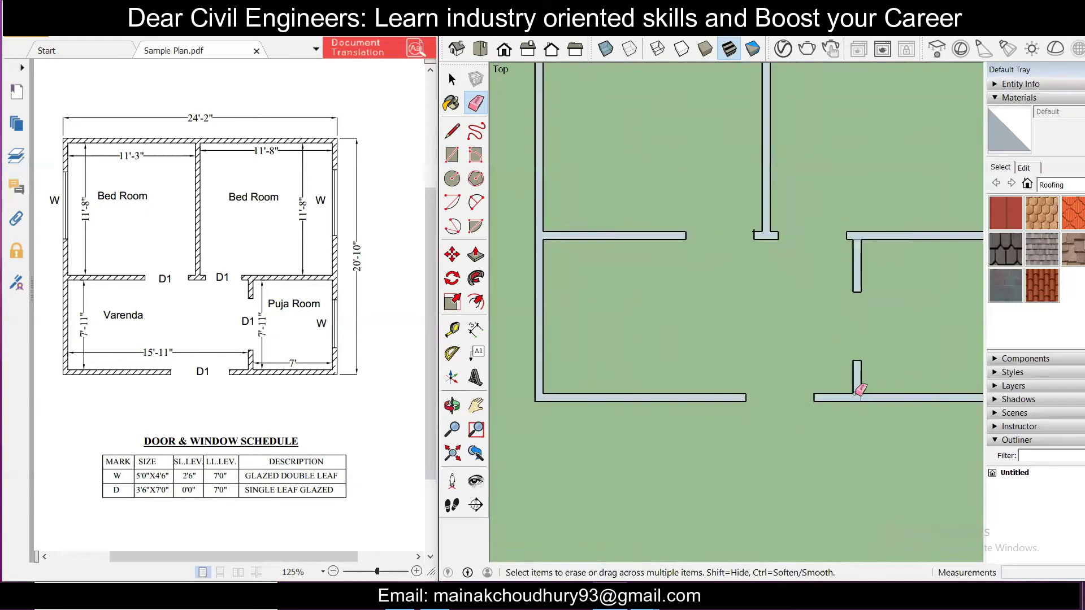
{"action": "scroll", "coordinate": [870, 398], "scroll_direction": "down", "scroll_amount": 4}
{"action": "scroll", "coordinate": [894, 206], "scroll_direction": "up", "scroll_amount": 4}
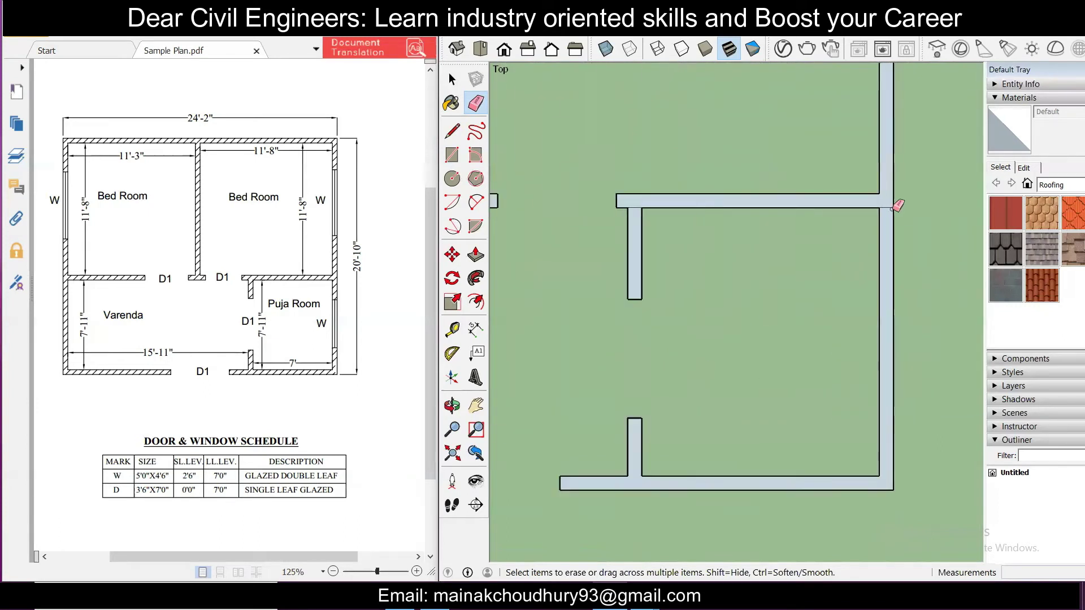
{"action": "scroll", "coordinate": [890, 207], "scroll_direction": "down", "scroll_amount": 4}
{"action": "scroll", "coordinate": [898, 99], "scroll_direction": "up", "scroll_amount": 2}
{"action": "scroll", "coordinate": [833, 103], "scroll_direction": "down", "scroll_amount": 2}
{"action": "middle_click_drag", "start_coordinate": [827, 106], "coordinate": [825, 110]}
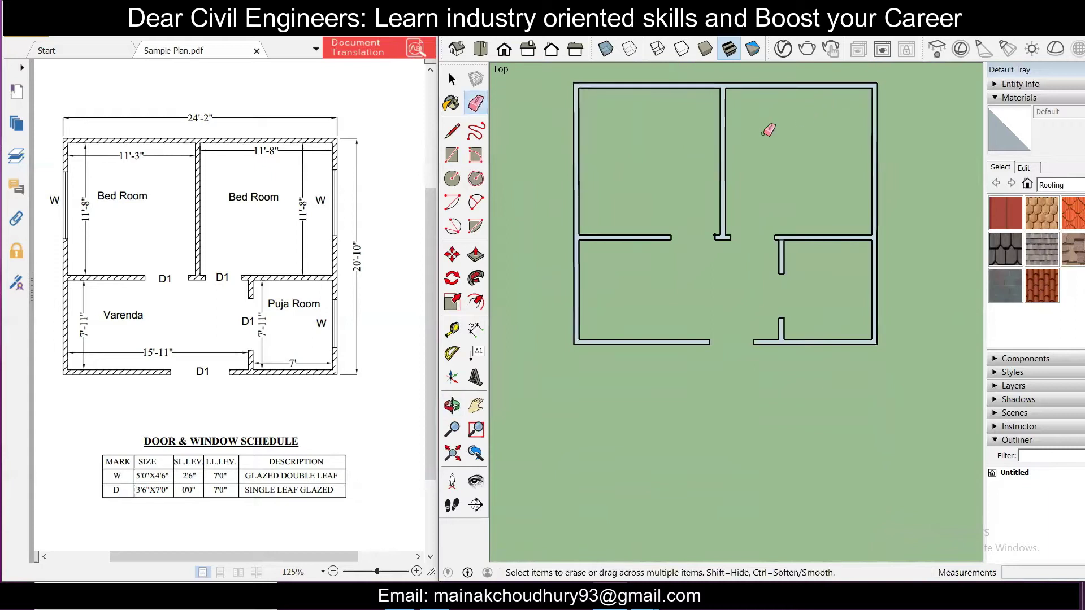
Step: Place a horizontal guide along the rear wall's inner edge and another 5'10" below it through the left bedroom wall's midpoint
{"action": "left_click", "coordinate": [504, 50]}
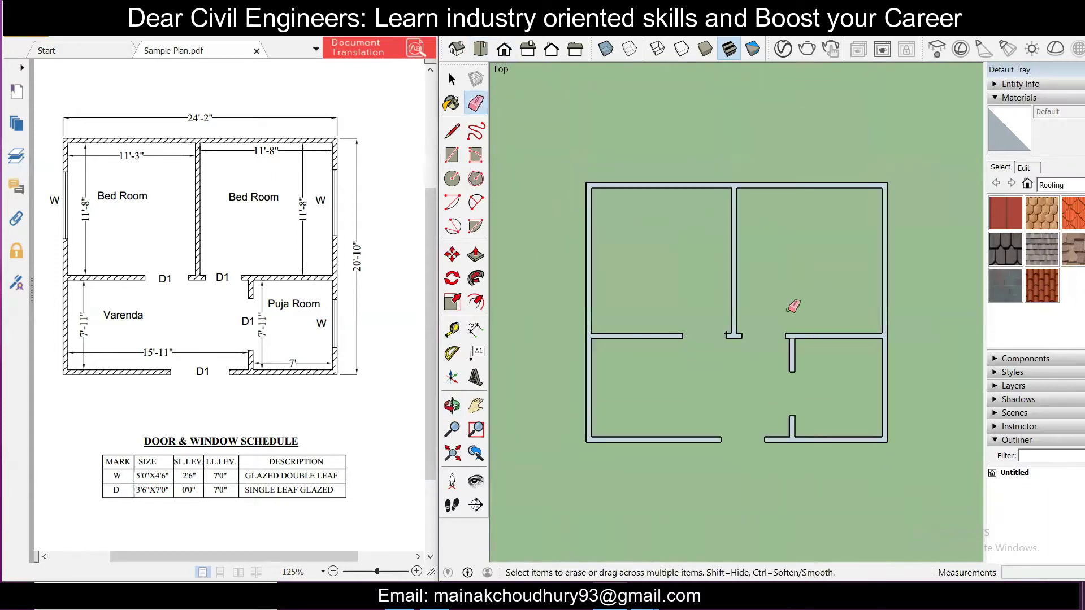
{"action": "scroll", "coordinate": [728, 442], "scroll_direction": "up", "scroll_amount": 2}
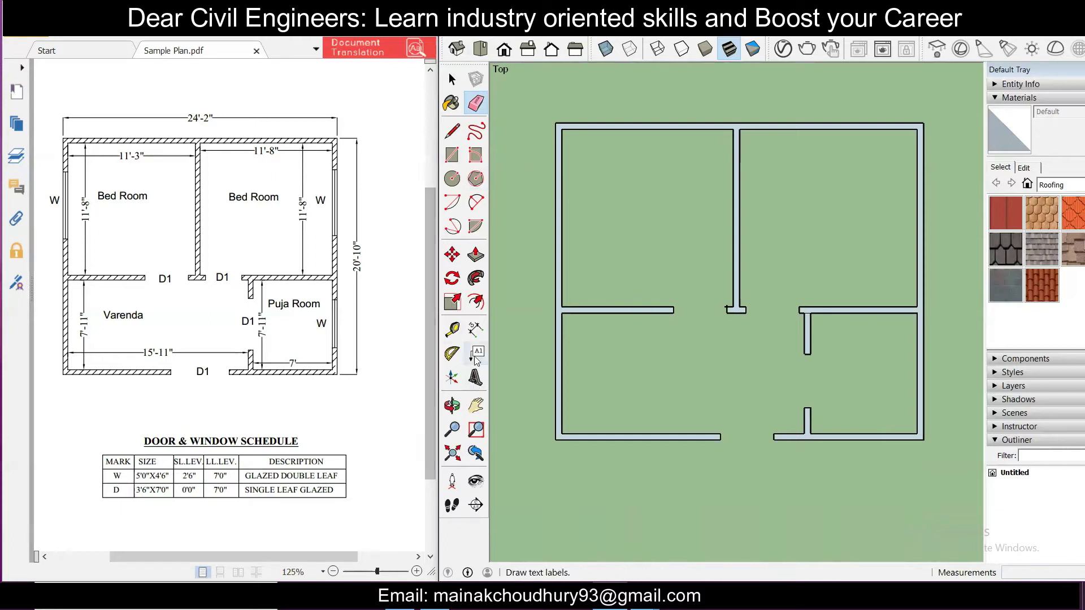
{"action": "left_click", "coordinate": [452, 330]}
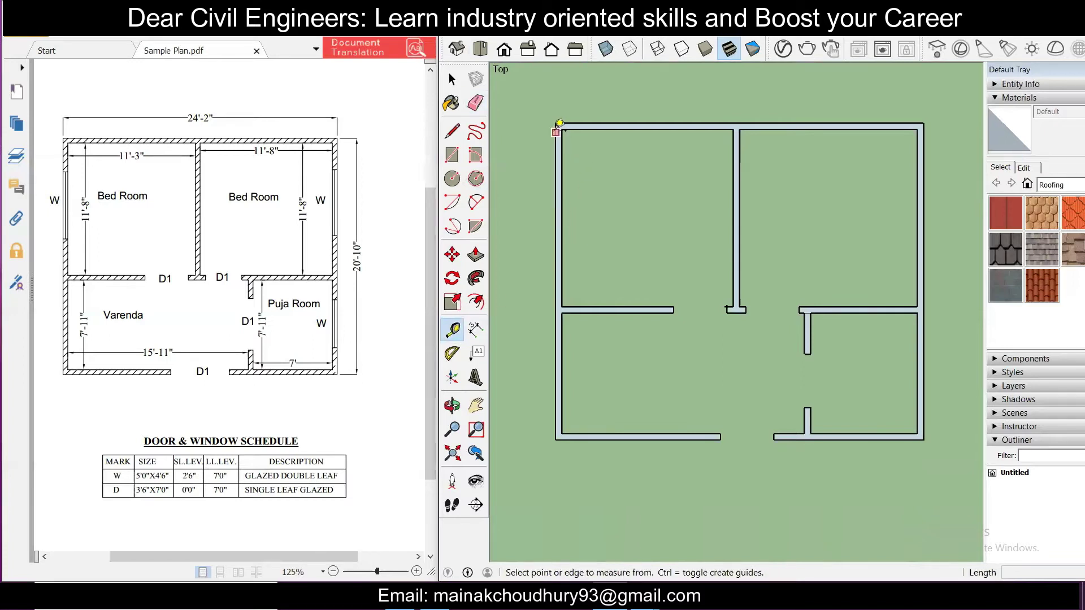
{"action": "left_click", "coordinate": [561, 129]}
{"action": "left_click", "coordinate": [919, 127]}
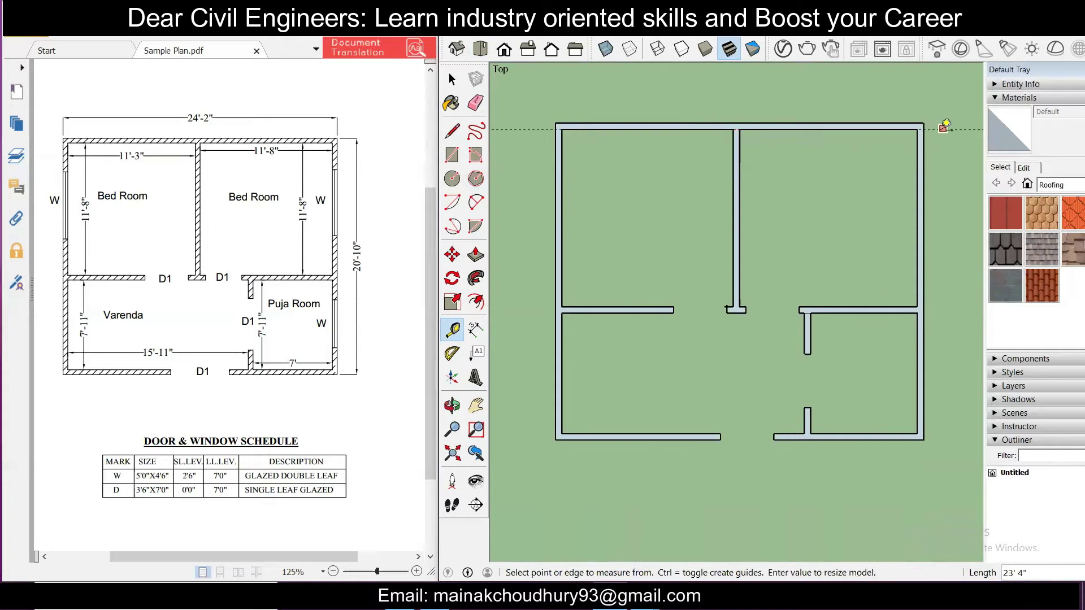
{"action": "left_click", "coordinate": [542, 128]}
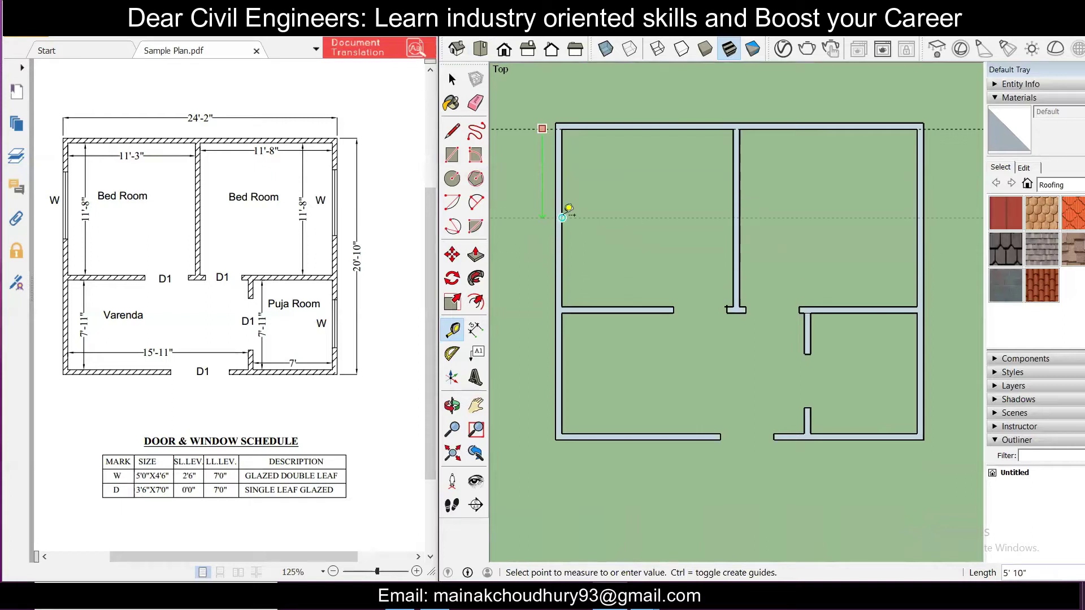
{"action": "left_click", "coordinate": [562, 218]}
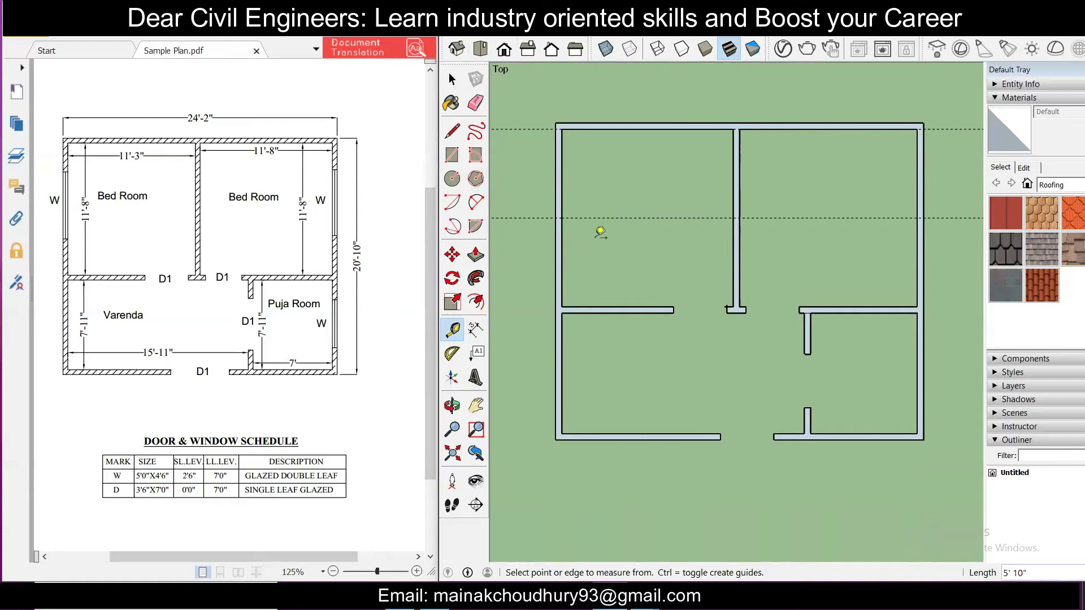
Step: Place a horizontal guide 2.5' above the bedroom's middle guide and another 5' below that new guide
{"action": "left_click", "coordinate": [606, 218]}
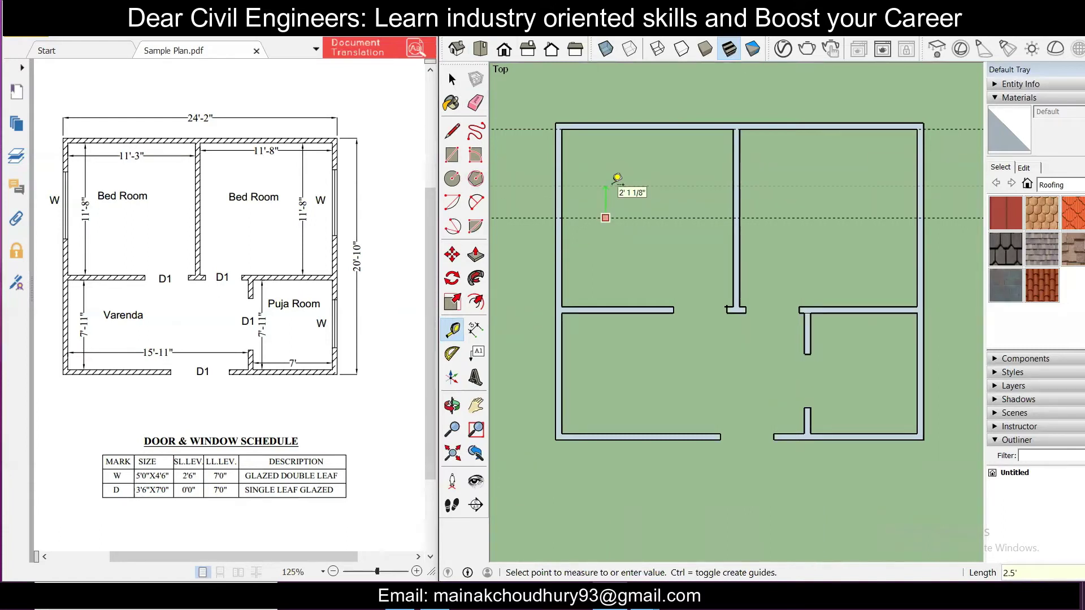
{"action": "left_click", "coordinate": [615, 180]}
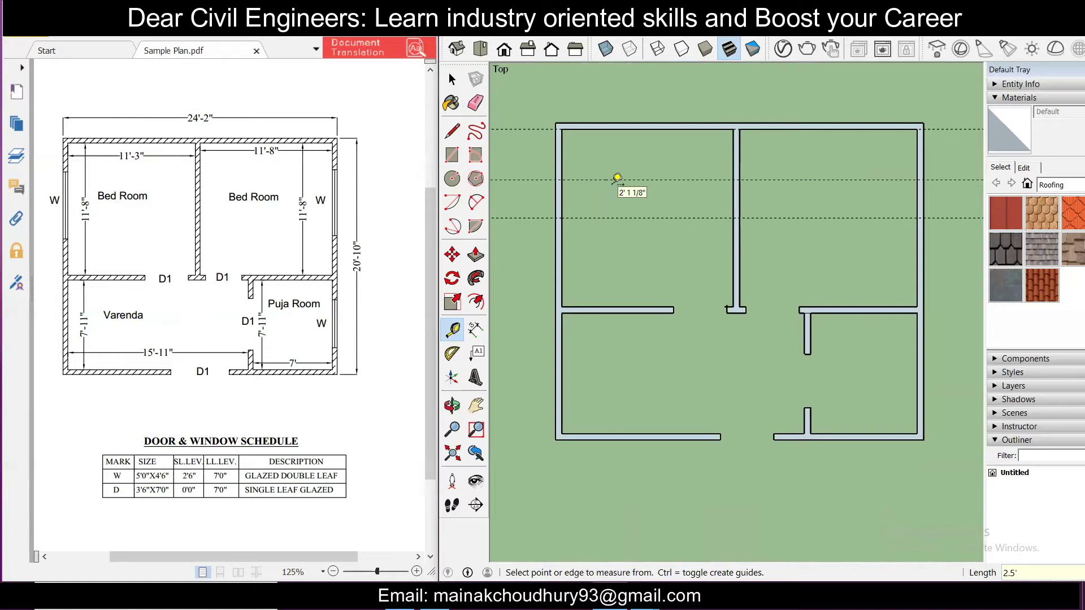
{"action": "left_click", "coordinate": [609, 179]}
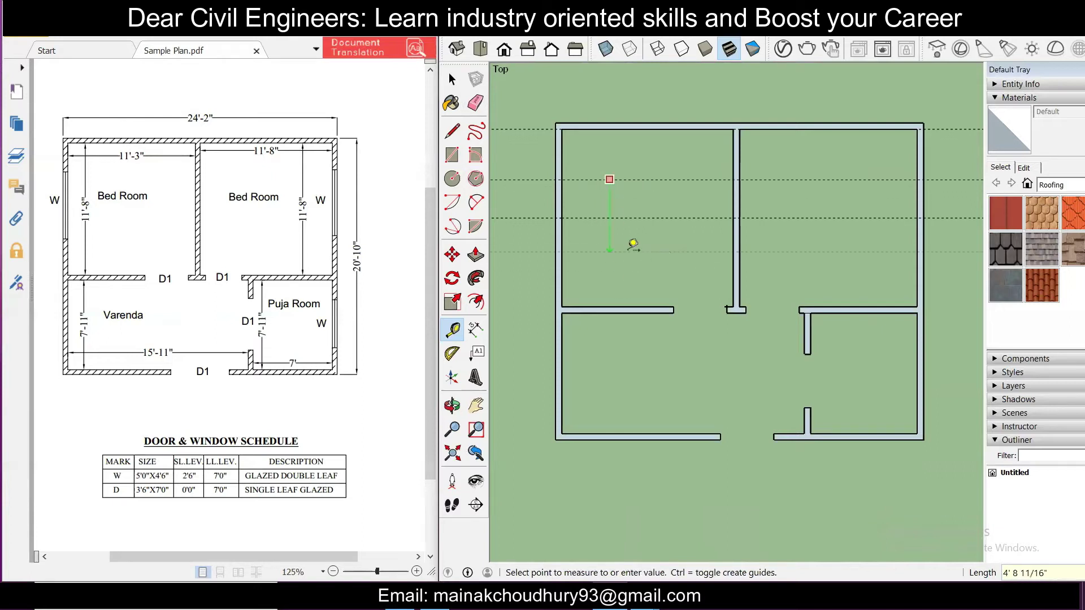
{"action": "key", "text": "Return"}
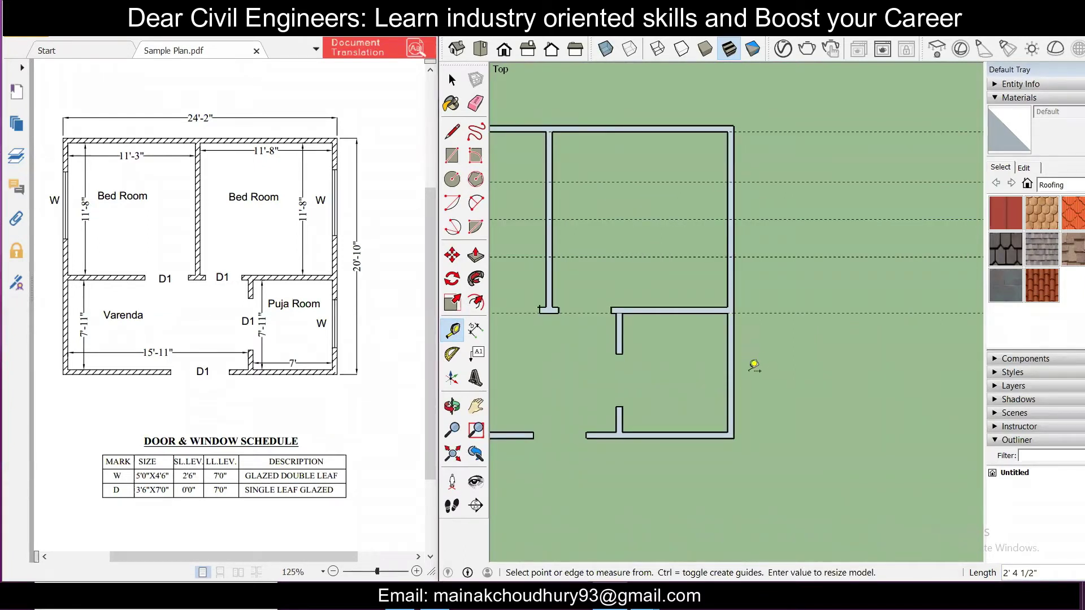
Step: Place a horizontal guide 3'11 1/2" below the guide along the puja room's upper wall, through its outer wall's midpoint
{"action": "left_click", "coordinate": [749, 313]}
{"action": "key", "text": "Escape"}
{"action": "left_click", "coordinate": [741, 313]}
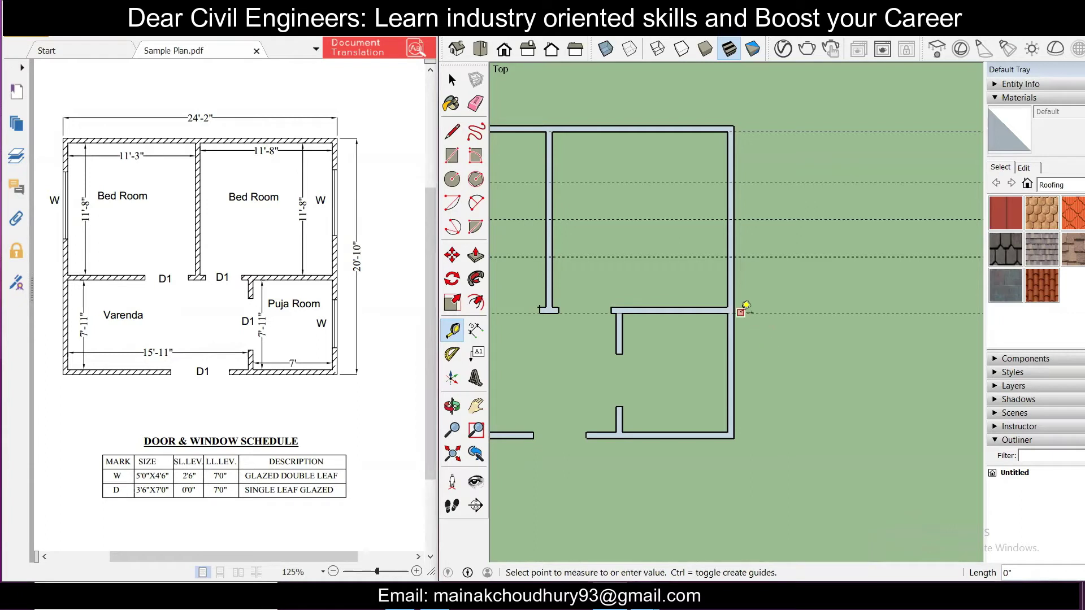
{"action": "left_click", "coordinate": [758, 361]}
Step: Place a guide 2.5' above the puja room's middle guide and another 5' below that new guide
{"action": "left_click", "coordinate": [758, 372]}
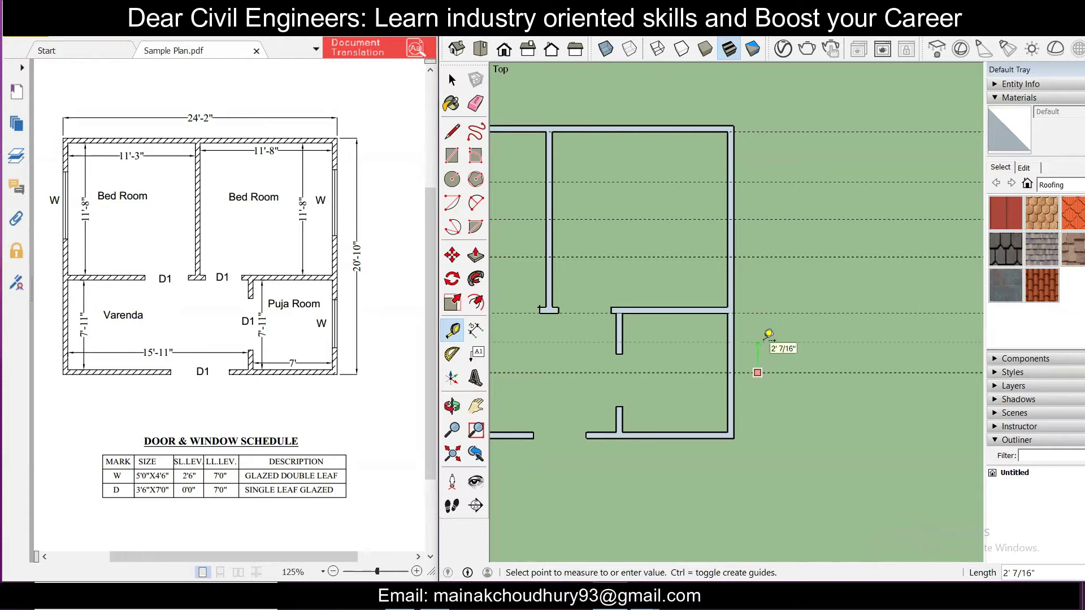
{"action": "left_click", "coordinate": [769, 335]}
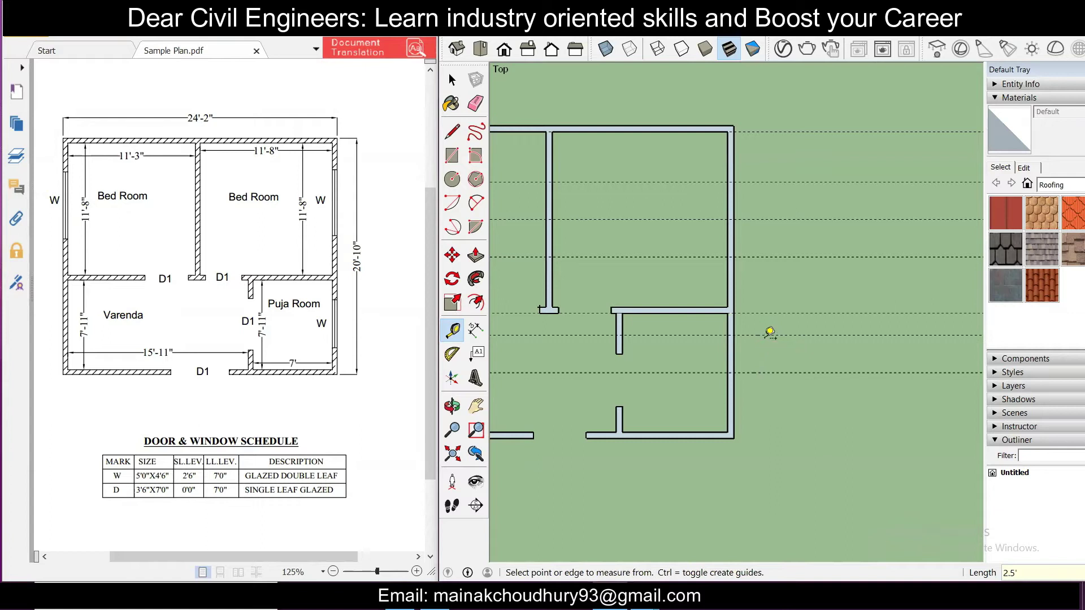
{"action": "left_click", "coordinate": [766, 335]}
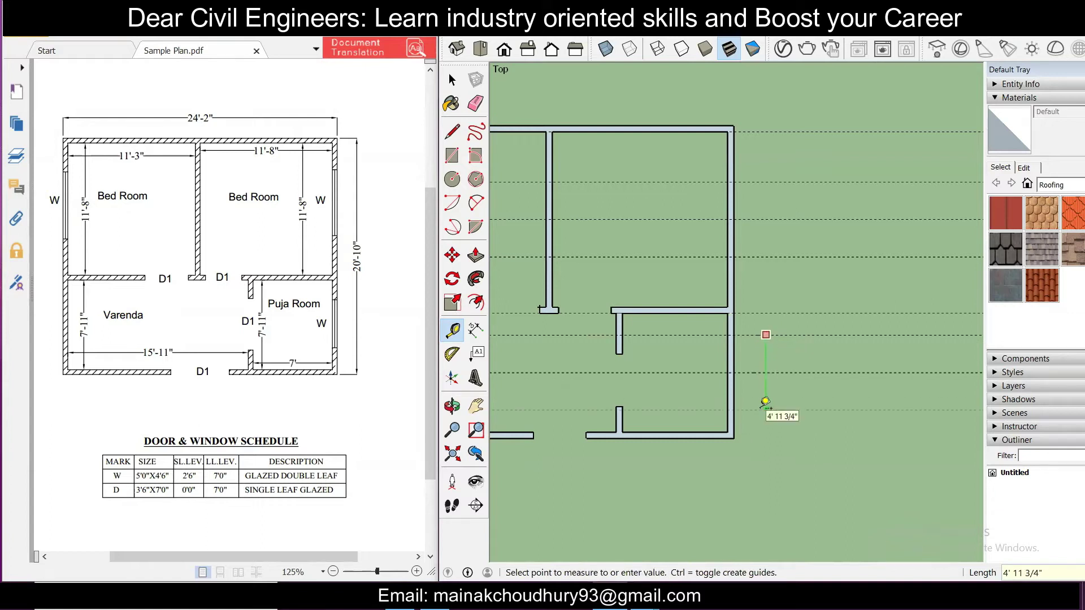
{"action": "left_click", "coordinate": [765, 402]}
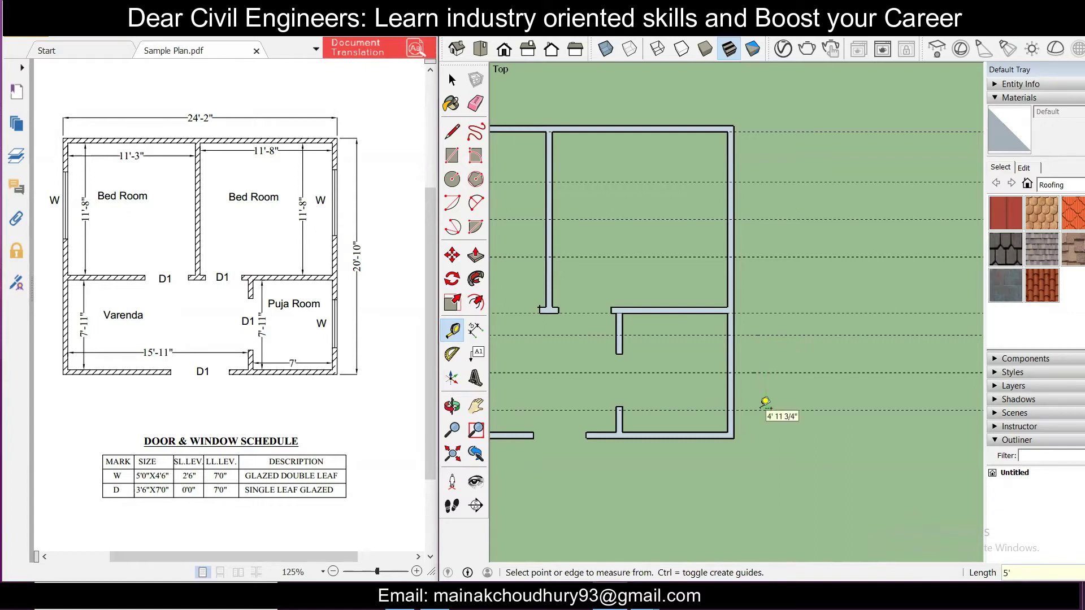
{"action": "scroll", "coordinate": [768, 373], "scroll_direction": "down", "scroll_amount": 2}
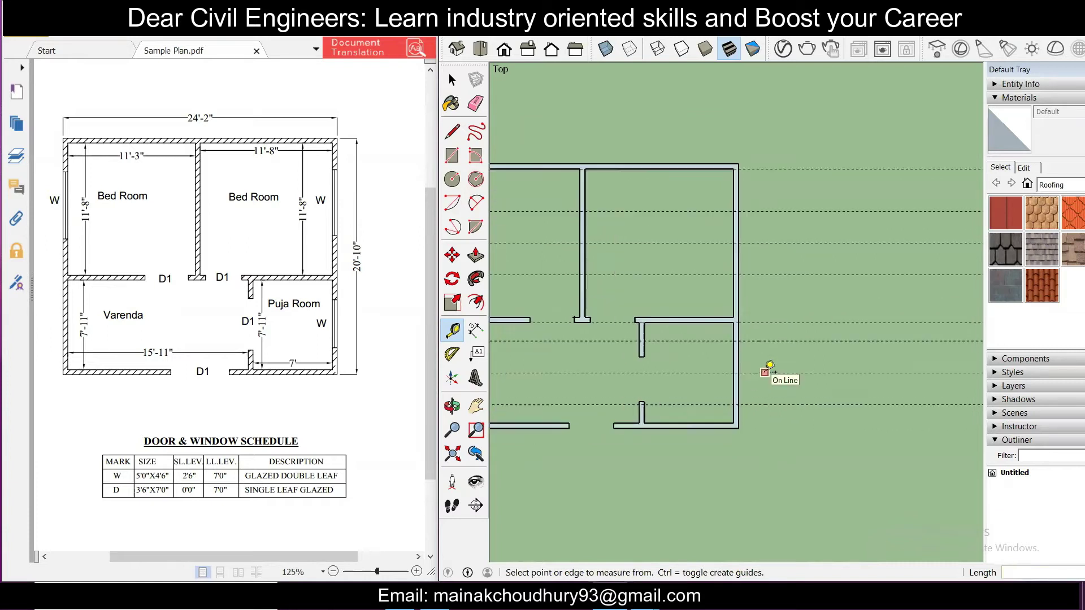
Step: Draw a 5' by 5" window rectangle across the puja room's outer wall between its window guides
{"action": "key", "text": "r"}
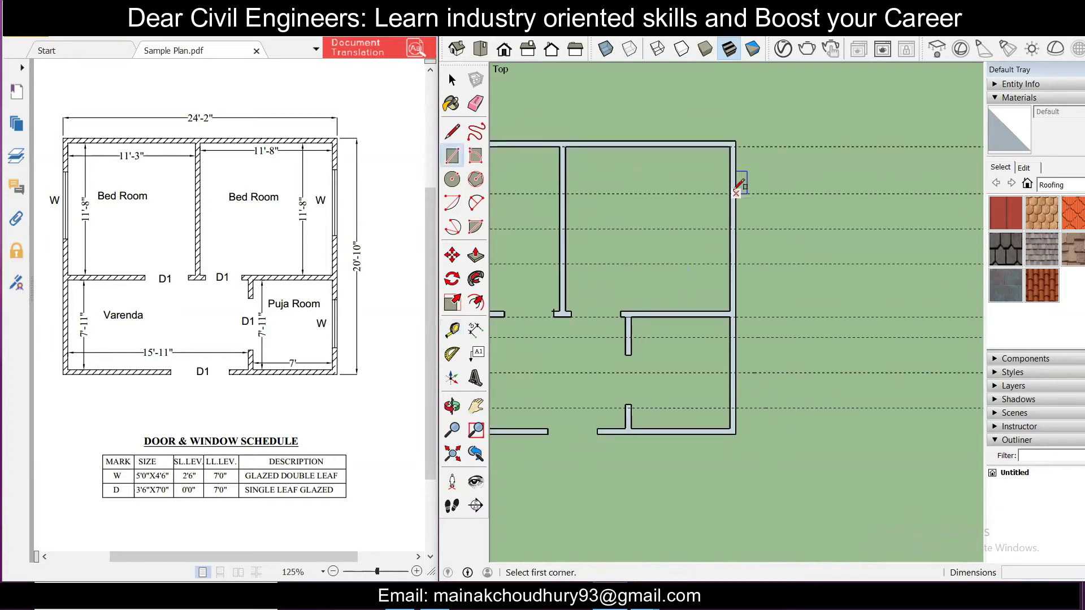
{"action": "scroll", "coordinate": [733, 190], "scroll_direction": "up", "scroll_amount": 2}
{"action": "scroll", "coordinate": [729, 193], "scroll_direction": "up", "scroll_amount": 2}
{"action": "scroll", "coordinate": [731, 191], "scroll_direction": "down", "scroll_amount": 3}
{"action": "scroll", "coordinate": [735, 383], "scroll_direction": "up", "scroll_amount": 3}
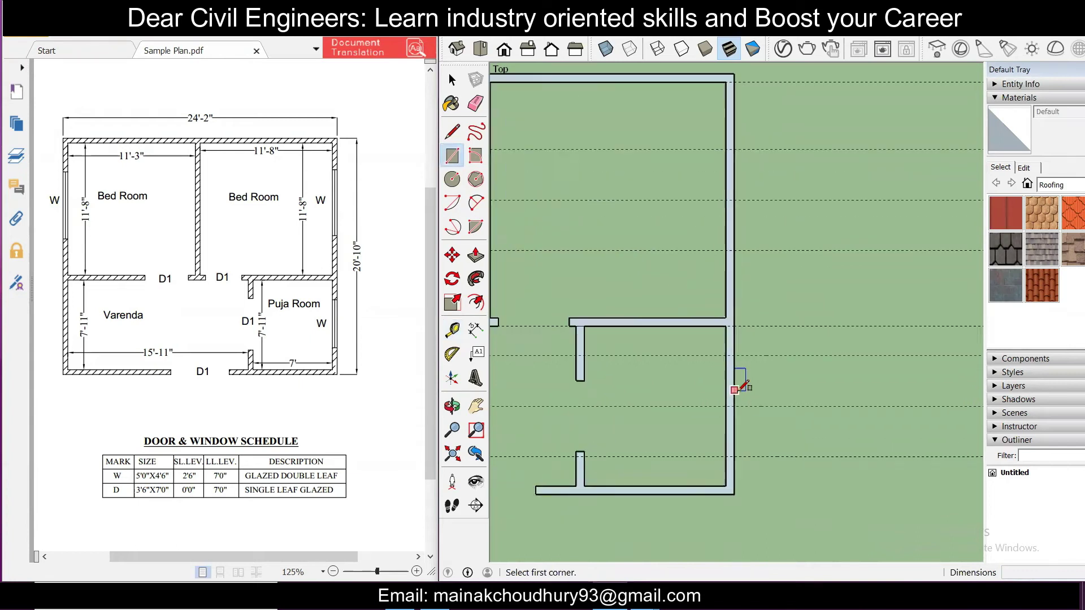
{"action": "left_click", "coordinate": [733, 351]}
{"action": "left_click", "coordinate": [741, 453]}
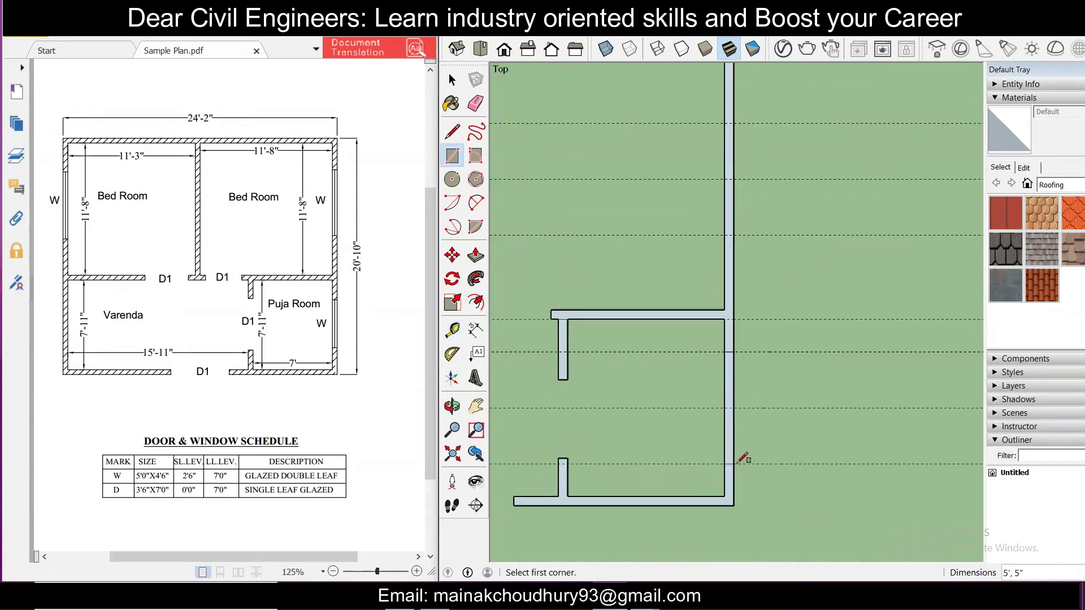
Step: Draw 5' by 5" window rectangles between the guides on the outer walls of the right and left bedrooms
{"action": "left_click", "coordinate": [725, 123]}
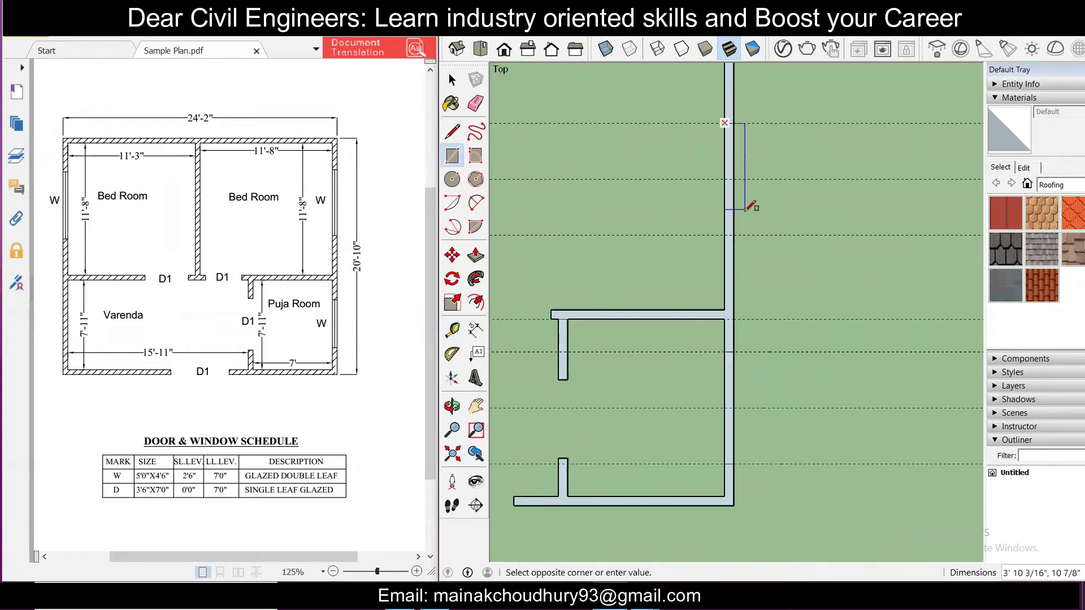
{"action": "left_click", "coordinate": [733, 233]}
{"action": "scroll", "coordinate": [740, 237], "scroll_direction": "down", "scroll_amount": 3}
{"action": "scroll", "coordinate": [578, 180], "scroll_direction": "up", "scroll_amount": 2}
{"action": "scroll", "coordinate": [578, 180], "scroll_direction": "up", "scroll_amount": 5}
{"action": "left_click", "coordinate": [612, 171]}
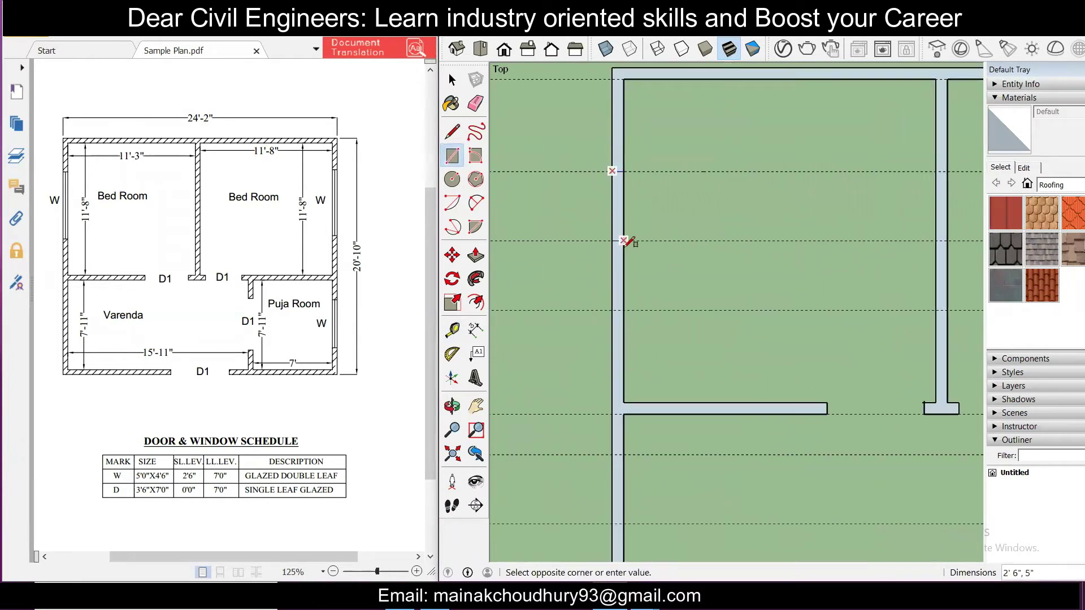
{"action": "left_click", "coordinate": [633, 303]}
{"action": "scroll", "coordinate": [631, 283], "scroll_direction": "down", "scroll_amount": 1}
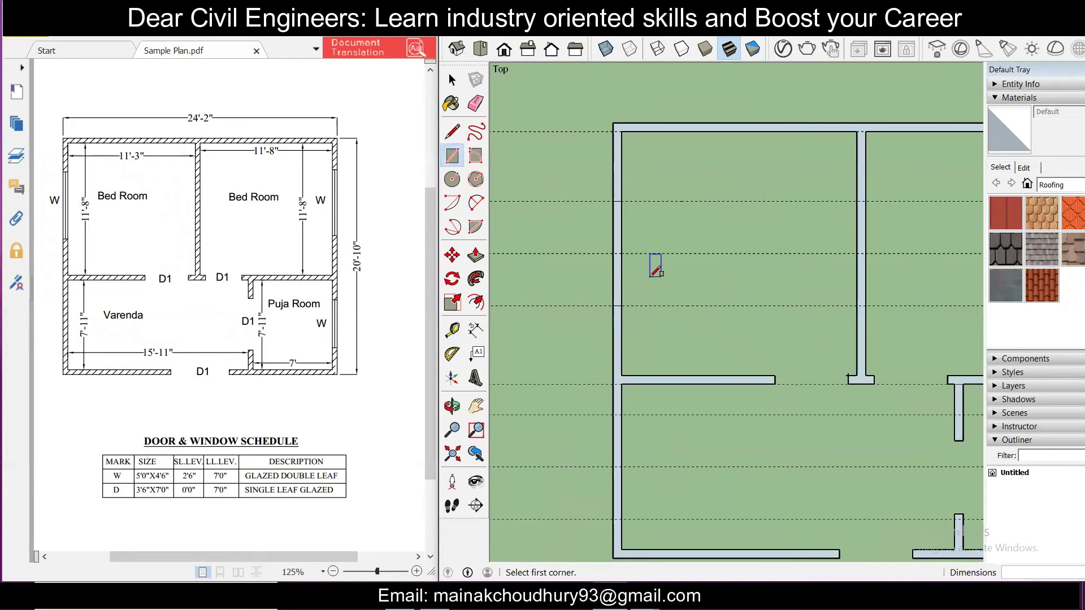
Step: Erase the long edges of the three window rectangles to open the walls, and erase the horizontal guides
{"action": "key", "text": "e"}
{"action": "left_click_drag", "start_coordinate": [589, 260], "coordinate": [620, 259]}
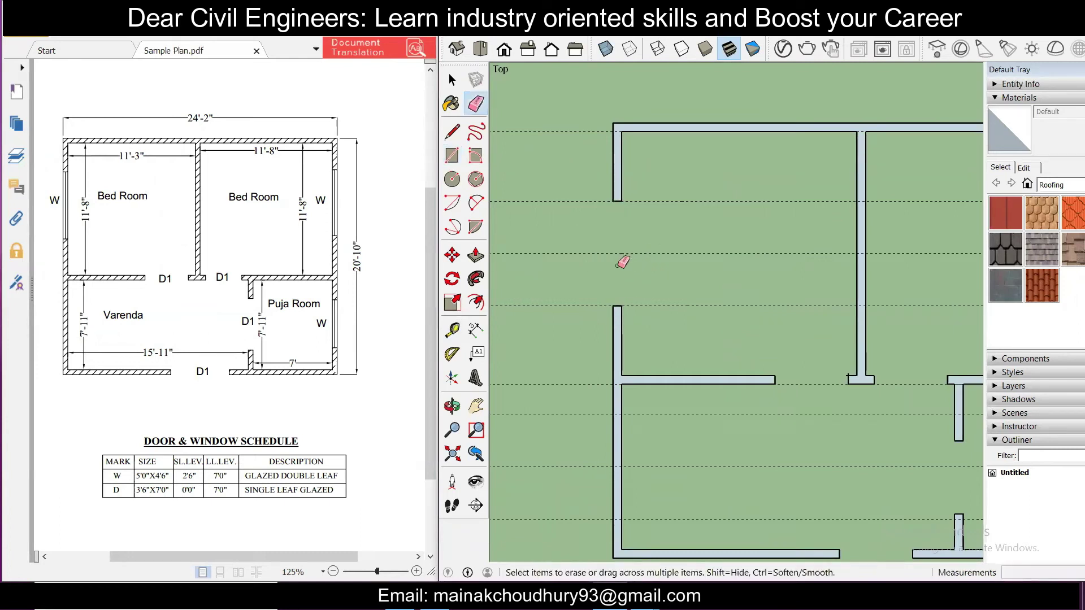
{"action": "scroll", "coordinate": [626, 244], "scroll_direction": "down", "scroll_amount": 1}
{"action": "left_click_drag", "start_coordinate": [930, 243], "coordinate": [942, 239]}
{"action": "mouse_move", "coordinate": [925, 398]}
{"action": "left_mouse_down"}
{"action": "mouse_move", "coordinate": [944, 397]}
{"action": "mouse_move", "coordinate": [964, 346]}
{"action": "mouse_move", "coordinate": [954, 226]}
{"action": "left_mouse_up"}
{"action": "scroll", "coordinate": [860, 358], "scroll_direction": "down", "scroll_amount": 2}
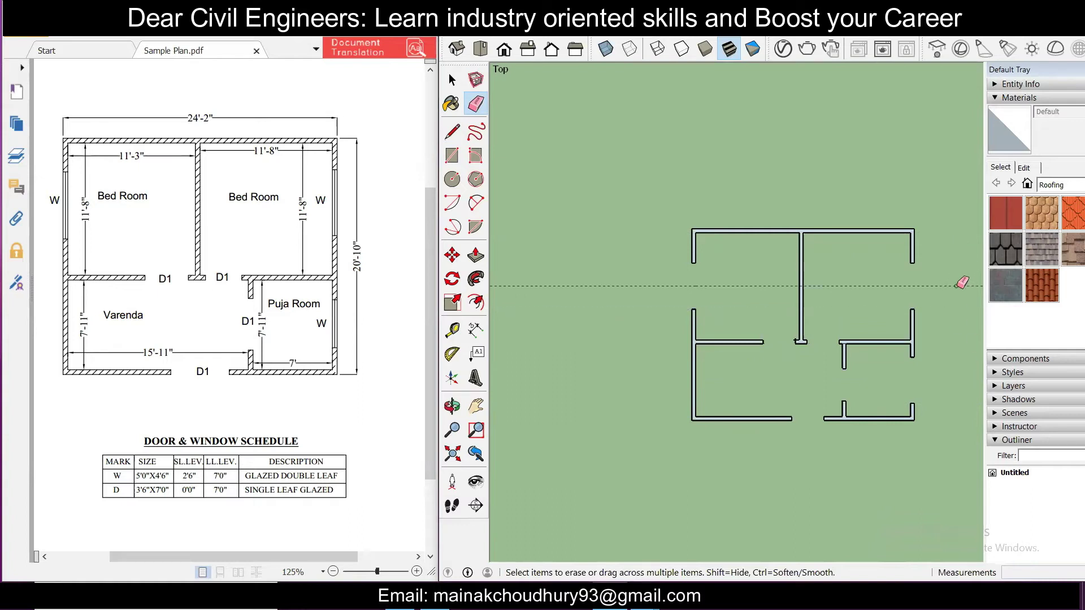
{"action": "scroll", "coordinate": [953, 287], "scroll_direction": "up", "scroll_amount": 3}
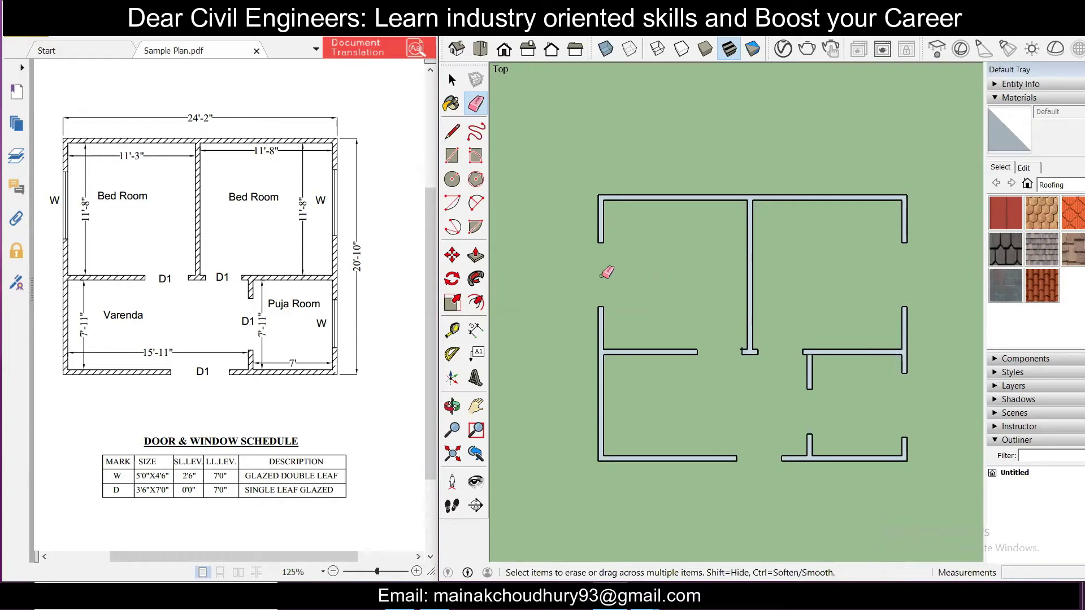
Step: Fill the left bedroom's window gap with a separate 5' by 5" rectangle spanning the wall ends
{"action": "key", "text": "r"}
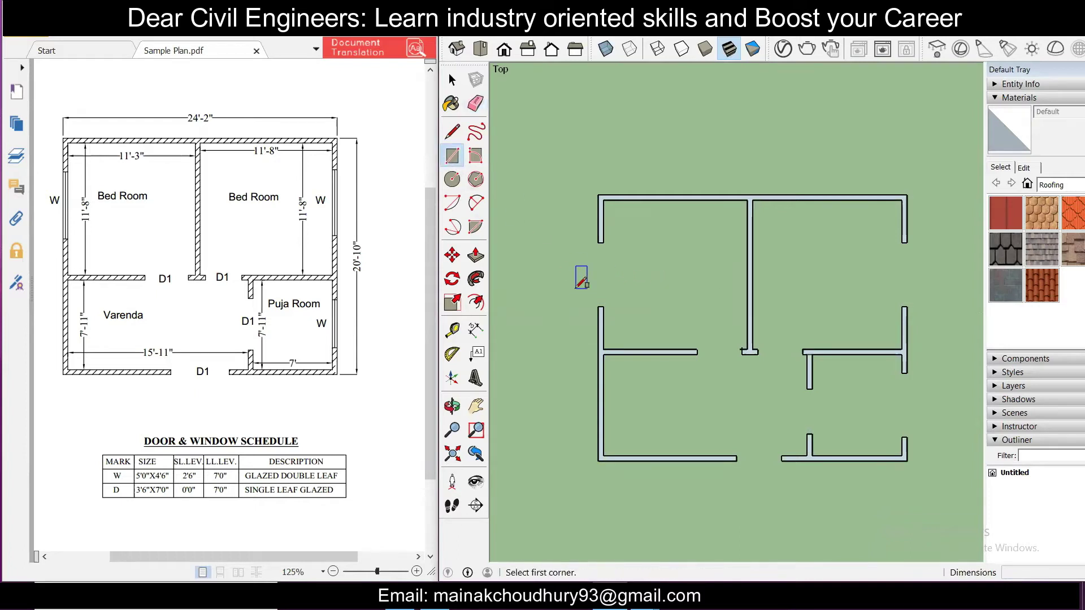
{"action": "scroll", "coordinate": [582, 280], "scroll_direction": "up", "scroll_amount": 1}
{"action": "scroll", "coordinate": [593, 257], "scroll_direction": "up", "scroll_amount": 2}
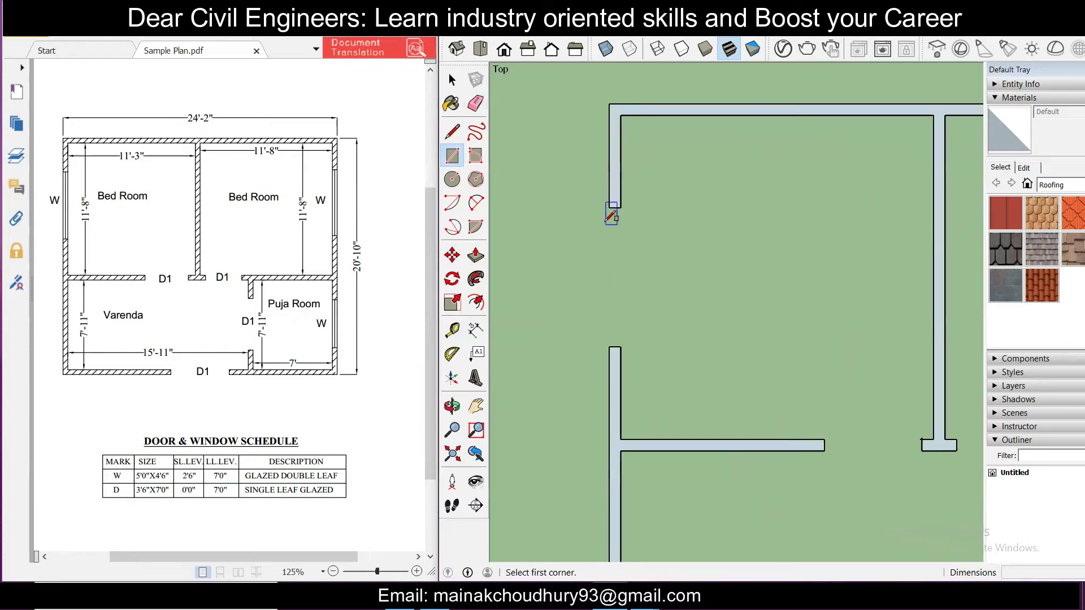
{"action": "left_click", "coordinate": [610, 208]}
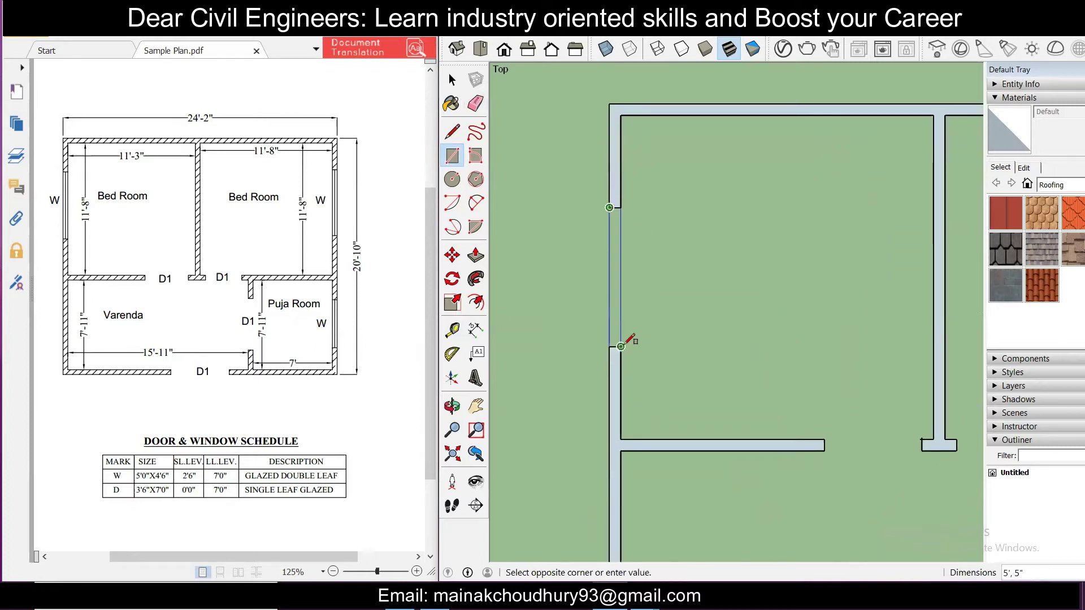
{"action": "left_click", "coordinate": [621, 346]}
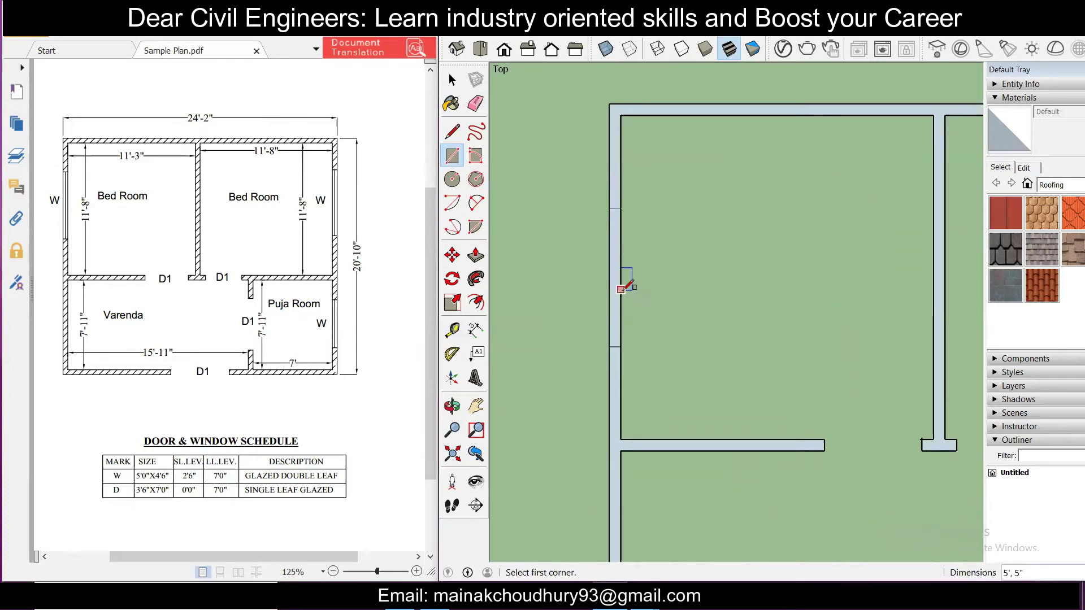
{"action": "scroll", "coordinate": [624, 271], "scroll_direction": "down", "scroll_amount": 3}
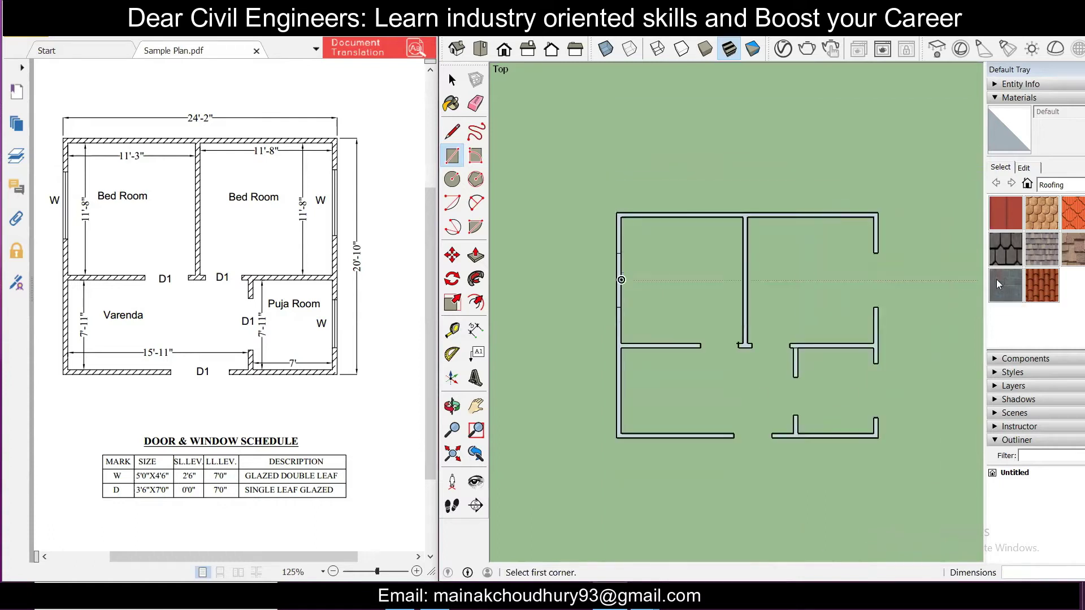
Step: Draw a rectangle across the right bedroom's window gap, corner to corner between the wall ends
{"action": "scroll", "coordinate": [848, 255], "scroll_direction": "up", "scroll_amount": 2}
{"action": "scroll", "coordinate": [842, 251], "scroll_direction": "up", "scroll_amount": 4}
{"action": "left_click", "coordinate": [808, 220]}
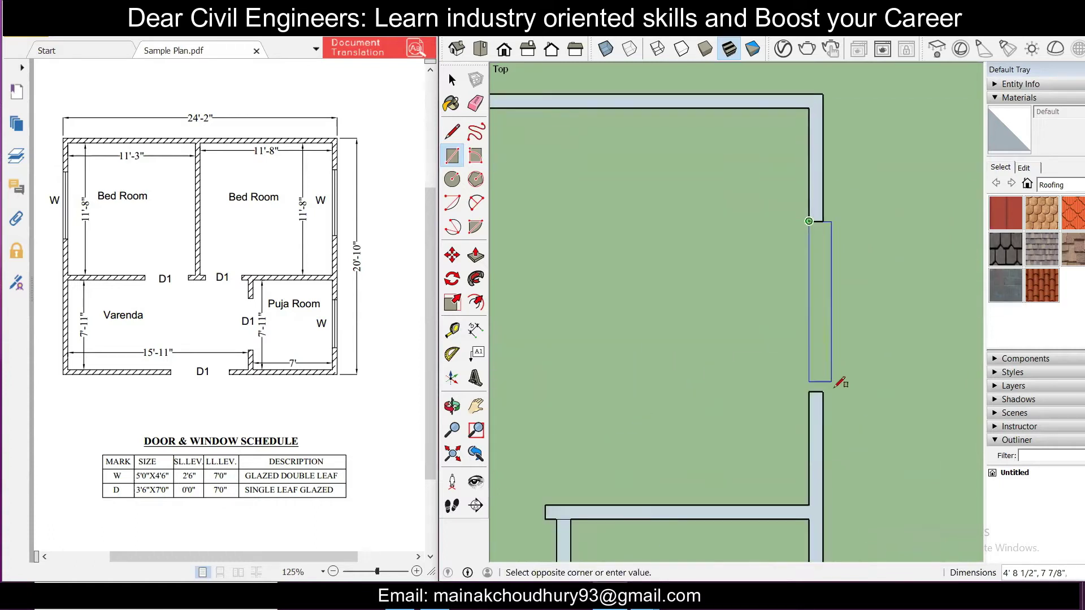
{"action": "left_click", "coordinate": [823, 391]}
{"action": "scroll", "coordinate": [816, 346], "scroll_direction": "down", "scroll_amount": 4}
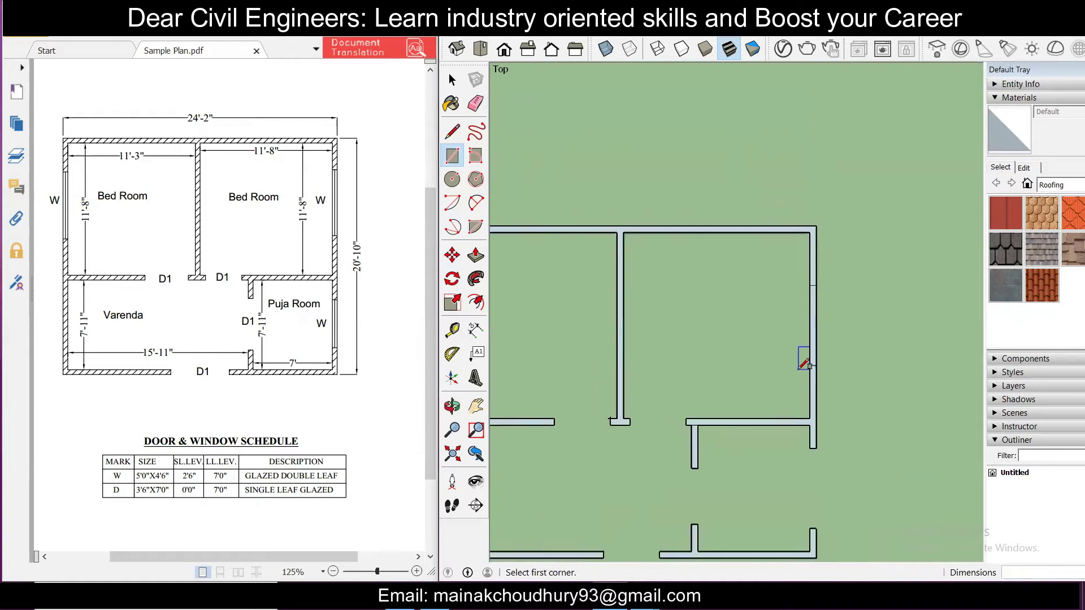
Step: Close the puja room's window gap with a 5' by 5" rectangle between the wall ends
{"action": "scroll", "coordinate": [819, 443], "scroll_direction": "up", "scroll_amount": 5}
{"action": "left_click", "coordinate": [808, 400]}
{"action": "scroll", "coordinate": [808, 400], "scroll_direction": "down", "scroll_amount": 5}
{"action": "left_click", "coordinate": [819, 509]}
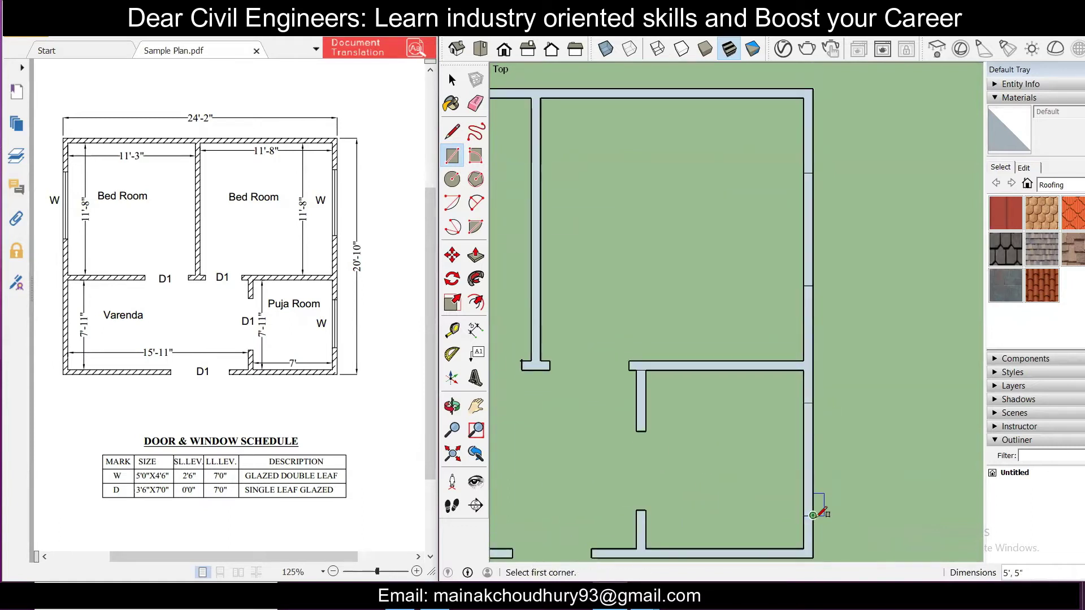
{"action": "scroll", "coordinate": [824, 414], "scroll_direction": "up", "scroll_amount": 5}
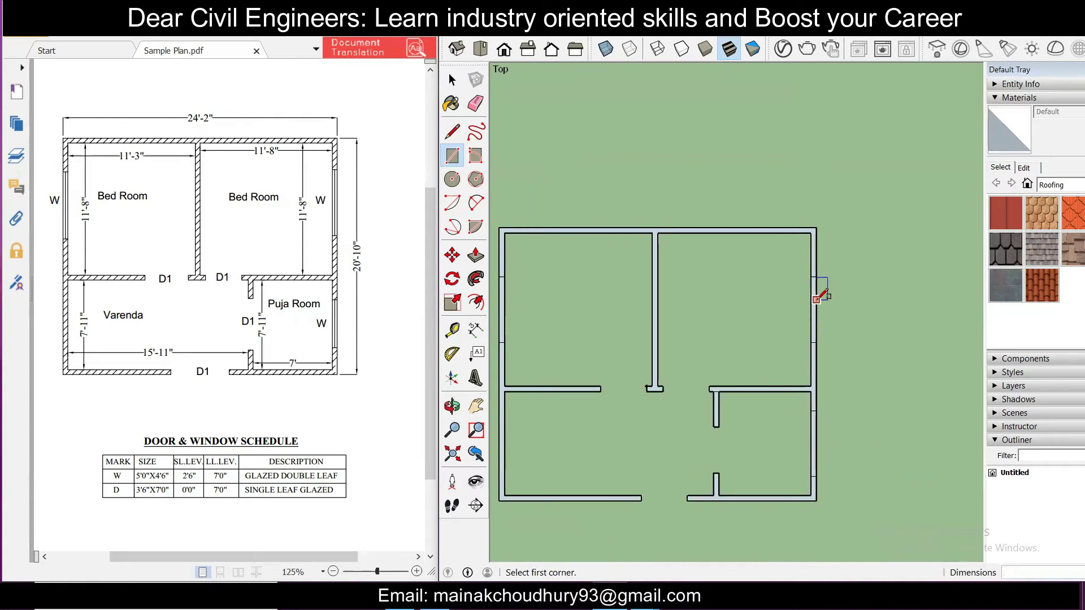
{"action": "scroll", "coordinate": [824, 293], "scroll_direction": "down", "scroll_amount": 1}
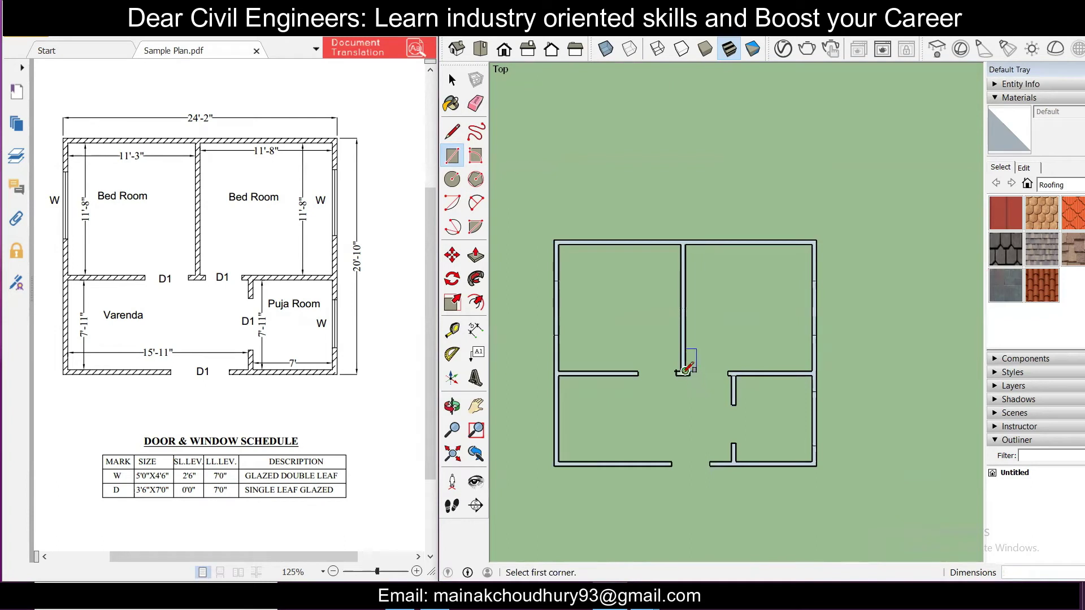
Step: Switch to the isometric view and extrude the front wall section around the puja room's corner 10' upward with Push/Pull
{"action": "left_click", "coordinate": [457, 49]}
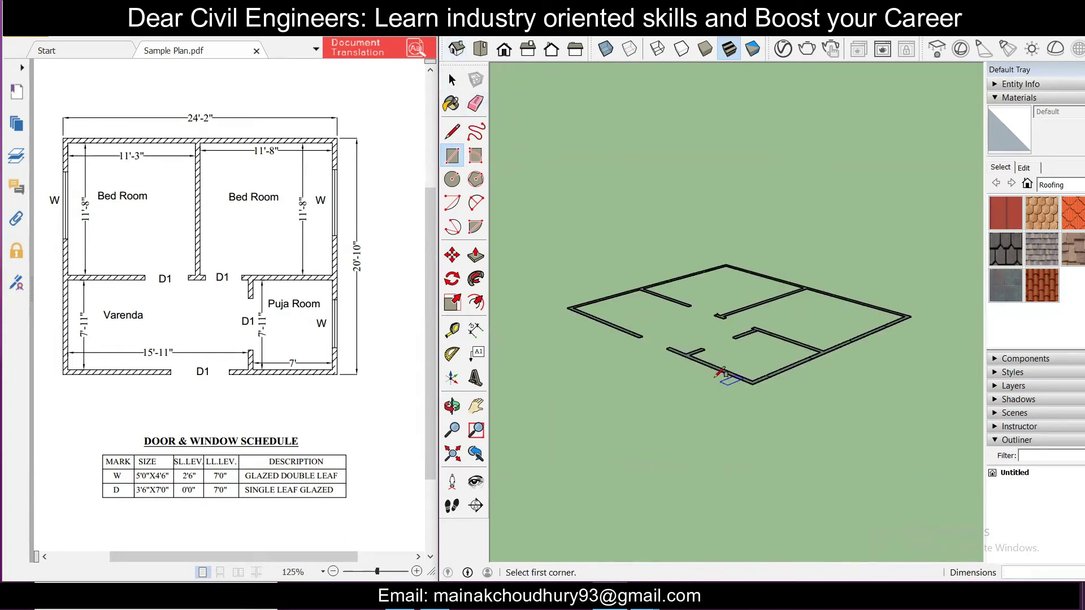
{"action": "scroll", "coordinate": [723, 374], "scroll_direction": "up", "scroll_amount": 2}
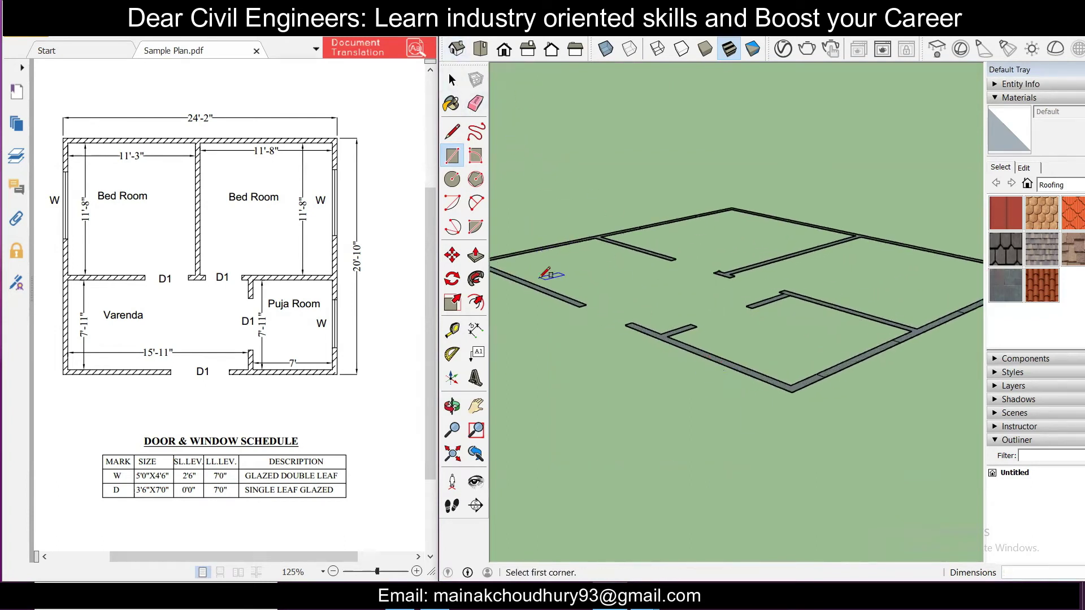
{"action": "left_click", "coordinate": [475, 259]}
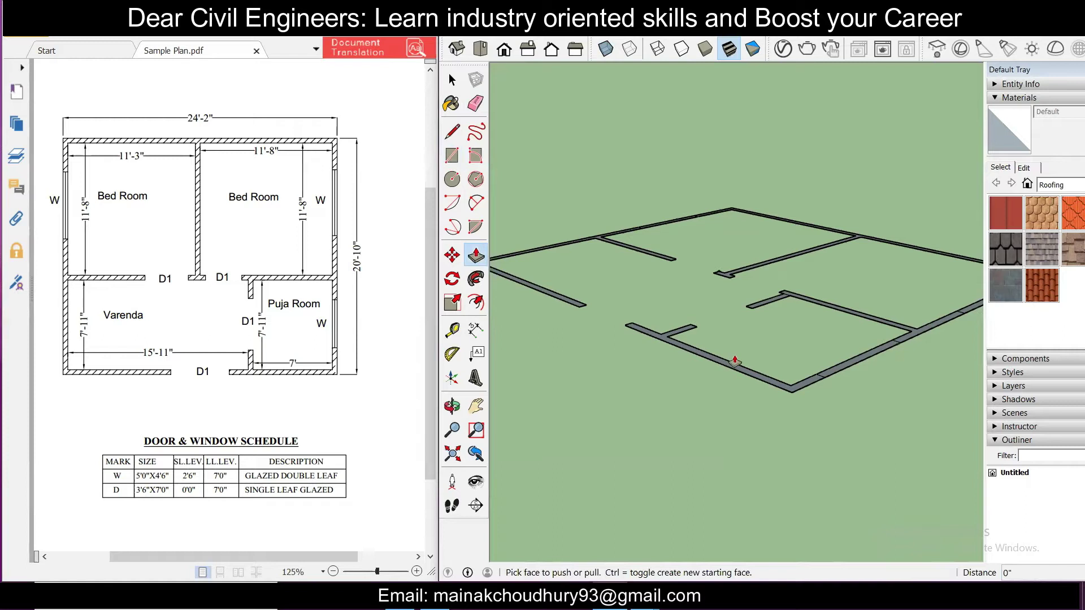
{"action": "scroll", "coordinate": [734, 360], "scroll_direction": "up", "scroll_amount": 4}
{"action": "left_click", "coordinate": [746, 290]}
{"action": "scroll", "coordinate": [739, 292], "scroll_direction": "down", "scroll_amount": 5}
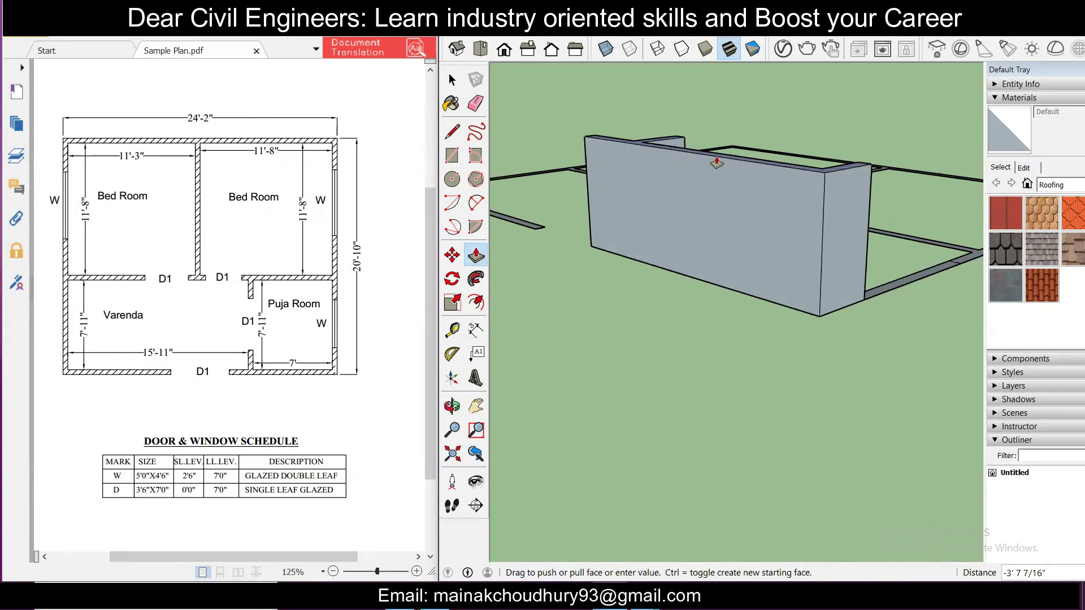
{"action": "key", "text": "Return"}
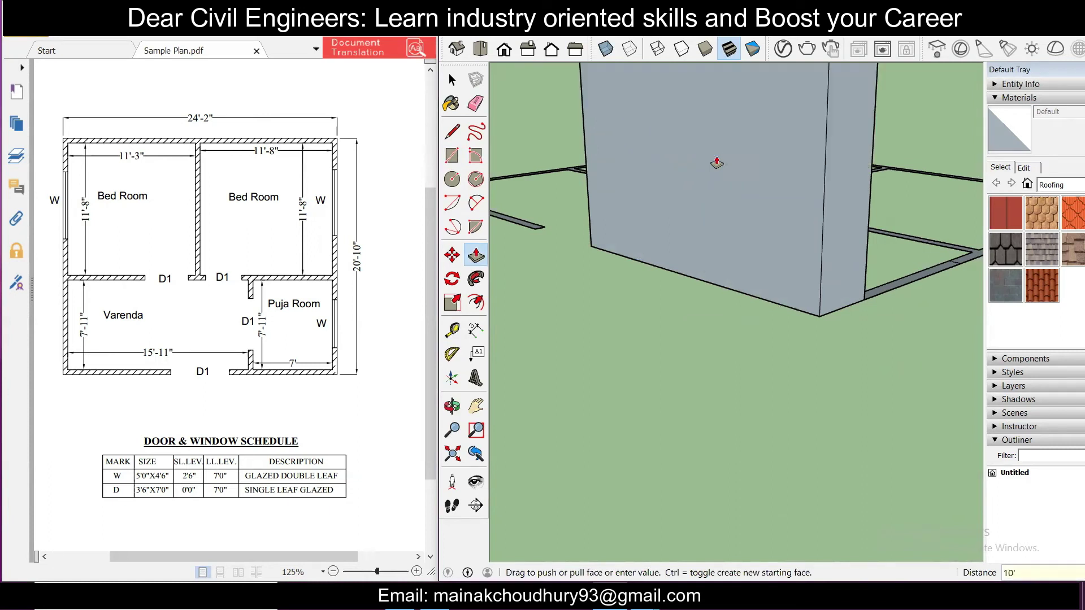
Step: Extrude the outer wall section between the puja room and right bedroom windows, including its attached partition, 10' upward
{"action": "scroll", "coordinate": [625, 199], "scroll_direction": "down", "scroll_amount": 4}
{"action": "middle_click_drag", "start_coordinate": [741, 264], "coordinate": [700, 300]}
{"action": "scroll", "coordinate": [744, 252], "scroll_direction": "up", "scroll_amount": 6}
{"action": "scroll", "coordinate": [779, 262], "scroll_direction": "down", "scroll_amount": 3}
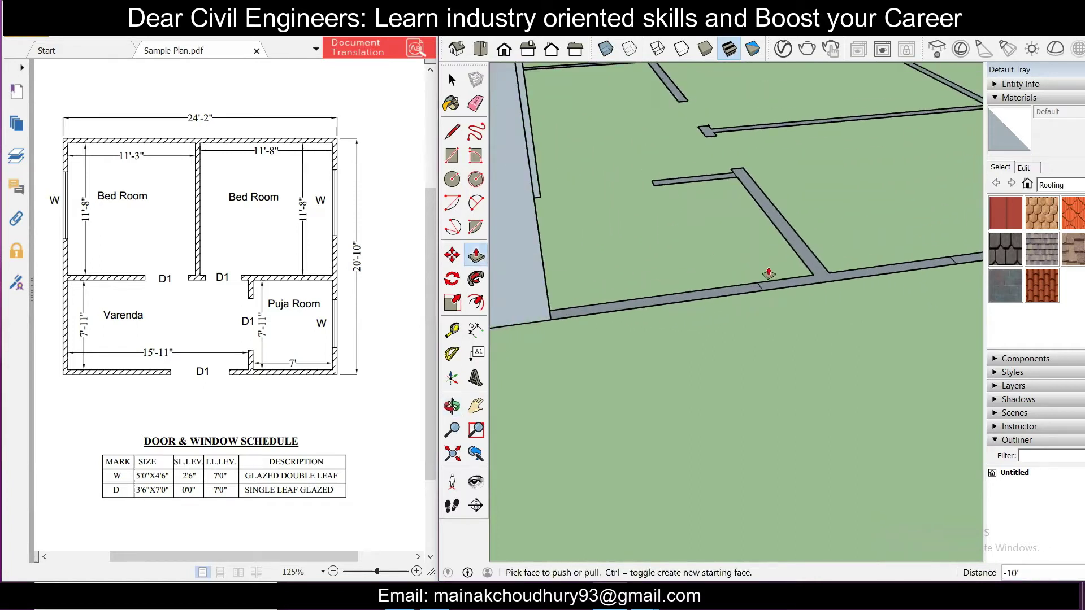
{"action": "left_click", "coordinate": [789, 279]}
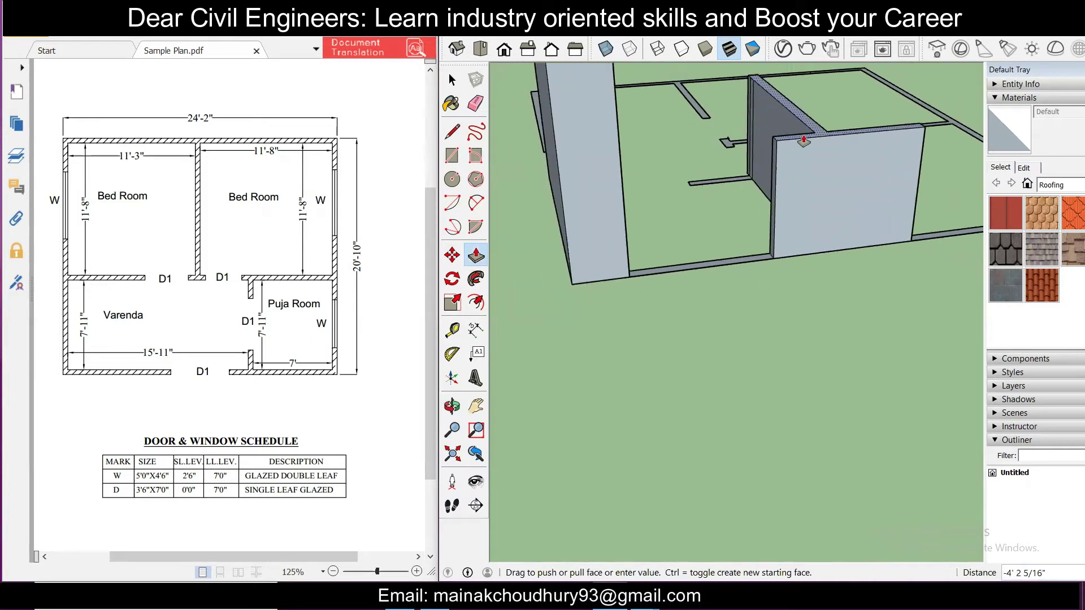
{"action": "type", "text": "10"}
{"action": "key", "text": "Return"}
Step: Raise the wall strip in the puja room's window gap 2' 6" to form the sill
{"action": "middle_click_drag", "start_coordinate": [853, 170], "coordinate": [757, 278]}
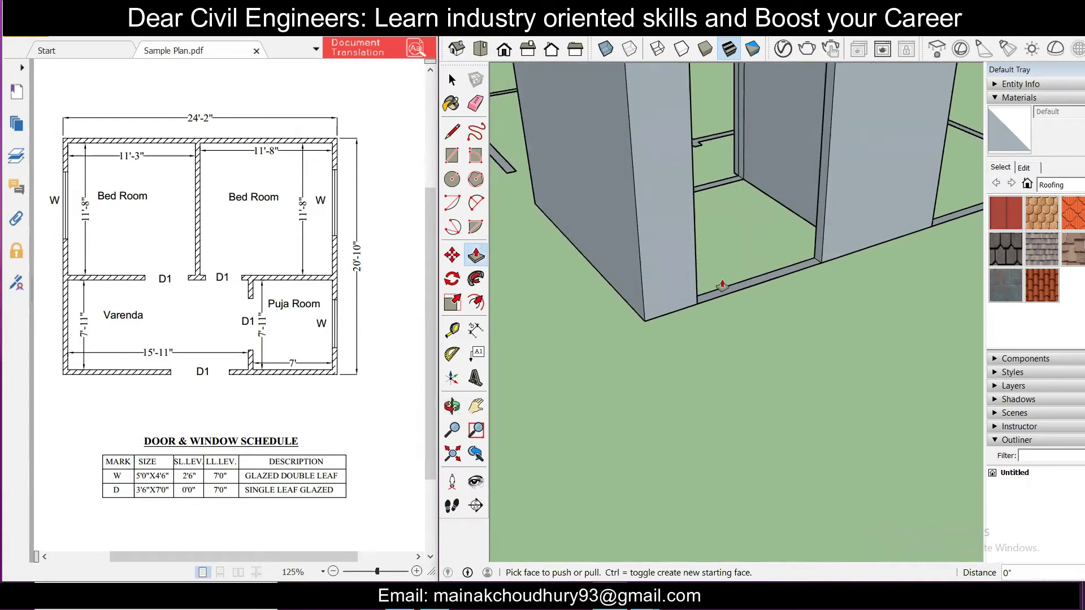
{"action": "left_click_drag", "start_coordinate": [723, 292], "coordinate": [733, 210]}
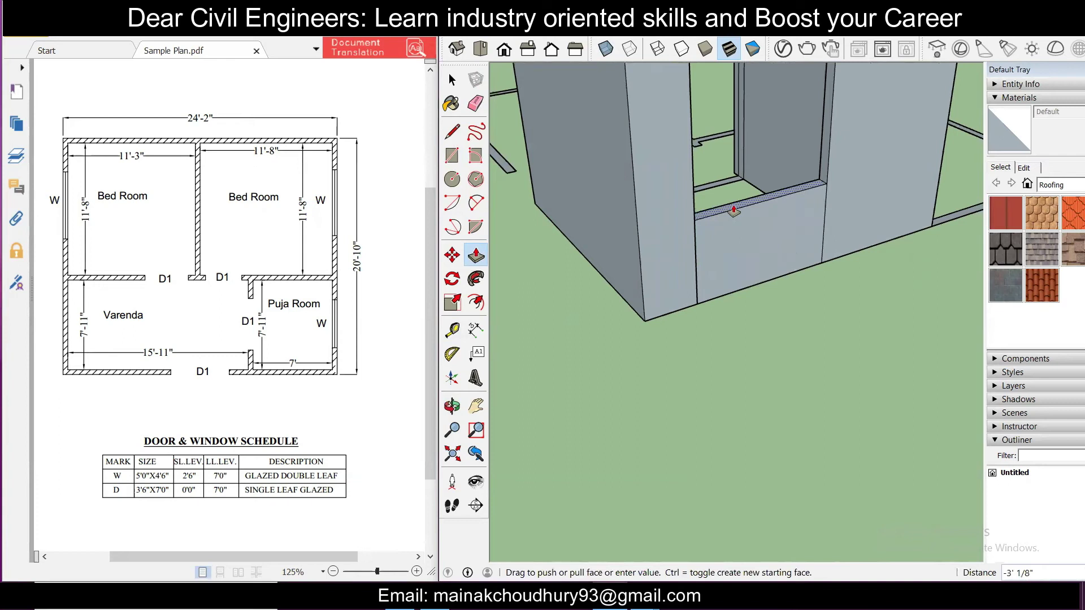
{"action": "type", "text": "2' 6\""}
{"action": "key", "text": "Return"}
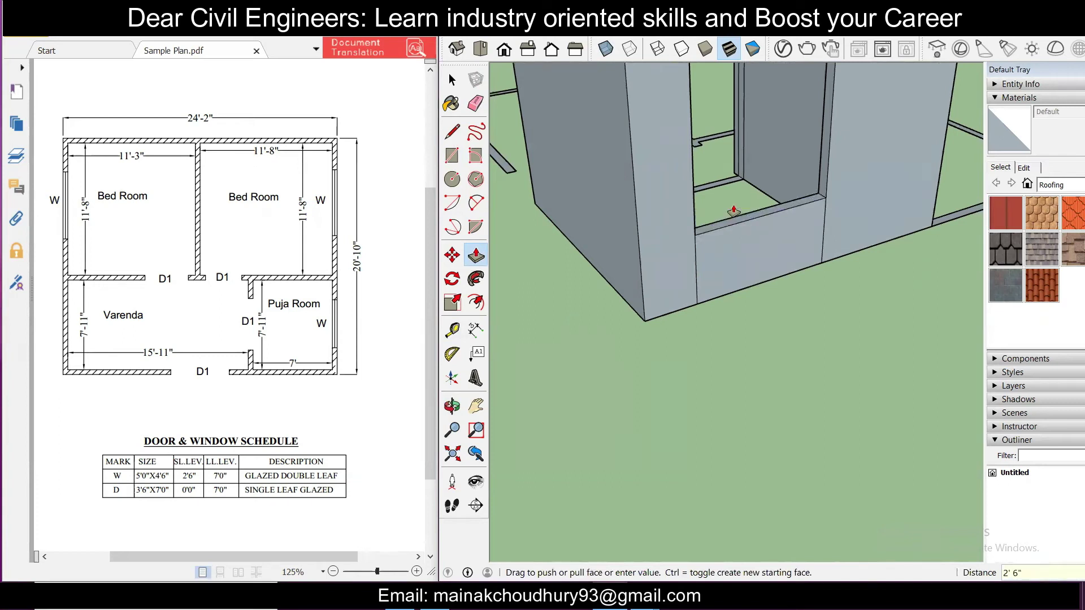
Step: Raise the wall strip in the right bedroom's window gap 2' 6" to form its sill
{"action": "scroll", "coordinate": [734, 212], "scroll_direction": "down", "scroll_amount": 3}
{"action": "middle_click_drag", "start_coordinate": [940, 290], "coordinate": [726, 341]}
{"action": "scroll", "coordinate": [909, 265], "scroll_direction": "up", "scroll_amount": 2}
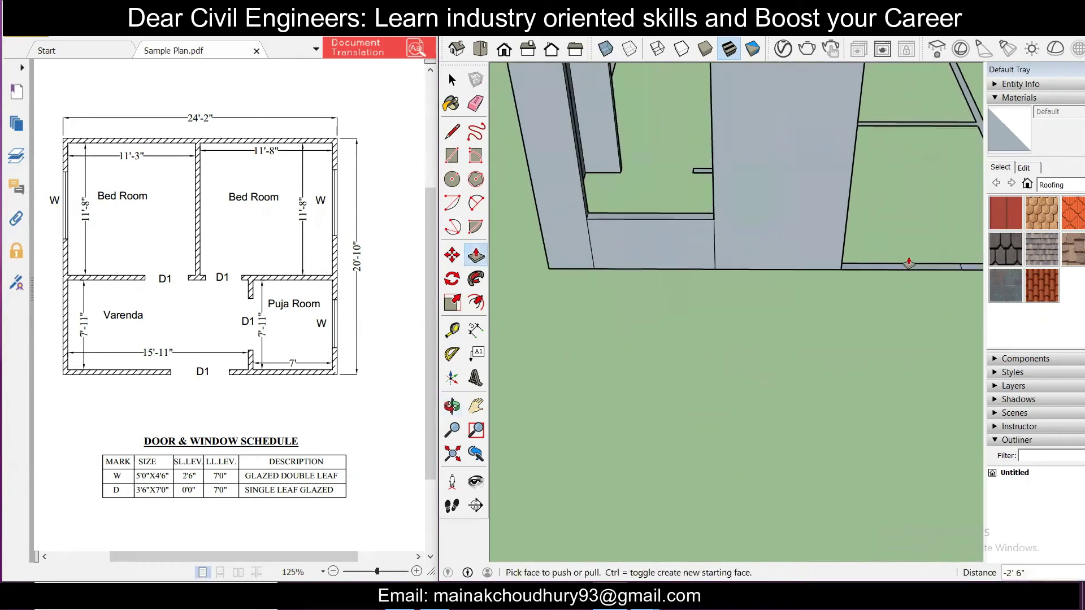
{"action": "scroll", "coordinate": [904, 264], "scroll_direction": "down", "scroll_amount": 4}
{"action": "scroll", "coordinate": [898, 272], "scroll_direction": "up", "scroll_amount": 5}
{"action": "left_click", "coordinate": [906, 287]}
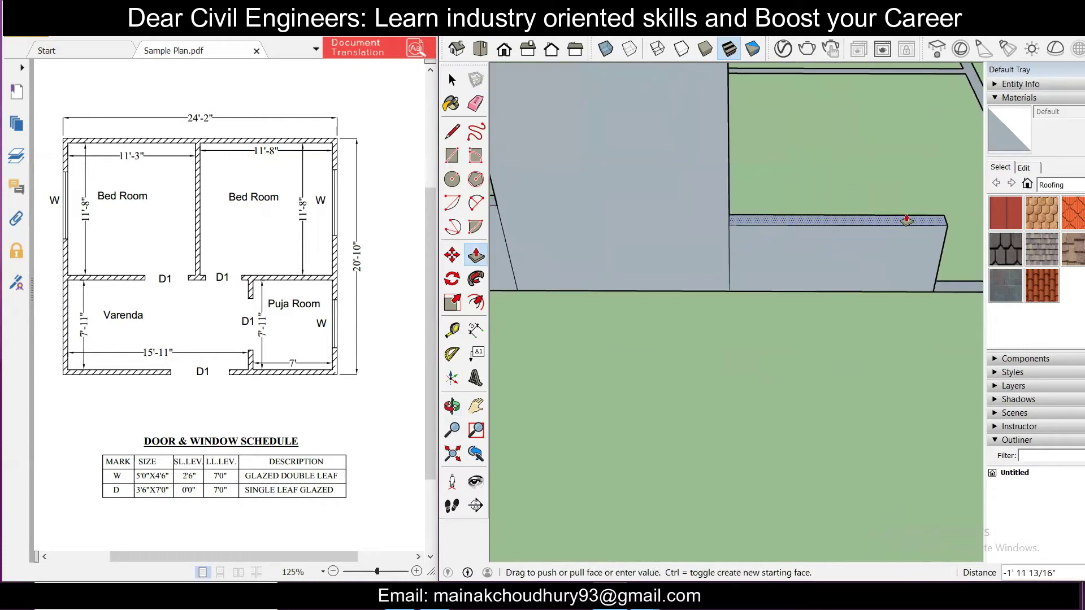
{"action": "type", "text": "2' 6"}
{"action": "key", "text": "Return"}
Step: Extrude the rear wall, its corners and the central bedroom partition up to the 2' 6" level of the window sill
{"action": "scroll", "coordinate": [873, 240], "scroll_direction": "down", "scroll_amount": 4}
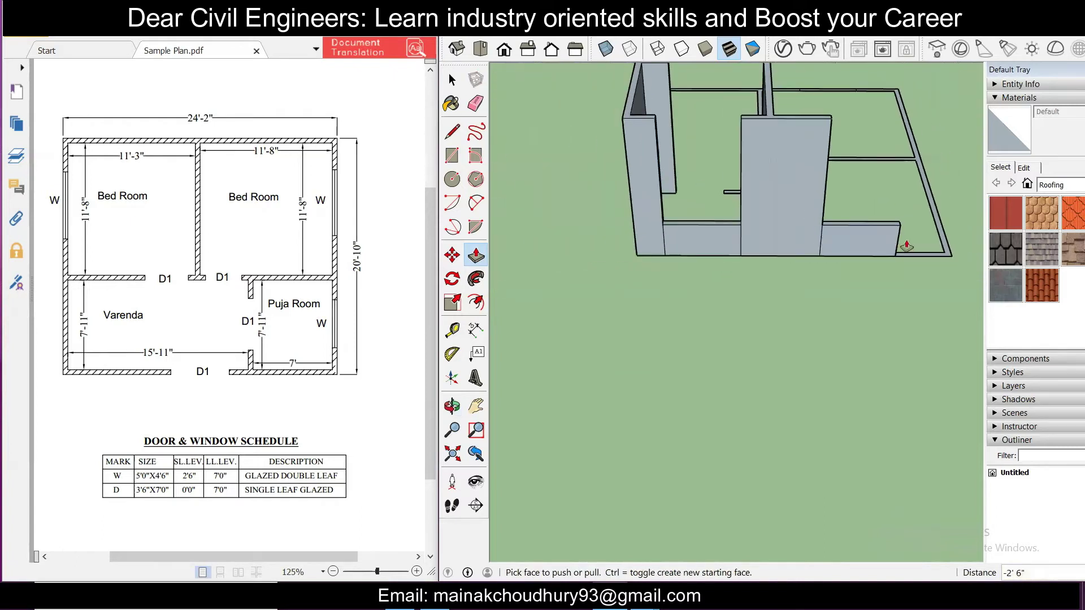
{"action": "scroll", "coordinate": [926, 255], "scroll_direction": "up", "scroll_amount": 2}
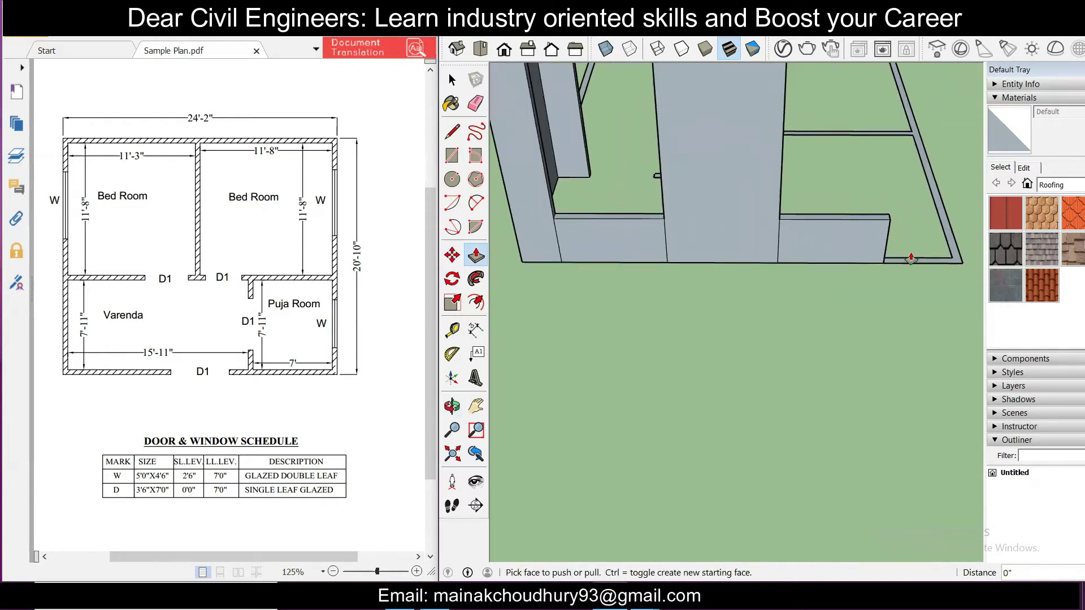
{"action": "scroll", "coordinate": [917, 249], "scroll_direction": "up", "scroll_amount": 3}
{"action": "left_click", "coordinate": [913, 276]}
{"action": "scroll", "coordinate": [894, 252], "scroll_direction": "up", "scroll_amount": 2}
{"action": "mouse_move", "coordinate": [868, 189]}
{"action": "middle_mouse_down"}
{"action": "mouse_move", "coordinate": [842, 139]}
{"action": "mouse_move", "coordinate": [829, 170]}
{"action": "mouse_move", "coordinate": [813, 111]}
{"action": "middle_mouse_up"}
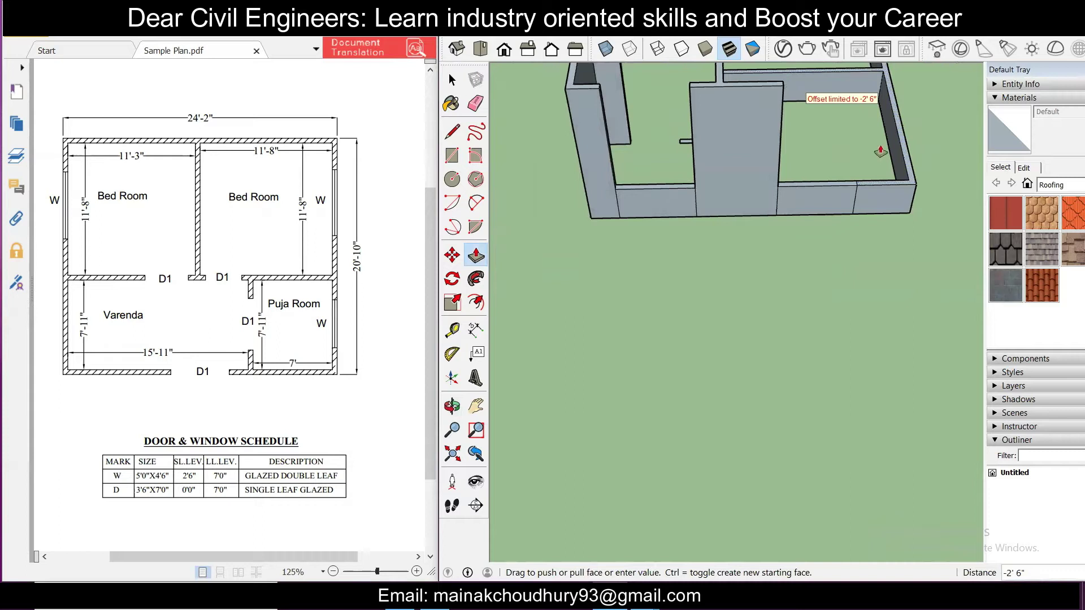
{"action": "left_click", "coordinate": [875, 185]}
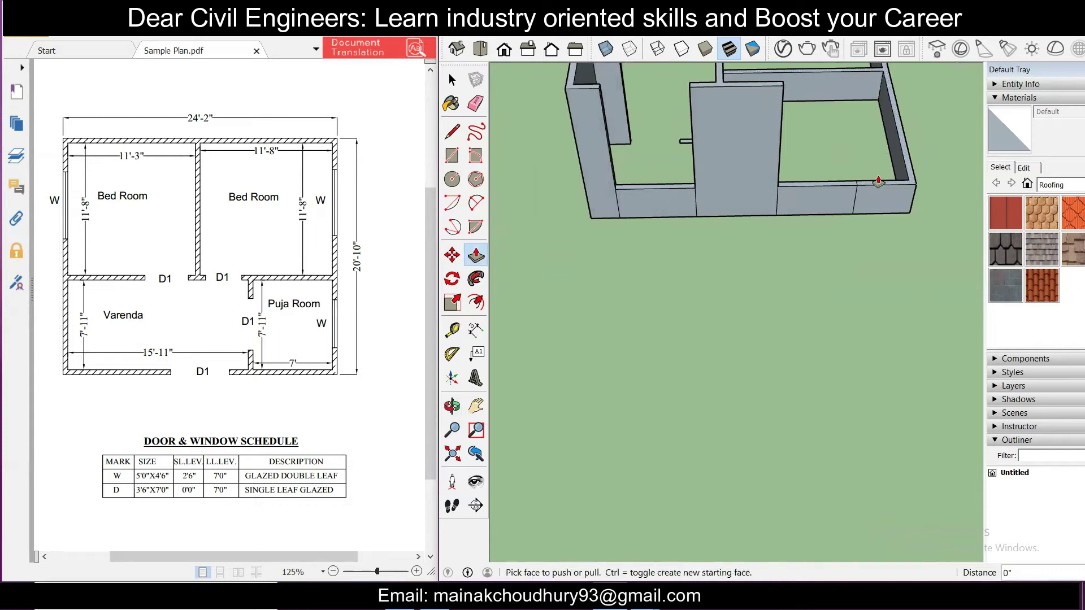
Step: Extend the rear wall and central bedroom partition a further 7' 6" to match the top of the full-height wall
{"action": "scroll", "coordinate": [878, 181], "scroll_direction": "up", "scroll_amount": 5}
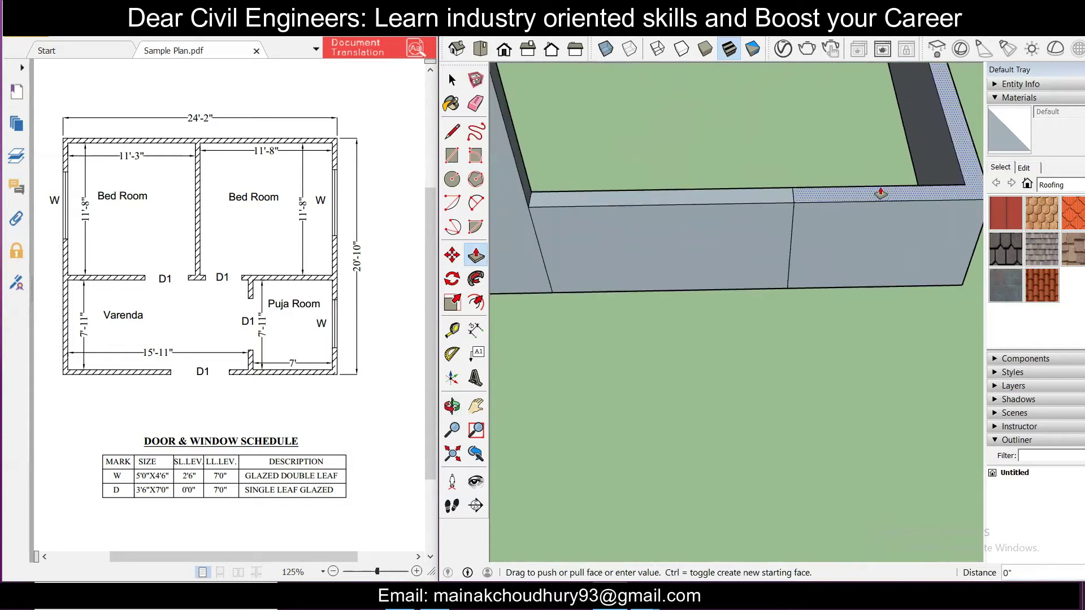
{"action": "scroll", "coordinate": [881, 193], "scroll_direction": "down", "scroll_amount": 8}
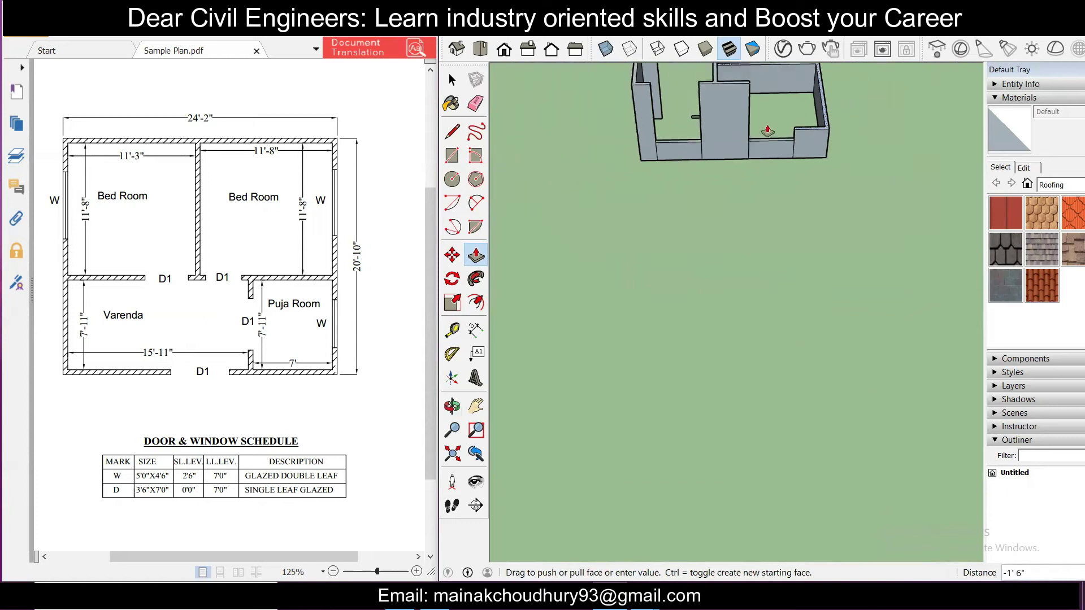
{"action": "scroll", "coordinate": [767, 131], "scroll_direction": "down", "scroll_amount": 1}
{"action": "left_click", "coordinate": [751, 87]}
Step: Raise the wall strip in the left bedroom's window gap 2' 6" to form its sill
{"action": "scroll", "coordinate": [731, 222], "scroll_direction": "down", "scroll_amount": 2}
{"action": "middle_click_drag", "start_coordinate": [731, 222], "coordinate": [567, 366]}
{"action": "scroll", "coordinate": [586, 334], "scroll_direction": "down", "scroll_amount": 4}
{"action": "scroll", "coordinate": [511, 319], "scroll_direction": "up", "scroll_amount": 8}
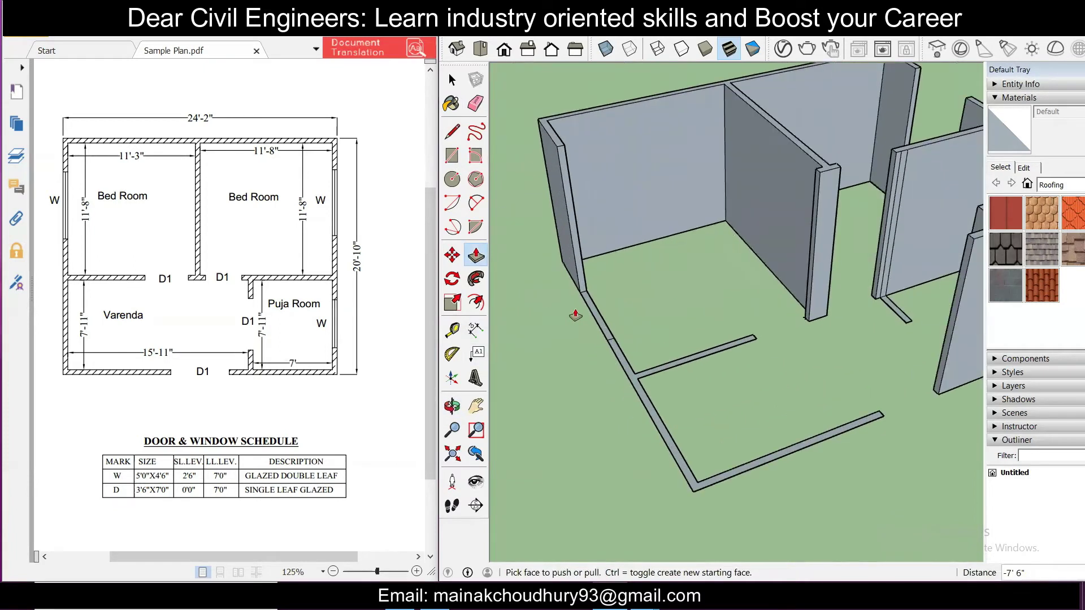
{"action": "left_click_drag", "start_coordinate": [594, 311], "coordinate": [606, 272]}
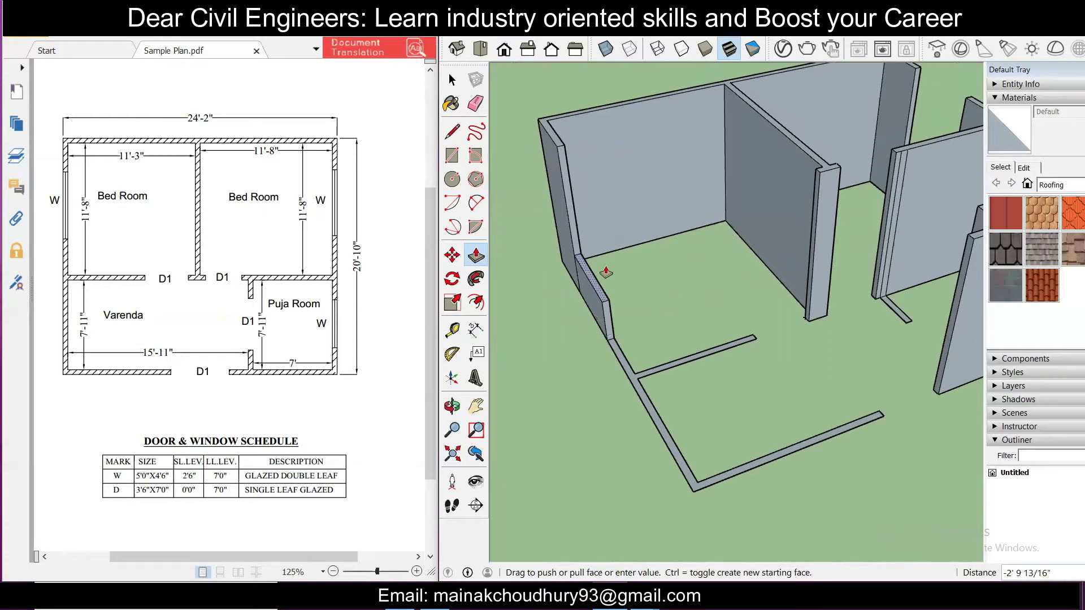
{"action": "key", "text": "Return"}
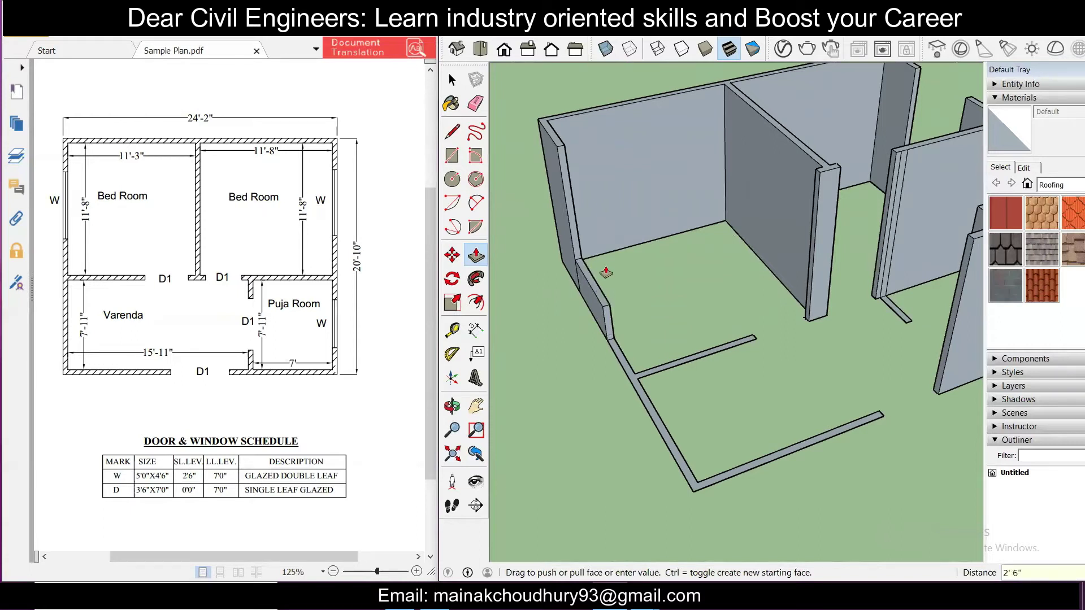
Step: Extrude the varenda's outer walls and its partition with the left bedroom up to the top of the existing 10' walls
{"action": "double_click", "coordinate": [635, 378]}
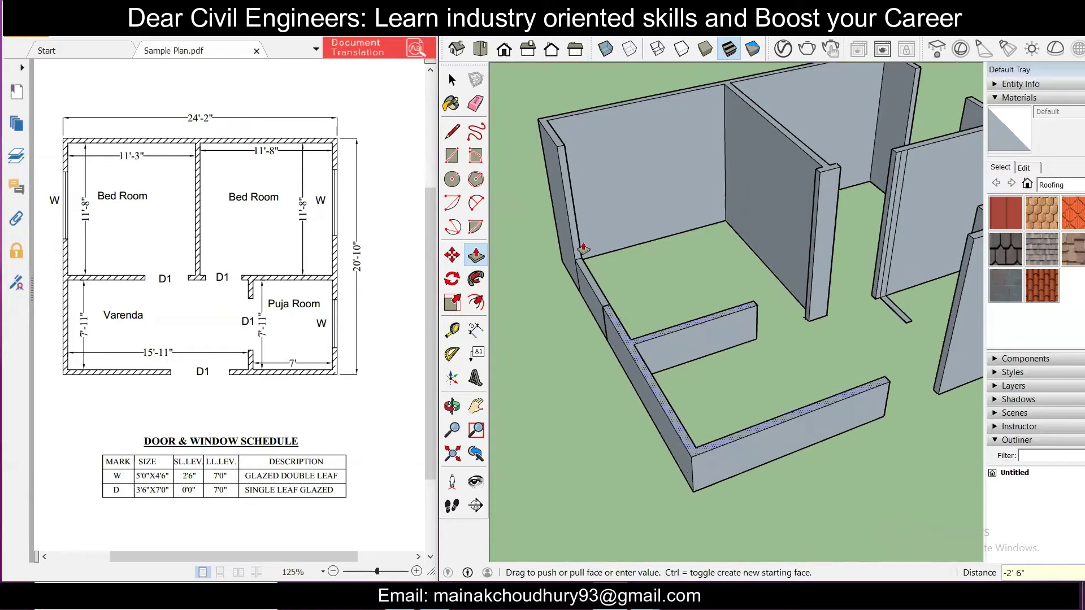
{"action": "left_click", "coordinate": [821, 173]}
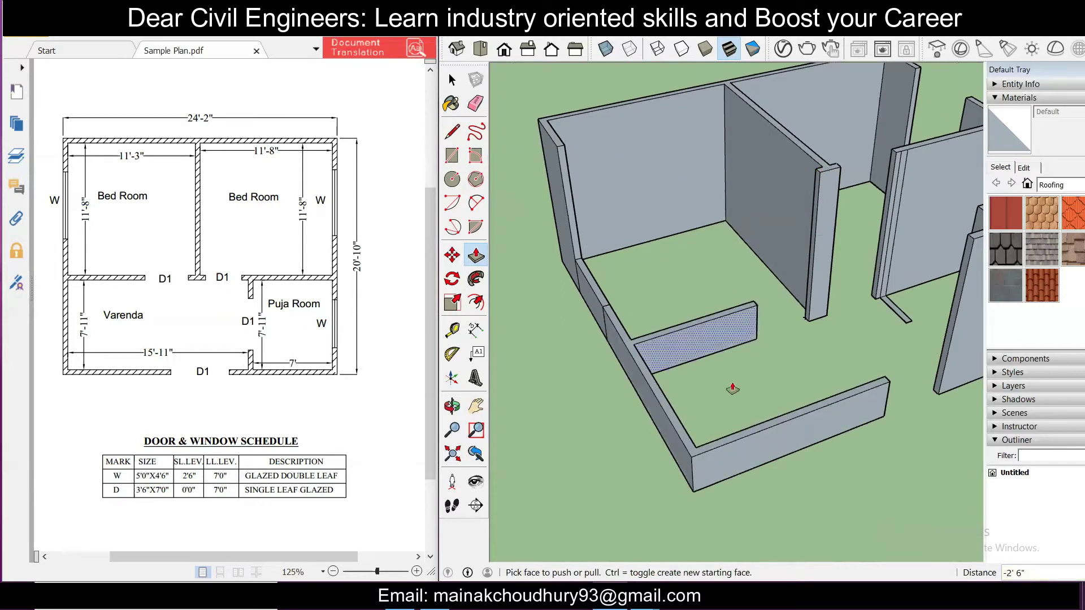
{"action": "left_click", "coordinate": [741, 308]}
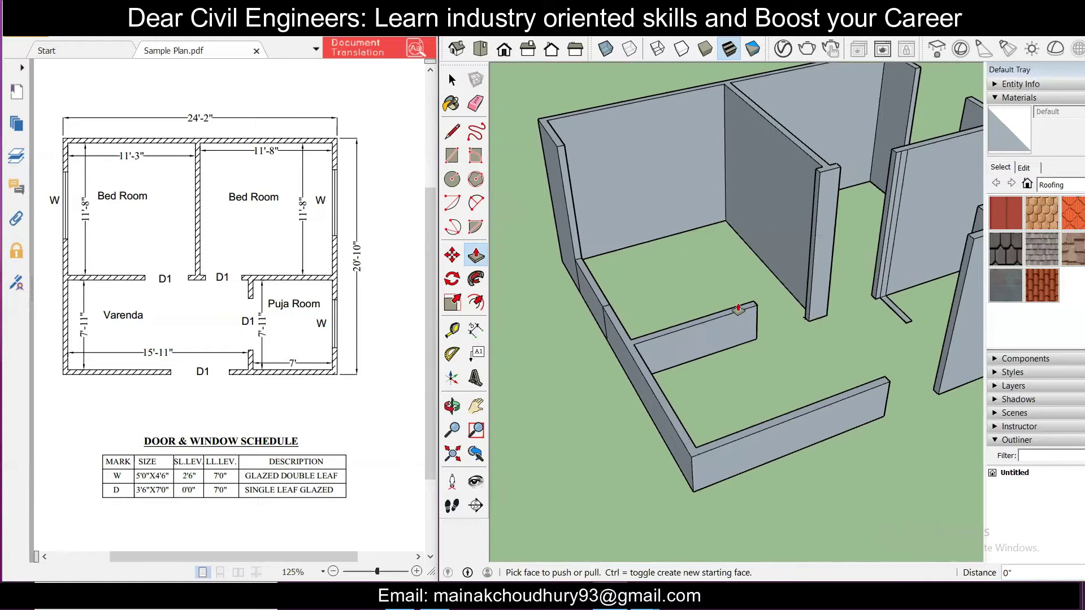
{"action": "scroll", "coordinate": [740, 305], "scroll_direction": "up", "scroll_amount": 3}
{"action": "left_click", "coordinate": [740, 311]}
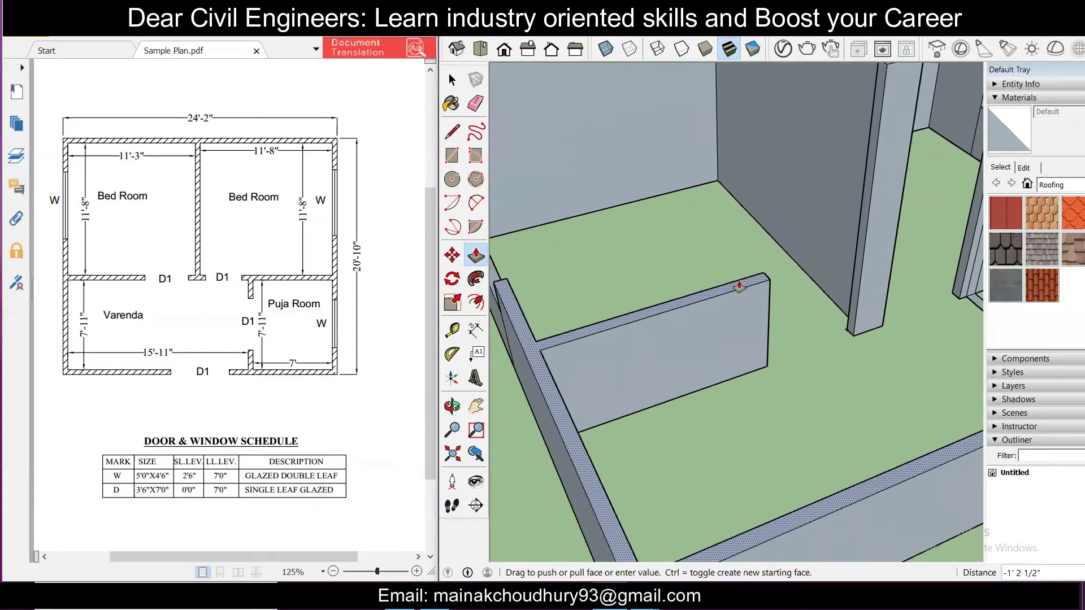
{"action": "left_click", "coordinate": [838, 144]}
{"action": "scroll", "coordinate": [702, 266], "scroll_direction": "down", "scroll_amount": 4}
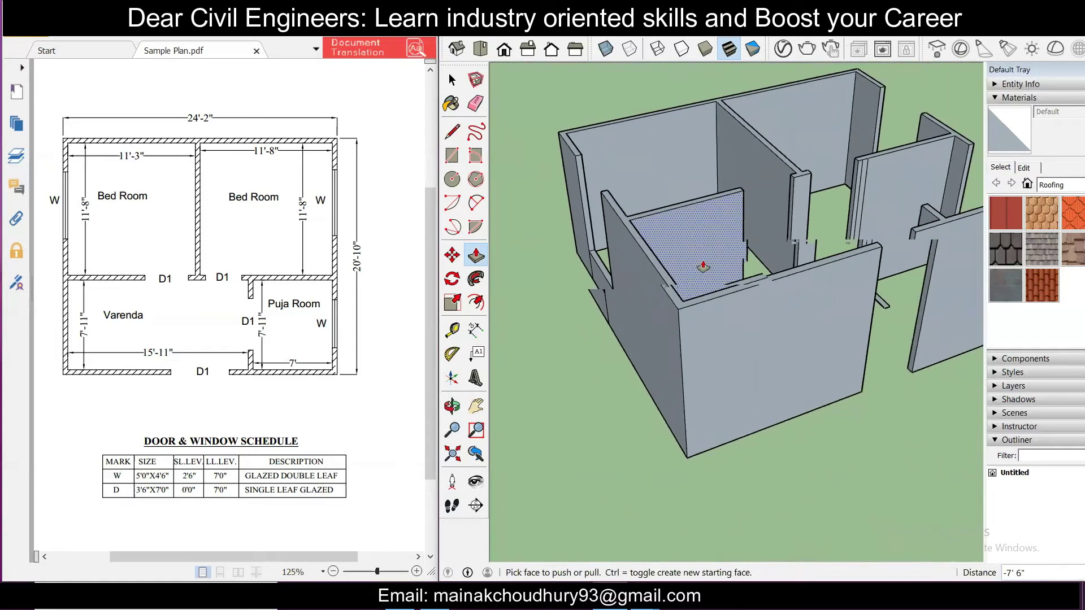
Step: Extrude the short wall stub beside the puja room's door opening 10' upward
{"action": "middle_click_drag", "start_coordinate": [635, 336], "coordinate": [792, 514]}
{"action": "key", "text": "p"}
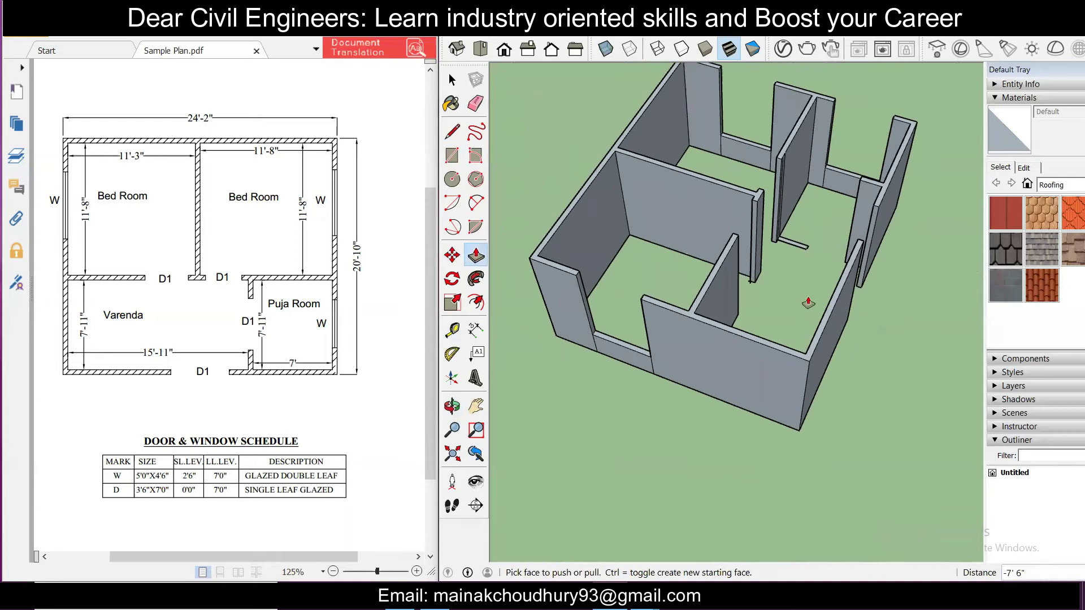
{"action": "scroll", "coordinate": [795, 222], "scroll_direction": "up", "scroll_amount": 3}
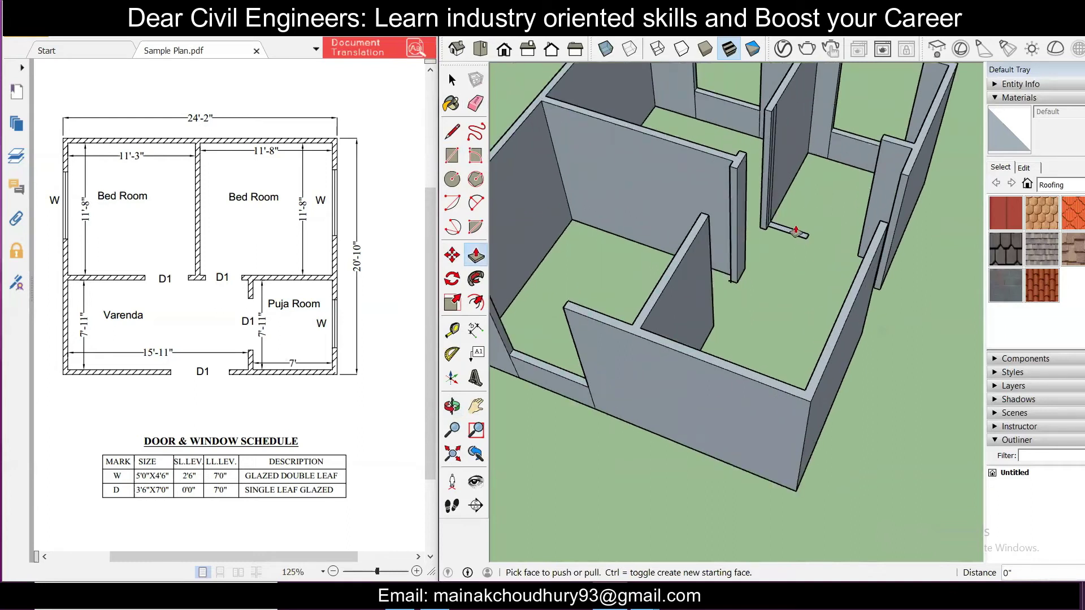
{"action": "scroll", "coordinate": [803, 227], "scroll_direction": "up", "scroll_amount": 3}
{"action": "scroll", "coordinate": [802, 226], "scroll_direction": "down", "scroll_amount": 6}
{"action": "middle_click_drag", "start_coordinate": [792, 237], "coordinate": [719, 486]}
{"action": "middle_click_drag", "start_coordinate": [785, 429], "coordinate": [828, 359]}
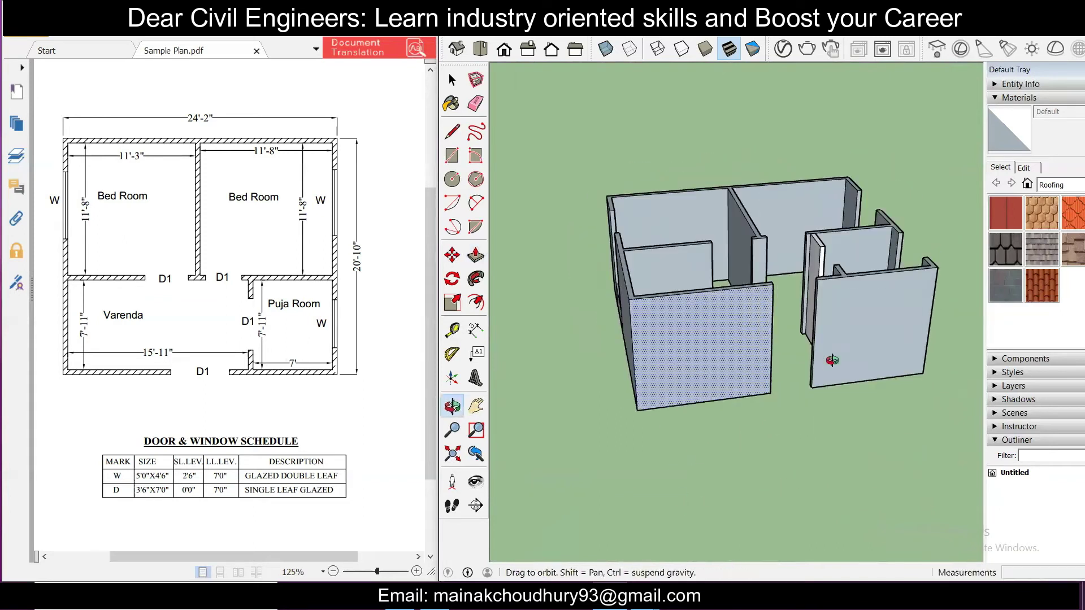
Step: Place Tape Measure guides across the puja-side front wall end and between the top corners of the front door gap
{"action": "left_click", "coordinate": [452, 330]}
{"action": "scroll", "coordinate": [823, 286], "scroll_direction": "up", "scroll_amount": 10}
{"action": "scroll", "coordinate": [769, 275], "scroll_direction": "up", "scroll_amount": 3}
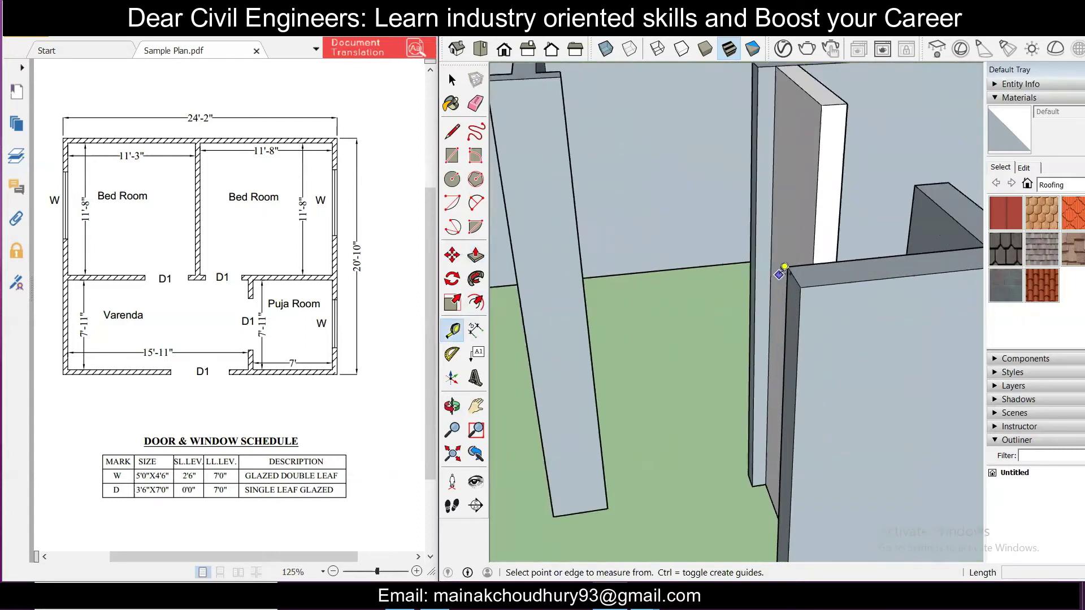
{"action": "left_click", "coordinate": [787, 266]}
{"action": "left_click", "coordinate": [801, 288]}
{"action": "scroll", "coordinate": [787, 289], "scroll_direction": "down", "scroll_amount": 2}
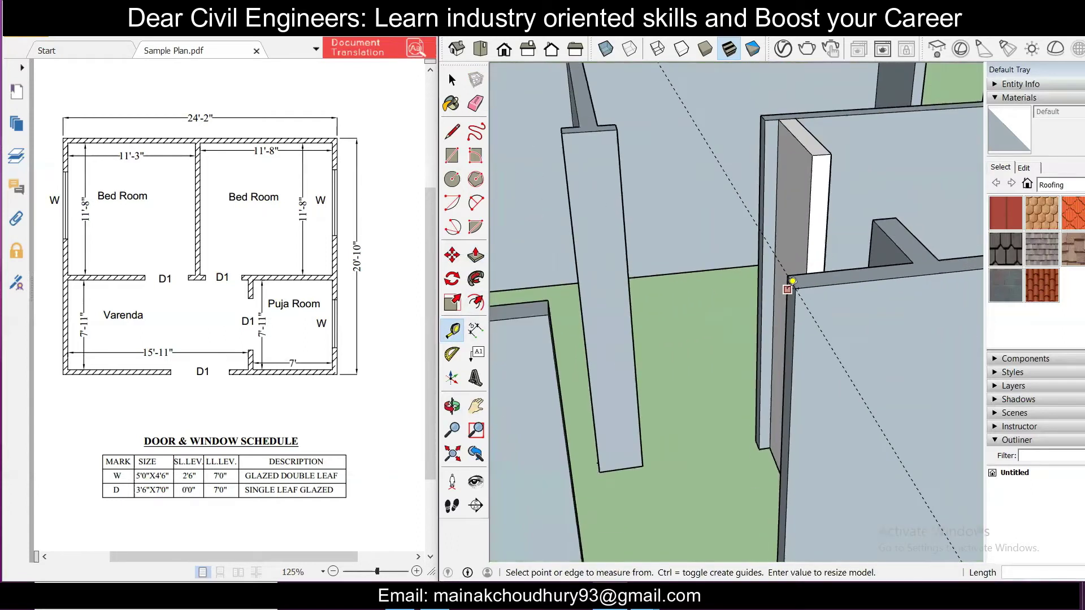
{"action": "left_click", "coordinate": [547, 310]}
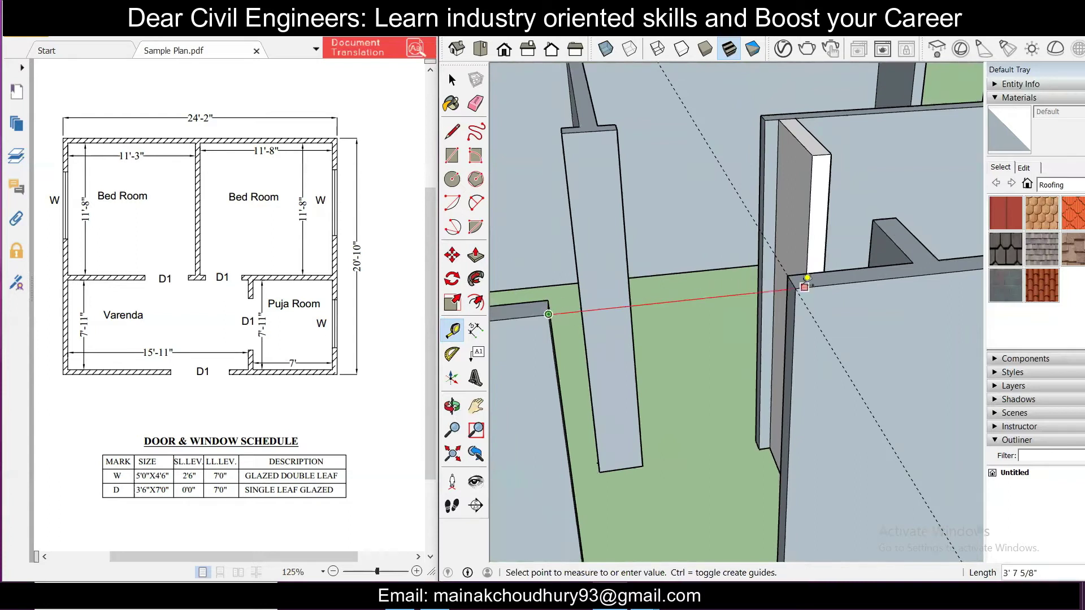
{"action": "scroll", "coordinate": [735, 334], "scroll_direction": "down", "scroll_amount": 3}
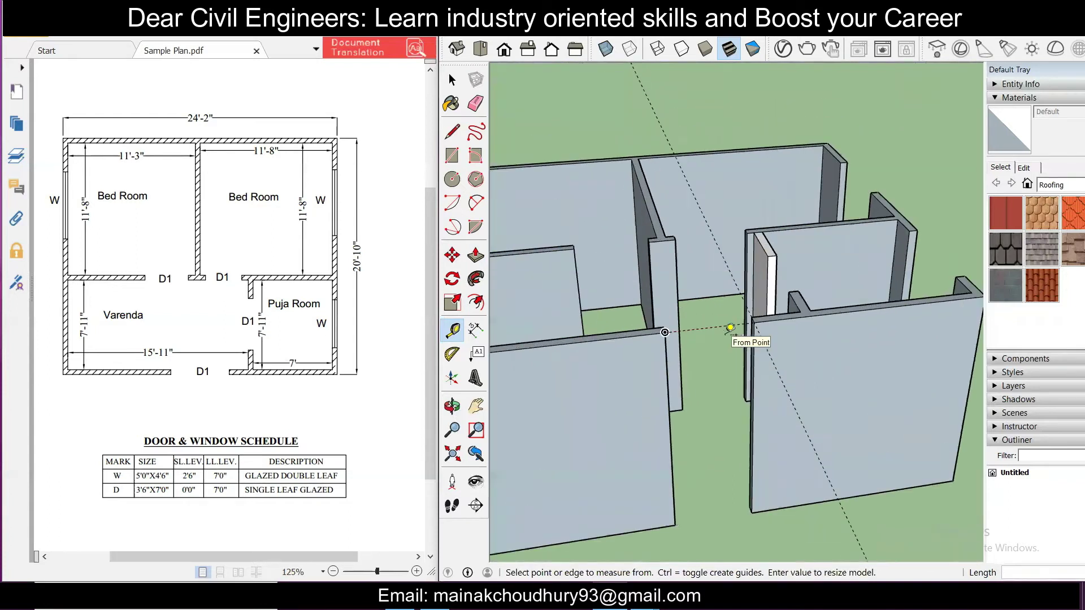
Step: Mark a guide point 3' below the outer top corner of the puja-side wall end at the front door gap
{"action": "scroll", "coordinate": [779, 320], "scroll_direction": "up", "scroll_amount": 5}
{"action": "left_click", "coordinate": [864, 233]}
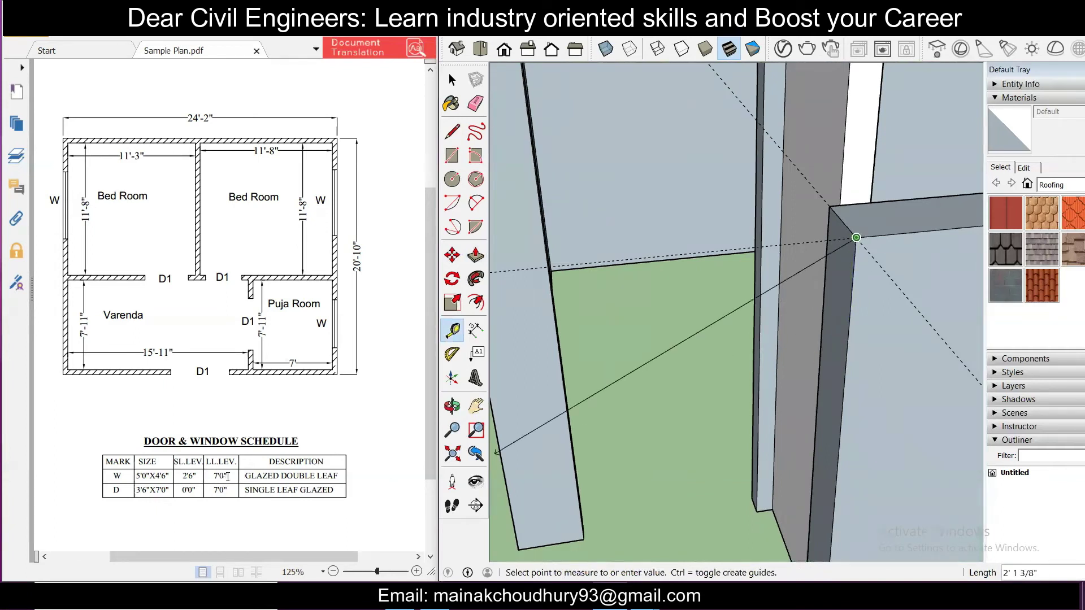
{"action": "type", "text": "3'"}
{"action": "key", "text": "Return"}
{"action": "scroll", "coordinate": [848, 387], "scroll_direction": "down", "scroll_amount": 2}
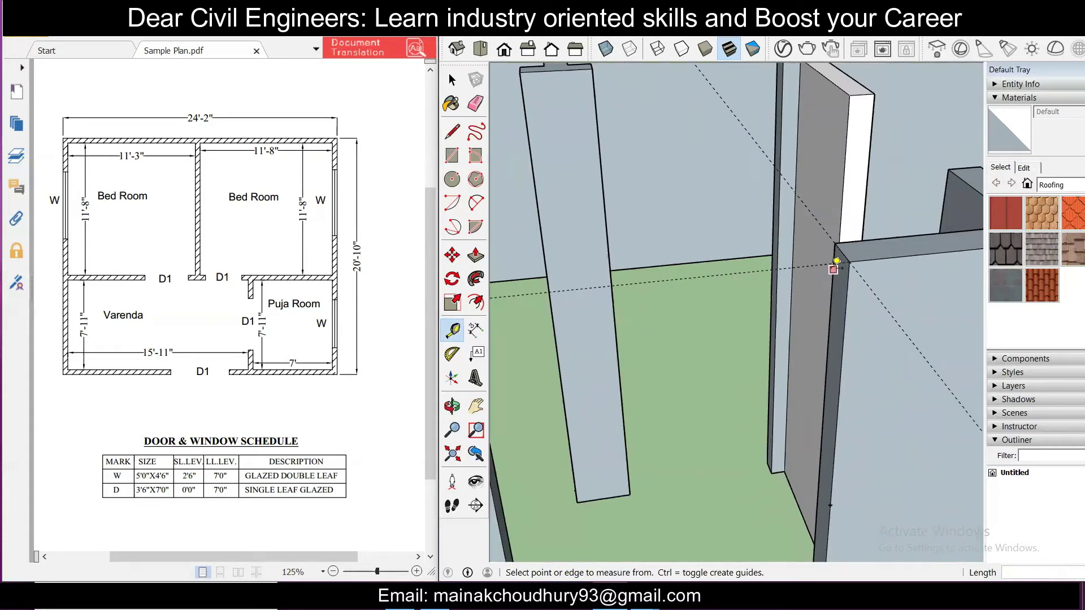
Step: Offset a guide line 3' down from the guide spanning the top of the front door gap
{"action": "left_click", "coordinate": [832, 264]}
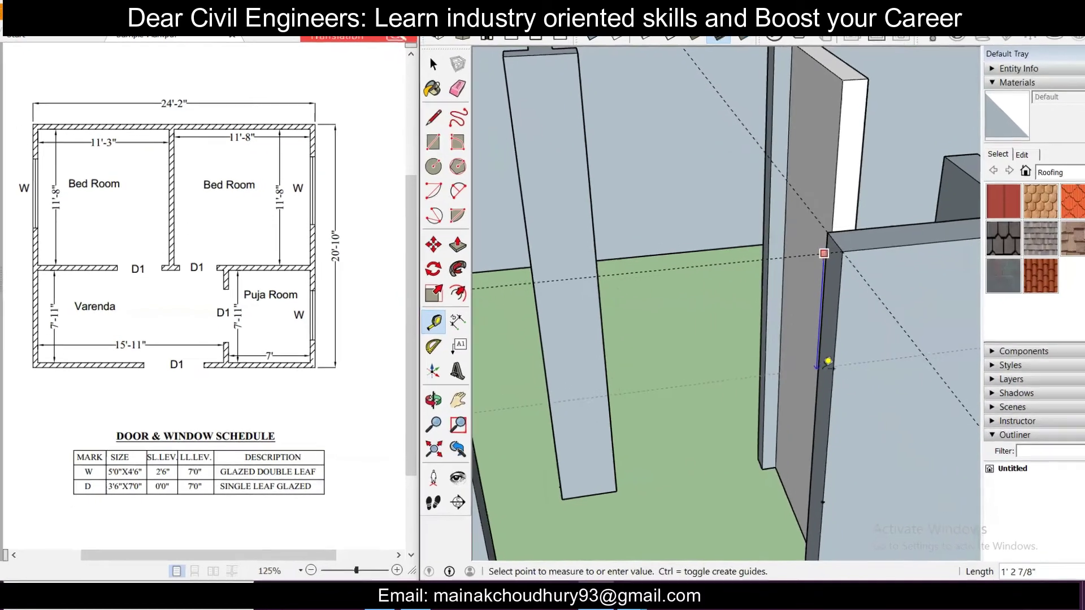
{"action": "type", "text": "3"}
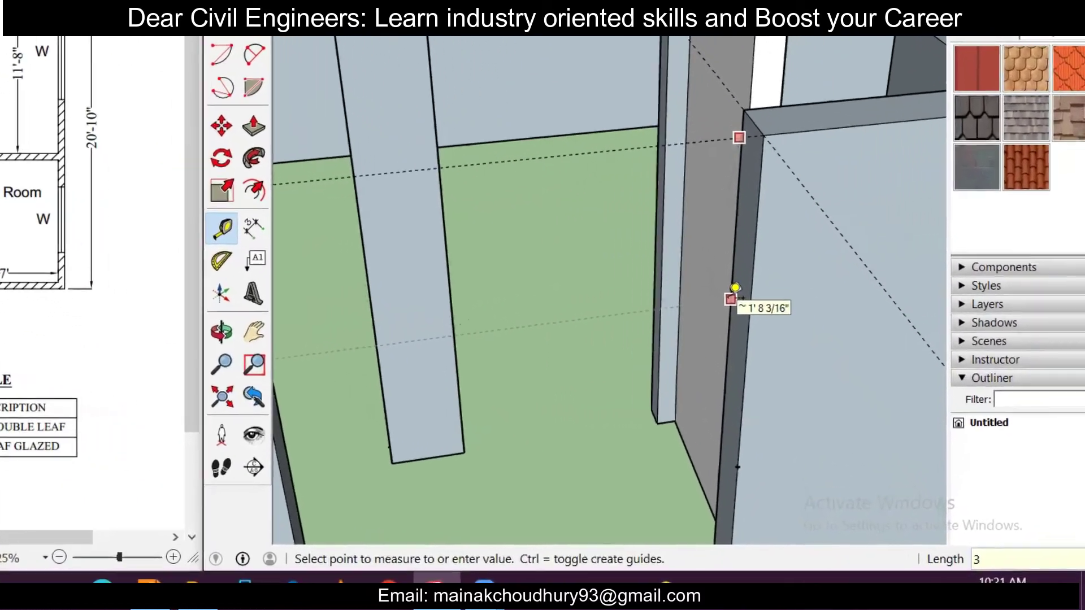
{"action": "key", "text": "Return"}
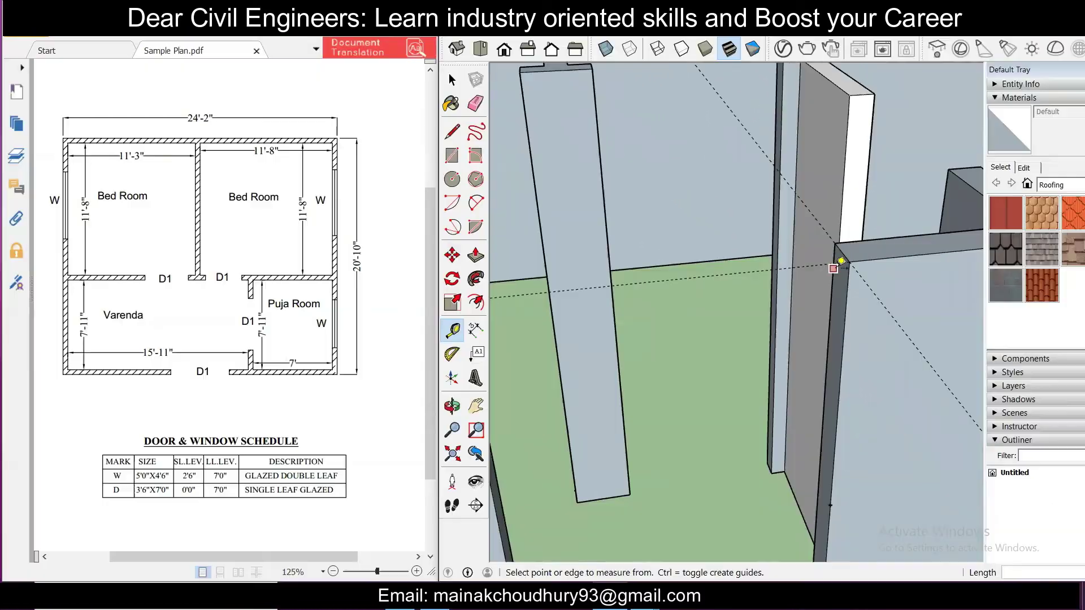
{"action": "scroll", "coordinate": [840, 401], "scroll_direction": "down", "scroll_amount": 2}
{"action": "scroll", "coordinate": [826, 476], "scroll_direction": "up", "scroll_amount": 3}
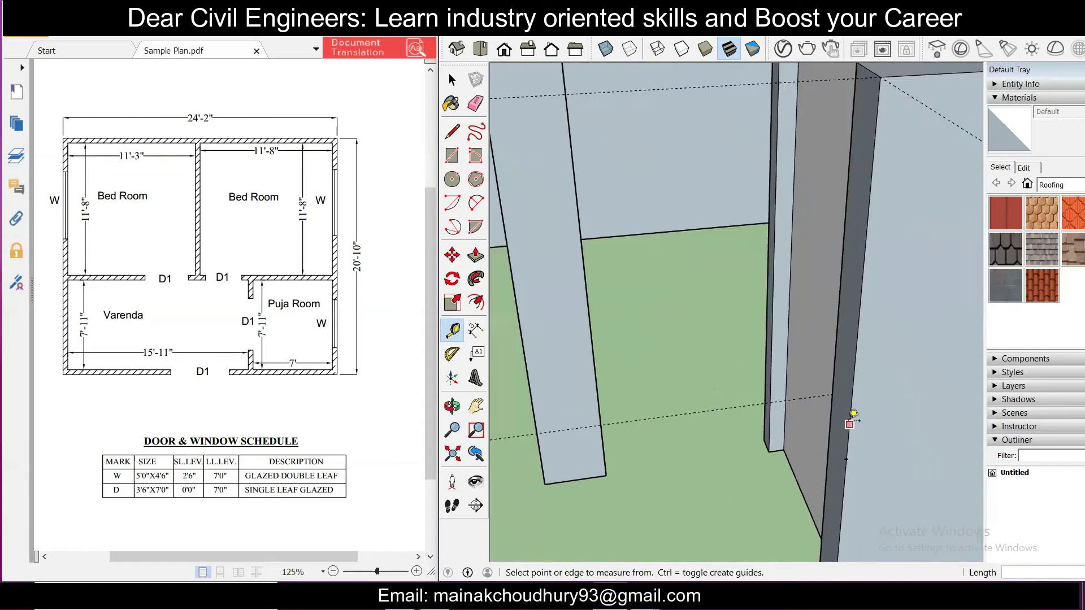
{"action": "left_click", "coordinate": [835, 394]}
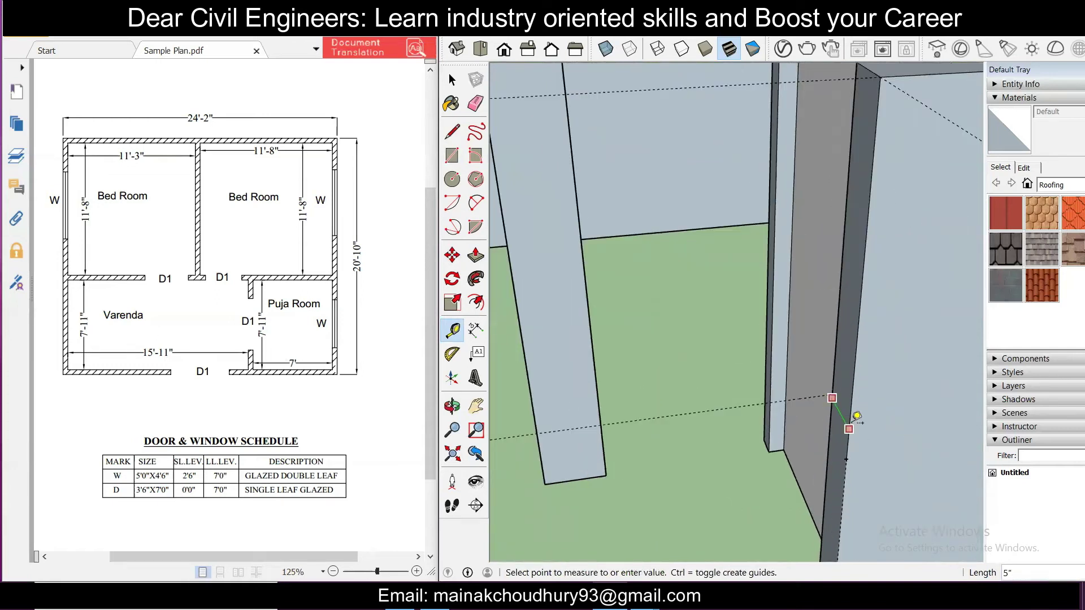
{"action": "key", "text": "Escape"}
{"action": "middle_click_drag", "start_coordinate": [874, 443], "coordinate": [857, 413]}
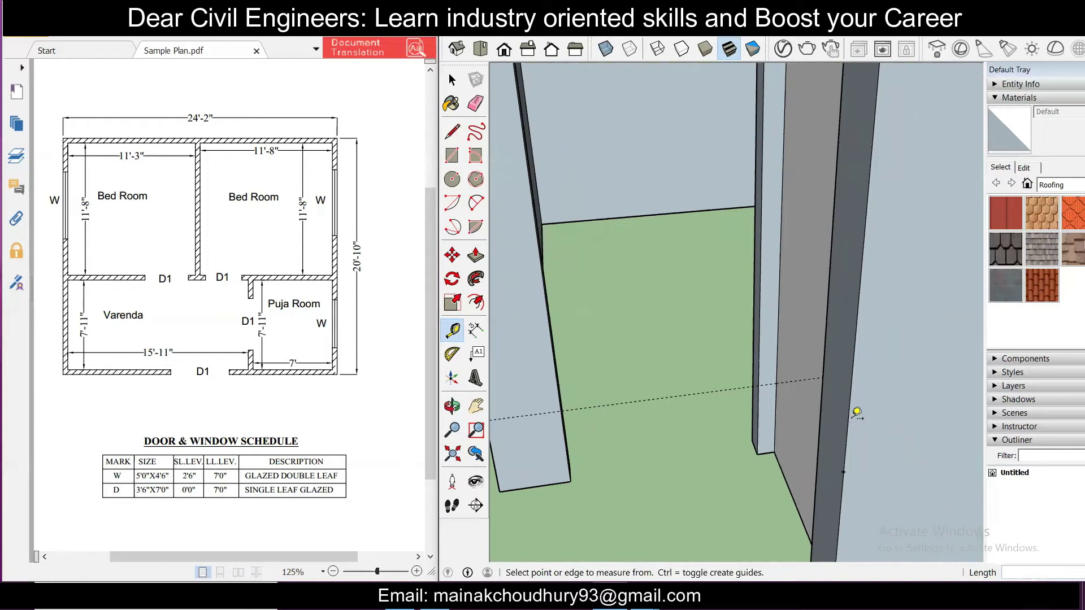
Step: Draw a line across the puja-side wall end at the front door gap, level with the lower guide
{"action": "left_click", "coordinate": [823, 377]}
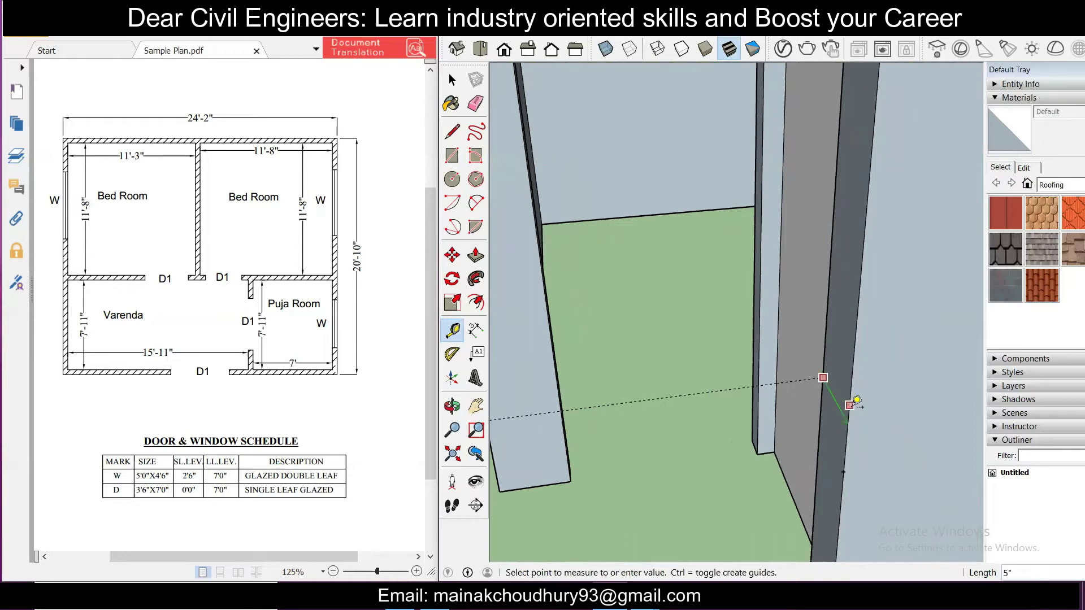
{"action": "key", "text": "Escape"}
{"action": "middle_click_drag", "start_coordinate": [830, 448], "coordinate": [865, 403]}
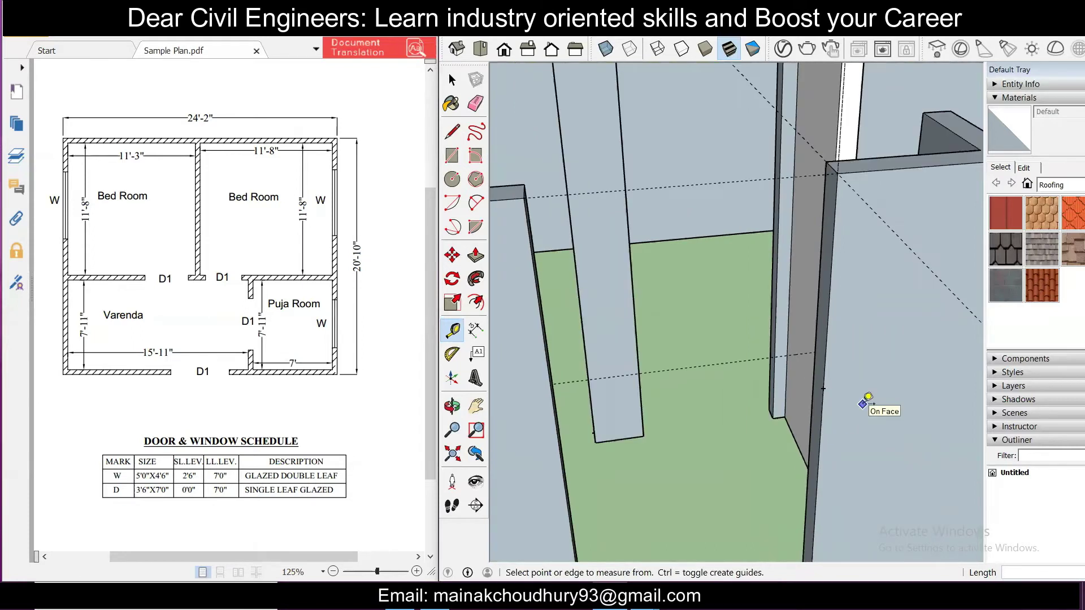
{"action": "key", "text": "l"}
{"action": "scroll", "coordinate": [801, 377], "scroll_direction": "up", "scroll_amount": 3}
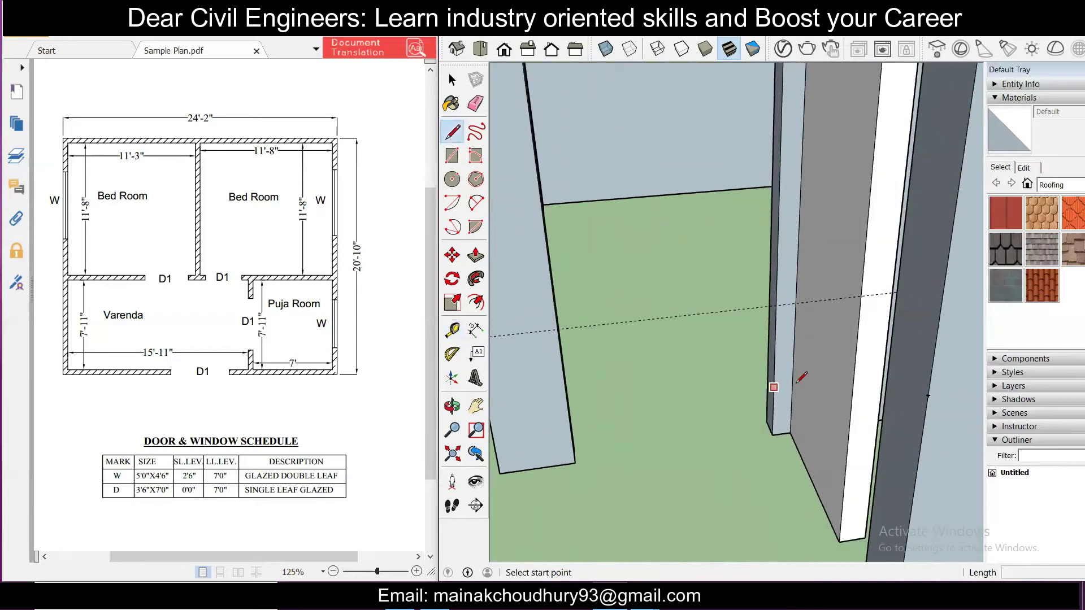
{"action": "scroll", "coordinate": [904, 320], "scroll_direction": "up", "scroll_amount": 1}
{"action": "mouse_move", "coordinate": [829, 373]}
{"action": "middle_mouse_down"}
{"action": "mouse_move", "coordinate": [867, 371]}
{"action": "mouse_move", "coordinate": [820, 374]}
{"action": "middle_mouse_up"}
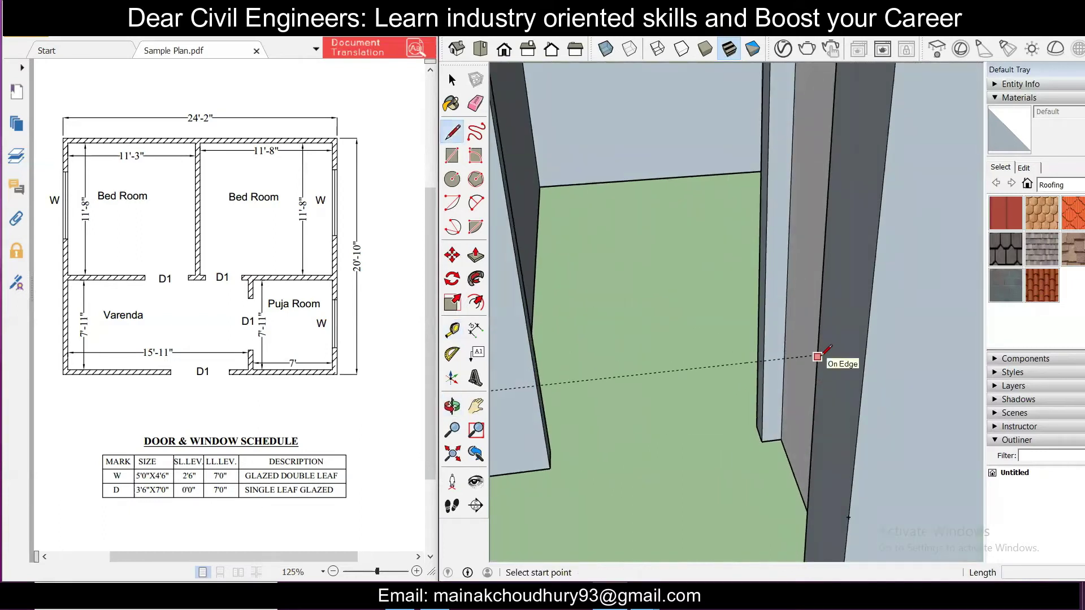
{"action": "left_click", "coordinate": [818, 357]}
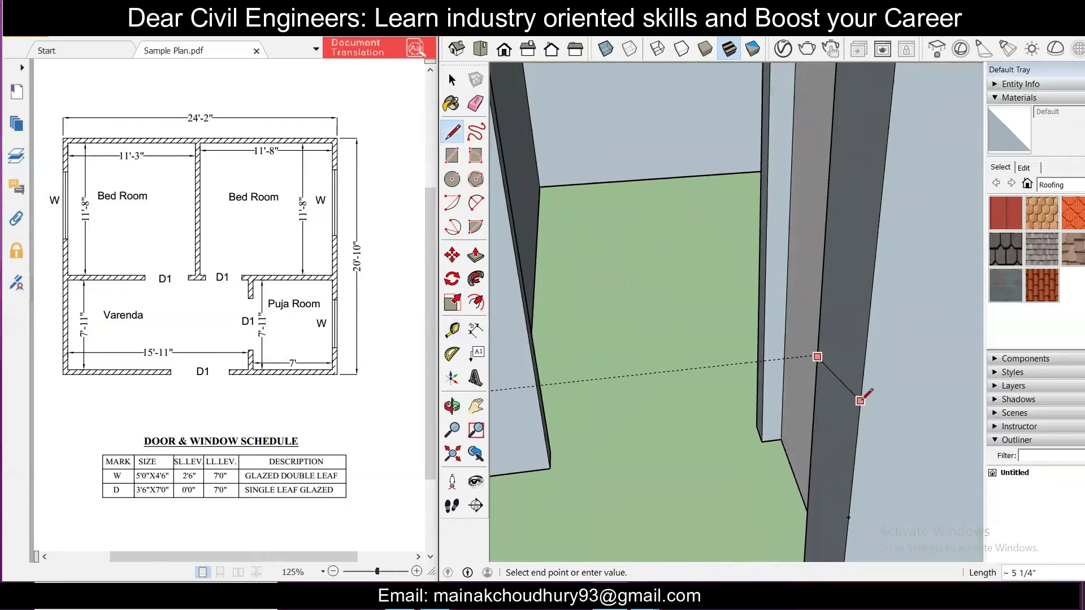
{"action": "left_click", "coordinate": [857, 438]}
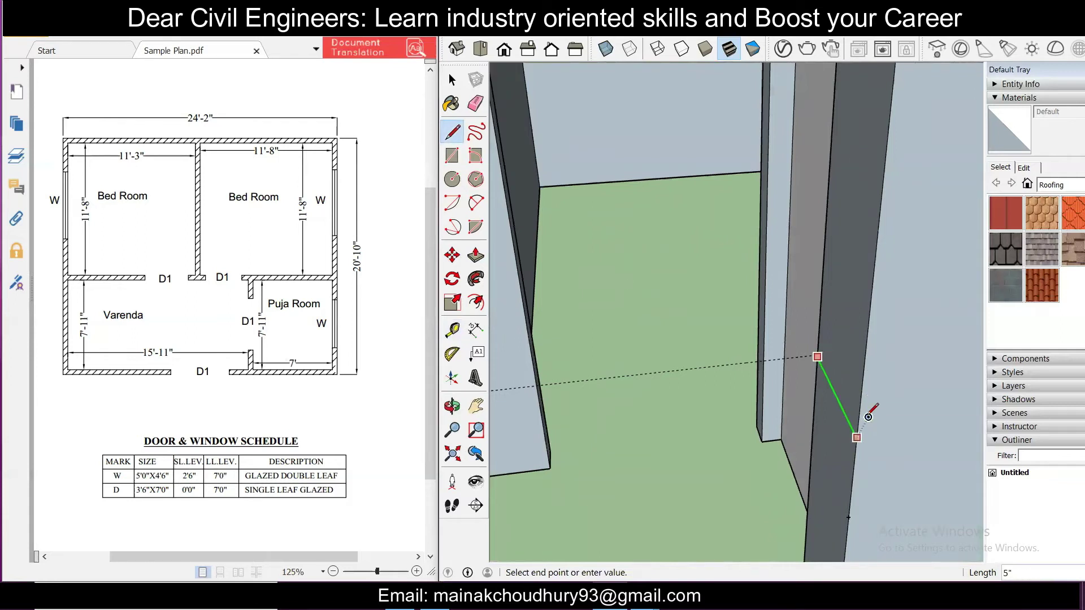
{"action": "key", "text": "Escape"}
Step: Push-pull the wall end face above the drawn line across the front door gap to form its lintel
{"action": "middle_click_drag", "start_coordinate": [854, 436], "coordinate": [911, 407]}
{"action": "scroll", "coordinate": [874, 408], "scroll_direction": "down", "scroll_amount": 4}
{"action": "scroll", "coordinate": [874, 418], "scroll_direction": "up", "scroll_amount": 1}
{"action": "scroll", "coordinate": [875, 424], "scroll_direction": "up", "scroll_amount": 2}
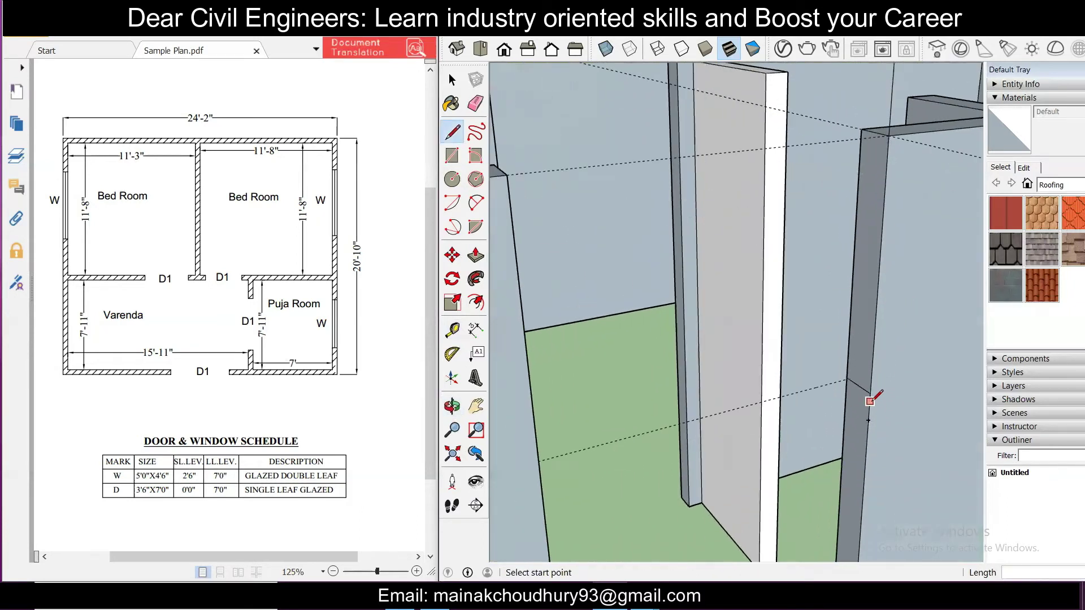
{"action": "scroll", "coordinate": [851, 417], "scroll_direction": "down", "scroll_amount": 3}
{"action": "scroll", "coordinate": [862, 407], "scroll_direction": "up", "scroll_amount": 2}
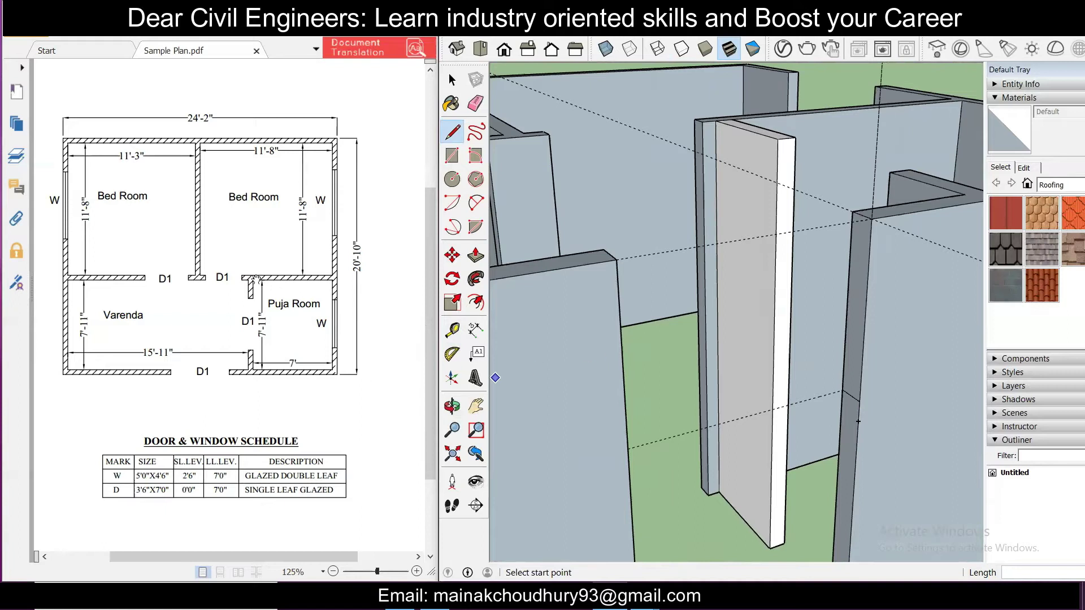
{"action": "left_click", "coordinate": [476, 255]}
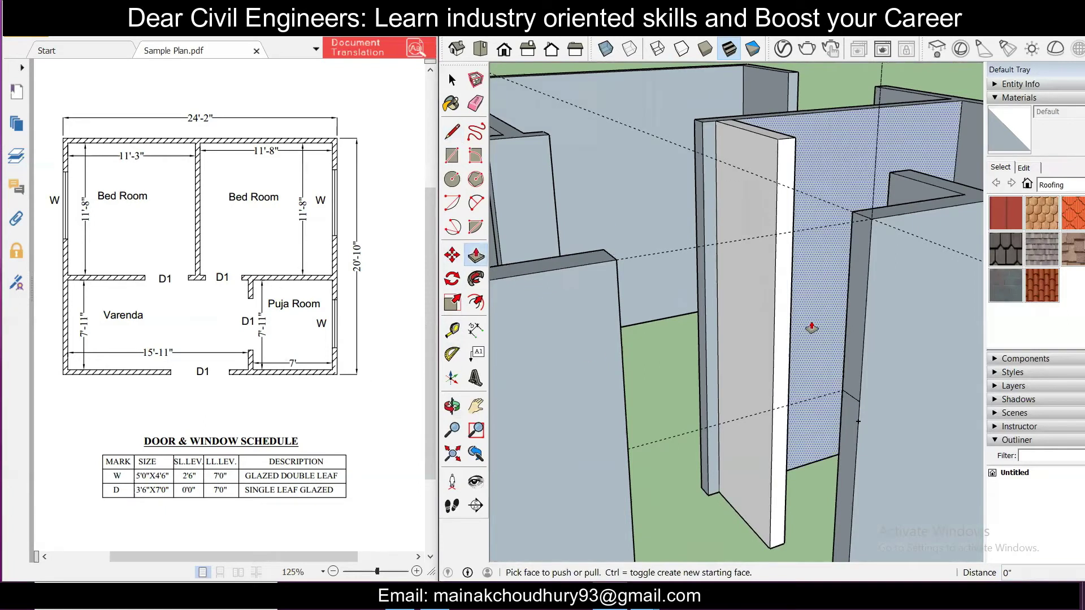
{"action": "left_click_drag", "start_coordinate": [854, 347], "coordinate": [620, 325]}
{"action": "middle_click_drag", "start_coordinate": [620, 325], "coordinate": [346, 431]}
Step: Place a guide between the top corners of the puja room window gap and offset another down to the 7' lintel level
{"action": "scroll", "coordinate": [792, 349], "scroll_direction": "up", "scroll_amount": 4}
{"action": "scroll", "coordinate": [800, 317], "scroll_direction": "up", "scroll_amount": 1}
{"action": "key", "text": "space"}
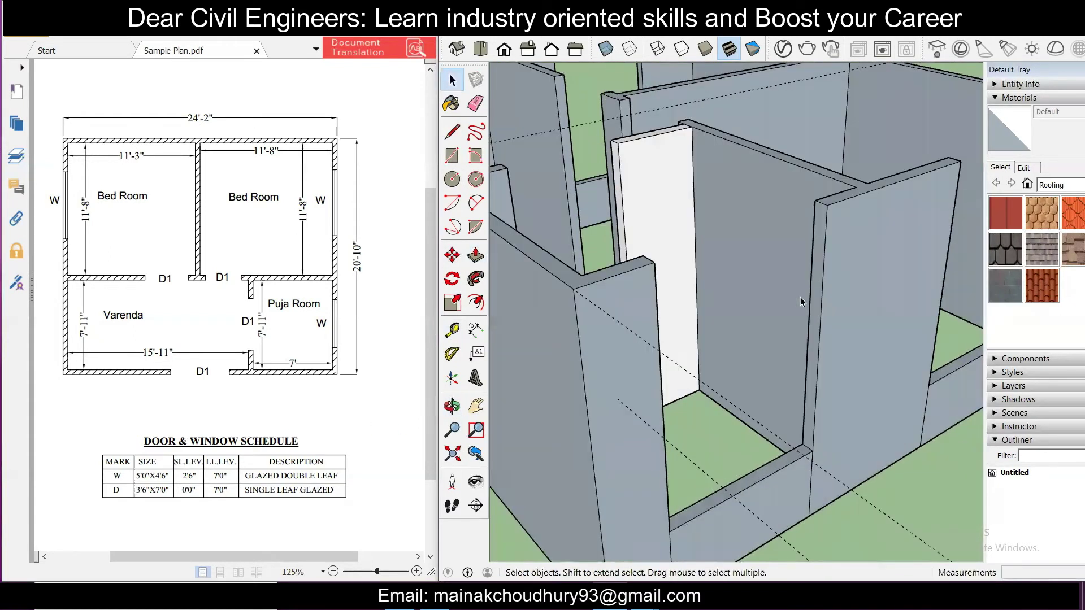
{"action": "left_click", "coordinate": [452, 330]}
{"action": "left_click", "coordinate": [657, 261]}
{"action": "left_click", "coordinate": [831, 195]}
{"action": "scroll", "coordinate": [831, 201], "scroll_direction": "up", "scroll_amount": 3}
{"action": "left_click", "coordinate": [800, 209]}
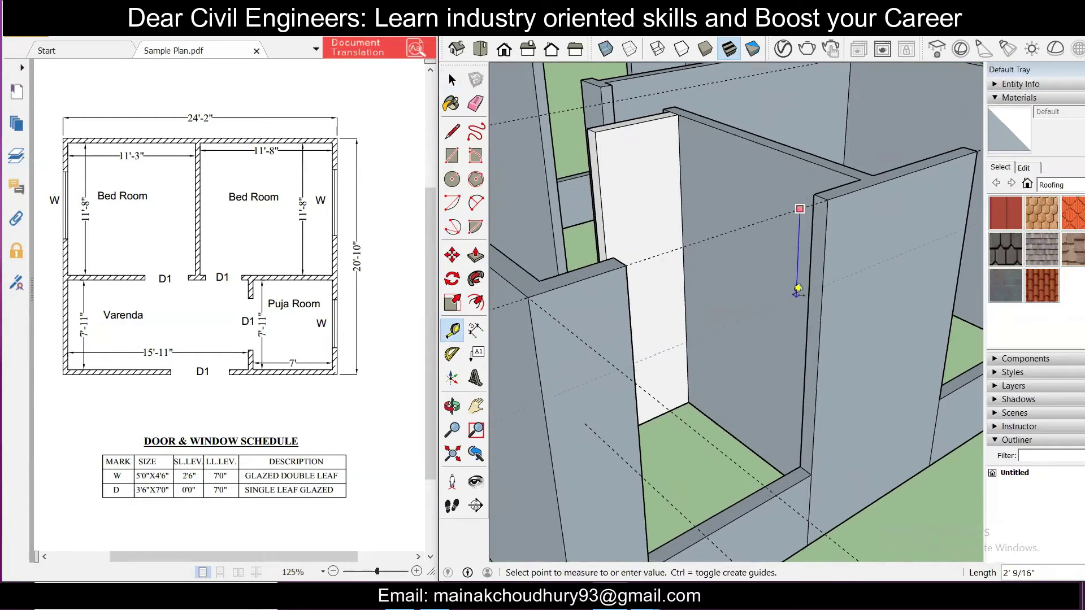
{"action": "left_click", "coordinate": [798, 289]}
{"action": "scroll", "coordinate": [791, 291], "scroll_direction": "down", "scroll_amount": 5}
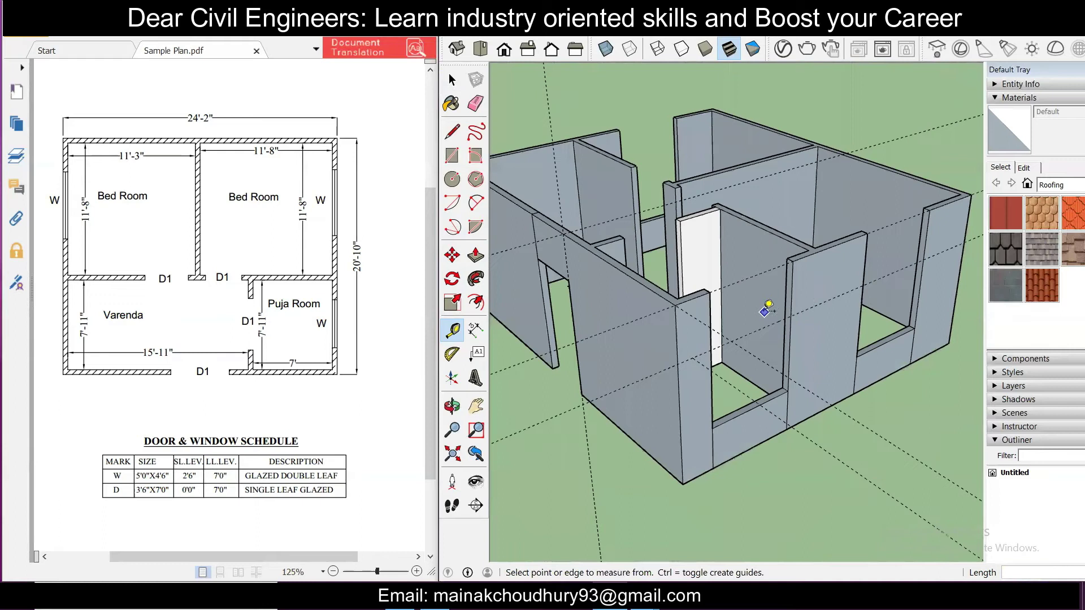
Step: Place a guide between the top corners of the left bedroom's window gap and offset another down to the 7' lintel level
{"action": "middle_click_drag", "start_coordinate": [743, 329], "coordinate": [797, 323]}
{"action": "scroll", "coordinate": [794, 324], "scroll_direction": "down", "scroll_amount": 4}
{"action": "scroll", "coordinate": [818, 322], "scroll_direction": "up", "scroll_amount": 1}
{"action": "scroll", "coordinate": [818, 322], "scroll_direction": "up", "scroll_amount": 3}
{"action": "middle_click_drag", "start_coordinate": [629, 354], "coordinate": [978, 316]}
{"action": "scroll", "coordinate": [571, 326], "scroll_direction": "down", "scroll_amount": 2}
{"action": "scroll", "coordinate": [546, 340], "scroll_direction": "up", "scroll_amount": 2}
{"action": "scroll", "coordinate": [553, 335], "scroll_direction": "up", "scroll_amount": 2}
{"action": "left_click", "coordinate": [620, 259]}
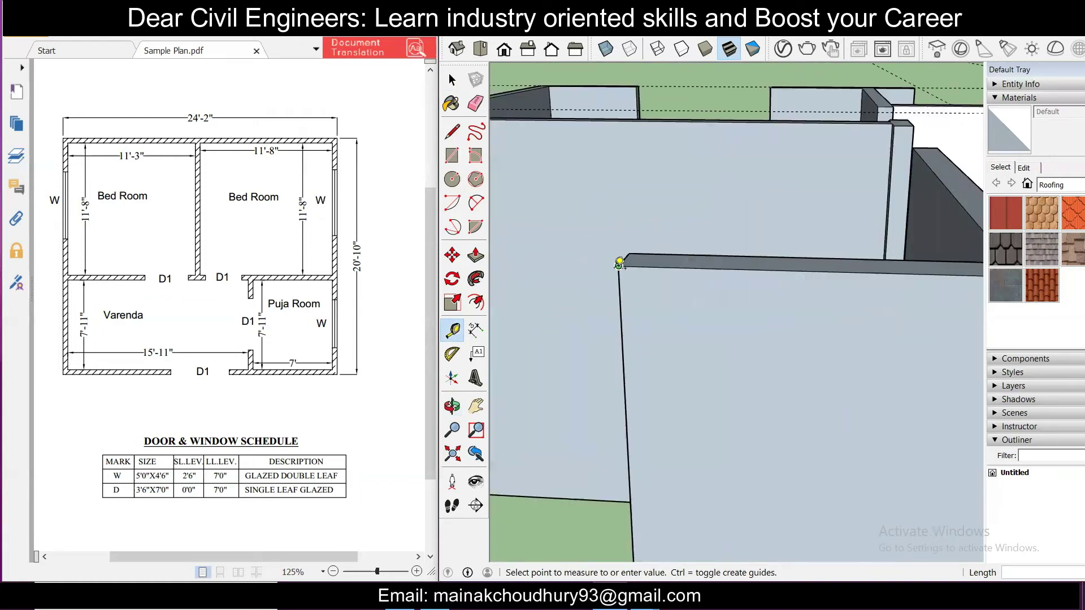
{"action": "scroll", "coordinate": [616, 266], "scroll_direction": "down", "scroll_amount": 5}
{"action": "scroll", "coordinate": [499, 292], "scroll_direction": "up", "scroll_amount": 5}
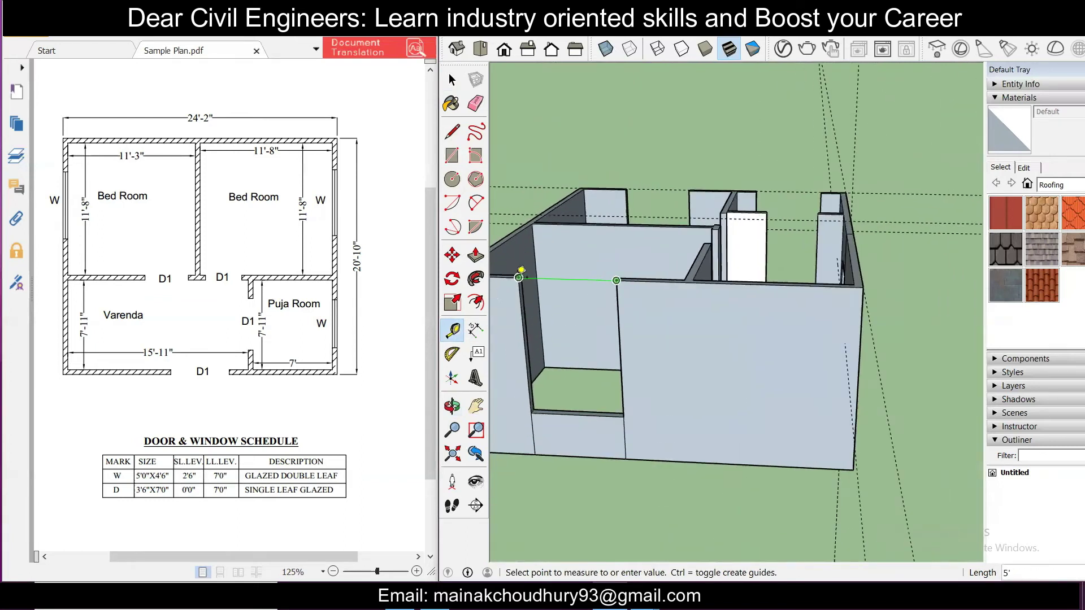
{"action": "scroll", "coordinate": [649, 286], "scroll_direction": "up", "scroll_amount": 2}
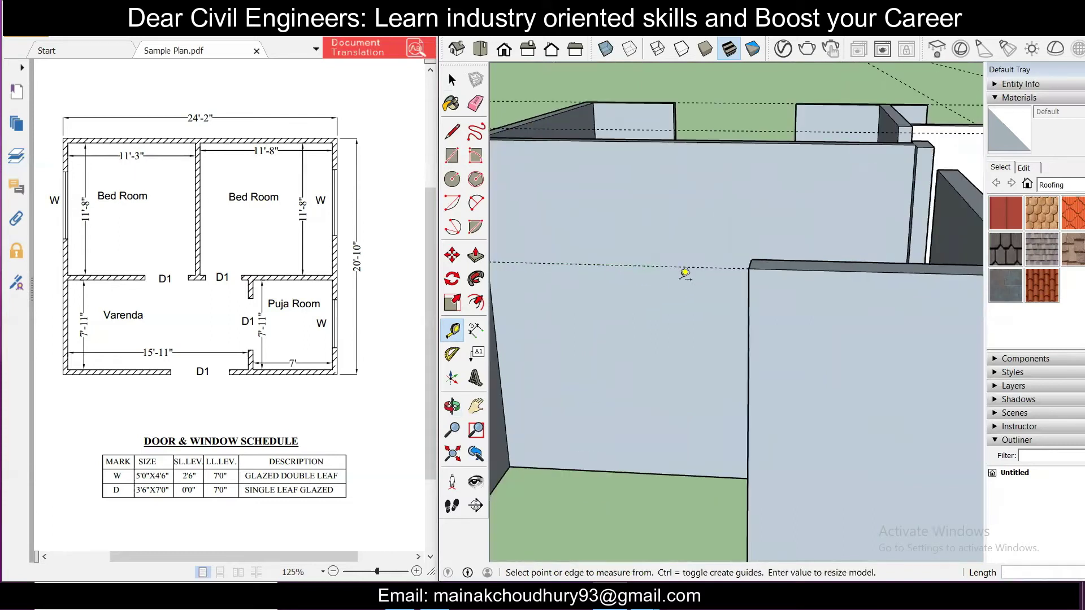
{"action": "left_click", "coordinate": [696, 267]}
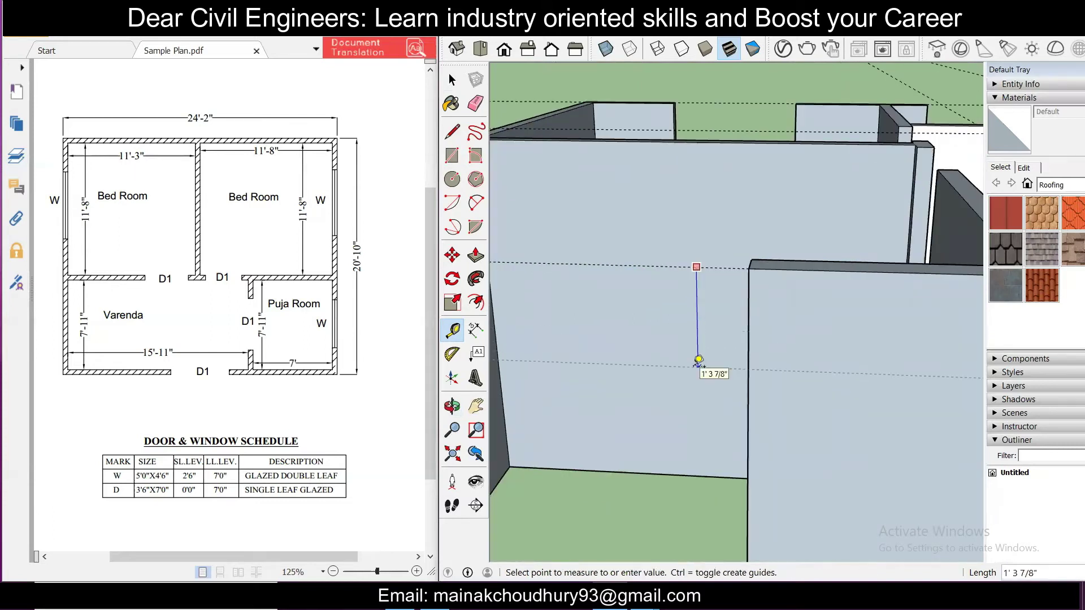
{"action": "middle_click_drag", "start_coordinate": [699, 362], "coordinate": [523, 428]}
Step: Draw a line across the left bedroom window gap's wall end at the lower guide and push-pull the face above it 5' across
{"action": "scroll", "coordinate": [557, 408], "scroll_direction": "up", "scroll_amount": 2}
{"action": "scroll", "coordinate": [557, 408], "scroll_direction": "up", "scroll_amount": 2}
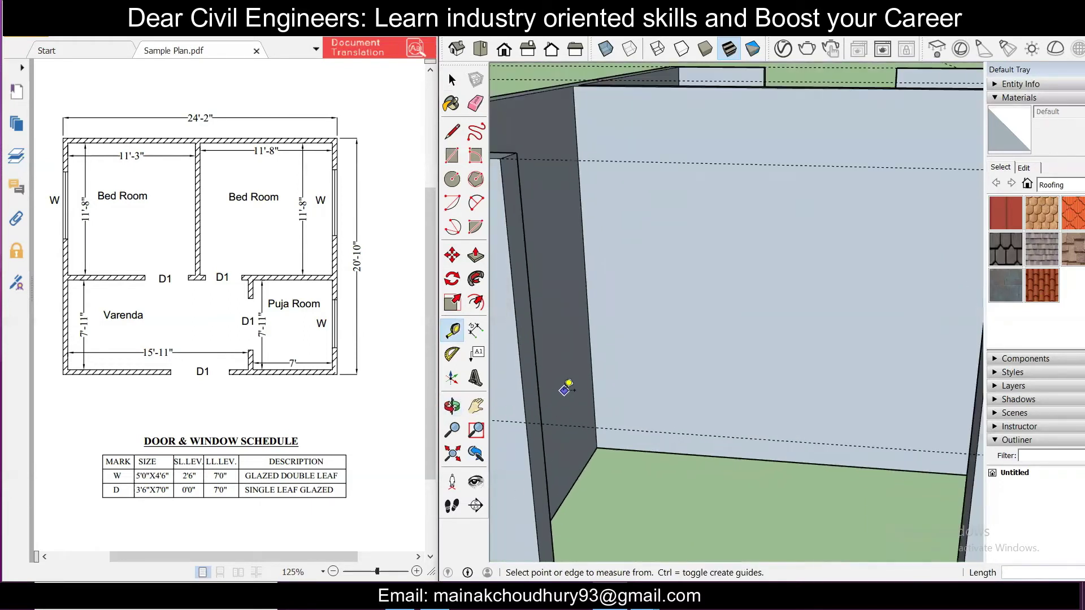
{"action": "key", "text": "l"}
{"action": "left_click", "coordinate": [526, 421]}
{"action": "key", "text": "Escape"}
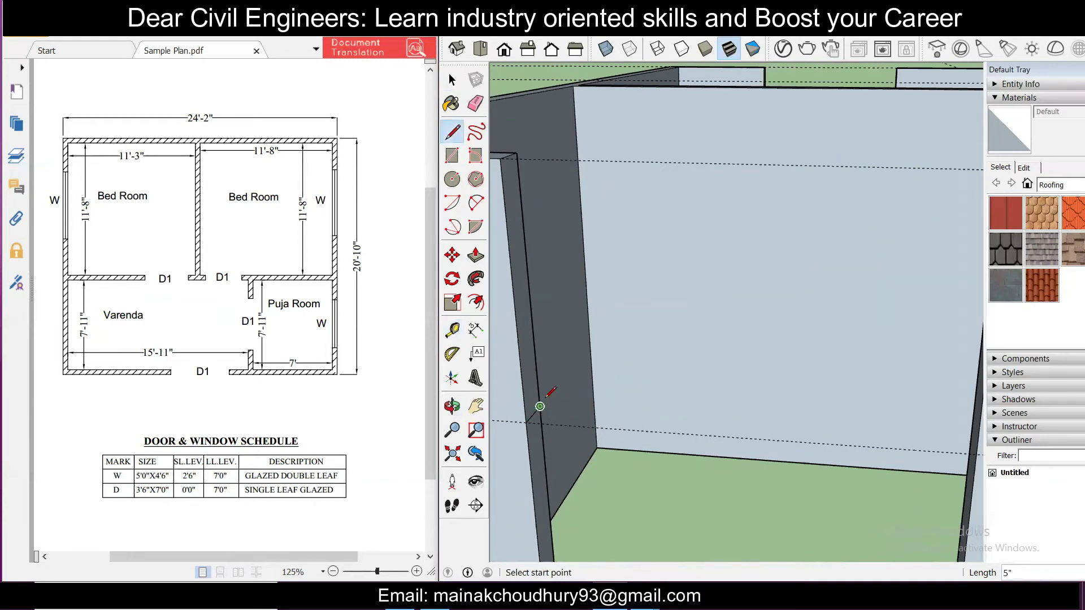
{"action": "scroll", "coordinate": [551, 396], "scroll_direction": "down", "scroll_amount": 3}
{"action": "key", "text": "p"}
{"action": "left_click", "coordinate": [534, 383]}
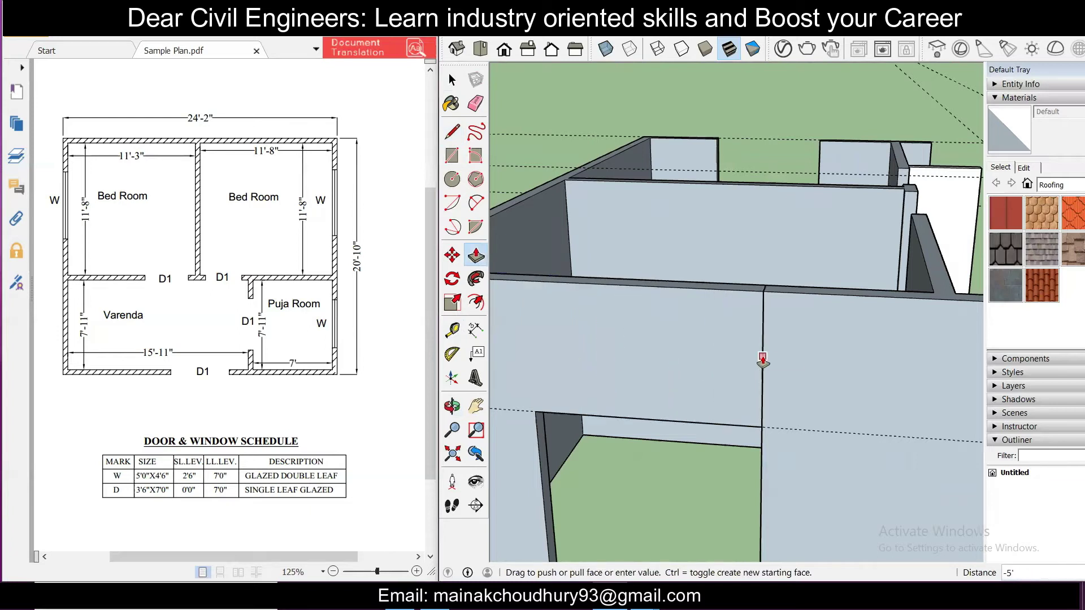
{"action": "key", "text": "Return"}
{"action": "scroll", "coordinate": [741, 363], "scroll_direction": "down", "scroll_amount": 5}
Step: Mark the lintel line on the wall end beside the puja room window gap and push-pull the face above it 5' across
{"action": "middle_click_drag", "start_coordinate": [771, 365], "coordinate": [623, 370]}
{"action": "scroll", "coordinate": [739, 446], "scroll_direction": "up", "scroll_amount": 4}
{"action": "middle_click_drag", "start_coordinate": [741, 445], "coordinate": [692, 408]}
{"action": "scroll", "coordinate": [586, 401], "scroll_direction": "down", "scroll_amount": 5}
{"action": "mouse_move", "coordinate": [593, 400]}
{"action": "middle_mouse_down"}
{"action": "mouse_move", "coordinate": [488, 420]}
{"action": "mouse_move", "coordinate": [516, 387]}
{"action": "middle_mouse_up"}
{"action": "scroll", "coordinate": [509, 363], "scroll_direction": "up", "scroll_amount": 6}
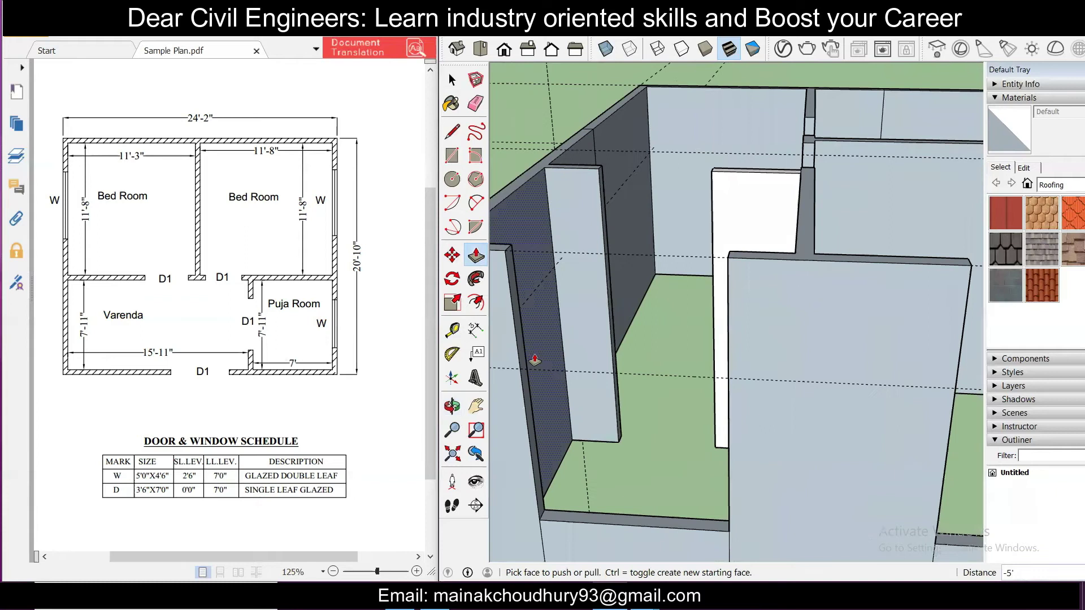
{"action": "key", "text": "l"}
{"action": "scroll", "coordinate": [523, 367], "scroll_direction": "up", "scroll_amount": 3}
{"action": "left_click", "coordinate": [515, 373]}
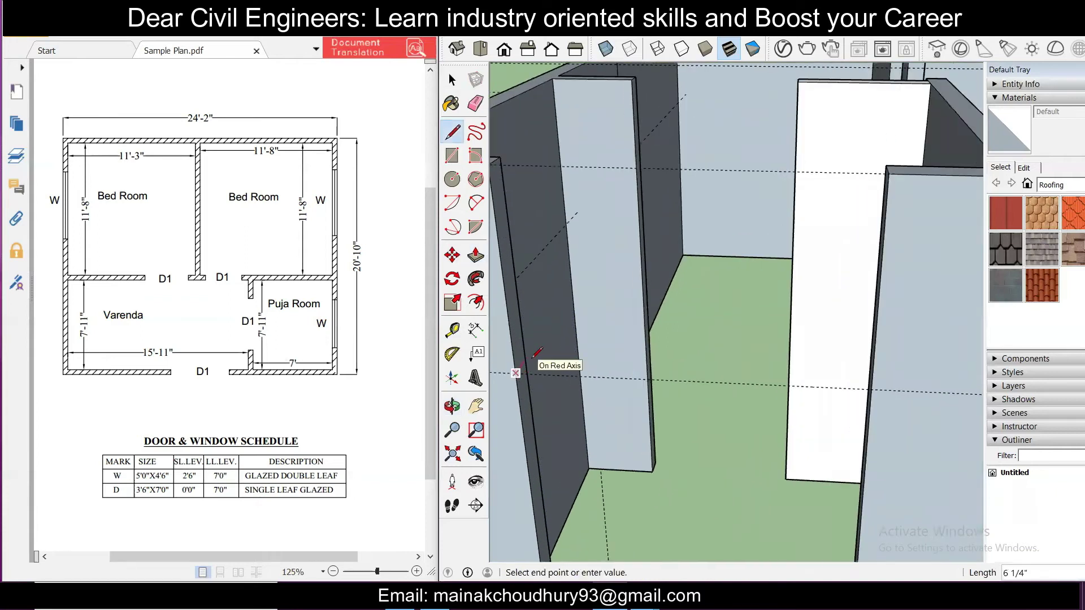
{"action": "key", "text": "Escape"}
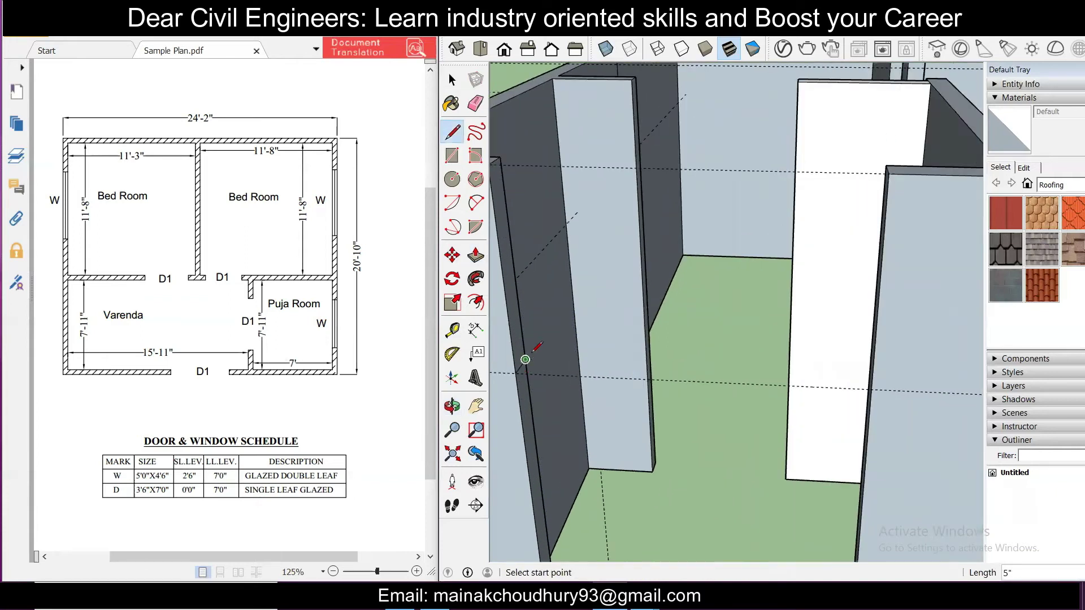
{"action": "key", "text": "p"}
{"action": "left_click", "coordinate": [517, 347]}
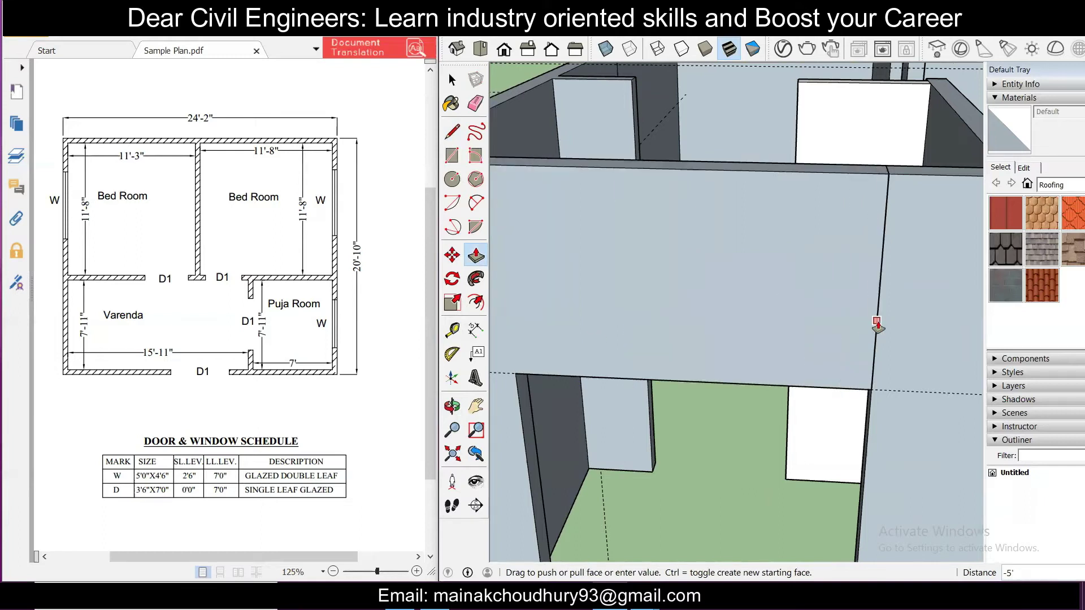
{"action": "left_click", "coordinate": [862, 329]}
Step: Mark the lintel line on the middle wall's end at the right bedroom window gap and push-pull the face above it 5' across
{"action": "middle_click_drag", "start_coordinate": [865, 339], "coordinate": [722, 345]}
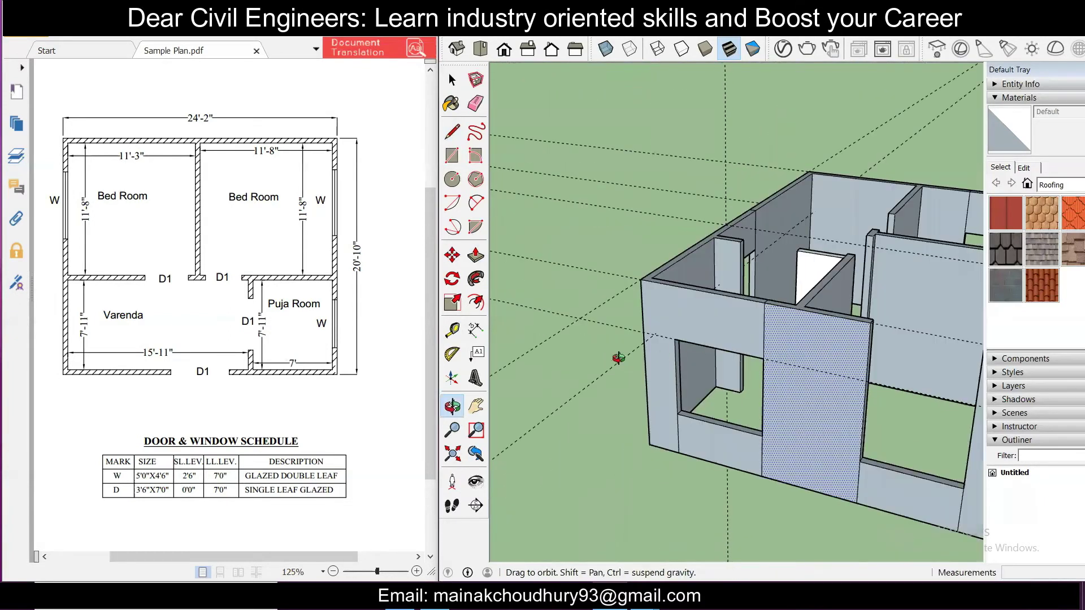
{"action": "scroll", "coordinate": [727, 388], "scroll_direction": "up", "scroll_amount": 3}
{"action": "scroll", "coordinate": [727, 396], "scroll_direction": "up", "scroll_amount": 2}
{"action": "key", "text": "l"}
{"action": "scroll", "coordinate": [742, 404], "scroll_direction": "up", "scroll_amount": 2}
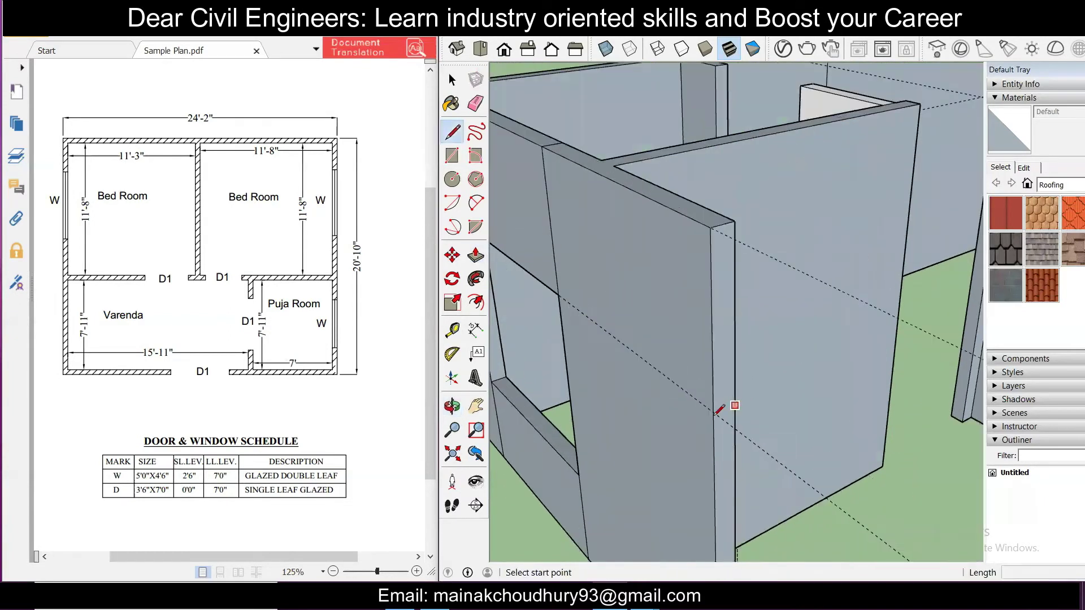
{"action": "left_click", "coordinate": [713, 412]}
{"action": "key", "text": "Escape"}
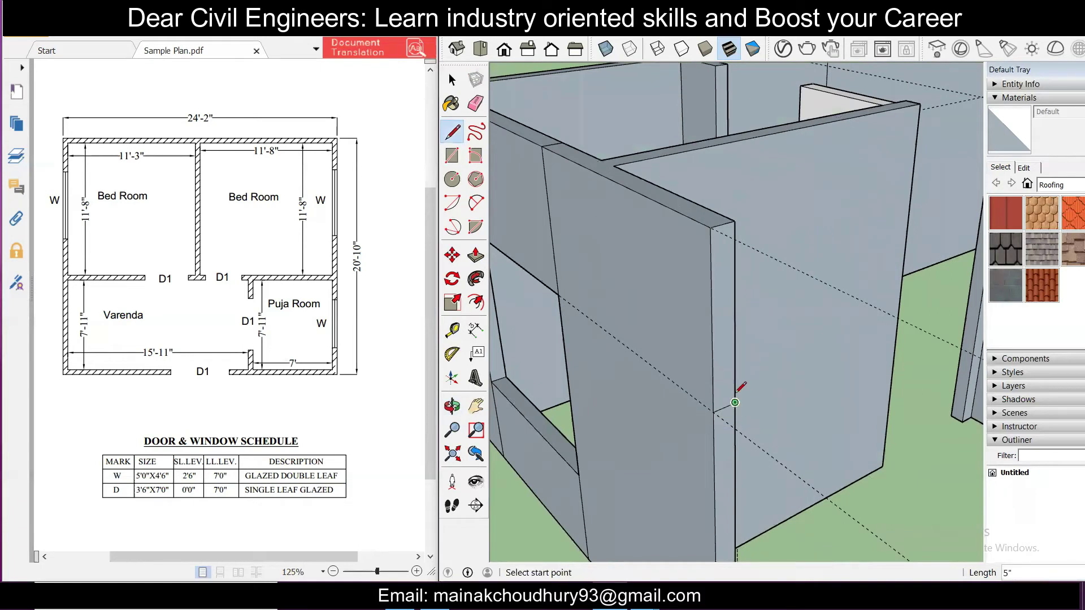
{"action": "scroll", "coordinate": [735, 402], "scroll_direction": "down", "scroll_amount": 3}
{"action": "key", "text": "p"}
{"action": "left_click", "coordinate": [729, 377]}
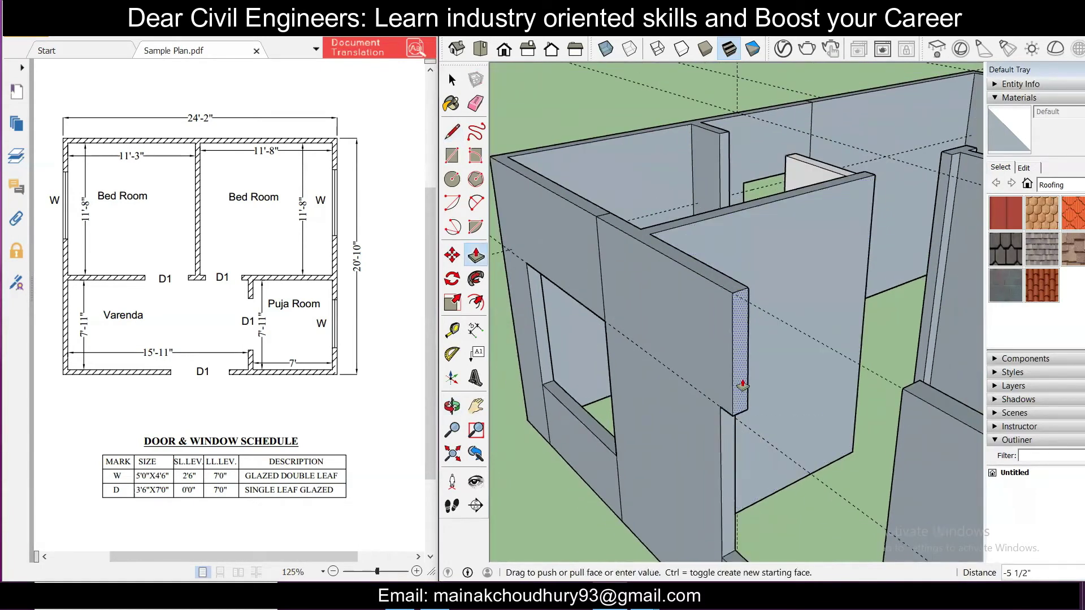
{"action": "scroll", "coordinate": [734, 389], "scroll_direction": "down", "scroll_amount": 2}
{"action": "left_click", "coordinate": [867, 429]}
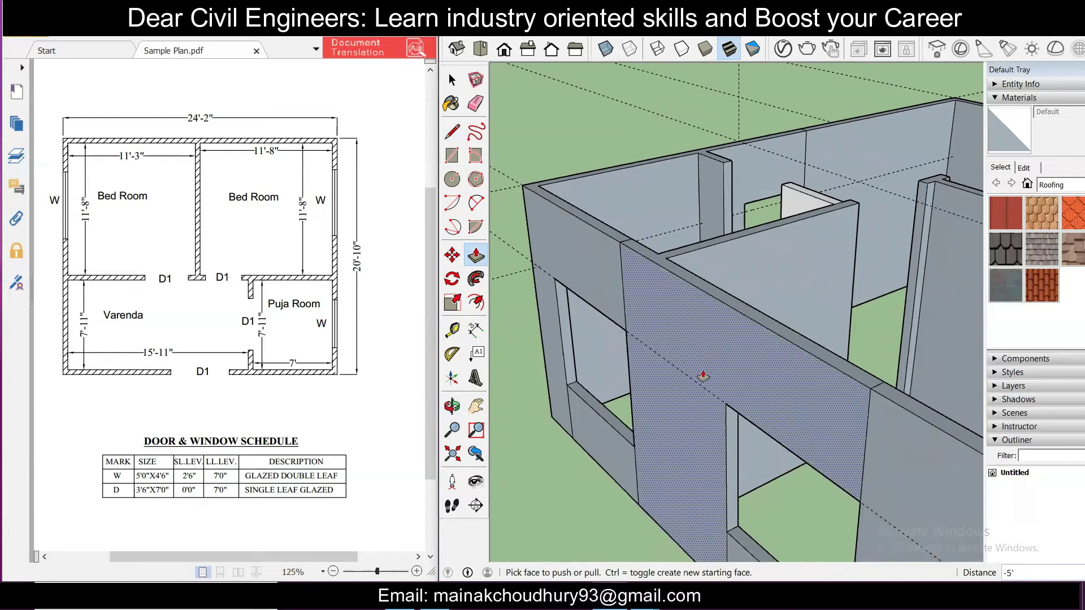
Step: Place a guide along the wall tops across the two bedroom door gaps and offset another down to the 7' lintel level
{"action": "scroll", "coordinate": [706, 374], "scroll_direction": "down", "scroll_amount": 5}
{"action": "middle_click_drag", "start_coordinate": [706, 377], "coordinate": [805, 431]}
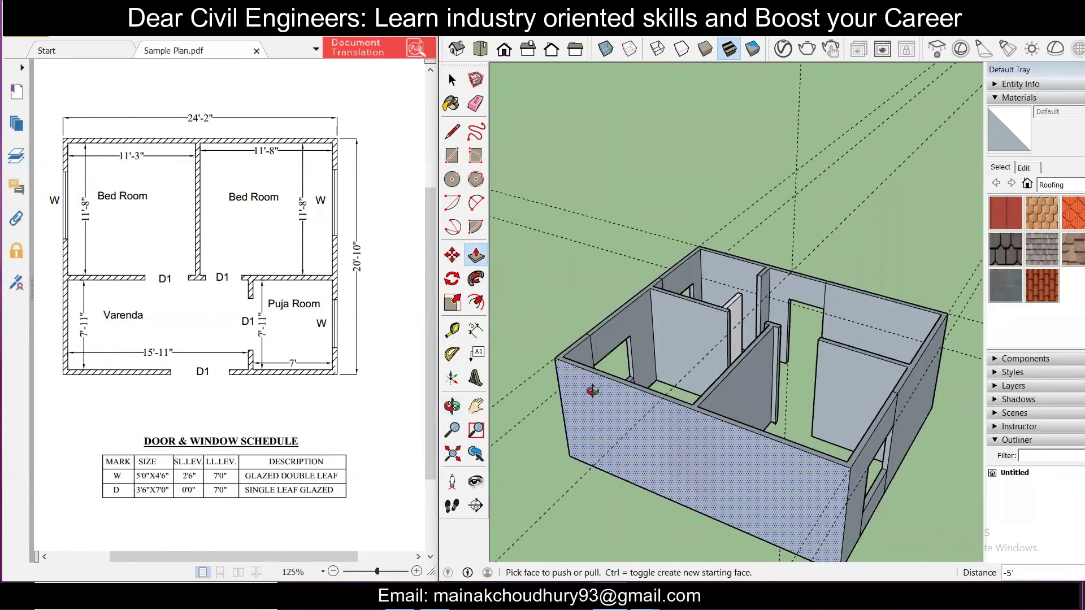
{"action": "middle_click_drag", "start_coordinate": [593, 389], "coordinate": [710, 443]}
{"action": "scroll", "coordinate": [706, 378], "scroll_direction": "up", "scroll_amount": 5}
{"action": "middle_click_drag", "start_coordinate": [528, 364], "coordinate": [697, 304]}
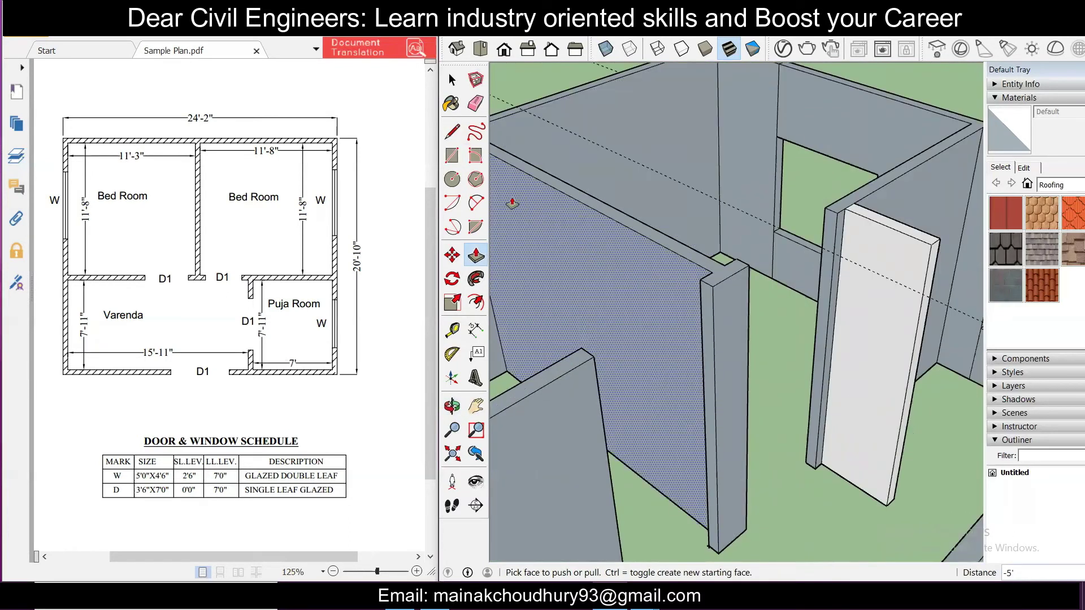
{"action": "key", "text": "t"}
{"action": "scroll", "coordinate": [718, 283], "scroll_direction": "up", "scroll_amount": 2}
{"action": "left_click", "coordinate": [729, 256]}
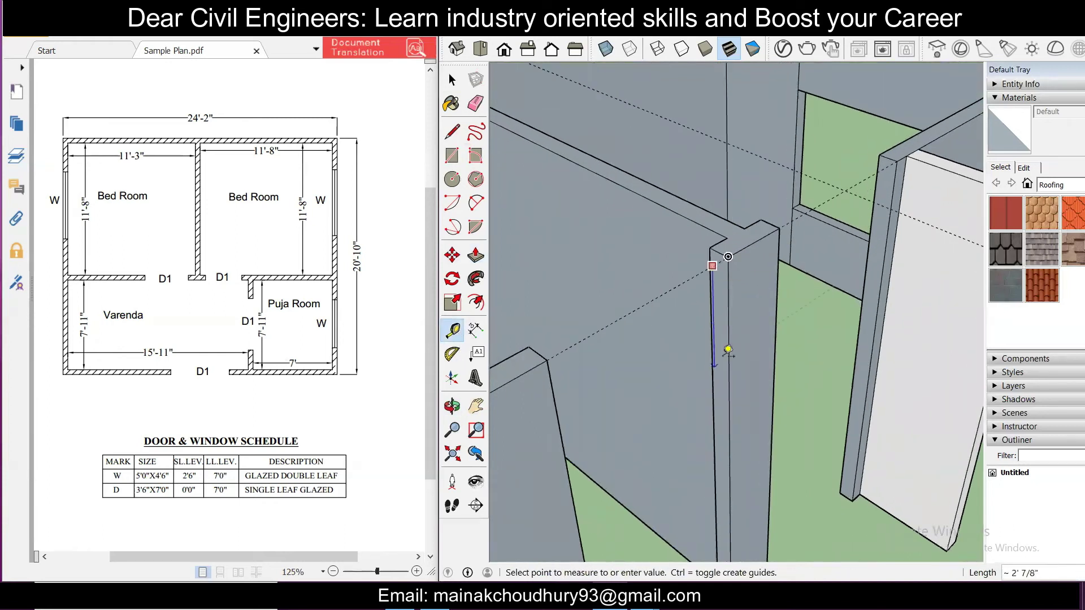
{"action": "key", "text": "Return"}
Step: Draw a line across the partition's end at the lower guide and push-pull the face above it across the left bedroom's door gap
{"action": "left_click", "coordinate": [452, 131]}
{"action": "left_click", "coordinate": [729, 397]}
{"action": "left_click", "coordinate": [715, 387]}
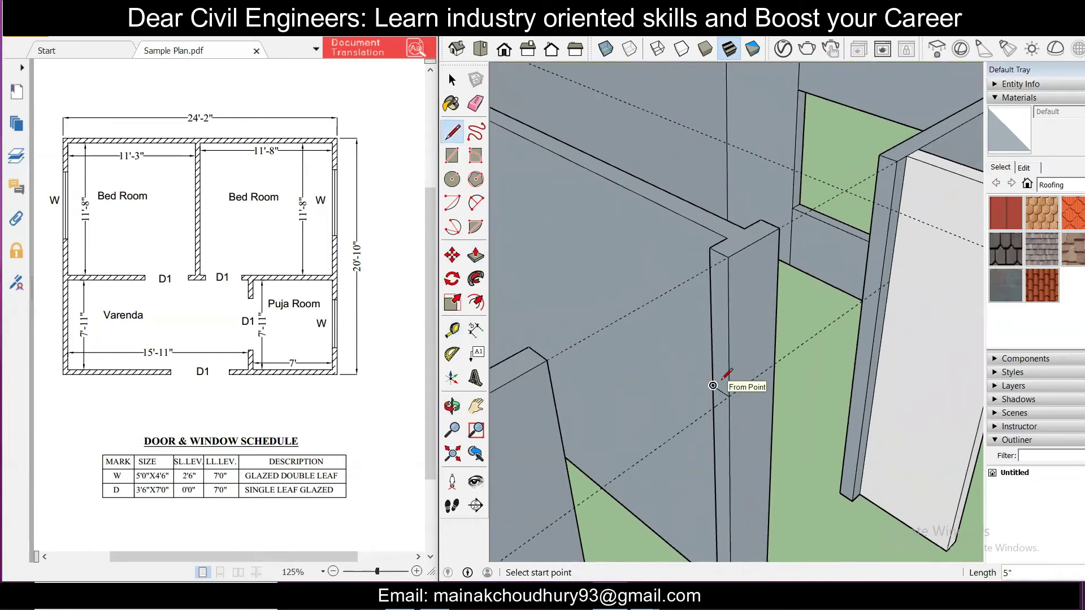
{"action": "left_click", "coordinate": [475, 255]}
{"action": "left_click", "coordinate": [720, 363]}
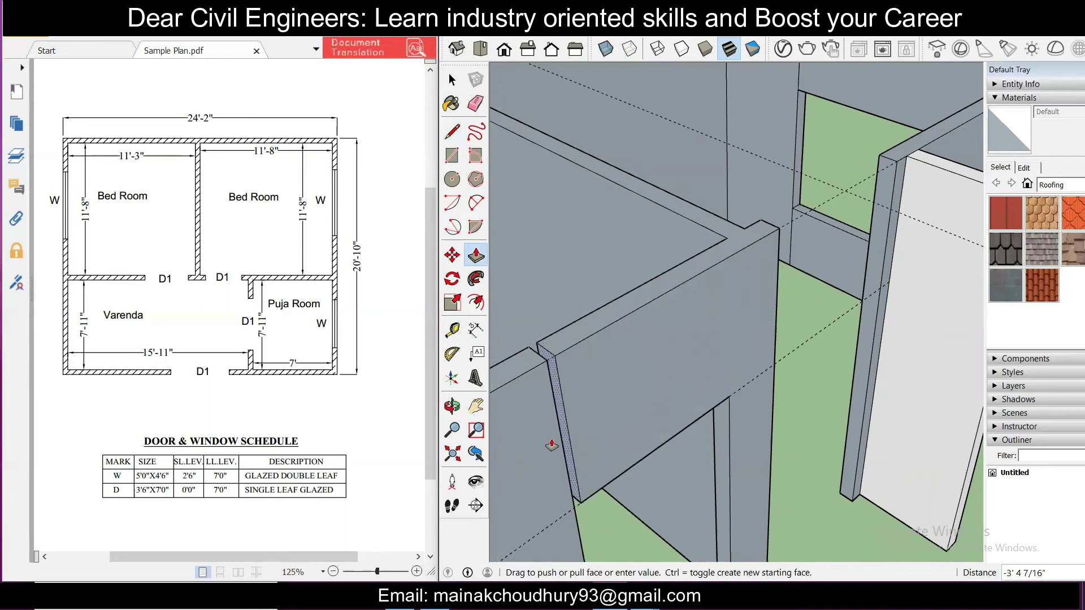
{"action": "left_click", "coordinate": [549, 442]}
Step: Mark the lintel line on the wall end beside the right bedroom's door gap and push-pull the face above it to the partition
{"action": "scroll", "coordinate": [699, 358], "scroll_direction": "down", "scroll_amount": 5}
{"action": "scroll", "coordinate": [699, 358], "scroll_direction": "up", "scroll_amount": 5}
{"action": "key", "text": "l"}
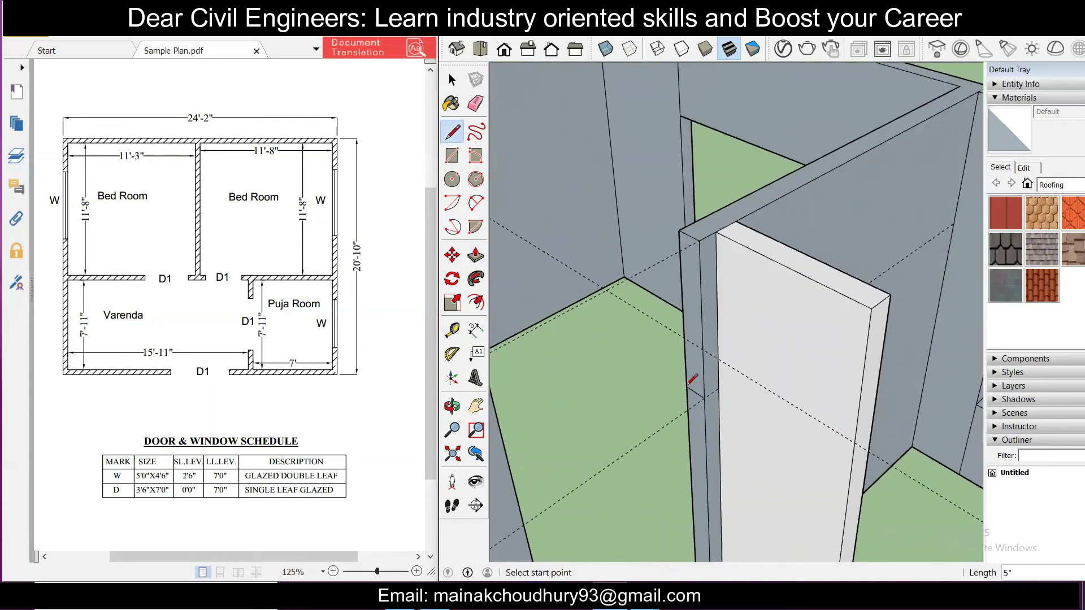
{"action": "key", "text": "p"}
{"action": "left_click", "coordinate": [676, 358]}
{"action": "scroll", "coordinate": [673, 359], "scroll_direction": "down", "scroll_amount": 2}
{"action": "left_click", "coordinate": [547, 445]}
Step: Place a guide along the wall tops across the puja room door gap and offset another down to the lintel level
{"action": "scroll", "coordinate": [547, 445], "scroll_direction": "down", "scroll_amount": 4}
{"action": "middle_click_drag", "start_coordinate": [557, 447], "coordinate": [808, 451]}
{"action": "scroll", "coordinate": [820, 441], "scroll_direction": "up", "scroll_amount": 4}
{"action": "middle_click_drag", "start_coordinate": [865, 441], "coordinate": [865, 373]}
{"action": "key", "text": "l"}
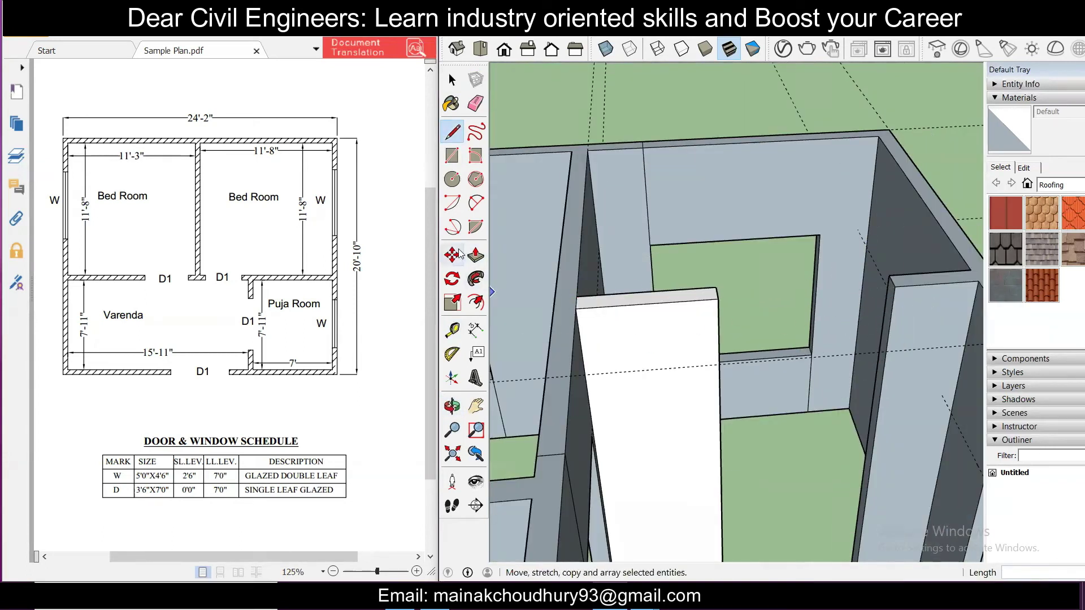
{"action": "left_click", "coordinate": [452, 330]}
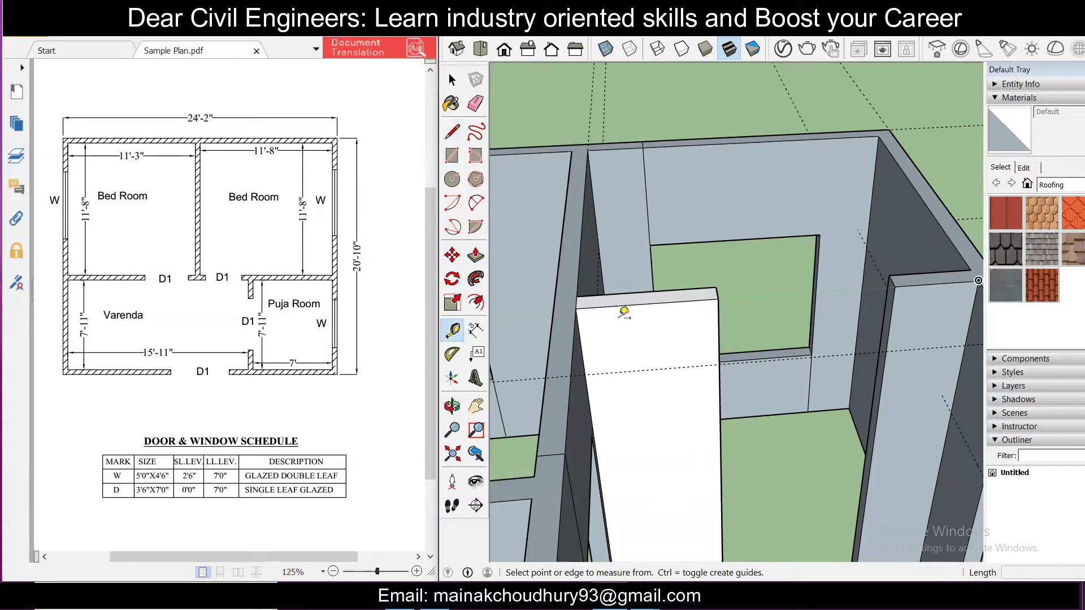
{"action": "left_click", "coordinate": [576, 309]}
{"action": "scroll", "coordinate": [667, 290], "scroll_direction": "down", "scroll_amount": 2}
{"action": "left_click", "coordinate": [888, 282]}
{"action": "scroll", "coordinate": [862, 285], "scroll_direction": "up", "scroll_amount": 4}
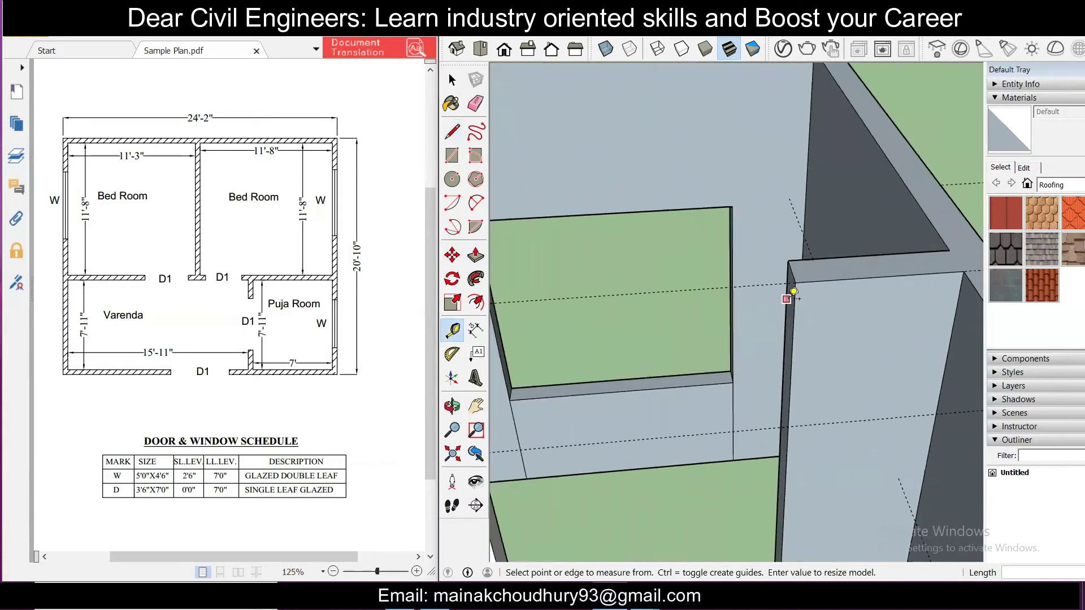
{"action": "left_click", "coordinate": [777, 282]}
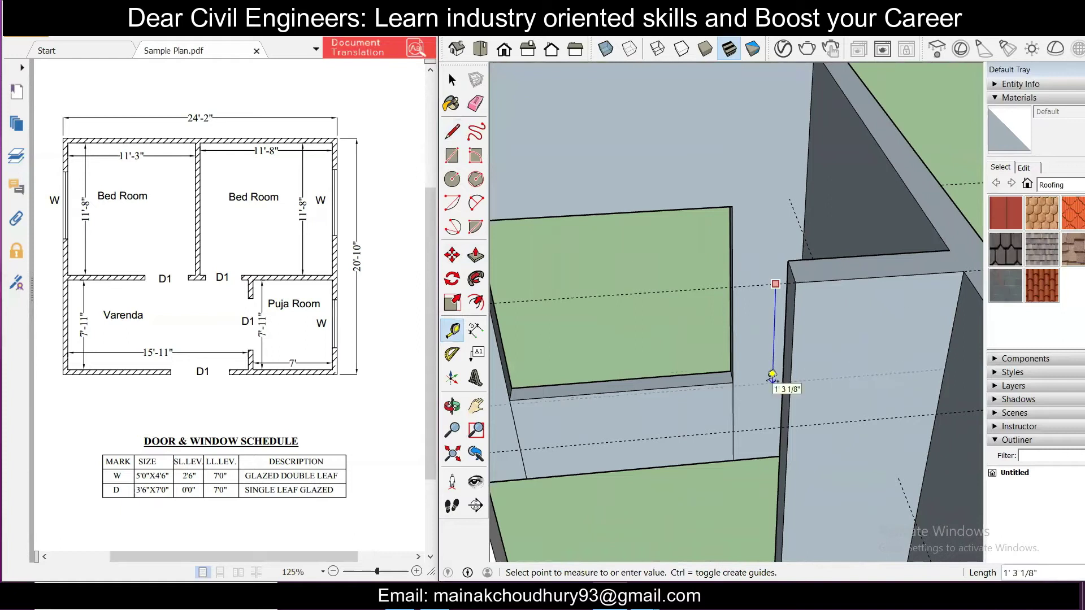
{"action": "left_click", "coordinate": [772, 375]}
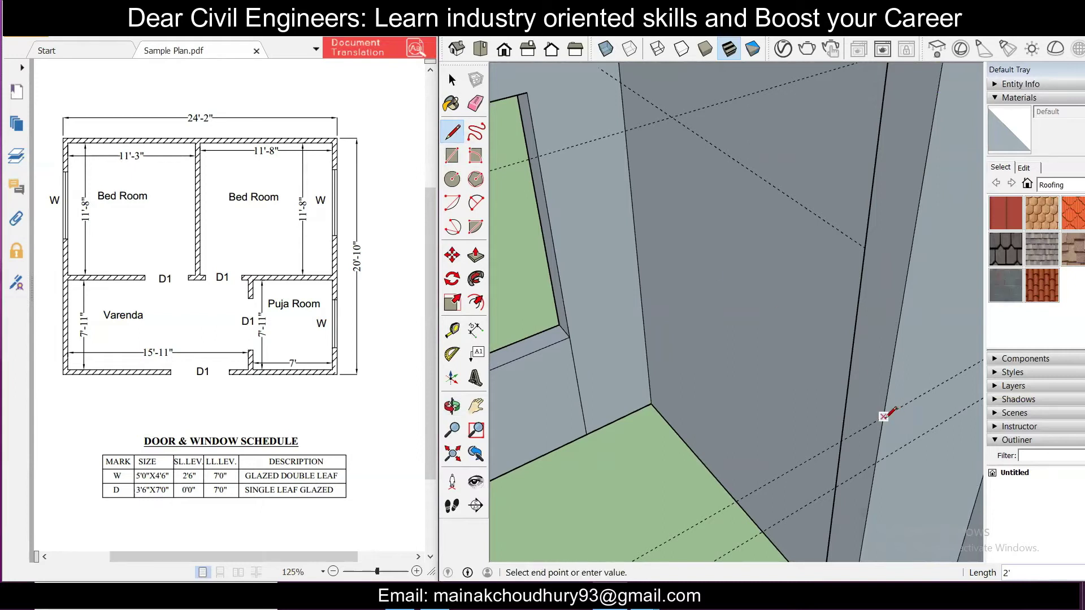
Step: Draw the lintel line across the wall end at the puja room door gap and push-pull the face above it 3' 6" across
{"action": "left_click", "coordinate": [848, 386]}
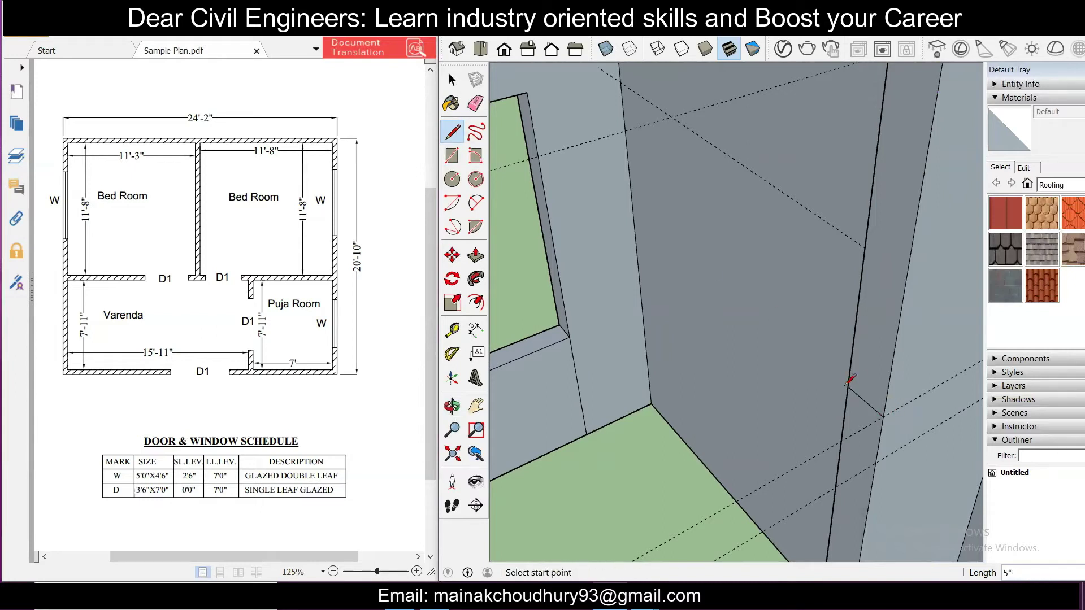
{"action": "scroll", "coordinate": [807, 380], "scroll_direction": "down", "scroll_amount": 3}
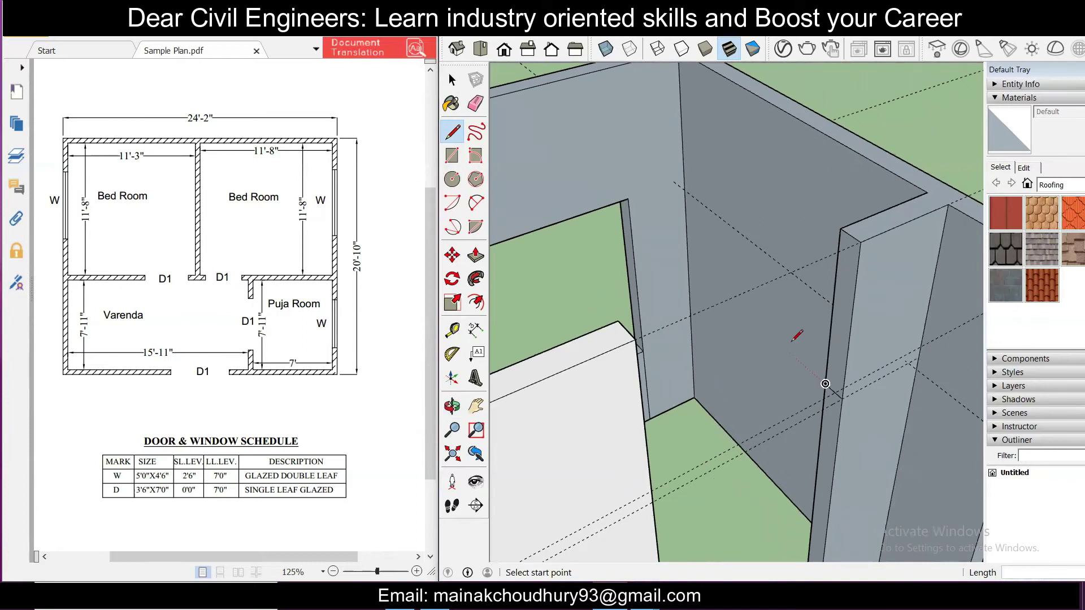
{"action": "key", "text": "p"}
{"action": "left_click", "coordinate": [842, 345]}
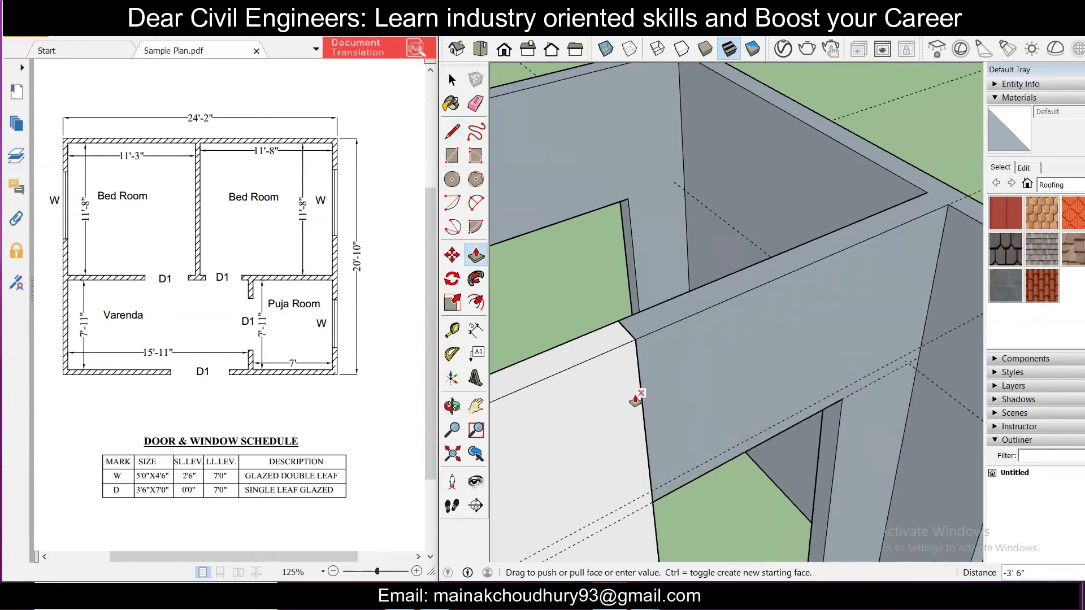
{"action": "left_click", "coordinate": [640, 393]}
Step: Erase the leftover construction guides running across and around the house
{"action": "scroll", "coordinate": [638, 377], "scroll_direction": "down", "scroll_amount": 4}
{"action": "middle_click_drag", "start_coordinate": [851, 385], "coordinate": [571, 443]}
{"action": "scroll", "coordinate": [759, 379], "scroll_direction": "down", "scroll_amount": 4}
{"action": "middle_click_drag", "start_coordinate": [790, 380], "coordinate": [865, 305]}
{"action": "middle_click_drag", "start_coordinate": [673, 451], "coordinate": [647, 447]}
{"action": "scroll", "coordinate": [801, 404], "scroll_direction": "down", "scroll_amount": 6}
{"action": "key", "text": "e"}
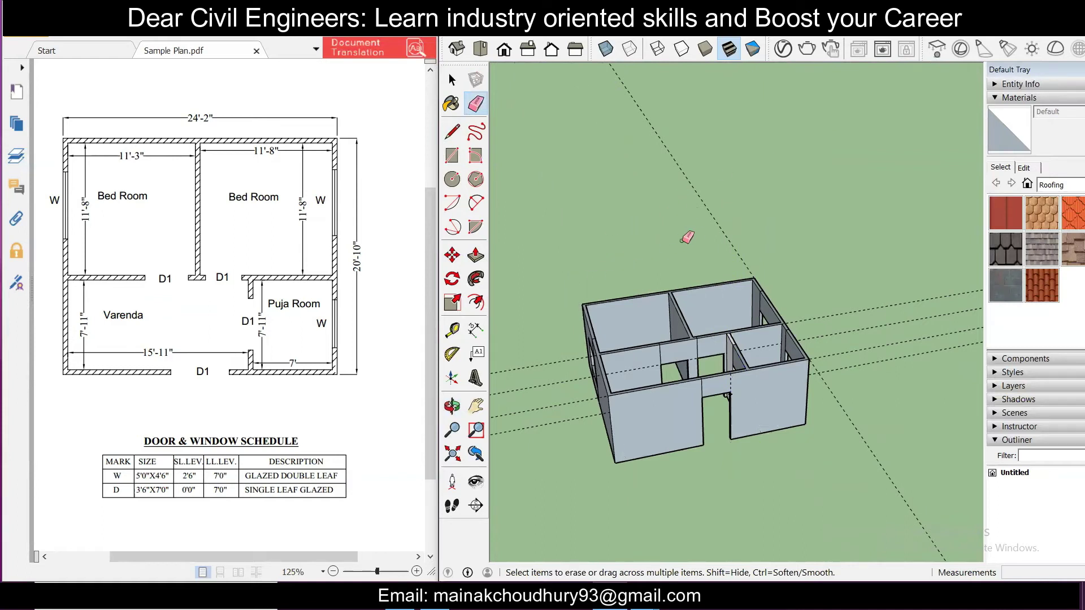
{"action": "left_click_drag", "start_coordinate": [851, 396], "coordinate": [842, 327]}
{"action": "scroll", "coordinate": [790, 332], "scroll_direction": "up", "scroll_amount": 6}
{"action": "left_click", "coordinate": [767, 328]}
{"action": "scroll", "coordinate": [756, 344], "scroll_direction": "down", "scroll_amount": 5}
{"action": "middle_click_drag", "start_coordinate": [792, 362], "coordinate": [627, 328]}
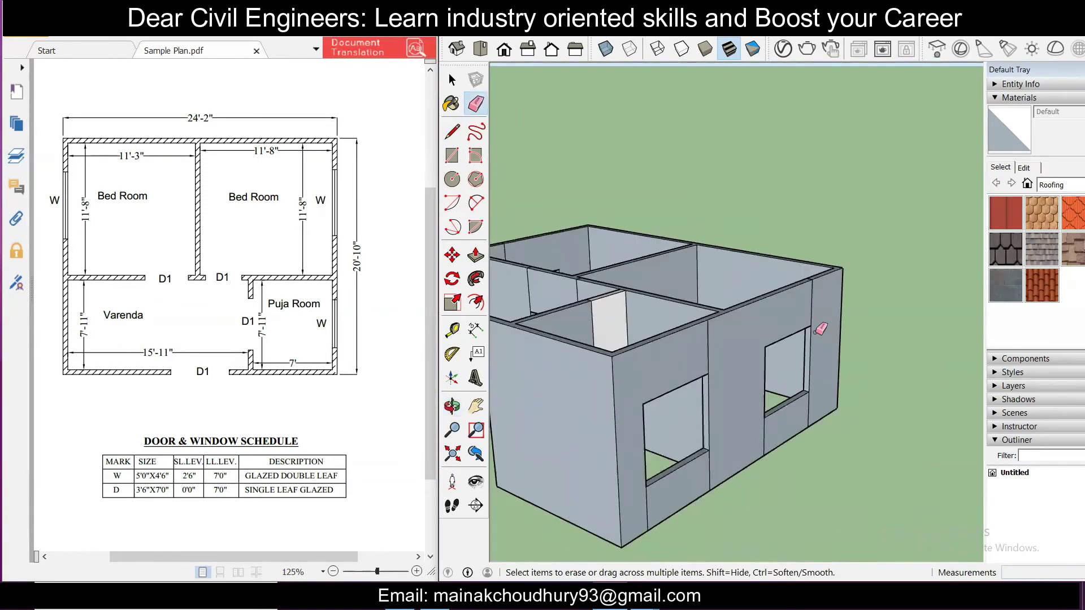
Step: Erase the vertical seam lines beside the right bedroom and puja room windows on the outer wall
{"action": "scroll", "coordinate": [817, 330], "scroll_direction": "up", "scroll_amount": 2}
{"action": "left_click", "coordinate": [813, 316]}
{"action": "scroll", "coordinate": [717, 478], "scroll_direction": "down", "scroll_amount": 3}
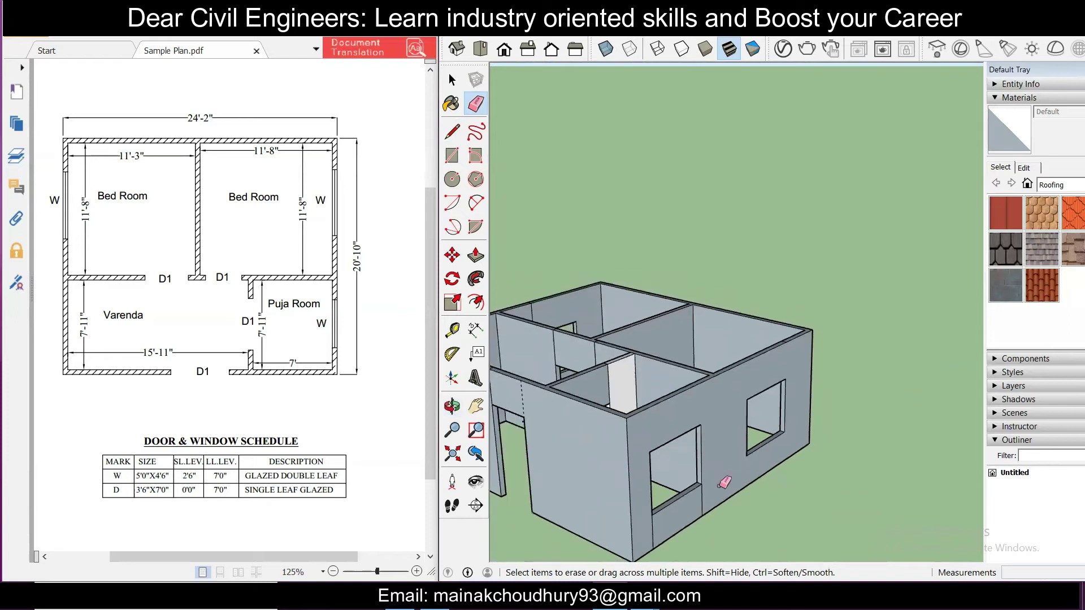
{"action": "scroll", "coordinate": [686, 475], "scroll_direction": "up", "scroll_amount": 3}
{"action": "scroll", "coordinate": [820, 430], "scroll_direction": "down", "scroll_amount": 3}
Step: Erase the seam lines around the left bedroom window and the seam across the front wall's top by the main door
{"action": "scroll", "coordinate": [717, 428], "scroll_direction": "up", "scroll_amount": 2}
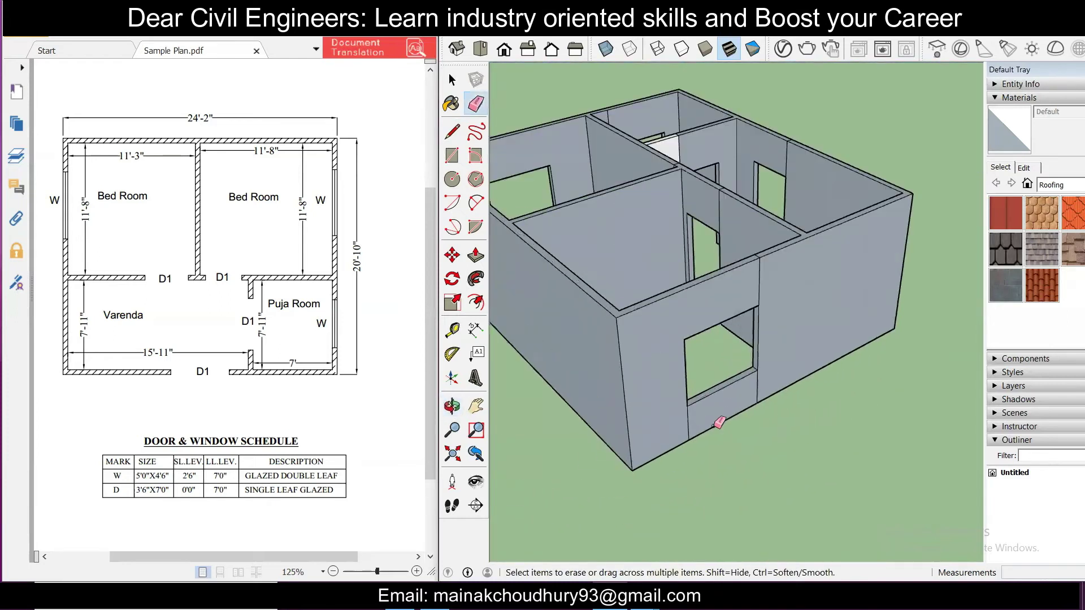
{"action": "scroll", "coordinate": [765, 377], "scroll_direction": "up", "scroll_amount": 2}
{"action": "scroll", "coordinate": [712, 216], "scroll_direction": "up", "scroll_amount": 3}
{"action": "left_click", "coordinate": [699, 209]}
{"action": "scroll", "coordinate": [707, 218], "scroll_direction": "down", "scroll_amount": 5}
{"action": "mouse_move", "coordinate": [783, 257]}
{"action": "middle_mouse_down"}
{"action": "mouse_move", "coordinate": [873, 212]}
{"action": "mouse_move", "coordinate": [782, 265]}
{"action": "middle_mouse_up"}
{"action": "scroll", "coordinate": [867, 205], "scroll_direction": "up", "scroll_amount": 2}
{"action": "left_click", "coordinate": [810, 218]}
{"action": "scroll", "coordinate": [740, 243], "scroll_direction": "up", "scroll_amount": 4}
{"action": "left_click", "coordinate": [713, 238]}
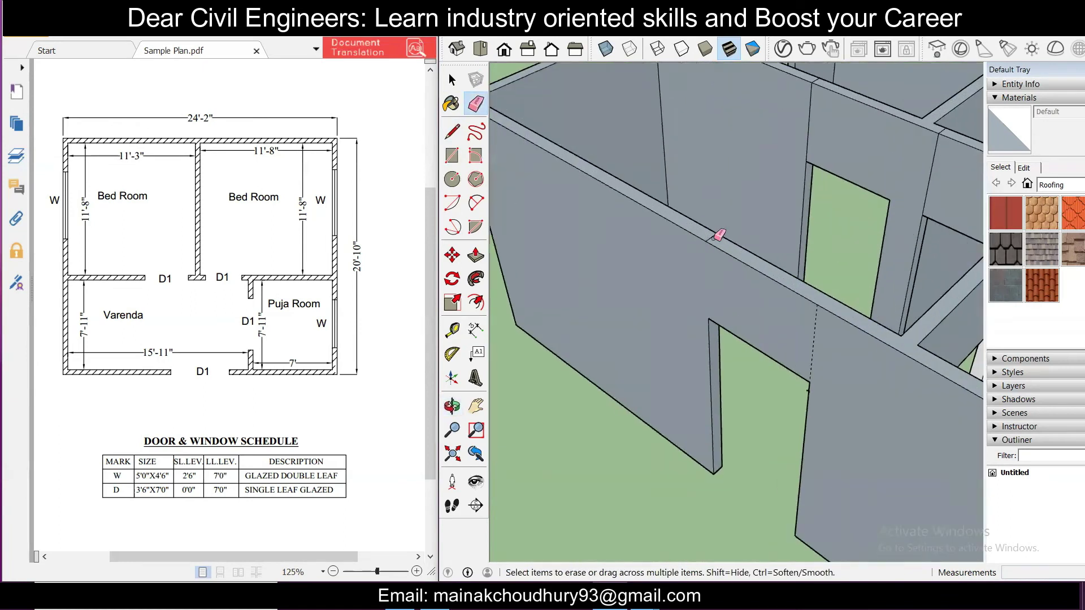
Step: View the house from the top and erase the short seam lines crossing the wall tops
{"action": "scroll", "coordinate": [713, 239], "scroll_direction": "down", "scroll_amount": 4}
{"action": "left_click", "coordinate": [480, 49]}
{"action": "scroll", "coordinate": [791, 407], "scroll_direction": "down", "scroll_amount": 3}
{"action": "scroll", "coordinate": [605, 220], "scroll_direction": "up", "scroll_amount": 3}
{"action": "scroll", "coordinate": [600, 212], "scroll_direction": "down", "scroll_amount": 3}
{"action": "scroll", "coordinate": [928, 226], "scroll_direction": "up", "scroll_amount": 3}
{"action": "scroll", "coordinate": [766, 407], "scroll_direction": "down", "scroll_amount": 2}
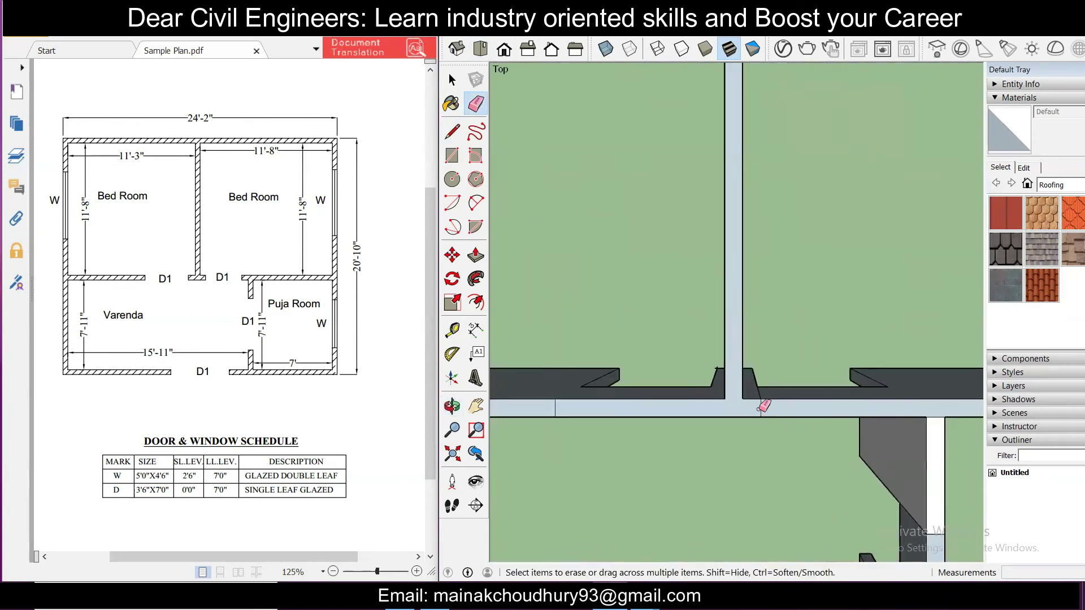
{"action": "scroll", "coordinate": [689, 444], "scroll_direction": "down", "scroll_amount": 2}
{"action": "scroll", "coordinate": [760, 424], "scroll_direction": "down", "scroll_amount": 2}
{"action": "middle_click_drag", "start_coordinate": [770, 405], "coordinate": [746, 453]}
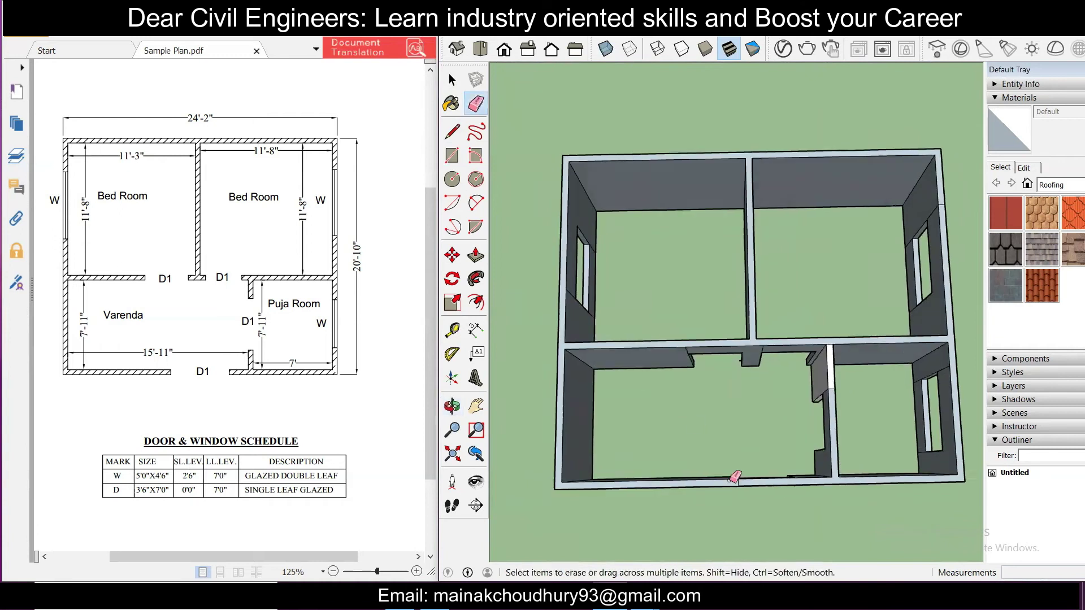
{"action": "scroll", "coordinate": [738, 477], "scroll_direction": "up", "scroll_amount": 4}
{"action": "left_click", "coordinate": [805, 106]}
{"action": "left_click", "coordinate": [597, 128]}
Step: Erase the remaining seam lines on the wall faces beside the window and door openings
{"action": "scroll", "coordinate": [587, 134], "scroll_direction": "down", "scroll_amount": 4}
{"action": "mouse_move", "coordinate": [803, 271]}
{"action": "middle_mouse_down"}
{"action": "mouse_move", "coordinate": [816, 160]}
{"action": "mouse_move", "coordinate": [671, 76]}
{"action": "middle_mouse_up"}
{"action": "scroll", "coordinate": [904, 203], "scroll_direction": "down", "scroll_amount": 1}
{"action": "middle_click_drag", "start_coordinate": [950, 220], "coordinate": [885, 228]}
{"action": "scroll", "coordinate": [905, 203], "scroll_direction": "up", "scroll_amount": 4}
{"action": "left_click", "coordinate": [883, 127]}
{"action": "scroll", "coordinate": [871, 147], "scroll_direction": "down", "scroll_amount": 3}
{"action": "mouse_move", "coordinate": [729, 198]}
{"action": "middle_mouse_down"}
{"action": "mouse_move", "coordinate": [883, 221]}
{"action": "mouse_move", "coordinate": [904, 209]}
{"action": "middle_mouse_up"}
{"action": "left_click", "coordinate": [718, 139]}
{"action": "left_click", "coordinate": [815, 249]}
Step: Reverse the white face of the puja room partition on the veranda side
{"action": "scroll", "coordinate": [820, 245], "scroll_direction": "down", "scroll_amount": 5}
{"action": "mouse_move", "coordinate": [831, 346]}
{"action": "middle_mouse_down"}
{"action": "mouse_move", "coordinate": [724, 477]}
{"action": "mouse_move", "coordinate": [706, 433]}
{"action": "mouse_move", "coordinate": [850, 445]}
{"action": "mouse_move", "coordinate": [896, 523]}
{"action": "mouse_move", "coordinate": [926, 509]}
{"action": "middle_mouse_up"}
{"action": "scroll", "coordinate": [833, 307], "scroll_direction": "up", "scroll_amount": 4}
{"action": "key", "text": "space"}
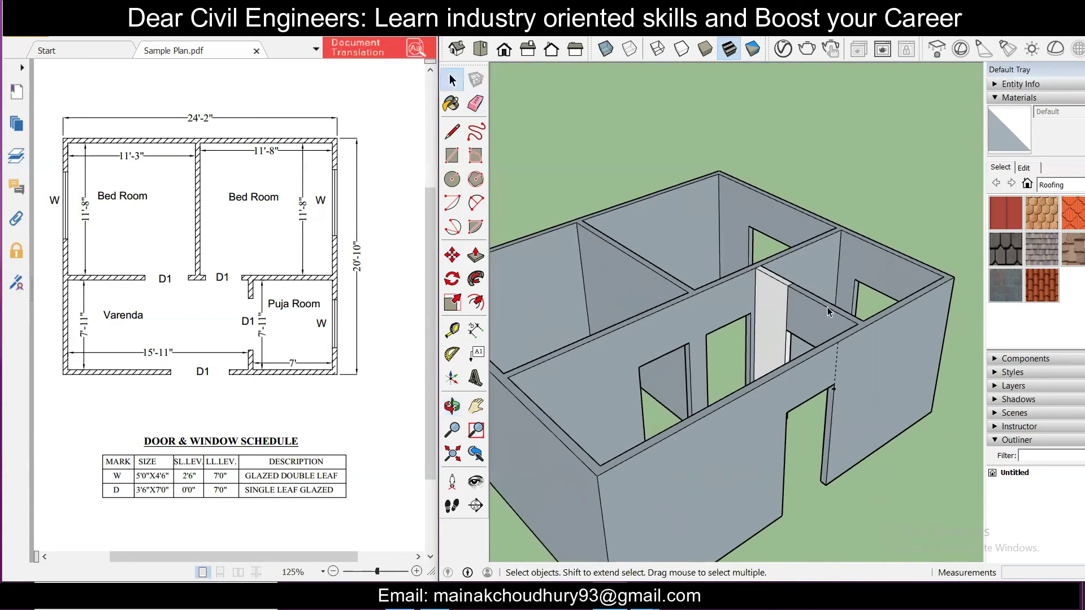
{"action": "right_click", "coordinate": [767, 300]}
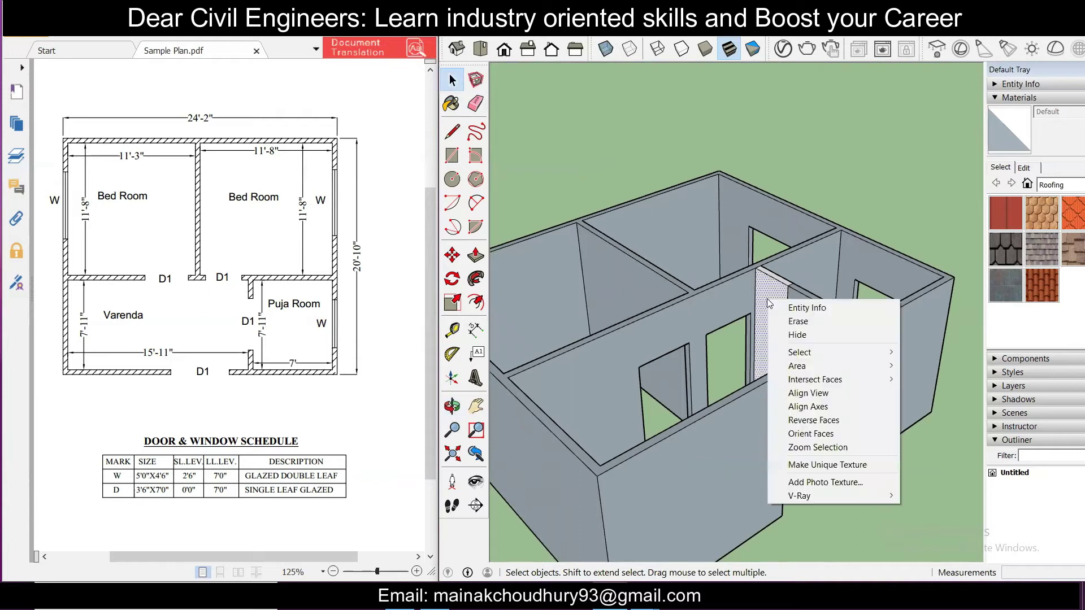
{"action": "left_click", "coordinate": [815, 421]}
{"action": "scroll", "coordinate": [806, 285], "scroll_direction": "down", "scroll_amount": 2}
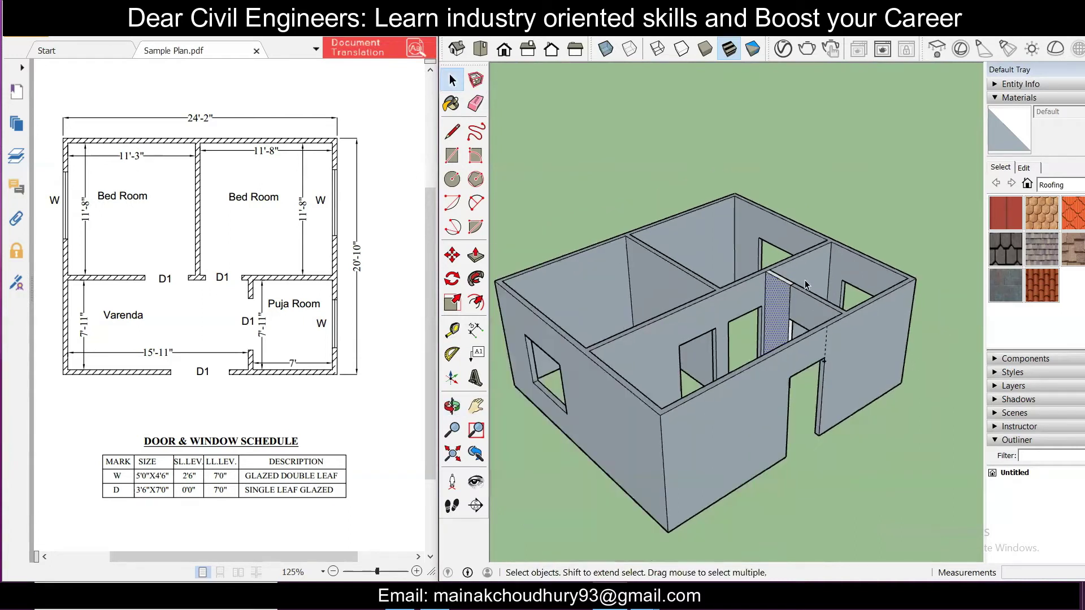
{"action": "double_click", "coordinate": [774, 304]}
{"action": "scroll", "coordinate": [787, 287], "scroll_direction": "down", "scroll_amount": 2}
{"action": "scroll", "coordinate": [804, 283], "scroll_direction": "up", "scroll_amount": 3}
{"action": "middle_click_drag", "start_coordinate": [795, 307], "coordinate": [792, 337]}
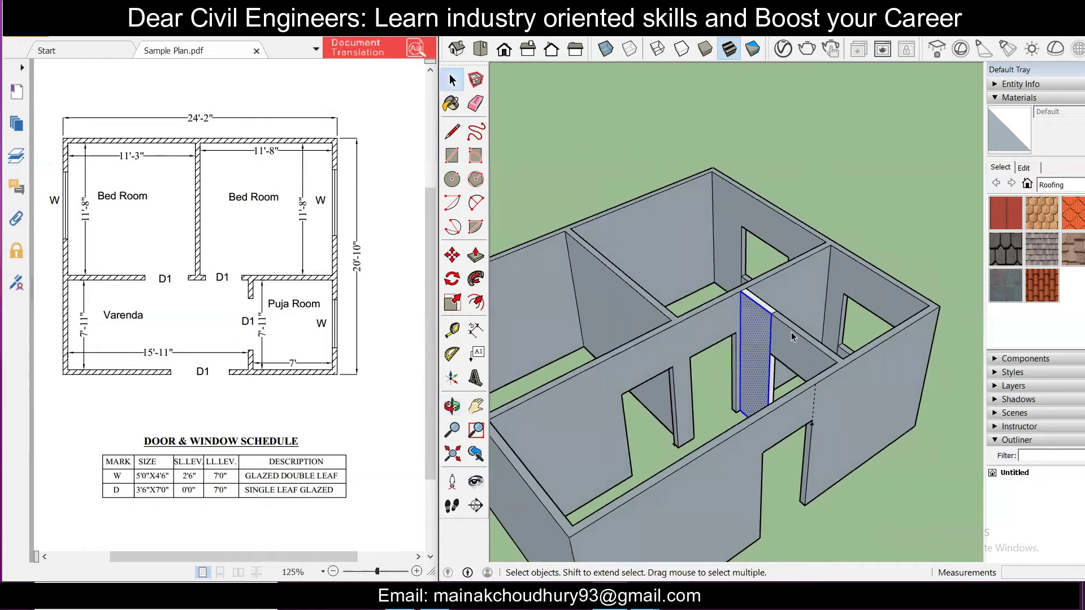
{"action": "triple_click", "coordinate": [755, 334]}
{"action": "left_click", "coordinate": [764, 308]}
{"action": "double_click", "coordinate": [765, 309]}
{"action": "triple_click", "coordinate": [756, 320]}
{"action": "left_click", "coordinate": [756, 334]}
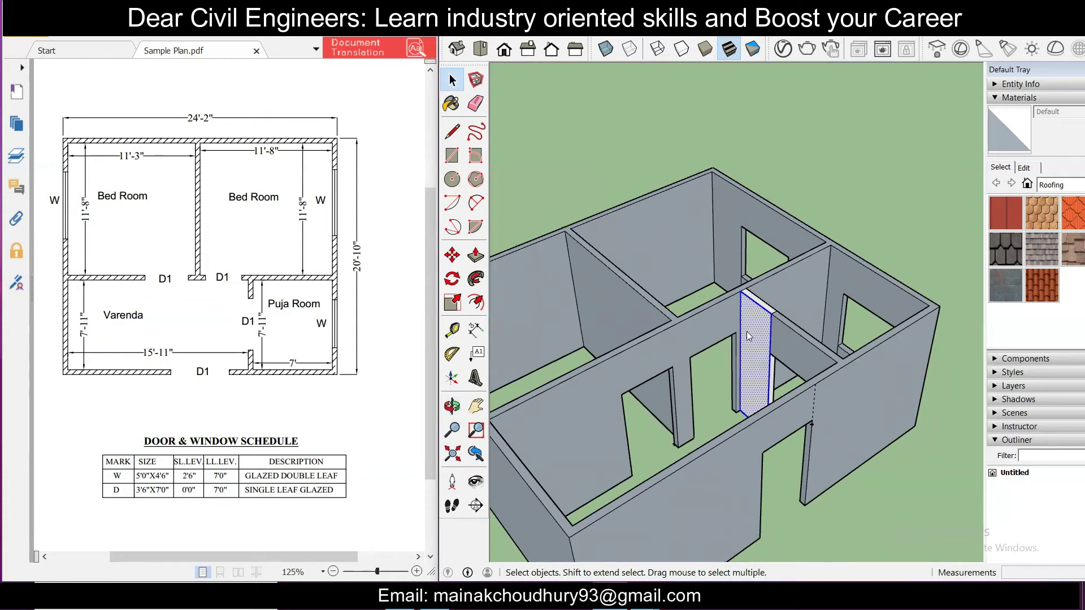
{"action": "right_click", "coordinate": [746, 332]}
{"action": "left_click", "coordinate": [784, 465]}
Step: Reverse the partition's white face on the puja room side
{"action": "middle_click_drag", "start_coordinate": [783, 452], "coordinate": [482, 425]}
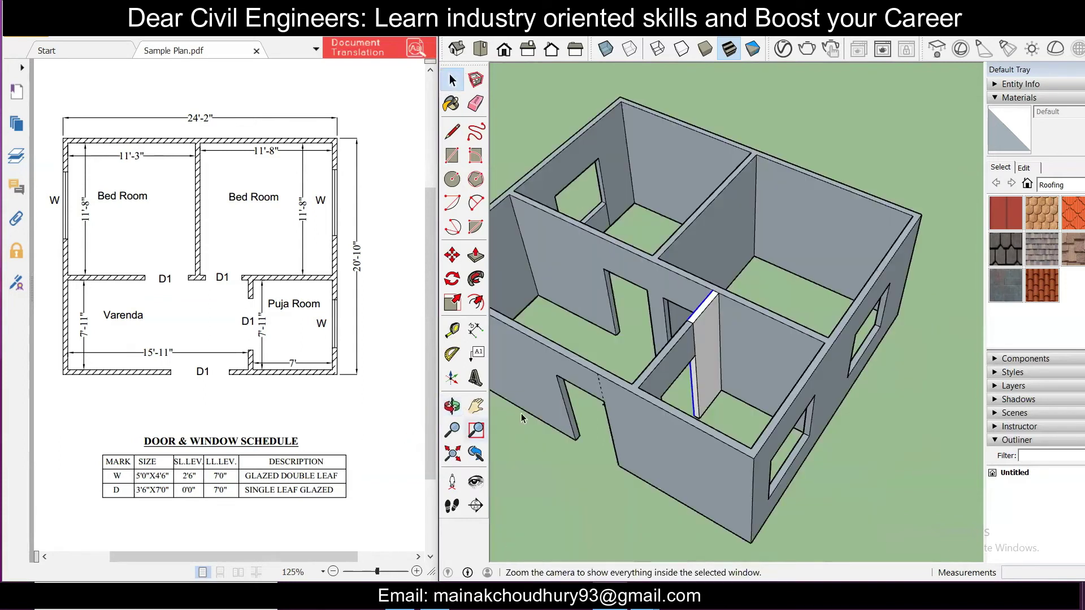
{"action": "triple_click", "coordinate": [704, 337]}
{"action": "left_click", "coordinate": [704, 338]}
{"action": "double_click", "coordinate": [704, 337]}
{"action": "right_click", "coordinate": [704, 337]}
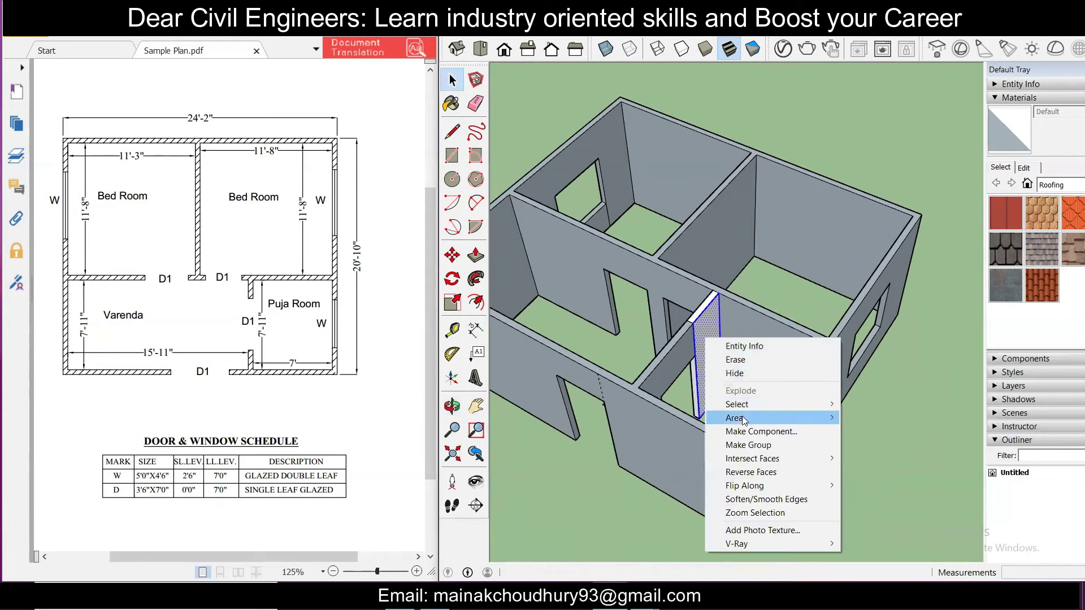
{"action": "left_click", "coordinate": [751, 472]}
{"action": "scroll", "coordinate": [706, 320], "scroll_direction": "up", "scroll_amount": 3}
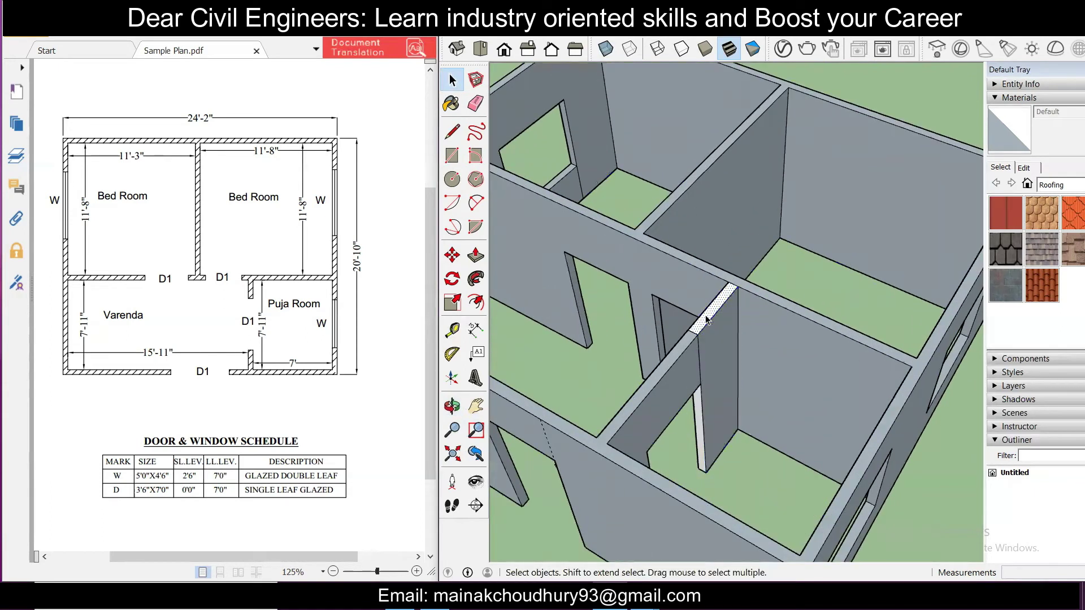
Step: Reverse the partition's white top face and its white end face at the puja room door opening
{"action": "right_click", "coordinate": [707, 317]}
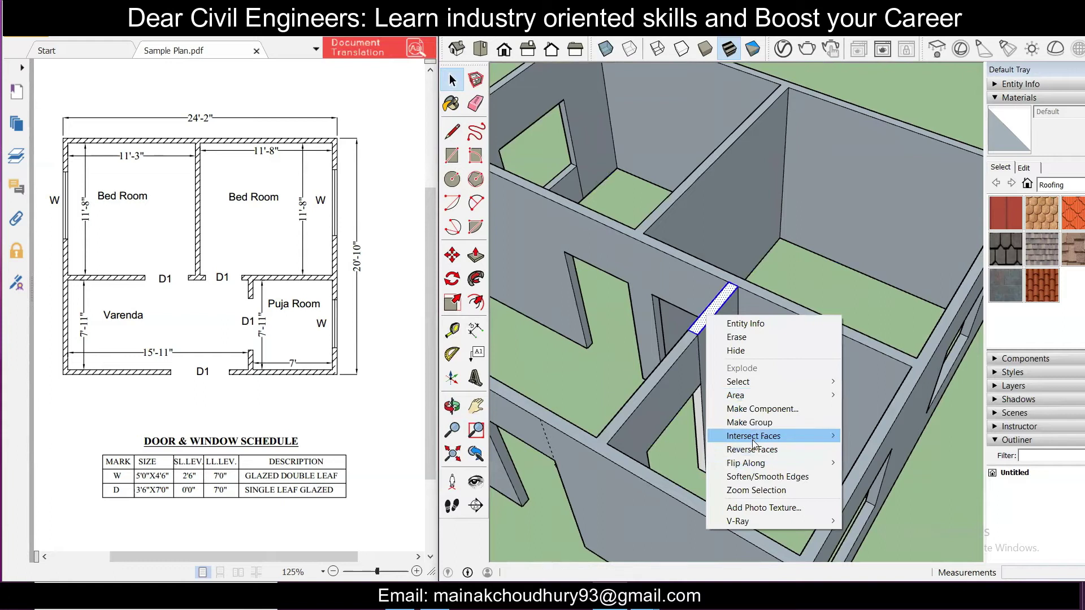
{"action": "left_click", "coordinate": [753, 450]}
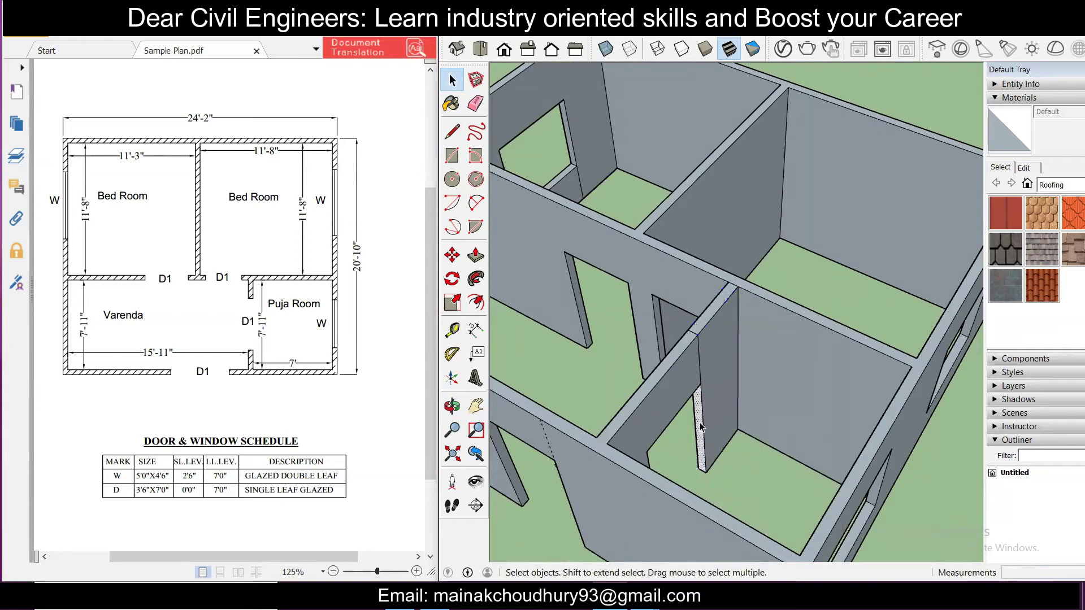
{"action": "right_click", "coordinate": [701, 428]}
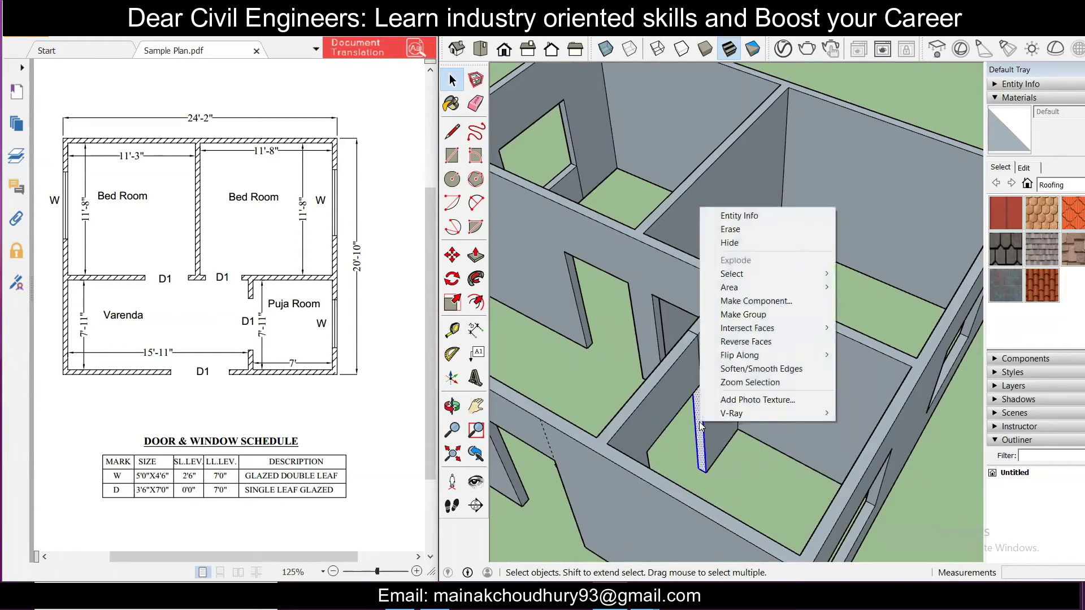
{"action": "left_click", "coordinate": [762, 339]}
{"action": "middle_click_drag", "start_coordinate": [763, 345], "coordinate": [532, 367]}
{"action": "scroll", "coordinate": [821, 366], "scroll_direction": "down", "scroll_amount": 3}
{"action": "scroll", "coordinate": [718, 353], "scroll_direction": "down", "scroll_amount": 2}
{"action": "scroll", "coordinate": [724, 351], "scroll_direction": "up", "scroll_amount": 5}
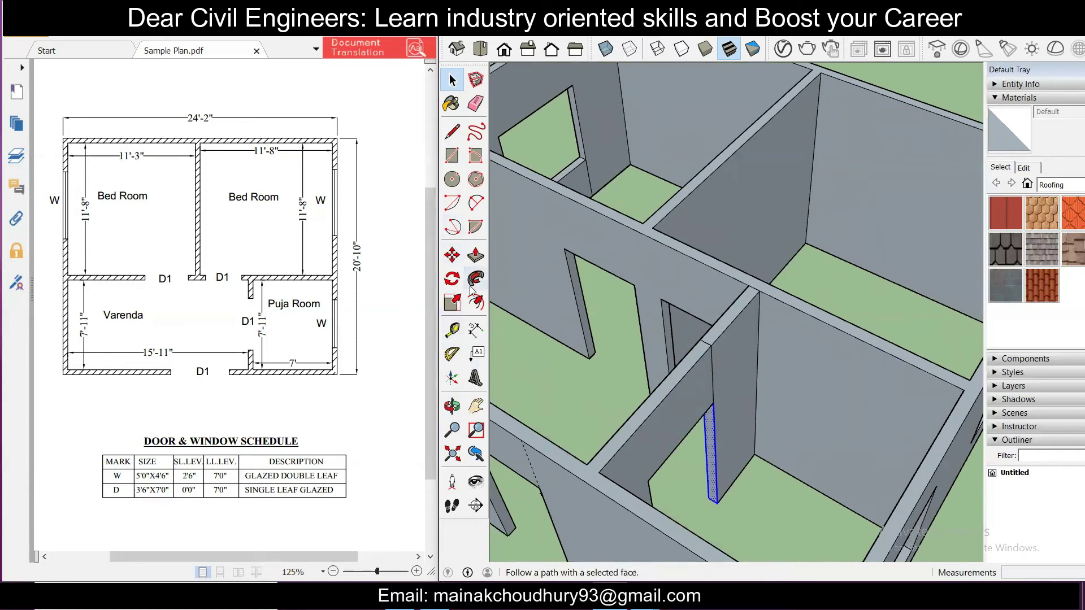
Step: Erase the vertical seam lines on the puja room partition above the door opening
{"action": "key", "text": "e"}
{"action": "left_click_drag", "start_coordinate": [713, 372], "coordinate": [711, 362]}
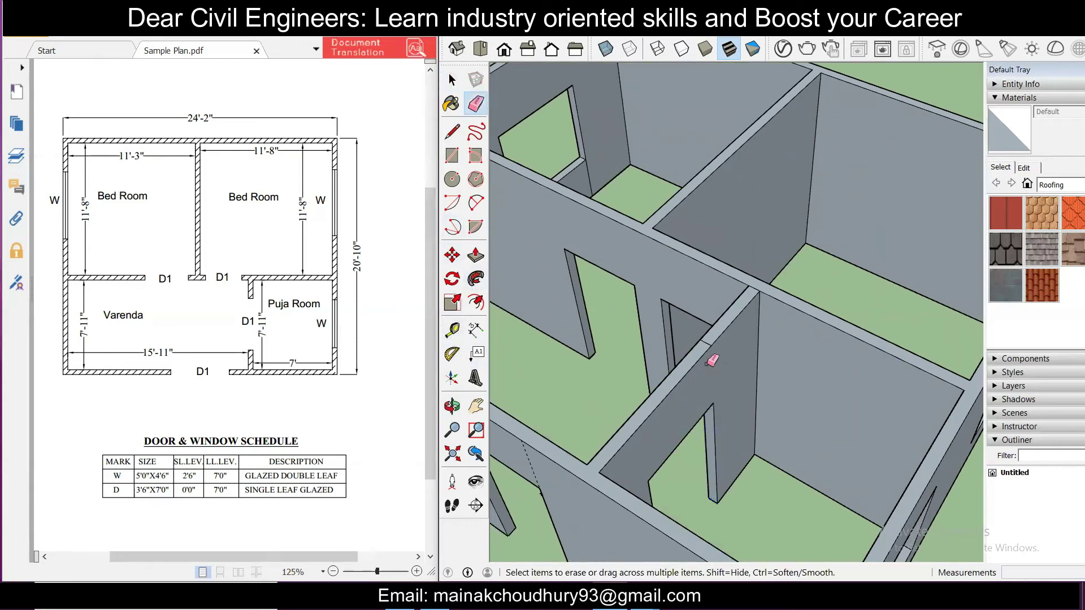
{"action": "scroll", "coordinate": [711, 341], "scroll_direction": "down", "scroll_amount": 5}
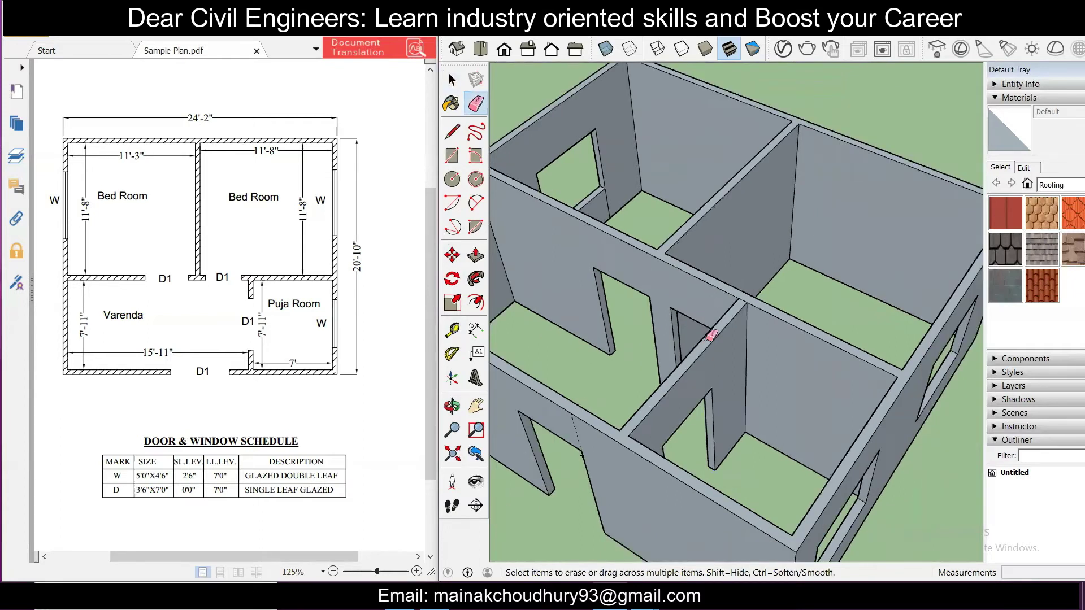
{"action": "mouse_move", "coordinate": [580, 411]}
{"action": "middle_mouse_down"}
{"action": "mouse_move", "coordinate": [870, 345]}
{"action": "mouse_move", "coordinate": [832, 316]}
{"action": "middle_mouse_up"}
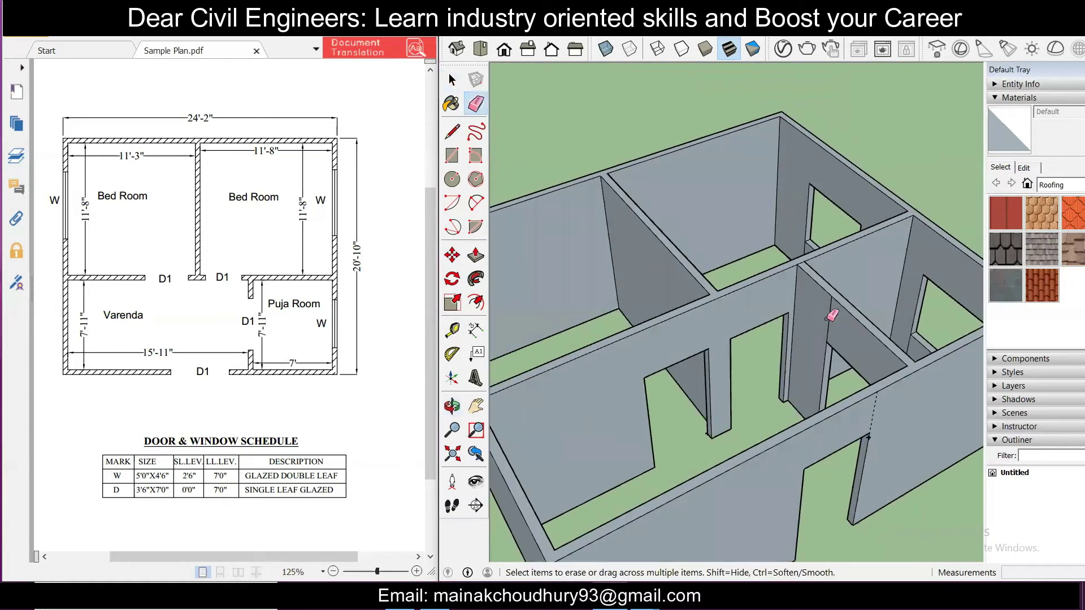
{"action": "scroll", "coordinate": [834, 314], "scroll_direction": "down", "scroll_amount": 5}
{"action": "mouse_move", "coordinate": [831, 360]}
{"action": "middle_mouse_down"}
{"action": "mouse_move", "coordinate": [700, 354]}
{"action": "mouse_move", "coordinate": [435, 312]}
{"action": "mouse_move", "coordinate": [836, 286]}
{"action": "mouse_move", "coordinate": [847, 314]}
{"action": "mouse_move", "coordinate": [452, 287]}
{"action": "mouse_move", "coordinate": [613, 310]}
{"action": "mouse_move", "coordinate": [610, 431]}
{"action": "mouse_move", "coordinate": [565, 276]}
{"action": "mouse_move", "coordinate": [640, 343]}
{"action": "mouse_move", "coordinate": [816, 330]}
{"action": "middle_mouse_up"}
Step: Select all the connected house geometry and make it a component with the default settings
{"action": "left_click", "coordinate": [452, 80]}
{"action": "scroll", "coordinate": [648, 257], "scroll_direction": "down", "scroll_amount": 3}
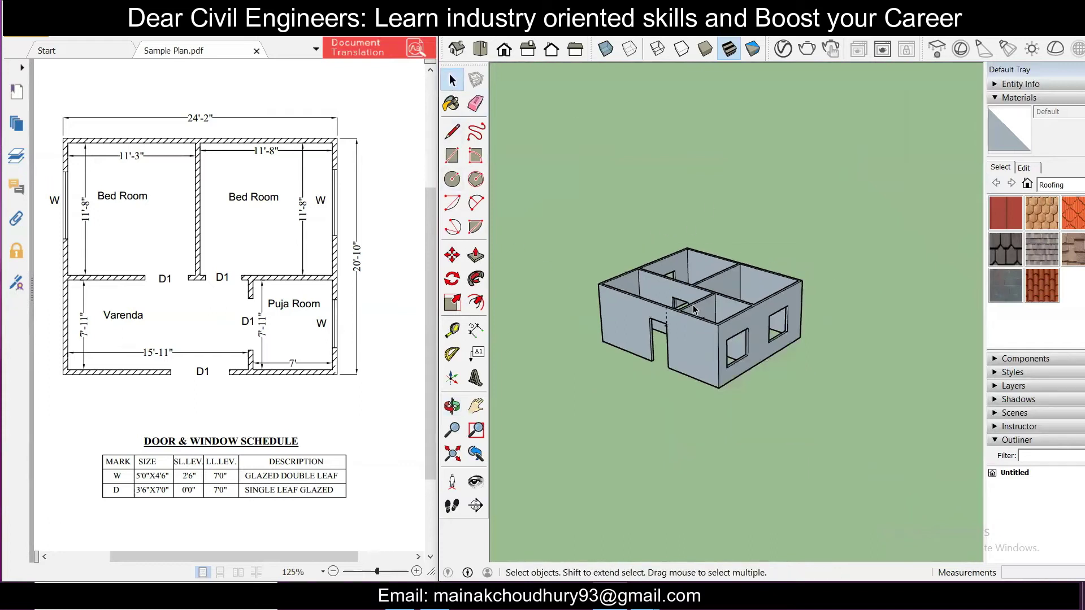
{"action": "triple_click", "coordinate": [682, 336]}
{"action": "scroll", "coordinate": [682, 338], "scroll_direction": "up", "scroll_amount": 2}
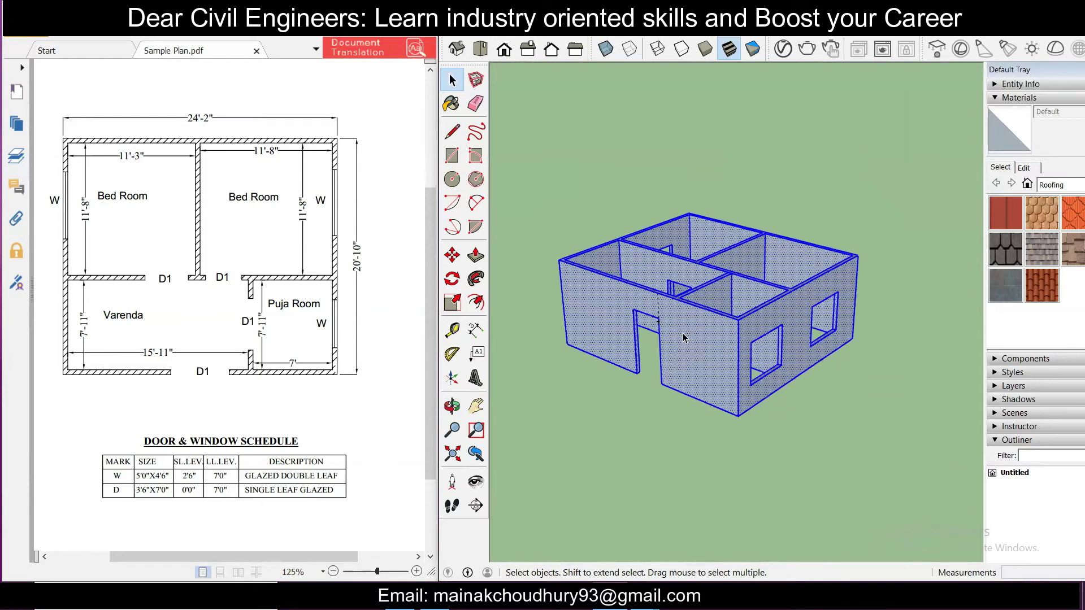
{"action": "right_click", "coordinate": [683, 335]}
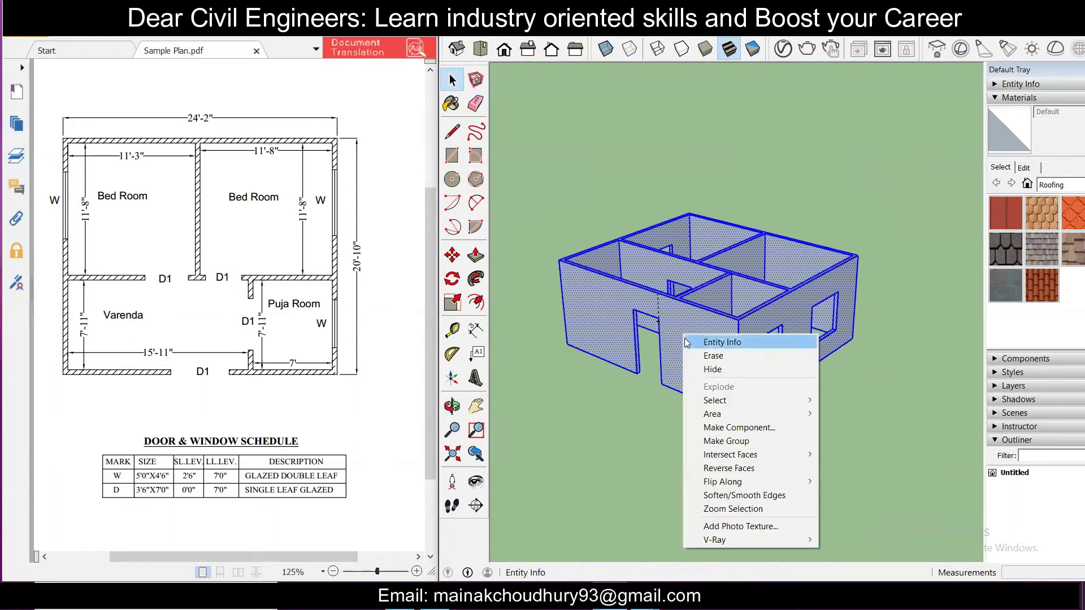
{"action": "left_click", "coordinate": [738, 428]}
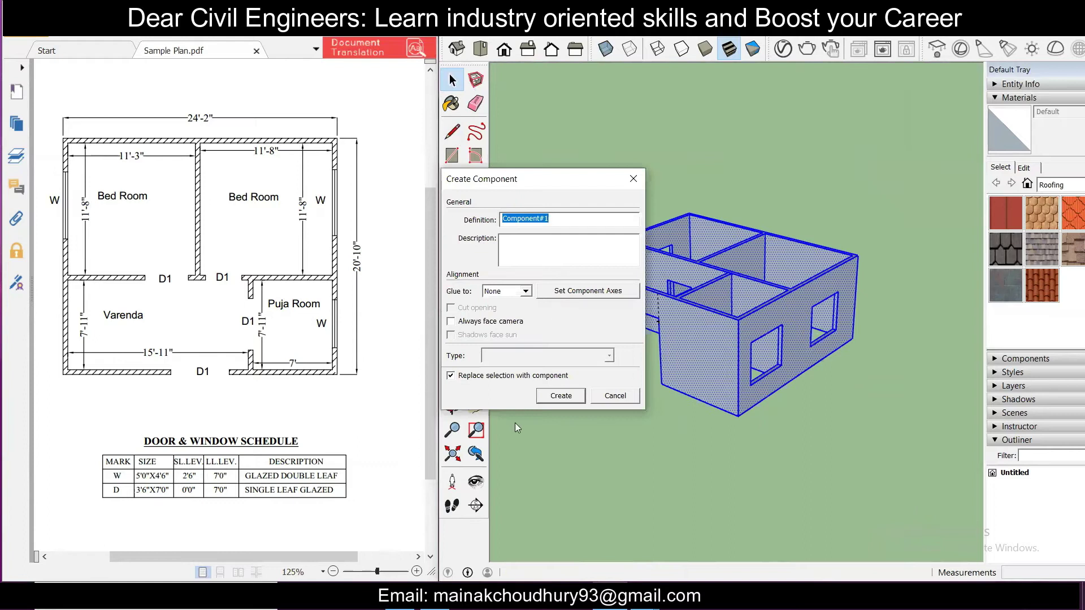
{"action": "left_click", "coordinate": [554, 397]}
{"action": "scroll", "coordinate": [681, 409], "scroll_direction": "down", "scroll_amount": 2}
{"action": "scroll", "coordinate": [680, 409], "scroll_direction": "up", "scroll_amount": 2}
{"action": "middle_click_drag", "start_coordinate": [613, 425], "coordinate": [843, 404]}
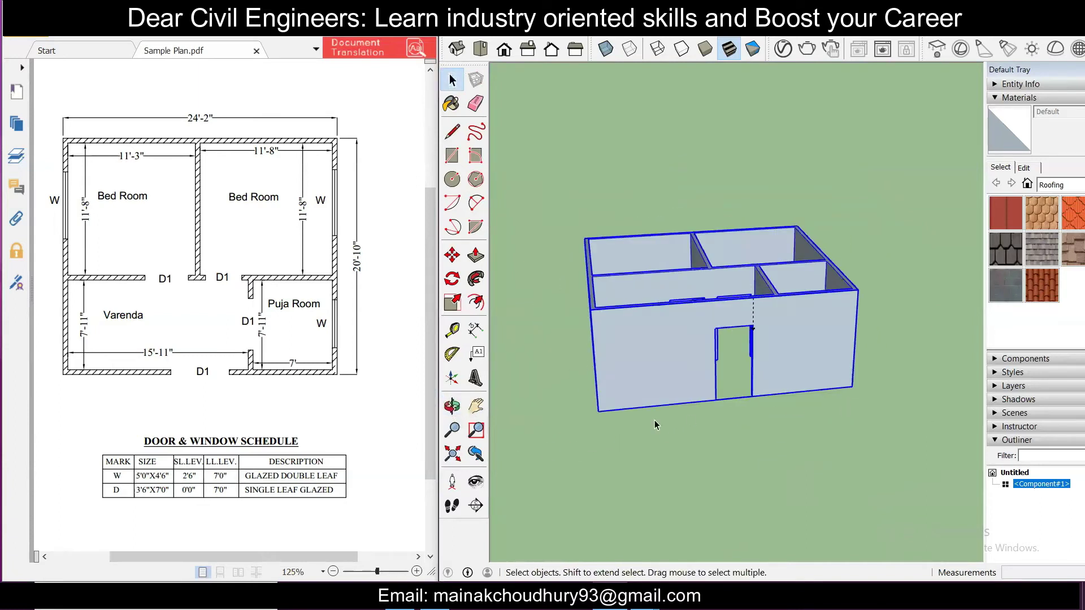
{"action": "scroll", "coordinate": [650, 423], "scroll_direction": "down", "scroll_amount": 2}
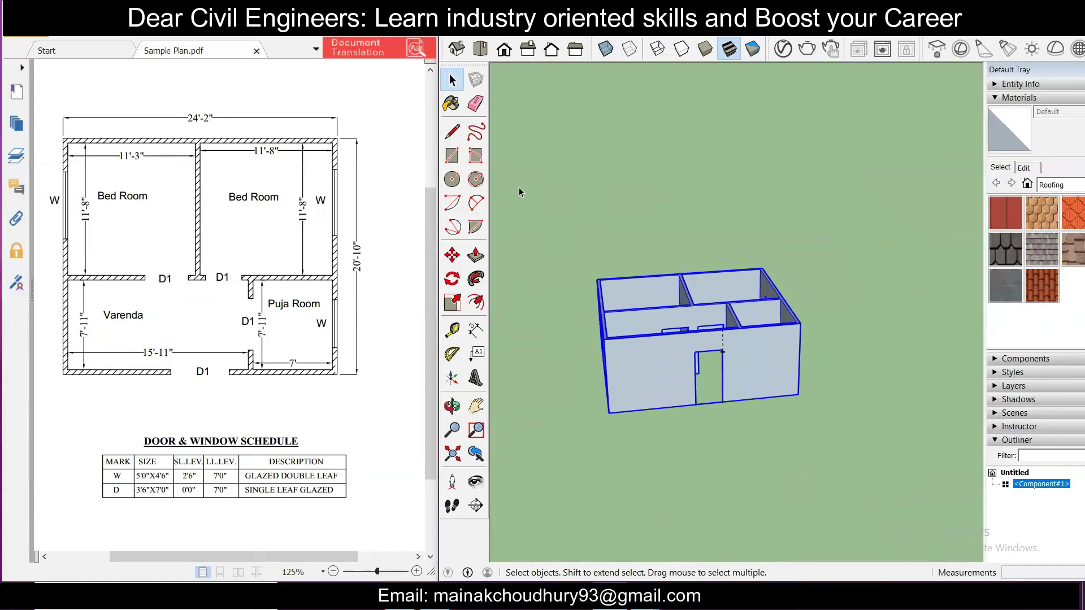
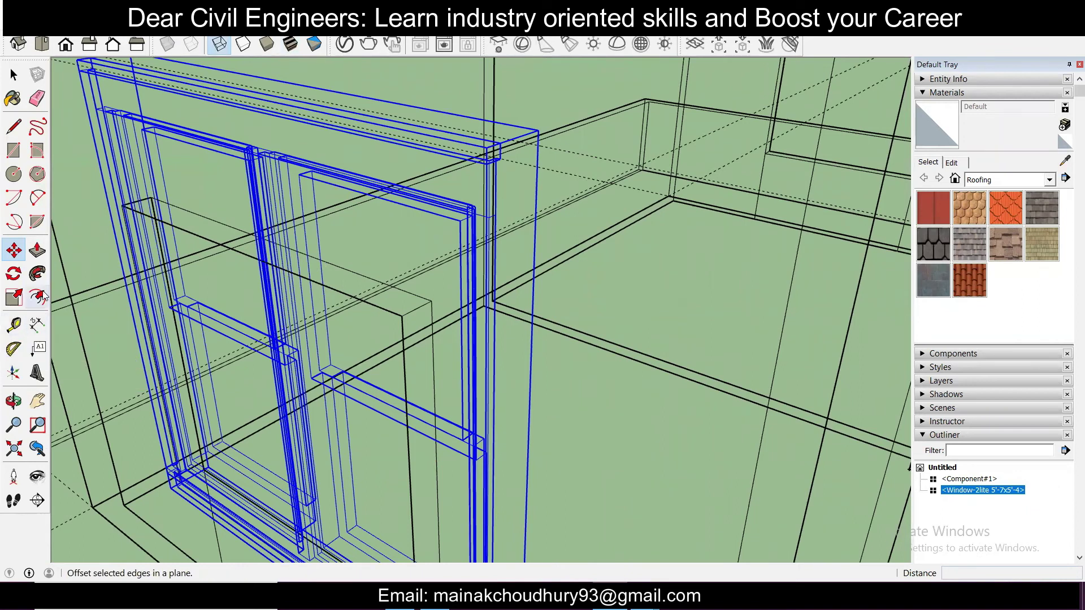
Step: Scale the window component down to about 0.81 in red and 0.71 in green so it fits the wall opening
{"action": "left_click", "coordinate": [14, 296]}
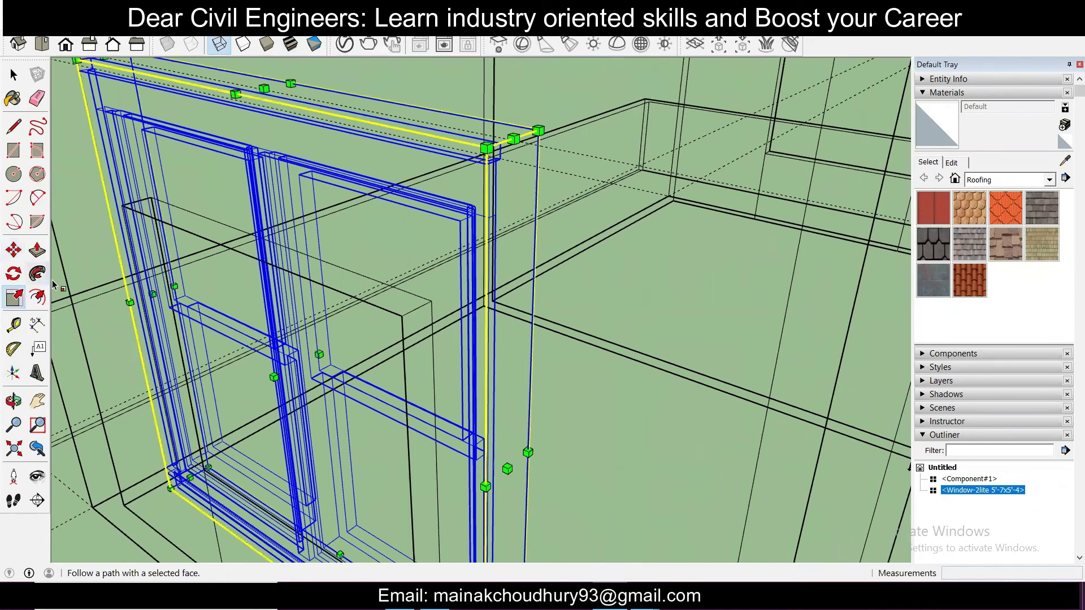
{"action": "left_click_drag", "start_coordinate": [511, 138], "coordinate": [416, 313]}
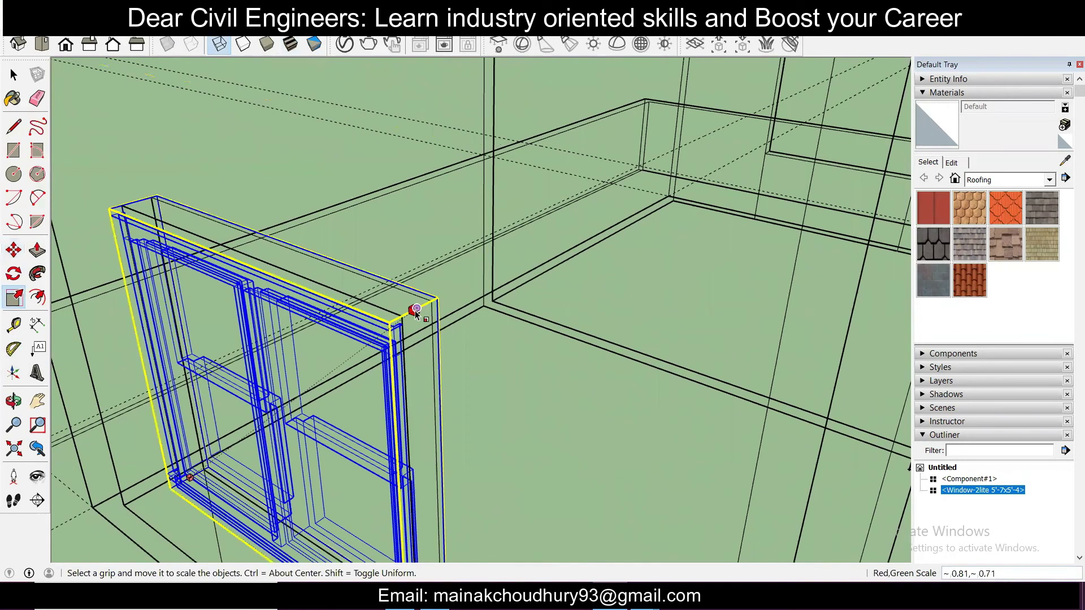
{"action": "left_click_drag", "start_coordinate": [416, 310], "coordinate": [416, 310]}
{"action": "scroll", "coordinate": [398, 253], "scroll_direction": "down", "scroll_amount": 3}
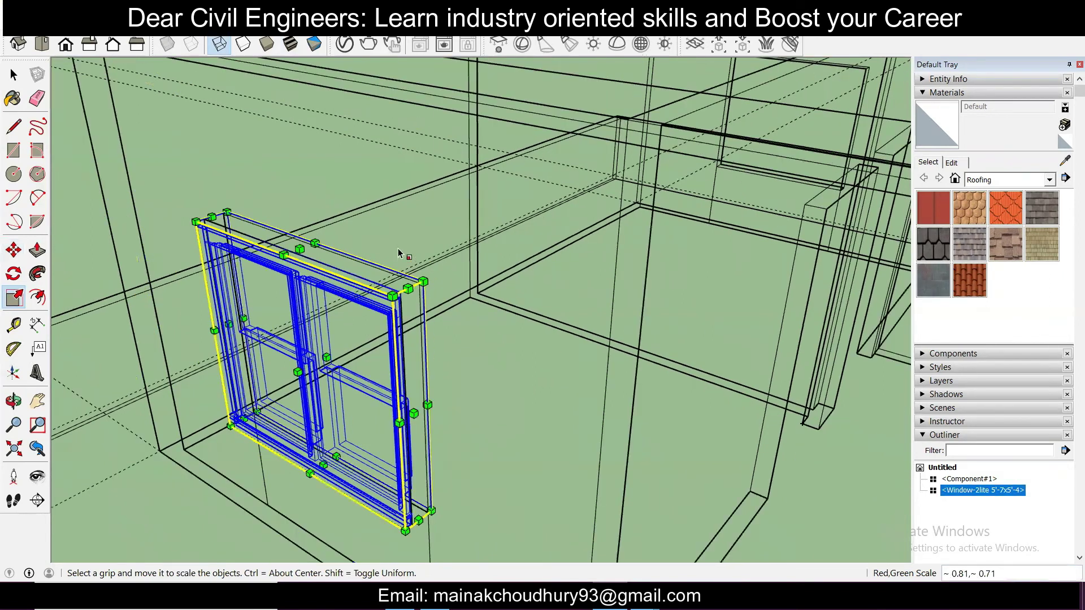
{"action": "scroll", "coordinate": [399, 253], "scroll_direction": "down", "scroll_amount": 3}
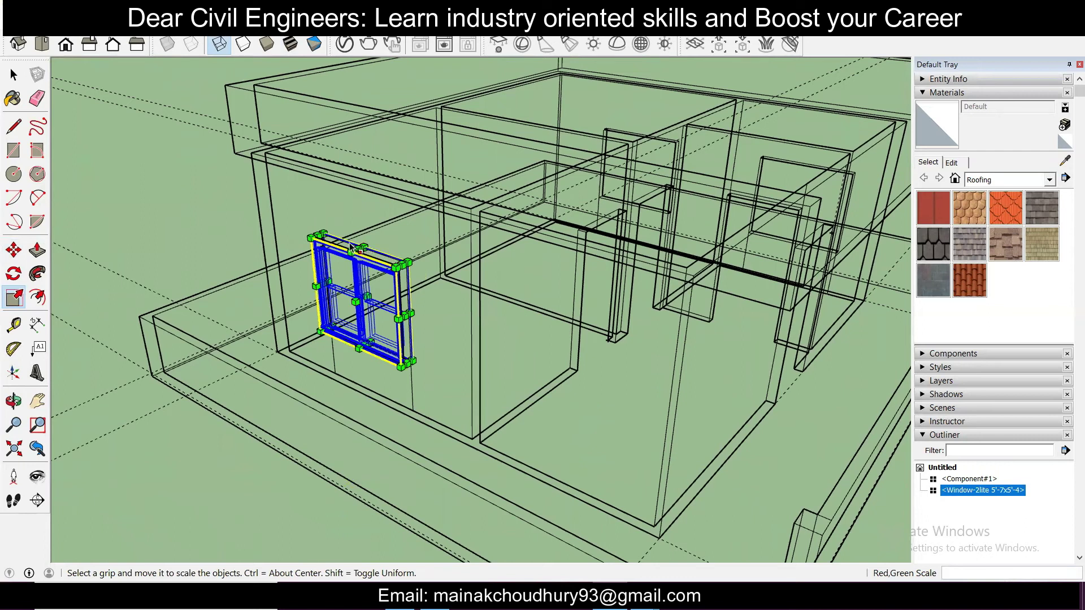
Step: Show the model with shaded faces, clear the selection and examine the fitted window and the house from several sides
{"action": "left_click", "coordinate": [266, 45]}
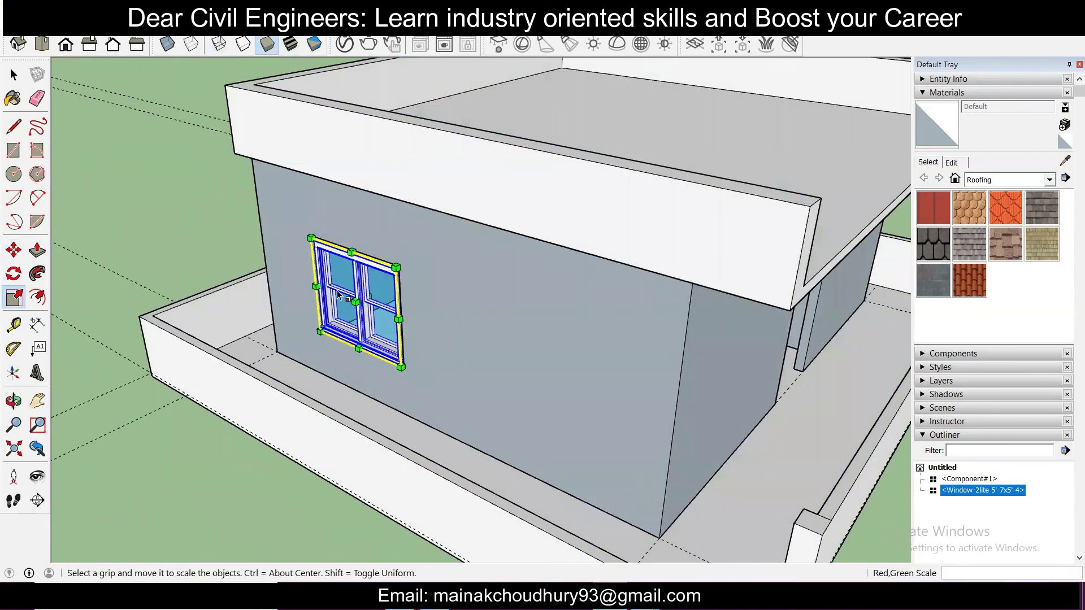
{"action": "scroll", "coordinate": [348, 293], "scroll_direction": "down", "scroll_amount": 2}
{"action": "key", "text": "ctrl+t"}
{"action": "middle_click_drag", "start_coordinate": [300, 353], "coordinate": [305, 327]}
{"action": "key", "text": "s"}
{"action": "left_click", "coordinate": [337, 317]}
{"action": "key", "text": "ctrl+t"}
{"action": "left_click", "coordinate": [323, 265]}
{"action": "left_click", "coordinate": [336, 294]}
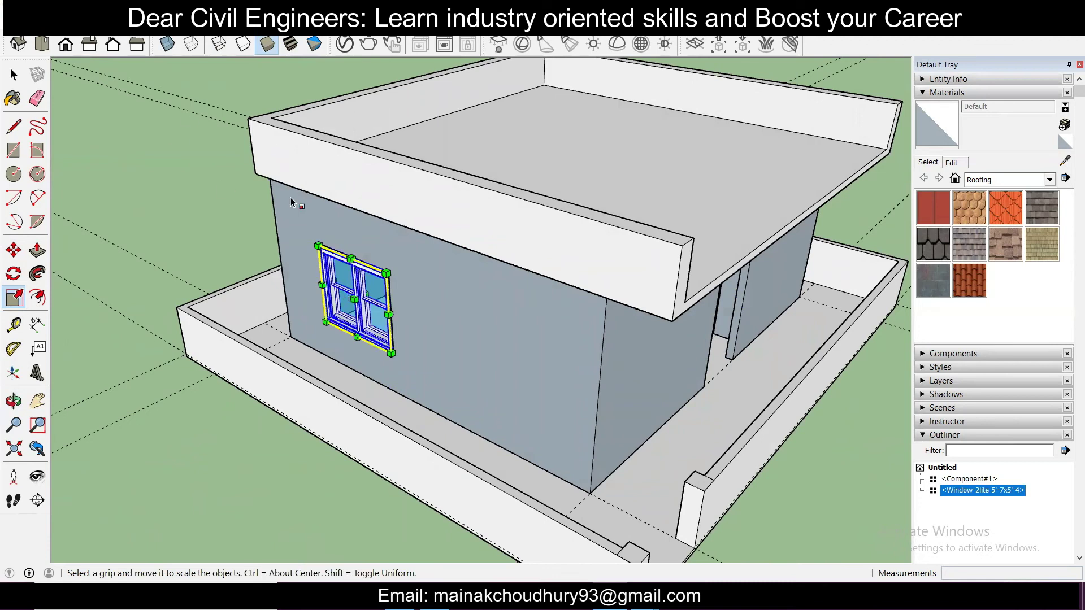
{"action": "scroll", "coordinate": [291, 202], "scroll_direction": "down", "scroll_amount": 3}
{"action": "middle_click_drag", "start_coordinate": [368, 260], "coordinate": [636, 270]}
{"action": "middle_click_drag", "start_coordinate": [731, 242], "coordinate": [372, 255]}
{"action": "mouse_move", "coordinate": [536, 251]}
{"action": "middle_mouse_down"}
{"action": "mouse_move", "coordinate": [448, 242]}
{"action": "mouse_move", "coordinate": [519, 257]}
{"action": "middle_mouse_up"}
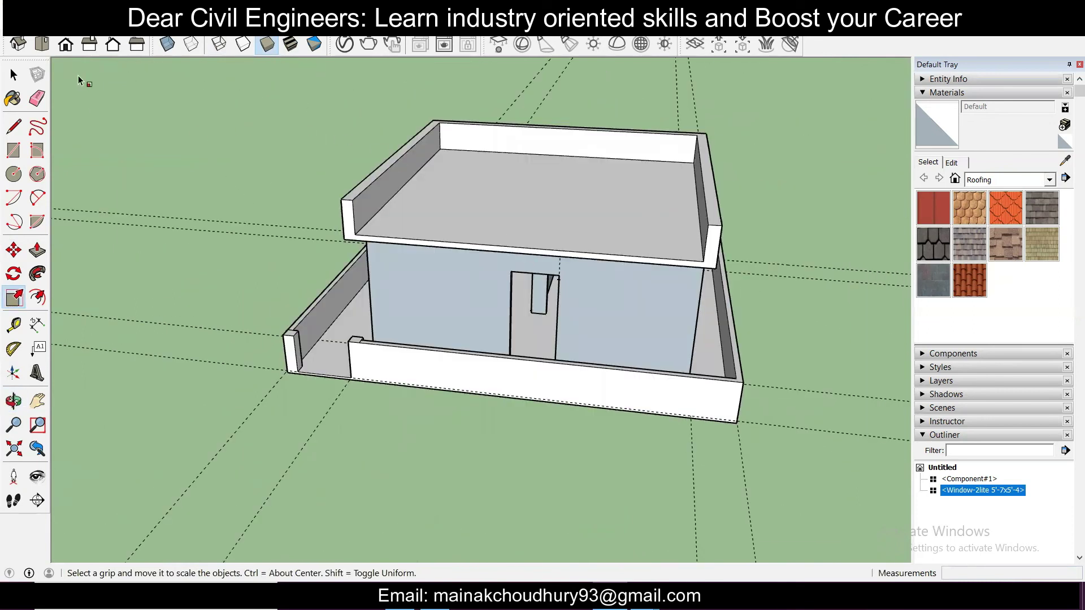
Step: In a wireframe top view, copy the fitted window about 11' 5 3/4" along the red axis to outside the boundary wall
{"action": "left_click", "coordinate": [42, 44]}
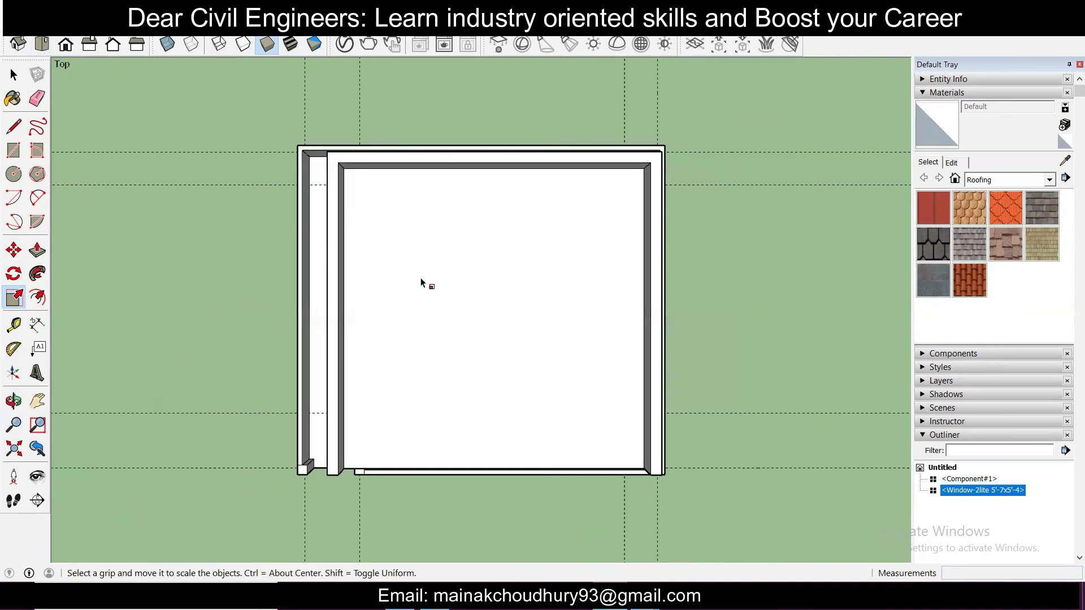
{"action": "left_click", "coordinate": [219, 43]}
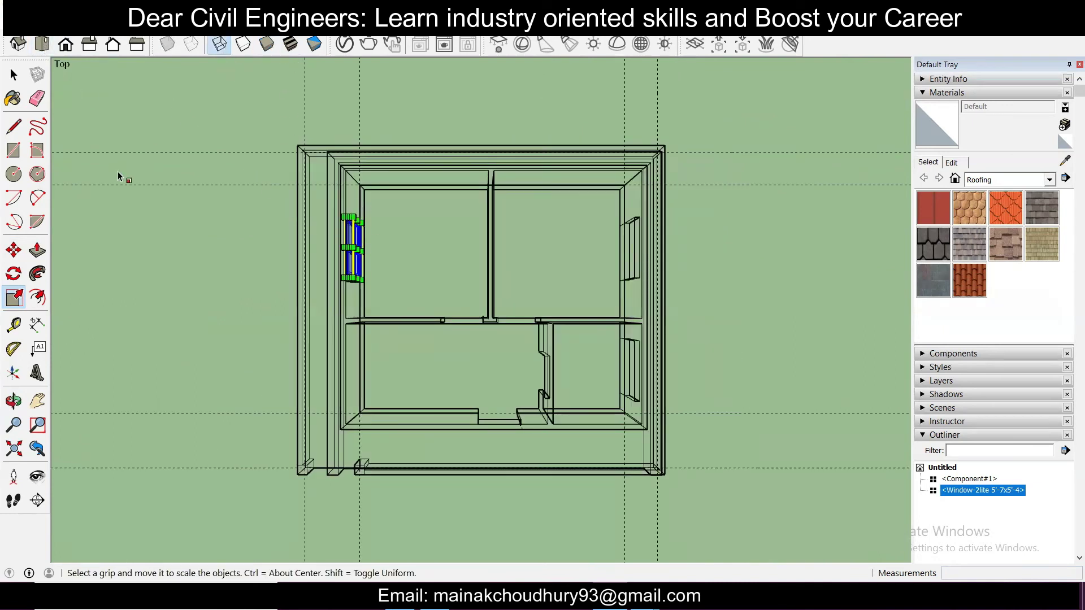
{"action": "left_click", "coordinate": [14, 250]}
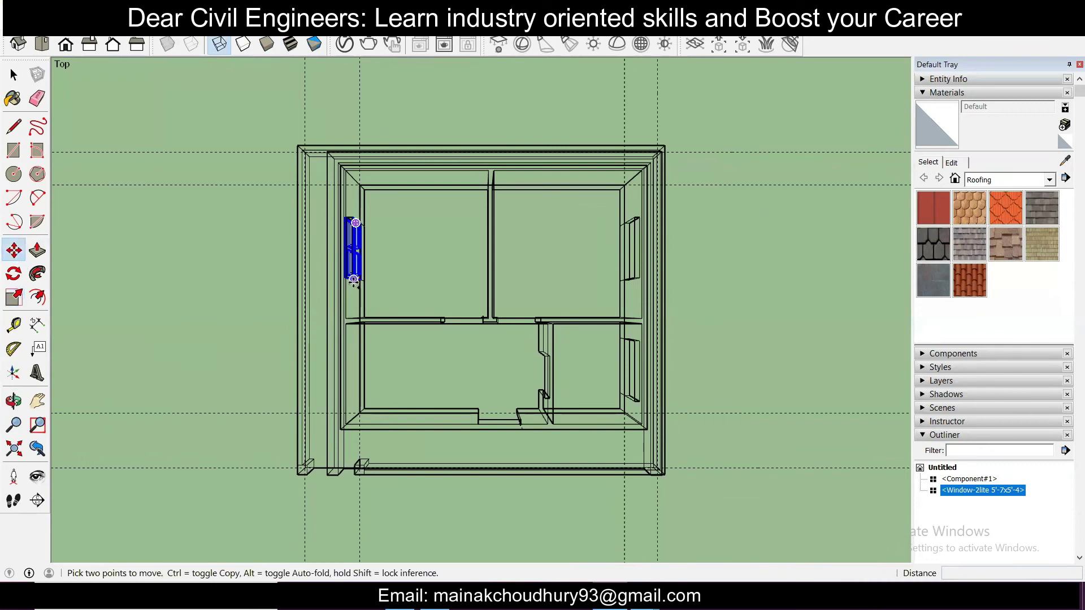
{"action": "left_click", "coordinate": [353, 280]}
{"action": "key", "text": "ctrl"}
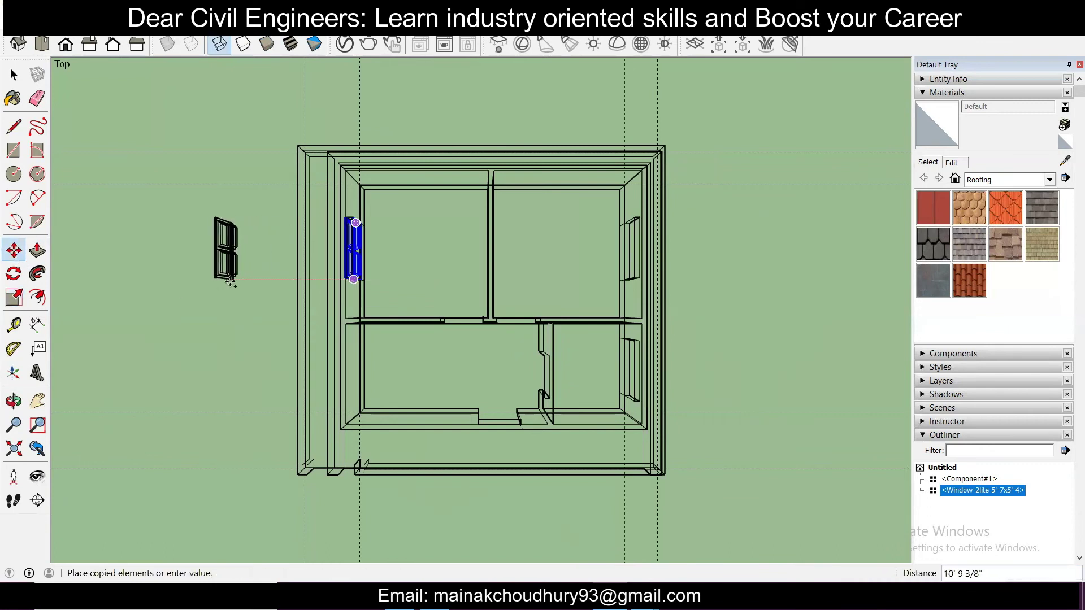
{"action": "left_click", "coordinate": [222, 279]}
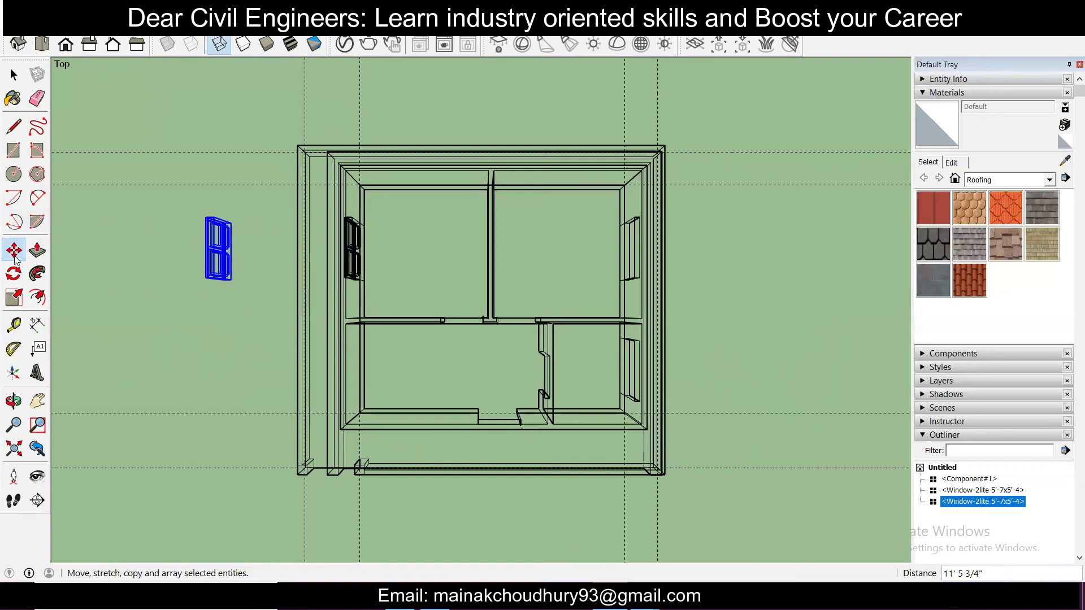
Step: Rotate the copied window 180° in plan, using two 90° turns about its middle
{"action": "left_click", "coordinate": [14, 274]}
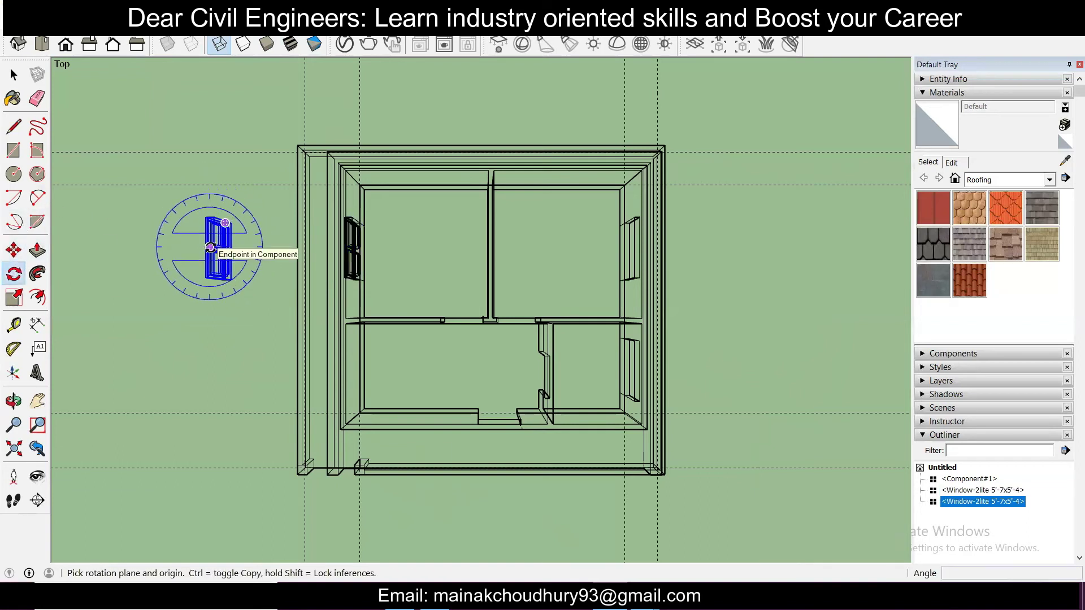
{"action": "left_click", "coordinate": [210, 247]}
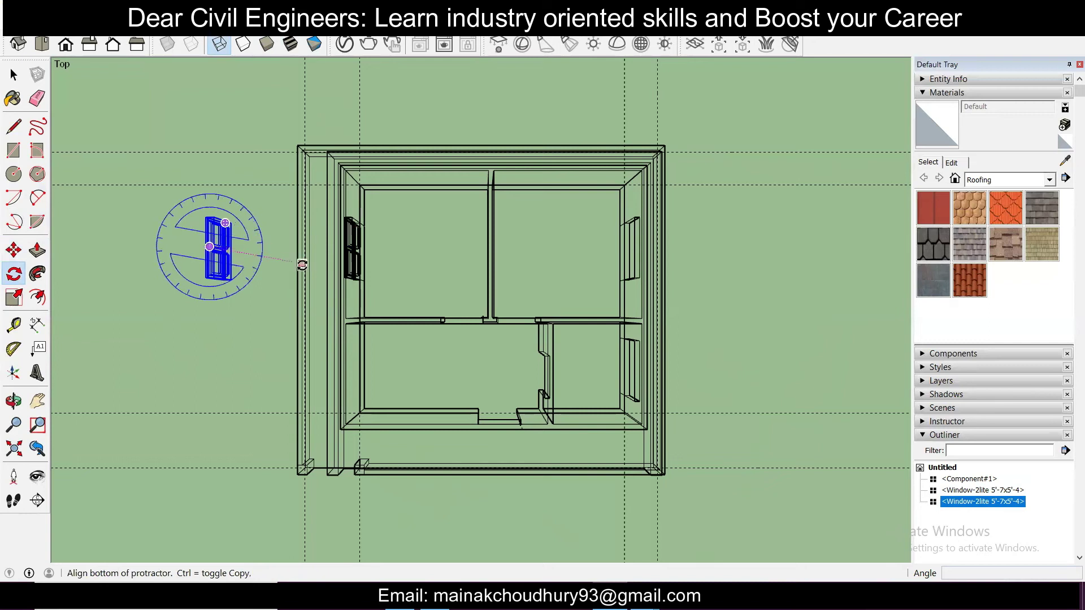
{"action": "left_click", "coordinate": [287, 247]}
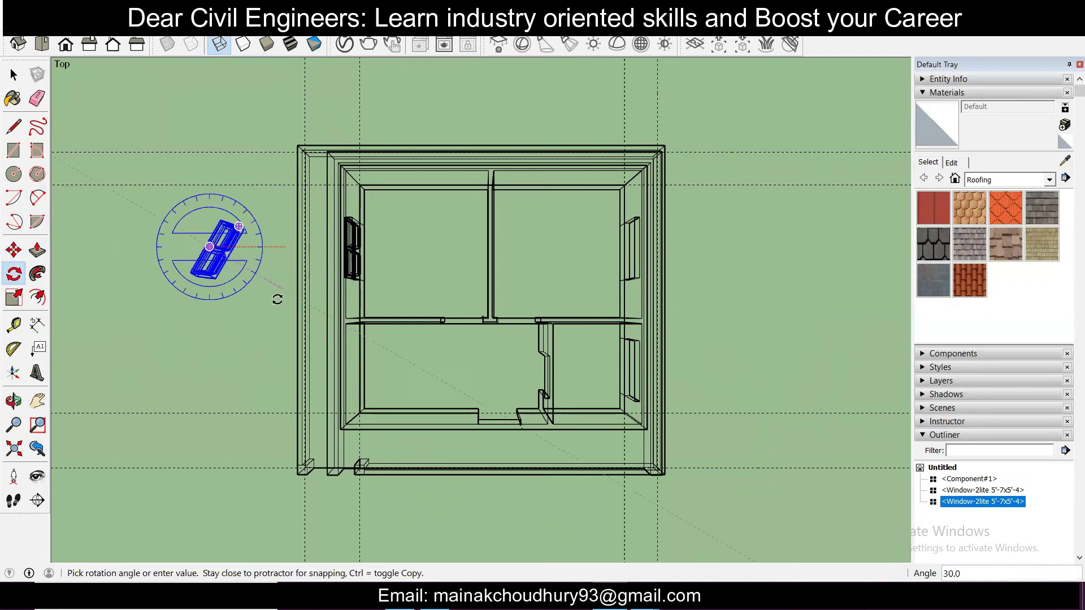
{"action": "left_click", "coordinate": [214, 346]}
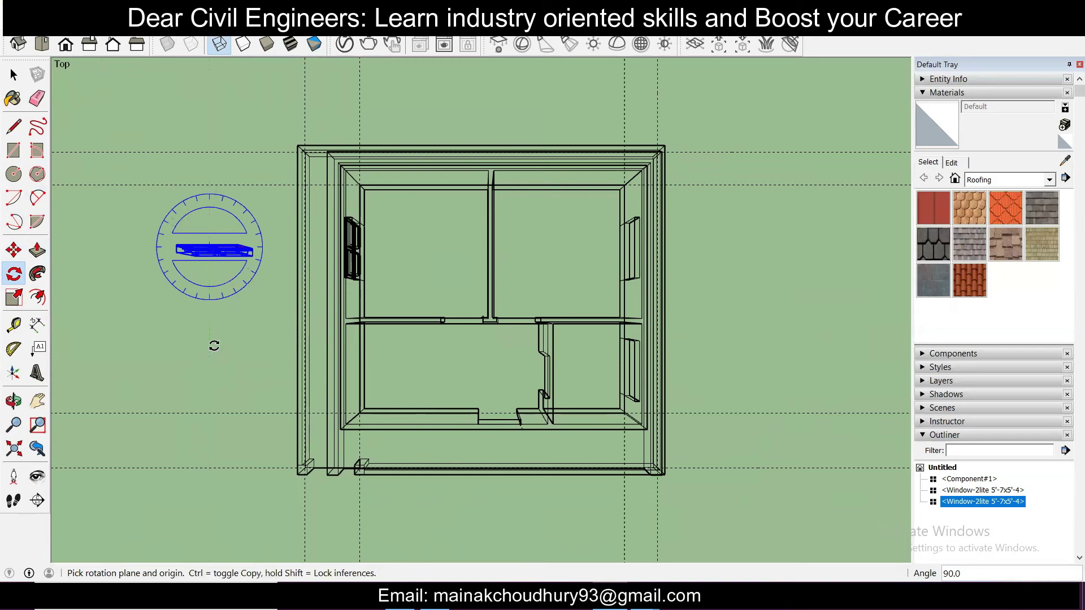
{"action": "left_click", "coordinate": [208, 246]}
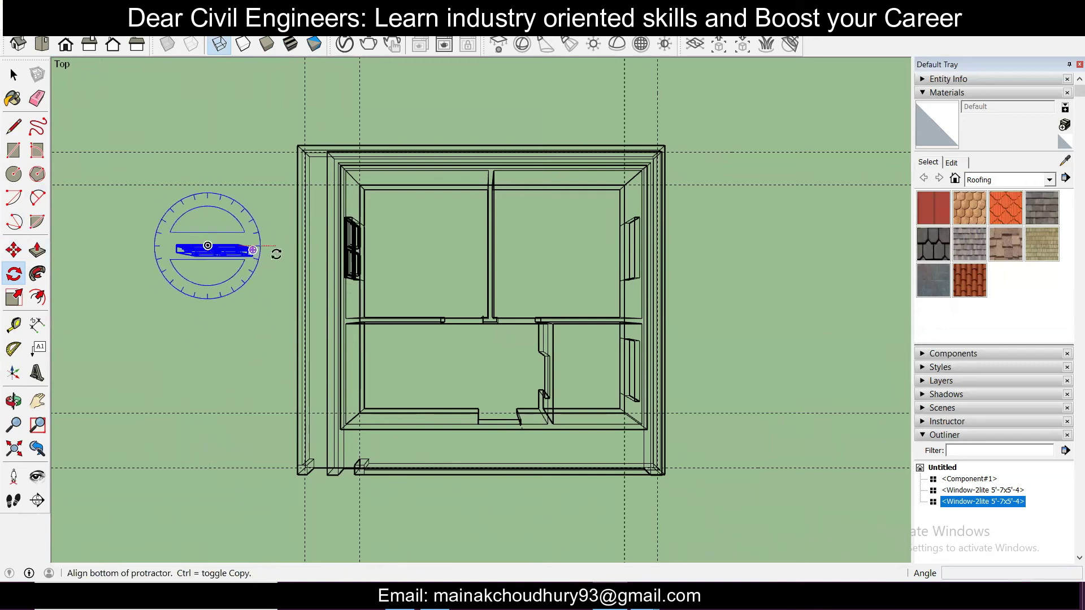
{"action": "left_click", "coordinate": [276, 254]}
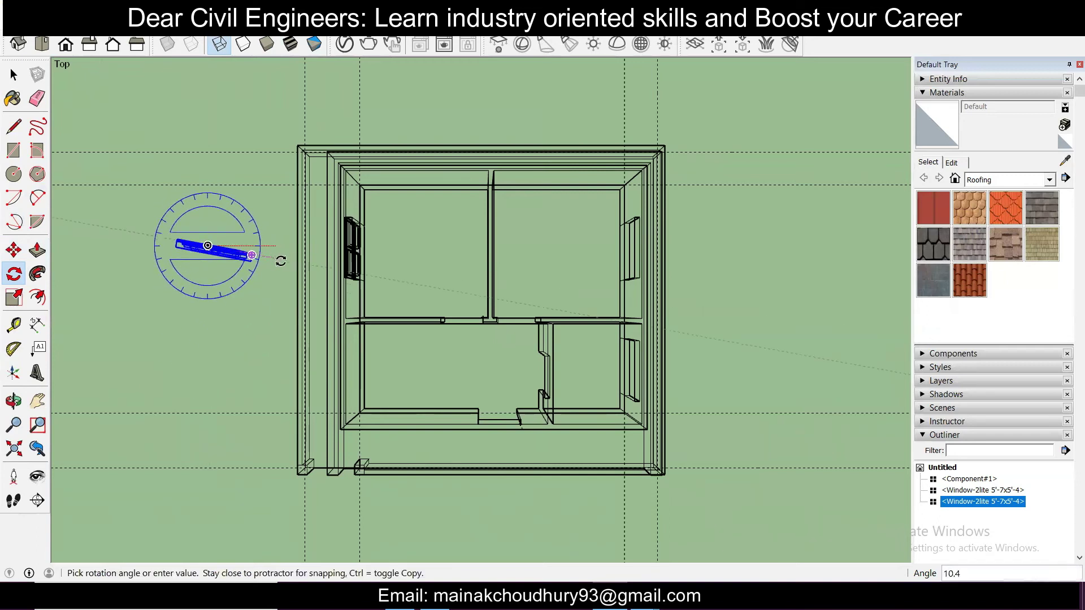
{"action": "left_click", "coordinate": [204, 334]}
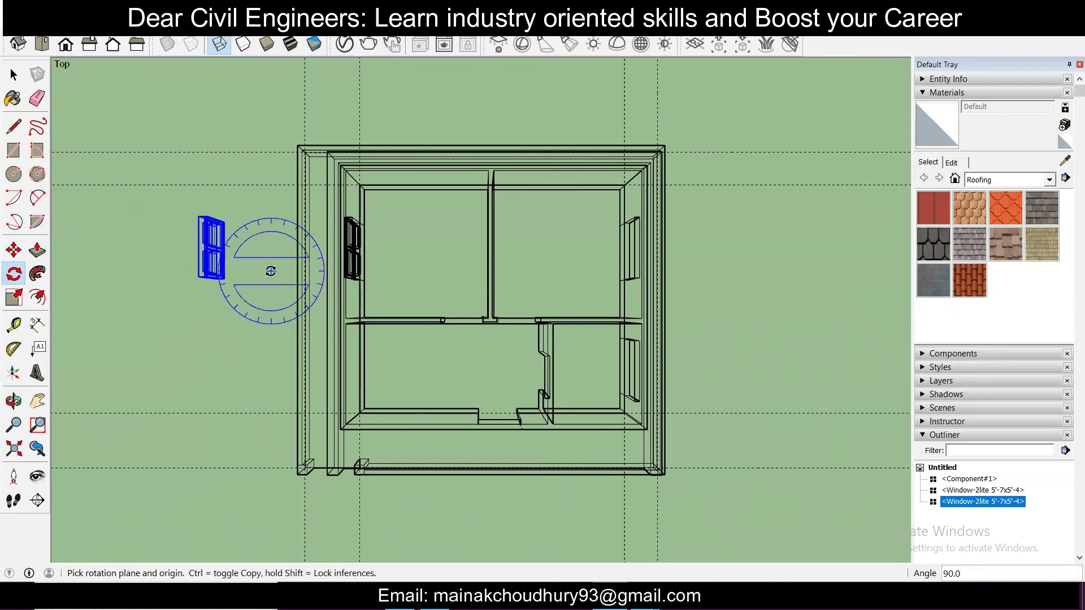
Step: Show shaded faces, clear the selection and examine the rotated window copy beside the house
{"action": "left_click", "coordinate": [266, 44]}
{"action": "mouse_move", "coordinate": [248, 294]}
{"action": "middle_mouse_down"}
{"action": "mouse_move", "coordinate": [261, 308]}
{"action": "mouse_move", "coordinate": [540, 45]}
{"action": "middle_mouse_up"}
{"action": "middle_click_drag", "start_coordinate": [330, 396], "coordinate": [419, 264]}
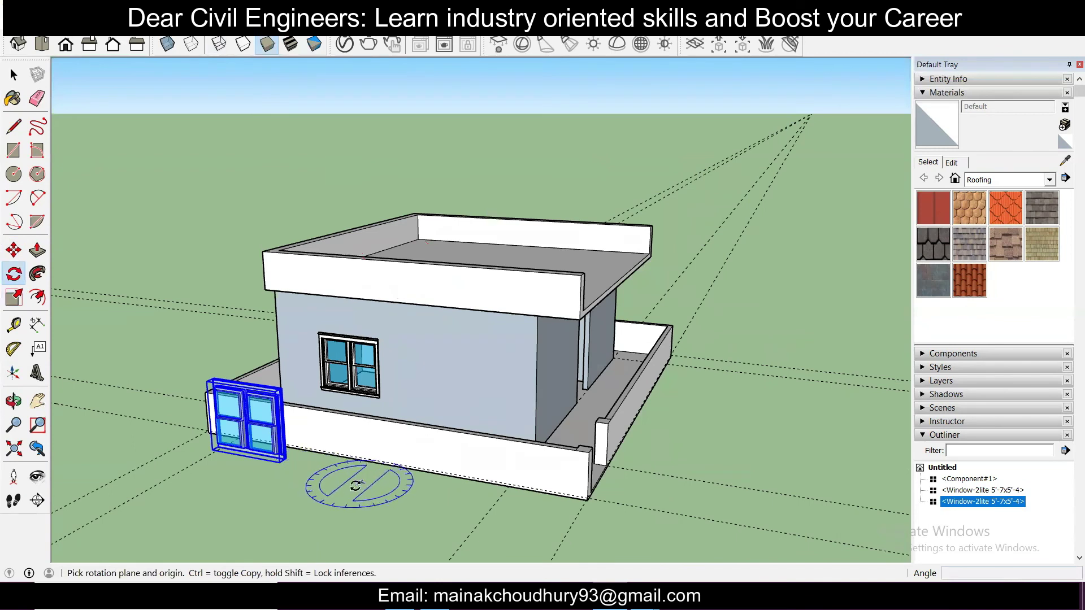
{"action": "key", "text": "space"}
{"action": "left_click", "coordinate": [200, 321]}
{"action": "middle_click_drag", "start_coordinate": [289, 454], "coordinate": [24, 450]}
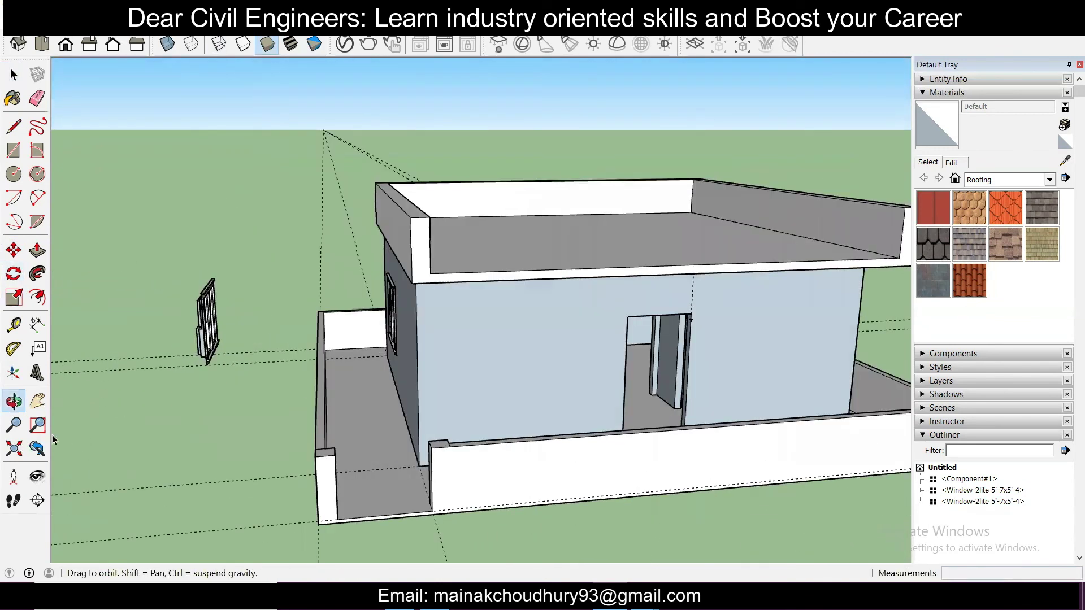
{"action": "scroll", "coordinate": [196, 398], "scroll_direction": "up", "scroll_amount": 4}
{"action": "scroll", "coordinate": [204, 382], "scroll_direction": "down", "scroll_amount": 5}
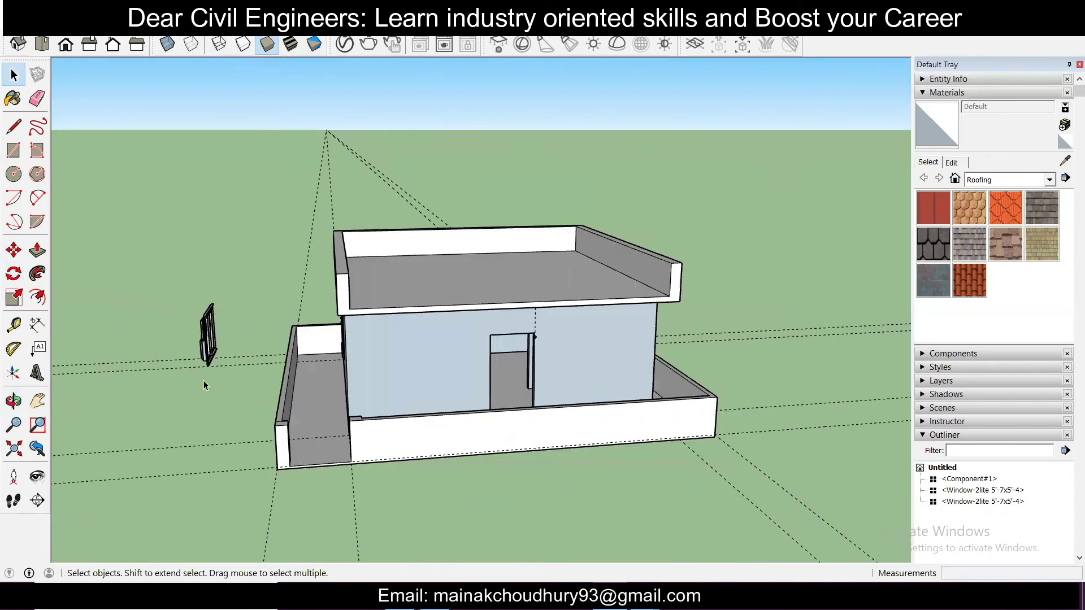
{"action": "scroll", "coordinate": [213, 371], "scroll_direction": "up", "scroll_amount": 1}
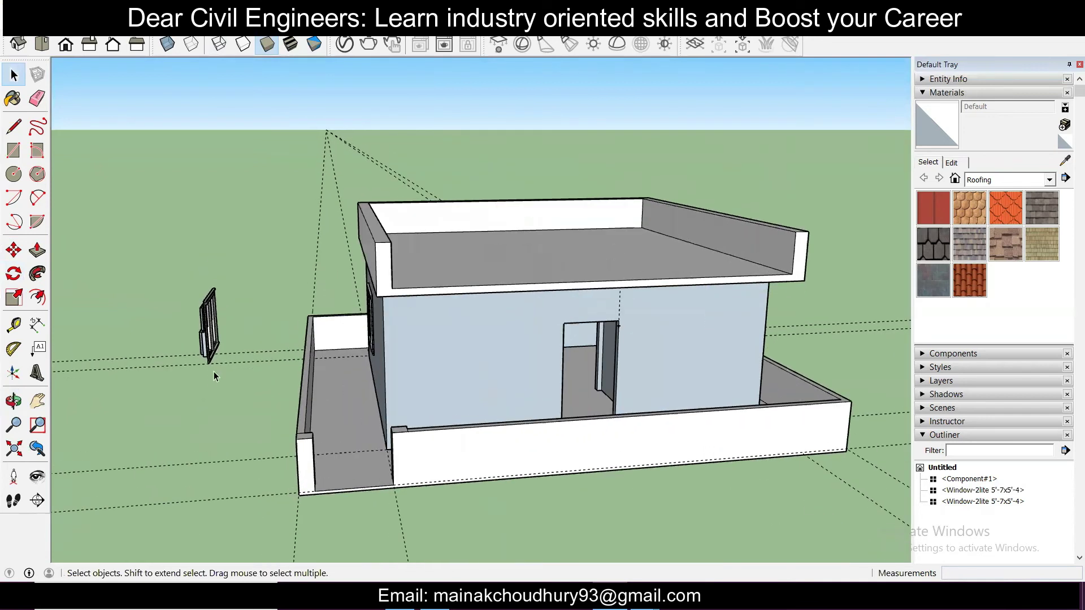
Step: In wireframe, move the rotated window copy by its lower corner into the first window opening of the opposite exterior wall
{"action": "left_click", "coordinate": [211, 341]}
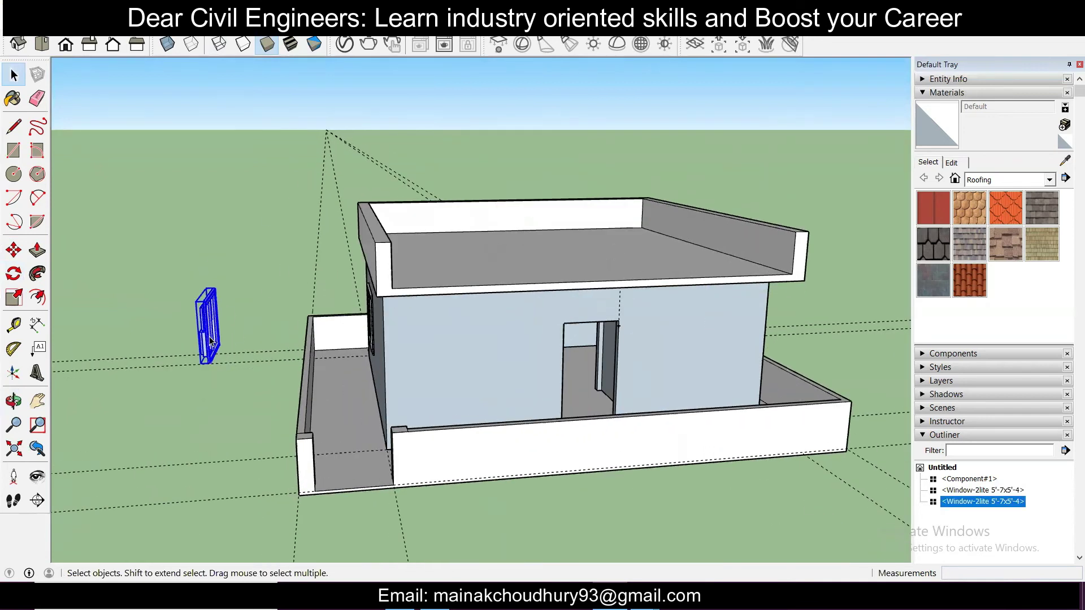
{"action": "left_click", "coordinate": [219, 44]}
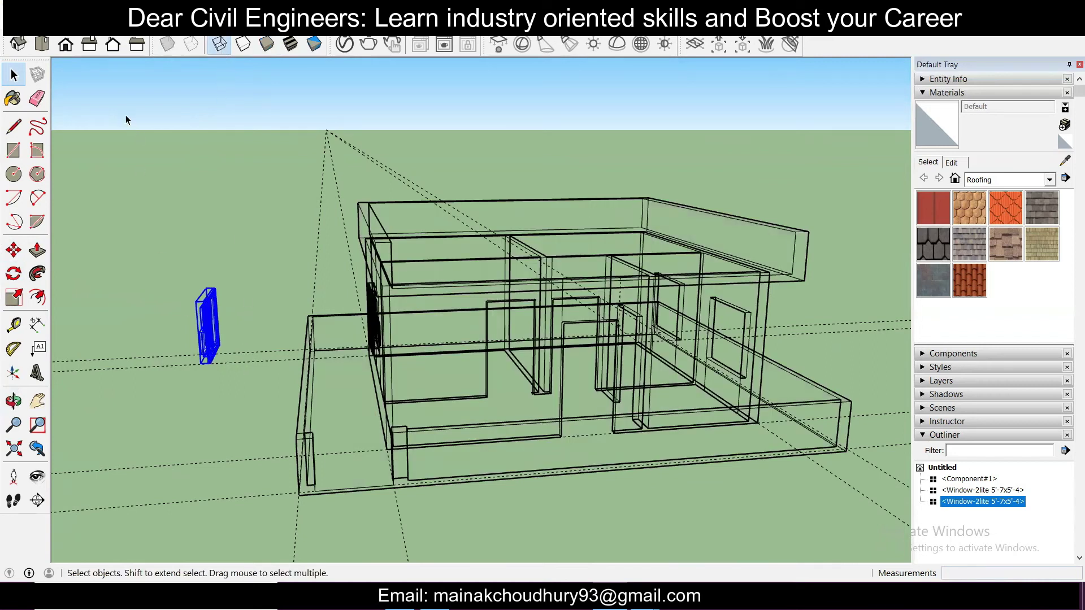
{"action": "left_click", "coordinate": [13, 250]}
{"action": "scroll", "coordinate": [212, 373], "scroll_direction": "up", "scroll_amount": 5}
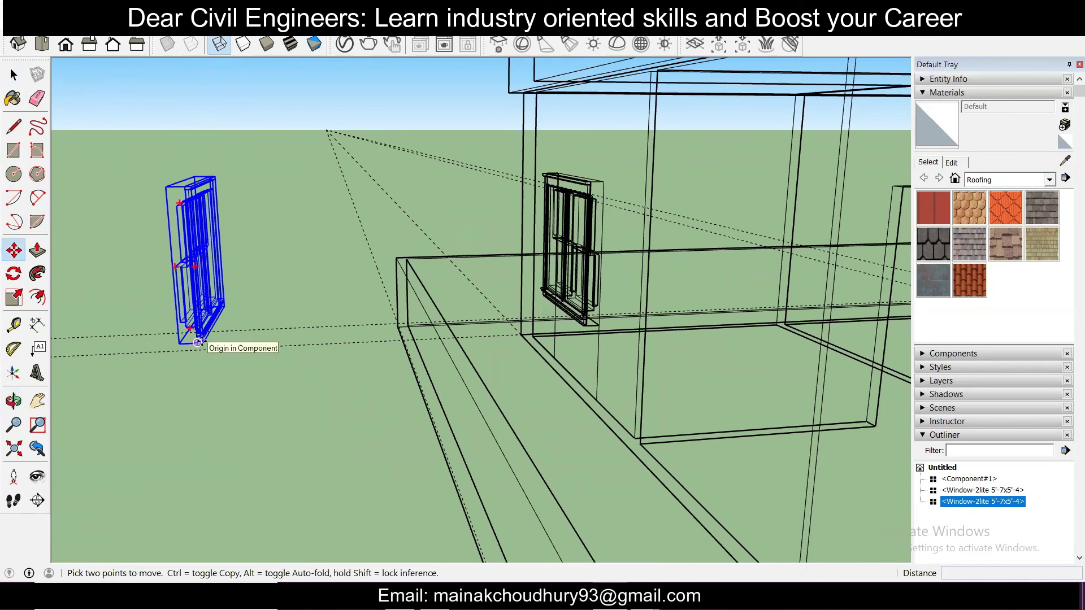
{"action": "scroll", "coordinate": [198, 339], "scroll_direction": "down", "scroll_amount": 3}
{"action": "left_click", "coordinate": [195, 331]}
{"action": "scroll", "coordinate": [194, 332], "scroll_direction": "down", "scroll_amount": 3}
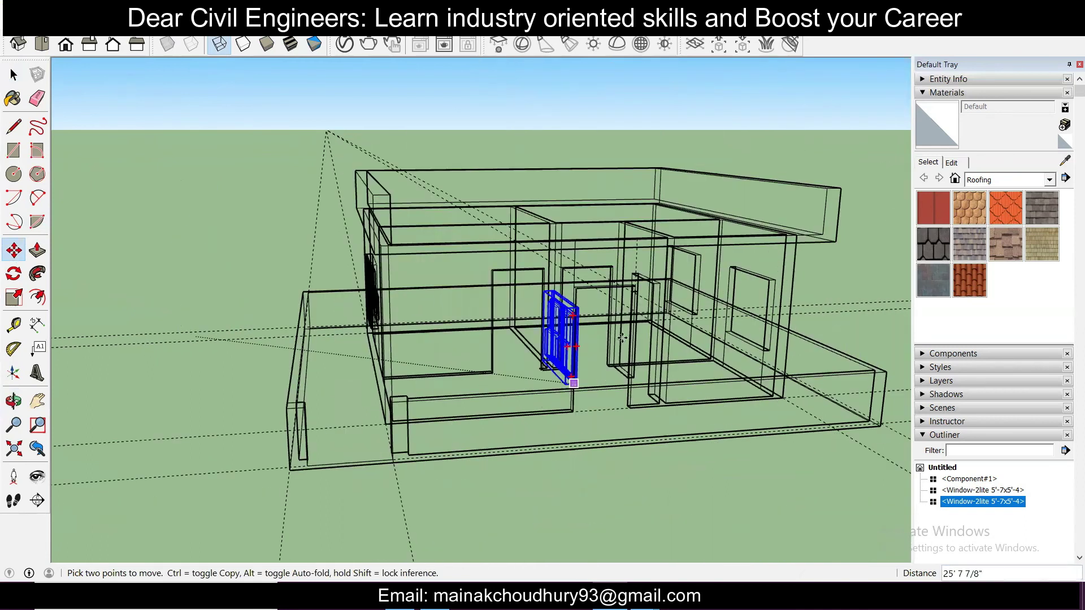
{"action": "scroll", "coordinate": [756, 374], "scroll_direction": "up", "scroll_amount": 3}
{"action": "middle_click_drag", "start_coordinate": [759, 376], "coordinate": [536, 370]}
{"action": "middle_click_drag", "start_coordinate": [627, 397], "coordinate": [494, 400]}
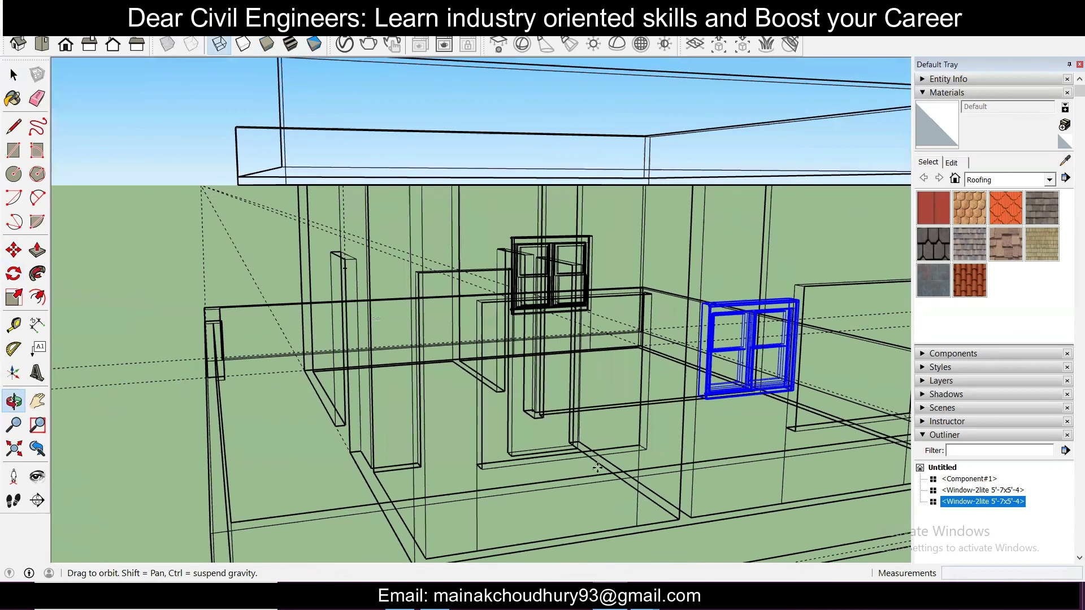
{"action": "middle_click_drag", "start_coordinate": [598, 467], "coordinate": [543, 467]}
{"action": "left_click", "coordinate": [540, 467]}
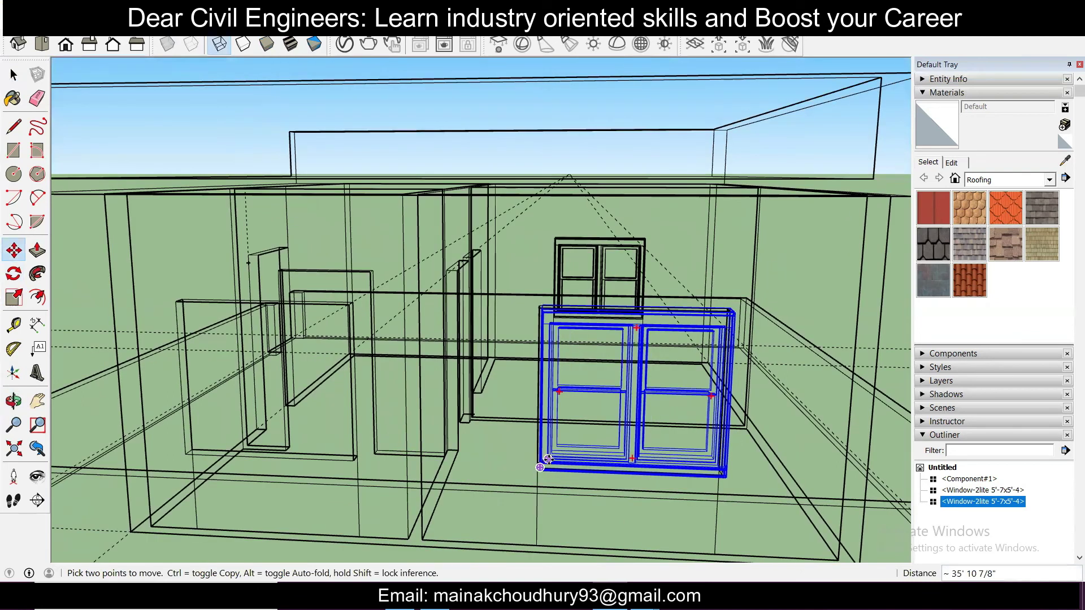
Step: Copy the placed window 10' 3 1/2" along the green axis into the second opening of the same wall
{"action": "key", "text": "ctrl"}
{"action": "left_click", "coordinate": [540, 466]}
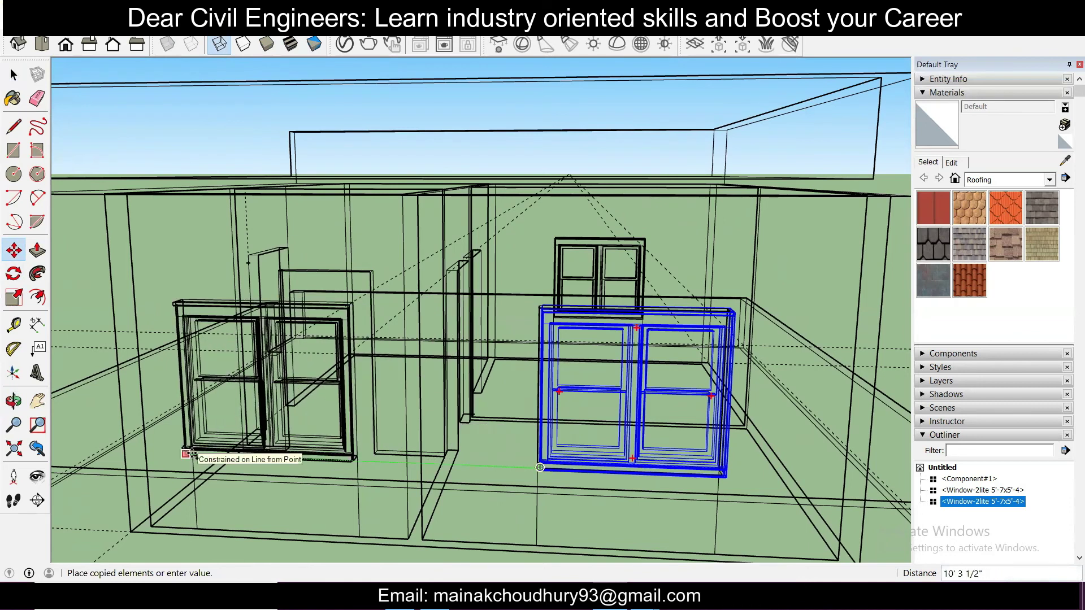
{"action": "left_click", "coordinate": [186, 453]}
Step: Show shaded faces, clear the selection and examine the two windows and the front door opening from around the house
{"action": "scroll", "coordinate": [320, 401], "scroll_direction": "down", "scroll_amount": 1}
{"action": "scroll", "coordinate": [327, 63], "scroll_direction": "down", "scroll_amount": 2}
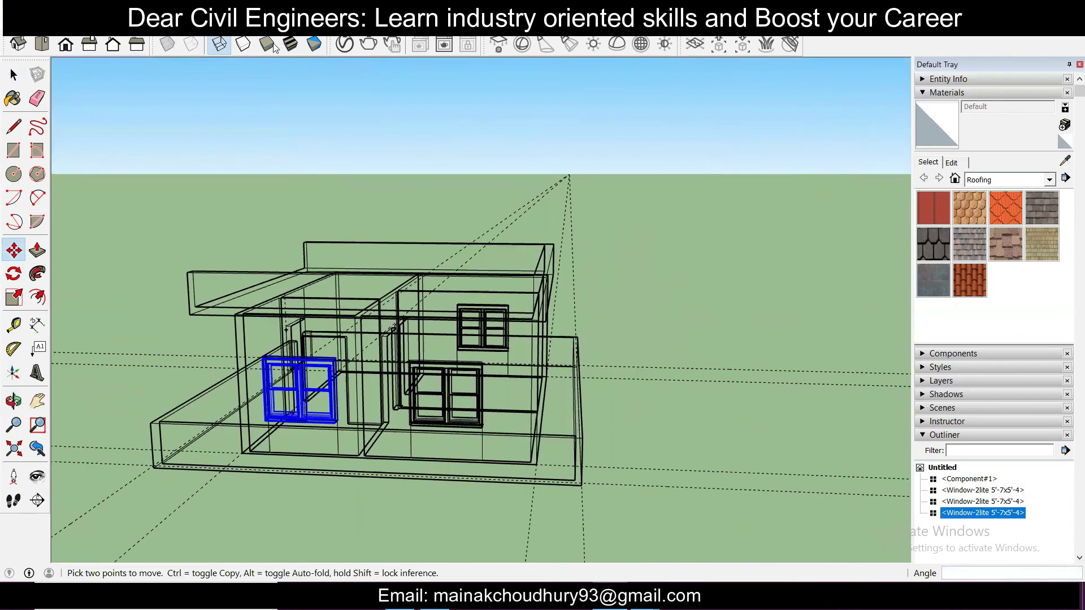
{"action": "left_click", "coordinate": [267, 44]}
{"action": "mouse_move", "coordinate": [324, 351]}
{"action": "middle_mouse_down"}
{"action": "mouse_move", "coordinate": [566, 438]}
{"action": "mouse_move", "coordinate": [560, 424]}
{"action": "mouse_move", "coordinate": [715, 390]}
{"action": "mouse_move", "coordinate": [304, 353]}
{"action": "middle_mouse_up"}
{"action": "left_click", "coordinate": [564, 412]}
{"action": "left_click", "coordinate": [671, 390]}
{"action": "middle_click_drag", "start_coordinate": [671, 390], "coordinate": [943, 479]}
{"action": "middle_click_drag", "start_coordinate": [426, 370], "coordinate": [906, 388]}
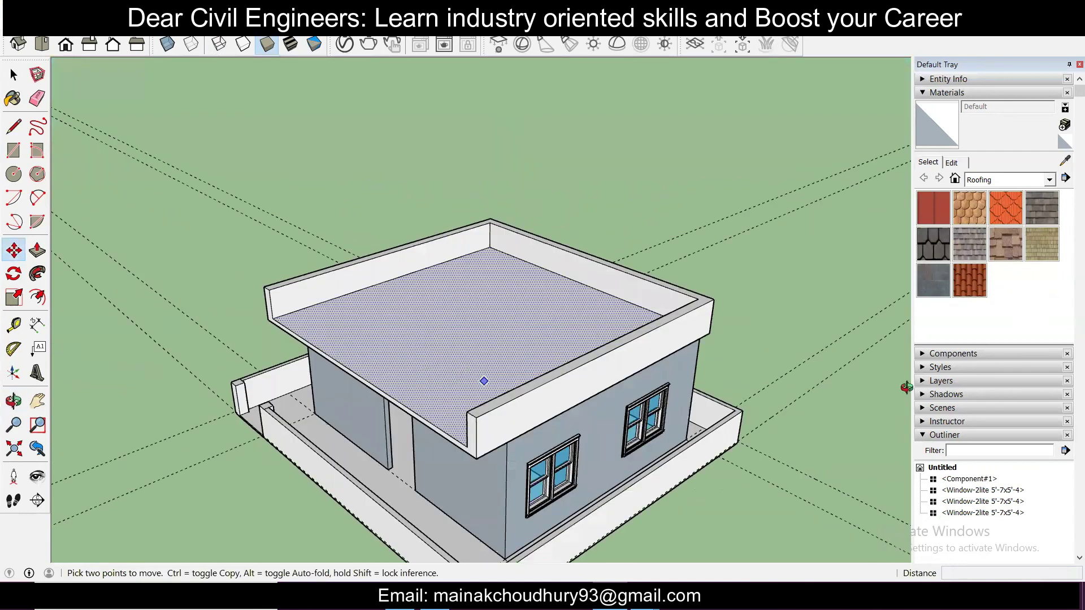
{"action": "middle_click_drag", "start_coordinate": [603, 361], "coordinate": [364, 314]}
{"action": "middle_click_drag", "start_coordinate": [681, 409], "coordinate": [518, 476]}
{"action": "scroll", "coordinate": [543, 445], "scroll_direction": "down", "scroll_amount": 2}
{"action": "scroll", "coordinate": [483, 428], "scroll_direction": "up", "scroll_amount": 3}
{"action": "key", "text": "ctrl+t"}
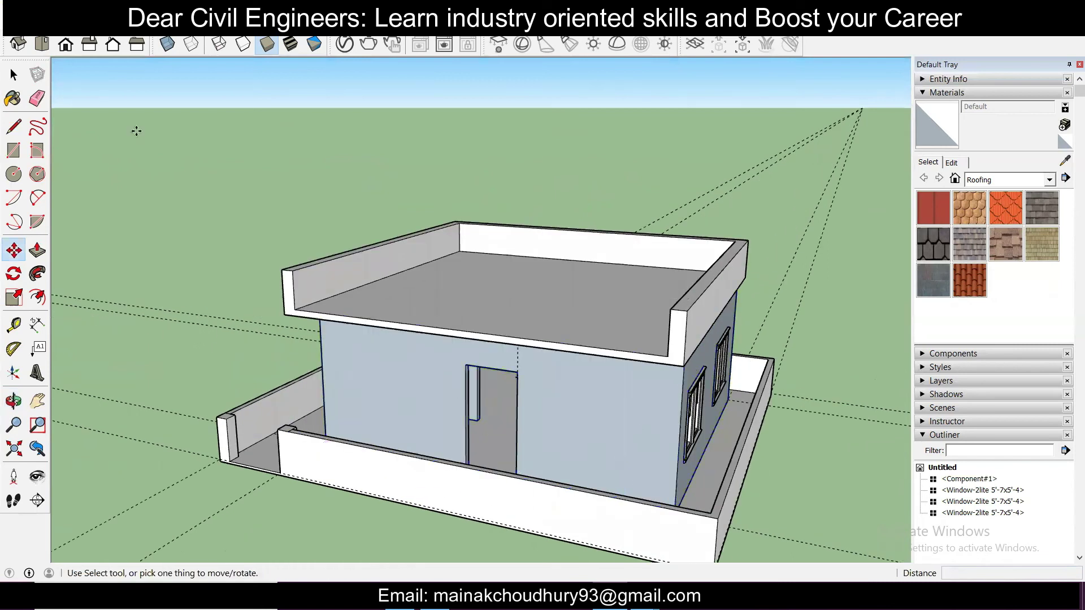
Step: Start a SketchUp file import, search the 3D WAREHOUSE folder for "door" and open the Doors folder
{"action": "left_click", "coordinate": [8, 29]}
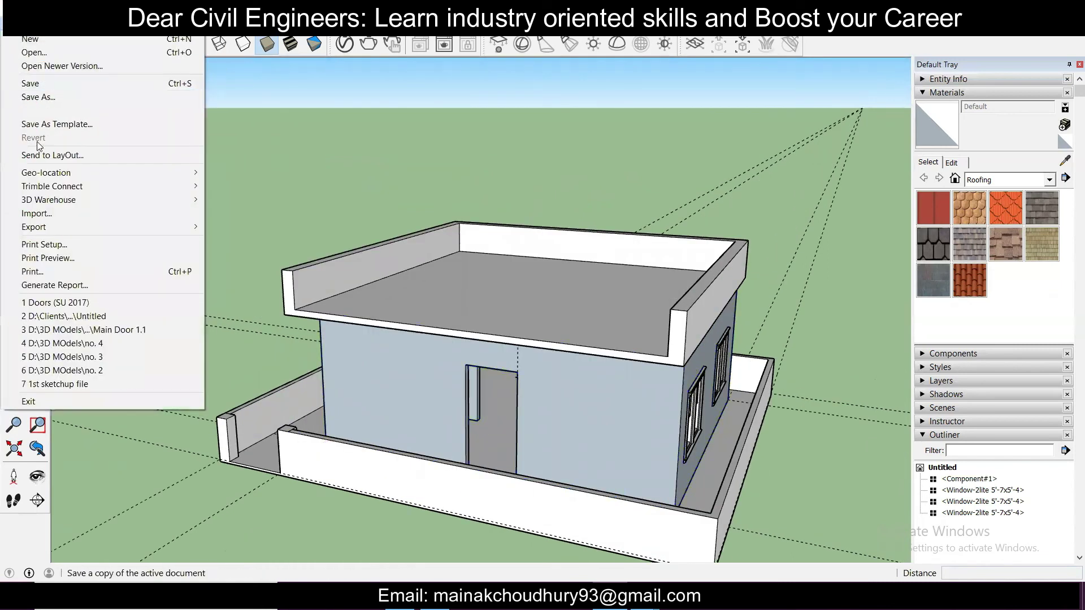
{"action": "left_click", "coordinate": [50, 211]}
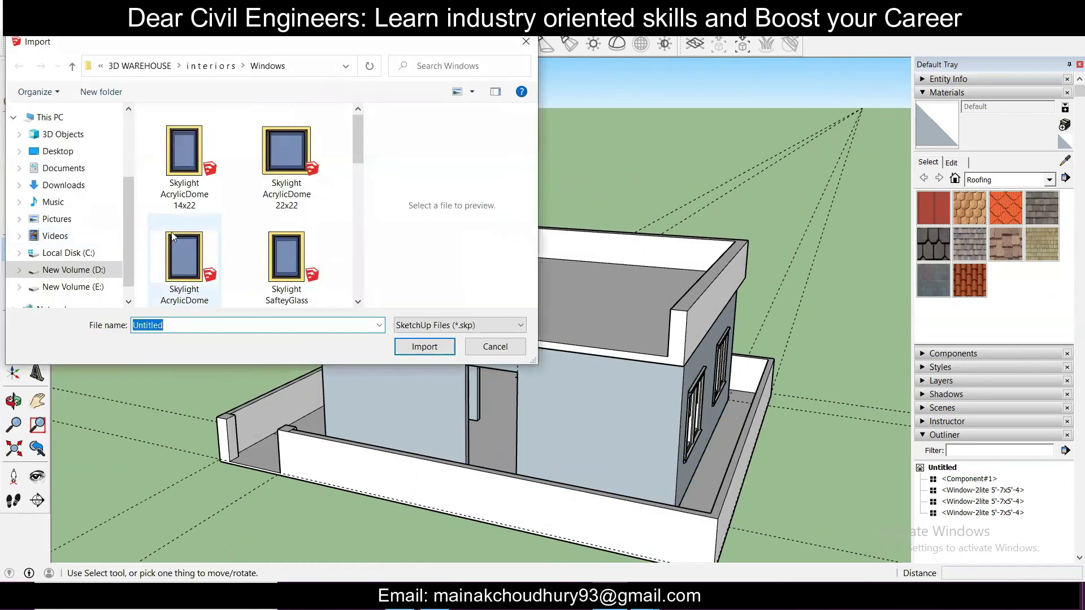
{"action": "left_click", "coordinate": [187, 67]}
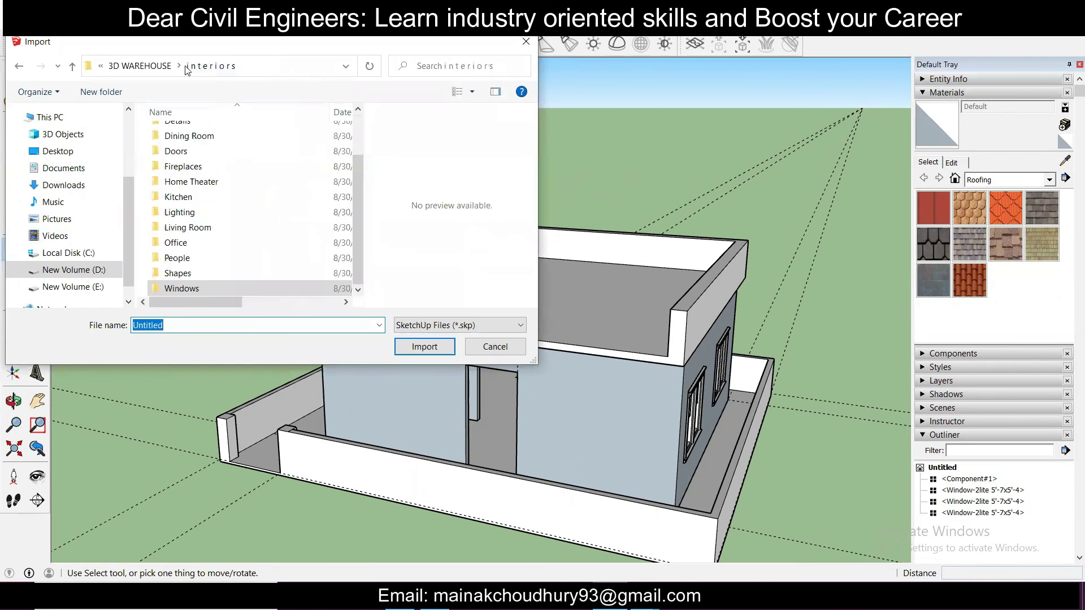
{"action": "left_click", "coordinate": [140, 66]}
{"action": "left_click", "coordinate": [450, 67]}
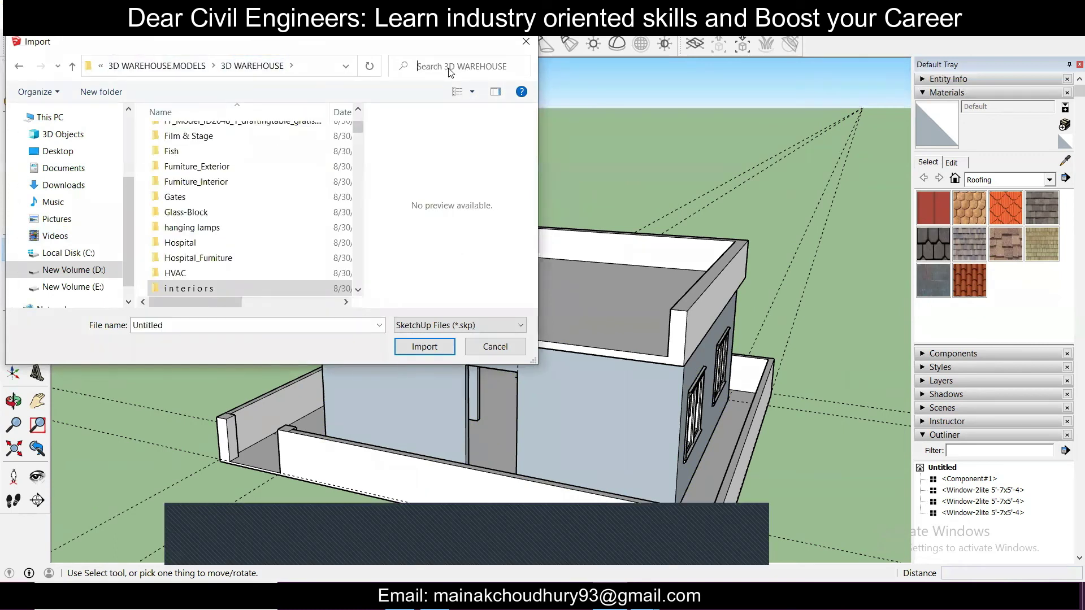
{"action": "type", "text": "door"}
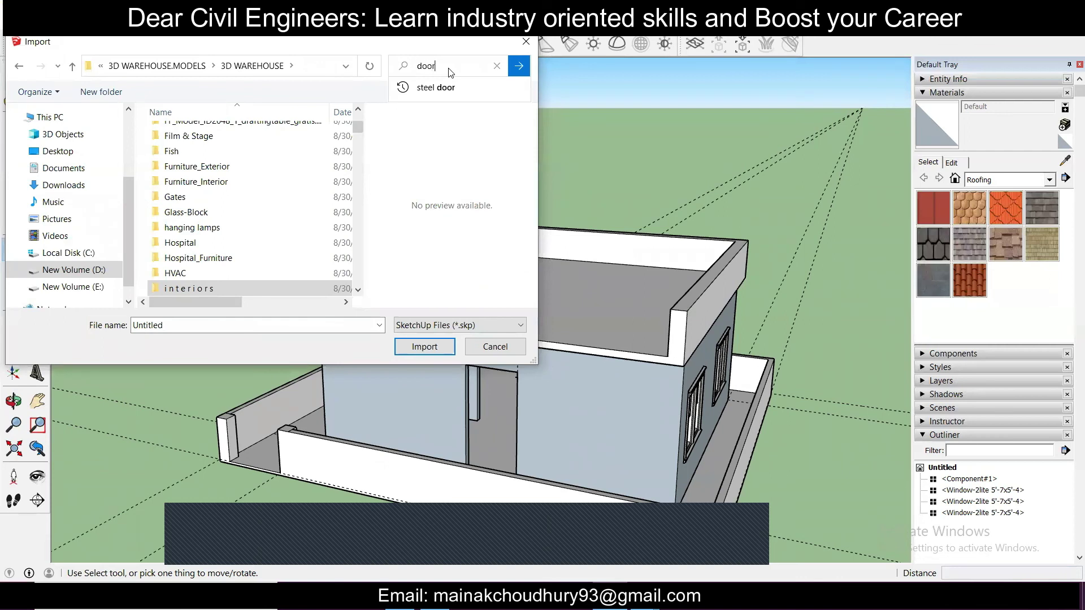
{"action": "key", "text": "Return"}
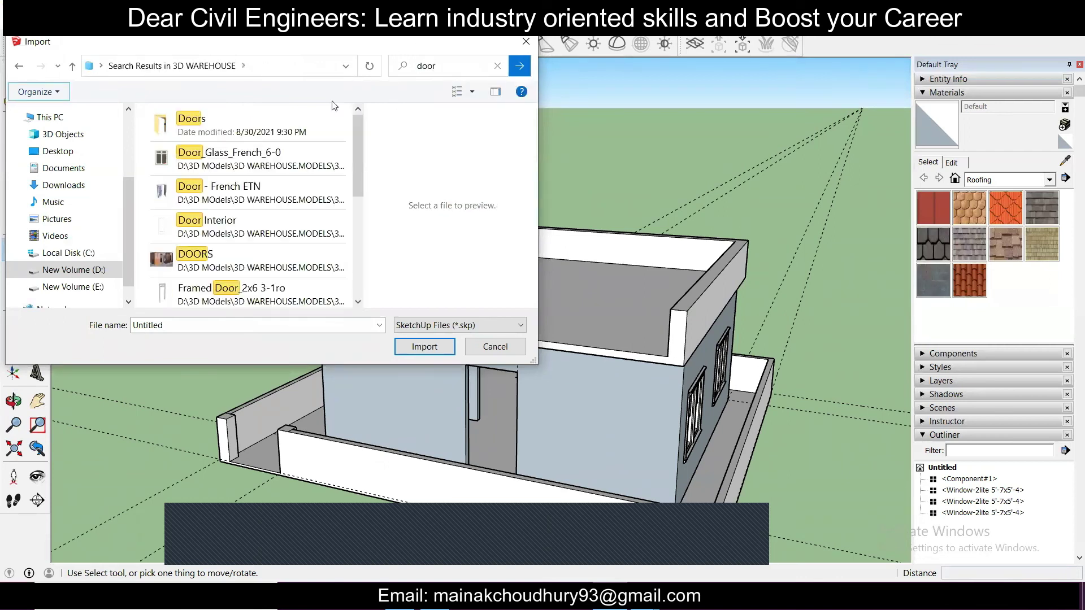
{"action": "double_click", "coordinate": [276, 122]}
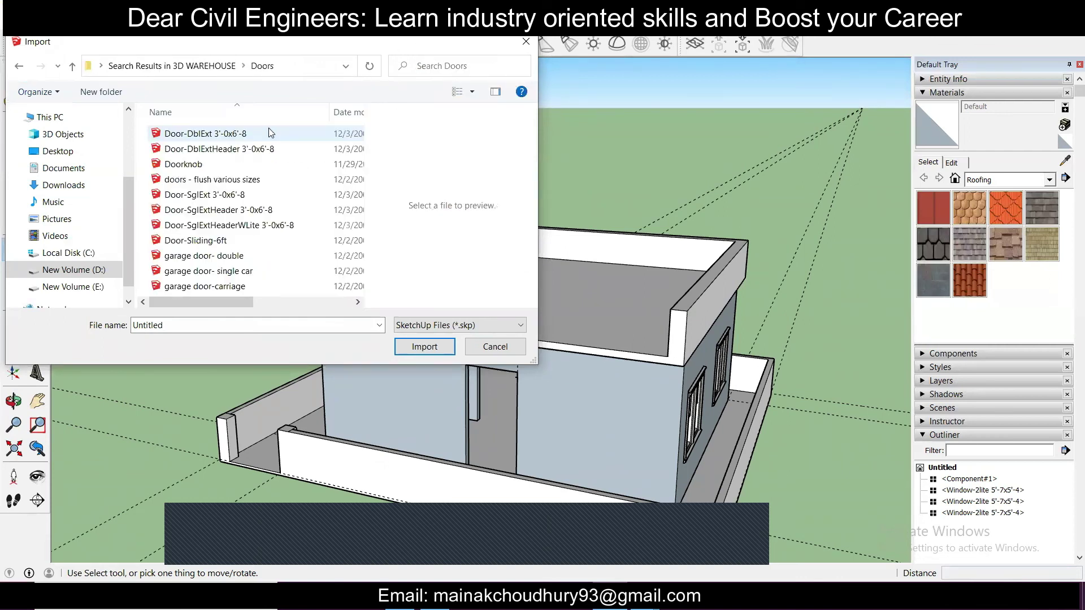
Step: Show the door files as large thumbnails and import Door-SglExtHeaderWLite 3'-0x6'-8
{"action": "left_click", "coordinate": [472, 92]}
{"action": "left_click", "coordinate": [519, 45]}
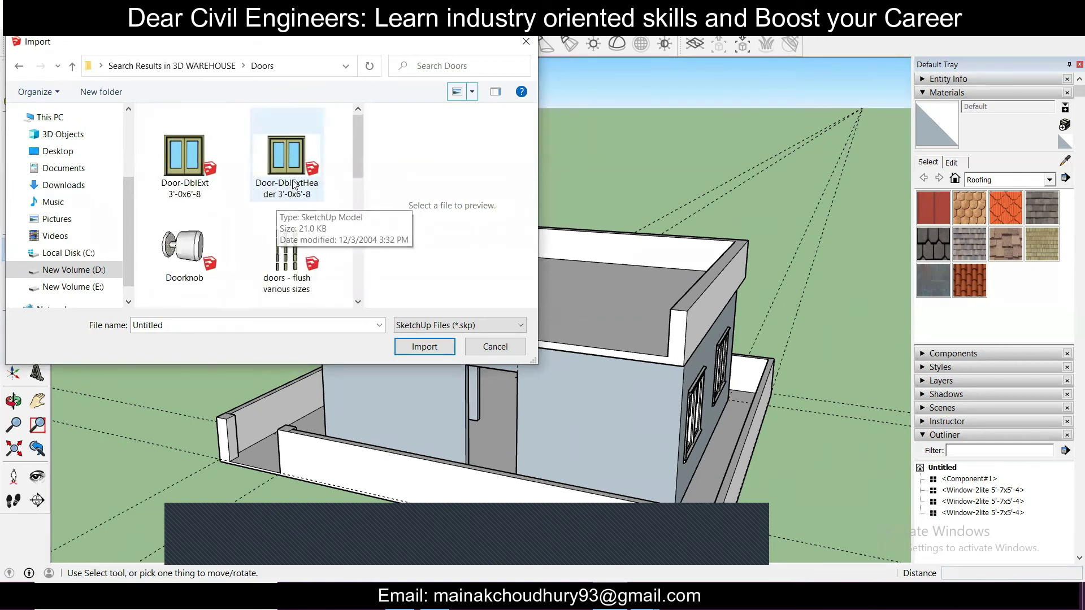
{"action": "scroll", "coordinate": [273, 198], "scroll_direction": "down", "scroll_amount": 5}
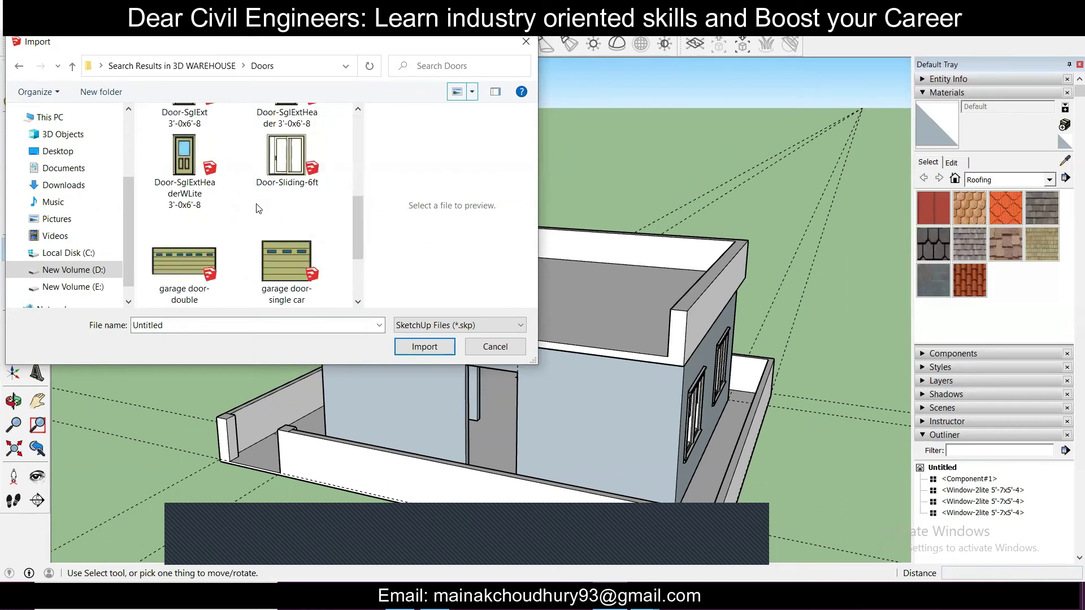
{"action": "scroll", "coordinate": [258, 208], "scroll_direction": "down", "scroll_amount": 2}
{"action": "scroll", "coordinate": [257, 206], "scroll_direction": "up", "scroll_amount": 1}
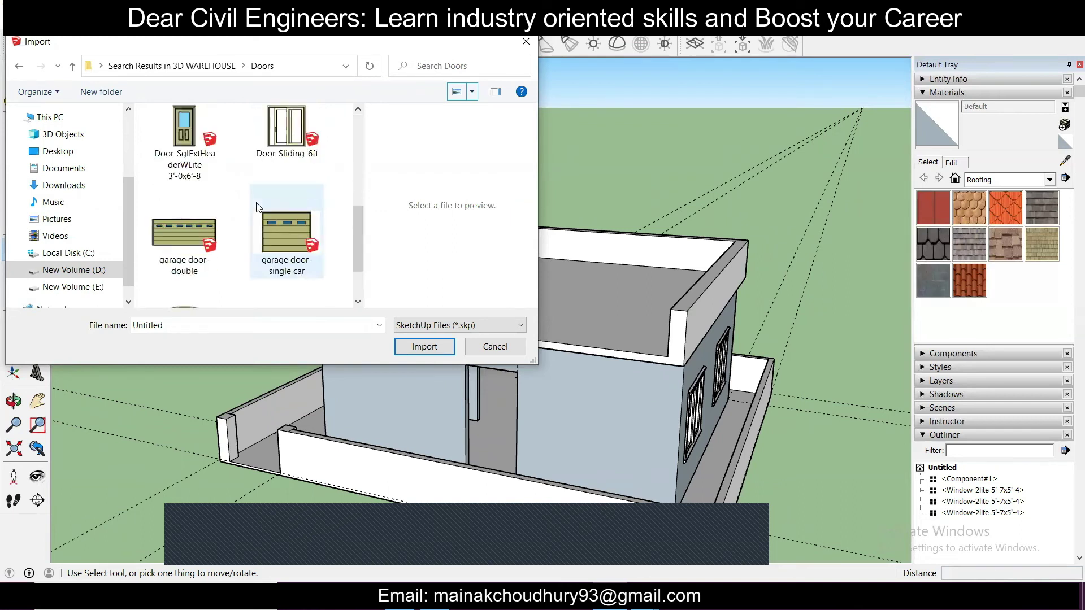
{"action": "left_click", "coordinate": [188, 141]}
{"action": "scroll", "coordinate": [234, 177], "scroll_direction": "up", "scroll_amount": 3}
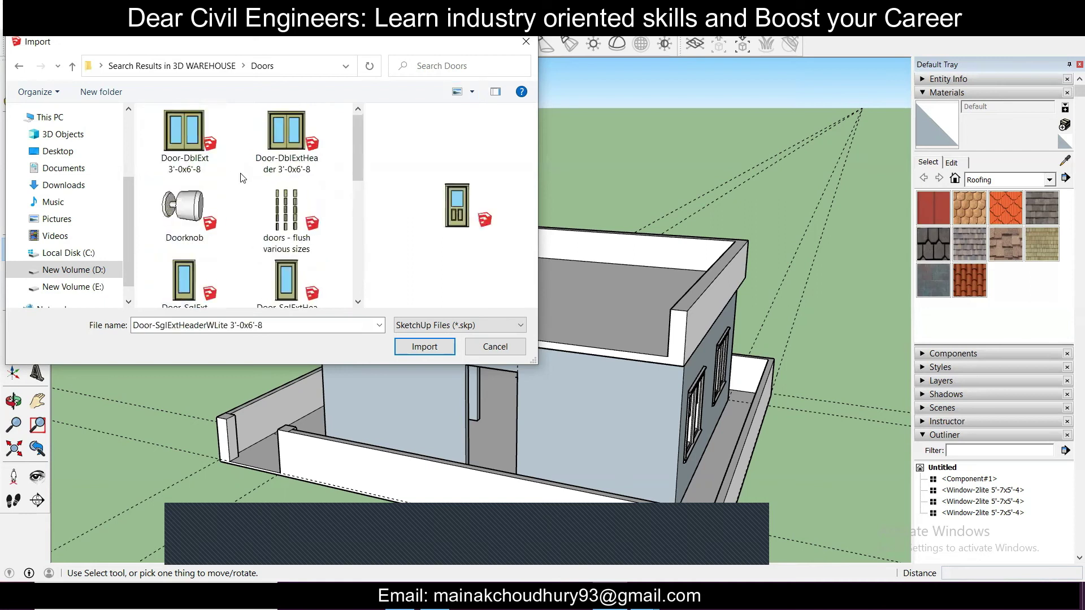
{"action": "scroll", "coordinate": [243, 178], "scroll_direction": "down", "scroll_amount": 3}
{"action": "scroll", "coordinate": [244, 180], "scroll_direction": "up", "scroll_amount": 2}
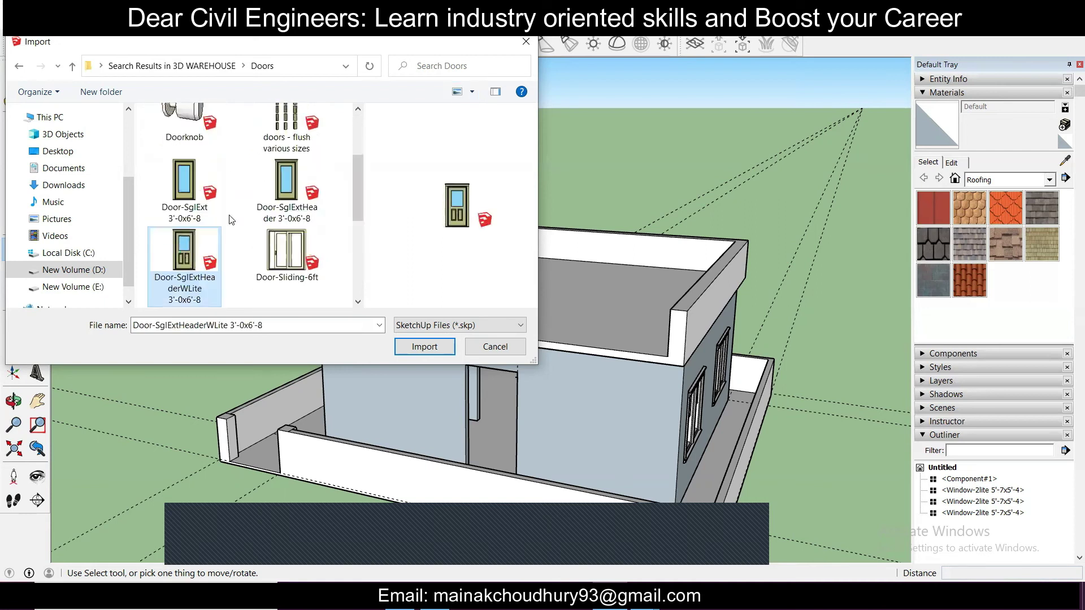
{"action": "left_click", "coordinate": [424, 347]}
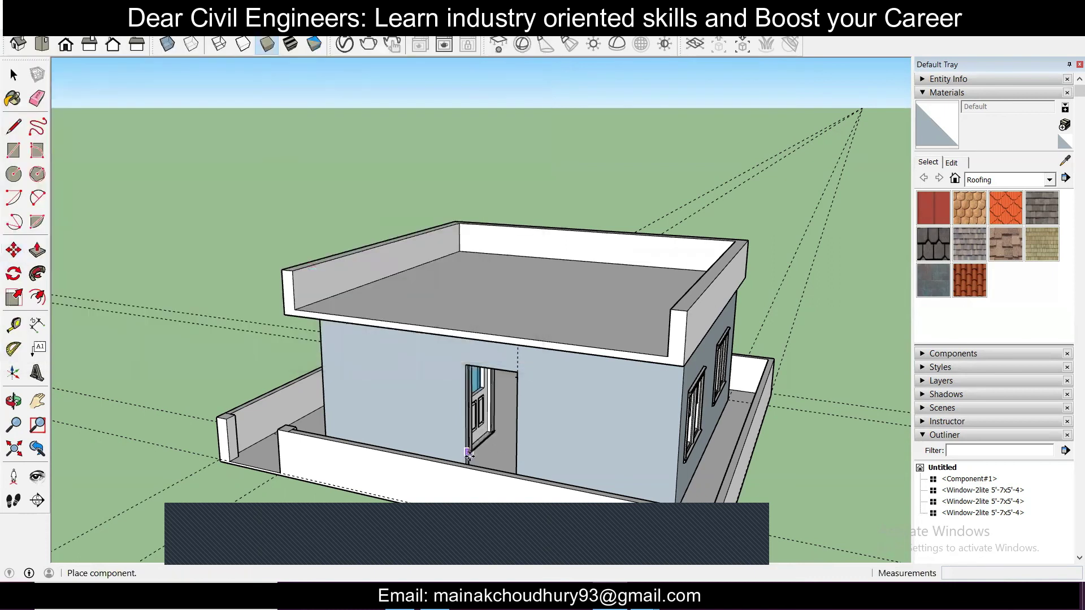
Step: Place the imported door at the lower corner of the front door opening
{"action": "scroll", "coordinate": [475, 464], "scroll_direction": "up", "scroll_amount": 3}
{"action": "middle_click_drag", "start_coordinate": [475, 465], "coordinate": [441, 431]}
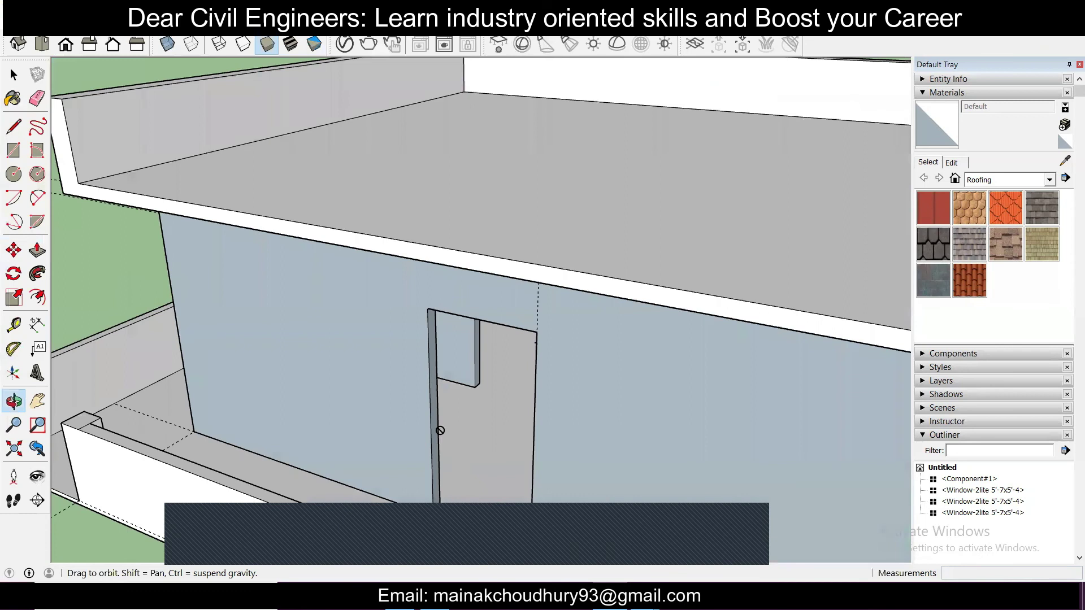
{"action": "scroll", "coordinate": [429, 413], "scroll_direction": "down", "scroll_amount": 2}
{"action": "scroll", "coordinate": [429, 414], "scroll_direction": "down", "scroll_amount": 2}
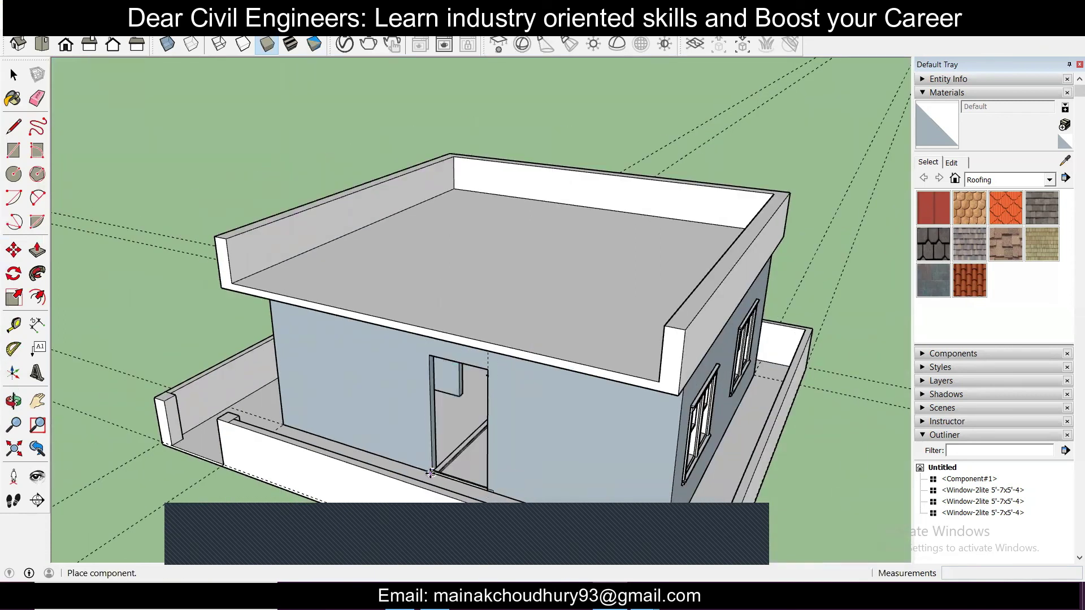
{"action": "left_click", "coordinate": [431, 470]}
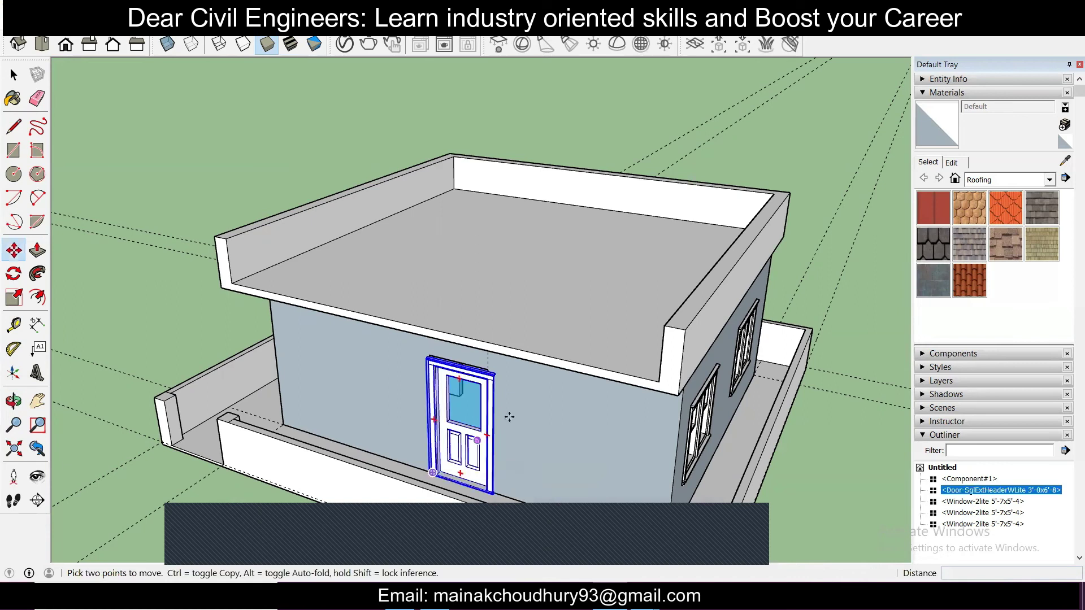
Step: In wireframe, scale the door along red and green by its upper corner grip to fit the opening
{"action": "scroll", "coordinate": [503, 403], "scroll_direction": "up", "scroll_amount": 4}
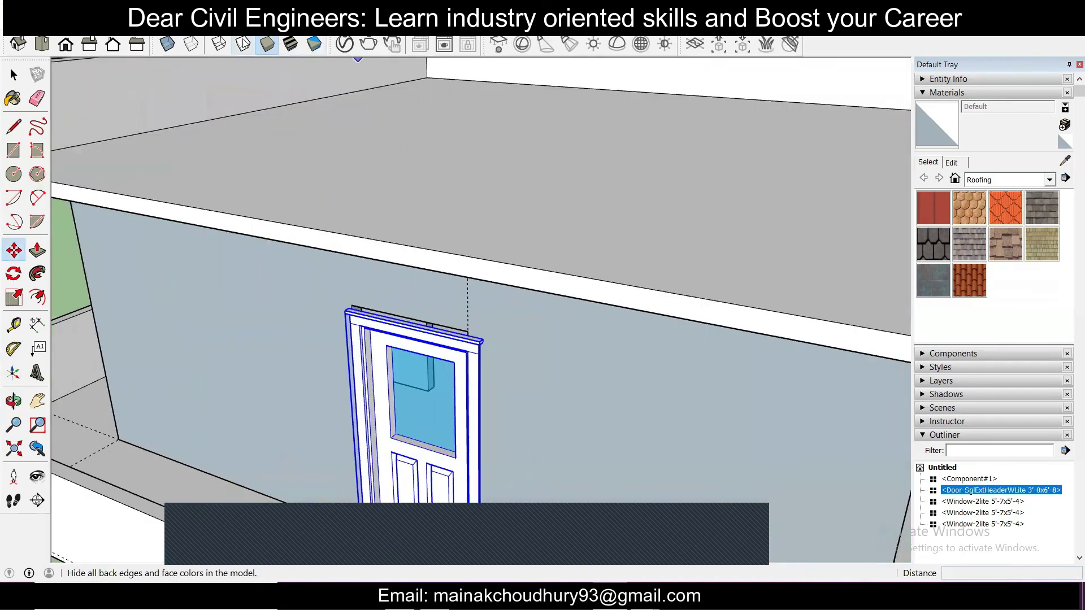
{"action": "left_click", "coordinate": [219, 43]}
{"action": "scroll", "coordinate": [459, 351], "scroll_direction": "up", "scroll_amount": 3}
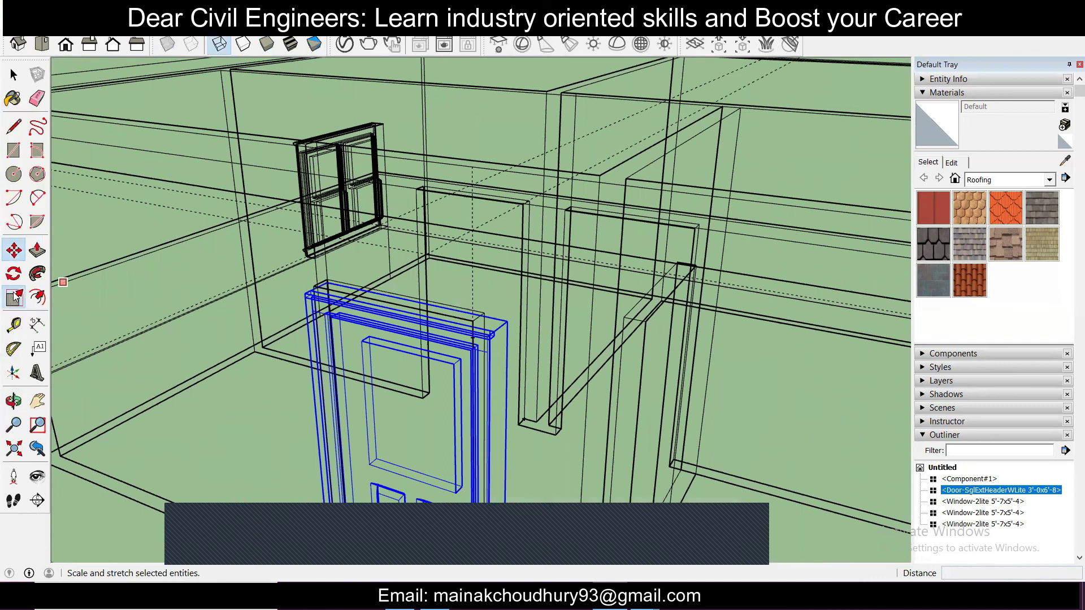
{"action": "left_click", "coordinate": [14, 296]}
{"action": "scroll", "coordinate": [645, 265], "scroll_direction": "up", "scroll_amount": 3}
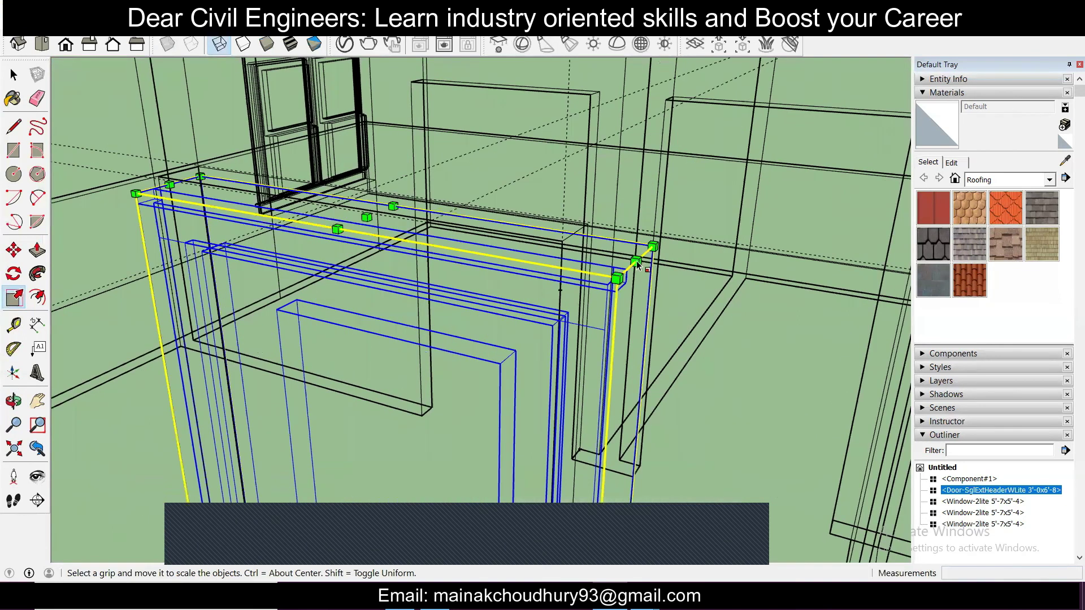
{"action": "left_click_drag", "start_coordinate": [590, 240], "coordinate": [552, 243]}
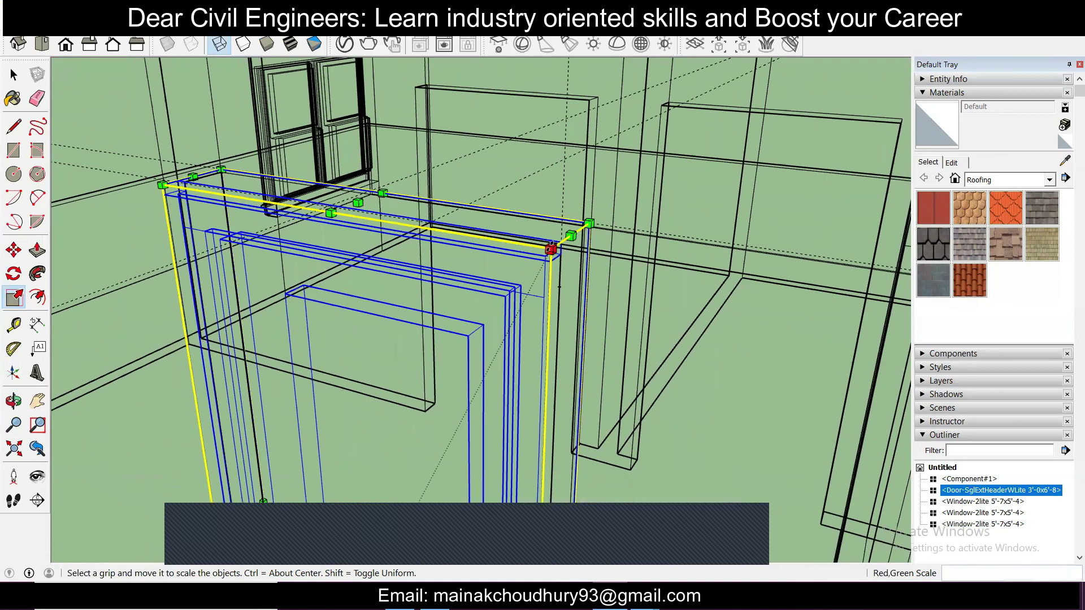
{"action": "scroll", "coordinate": [506, 289], "scroll_direction": "down", "scroll_amount": 5}
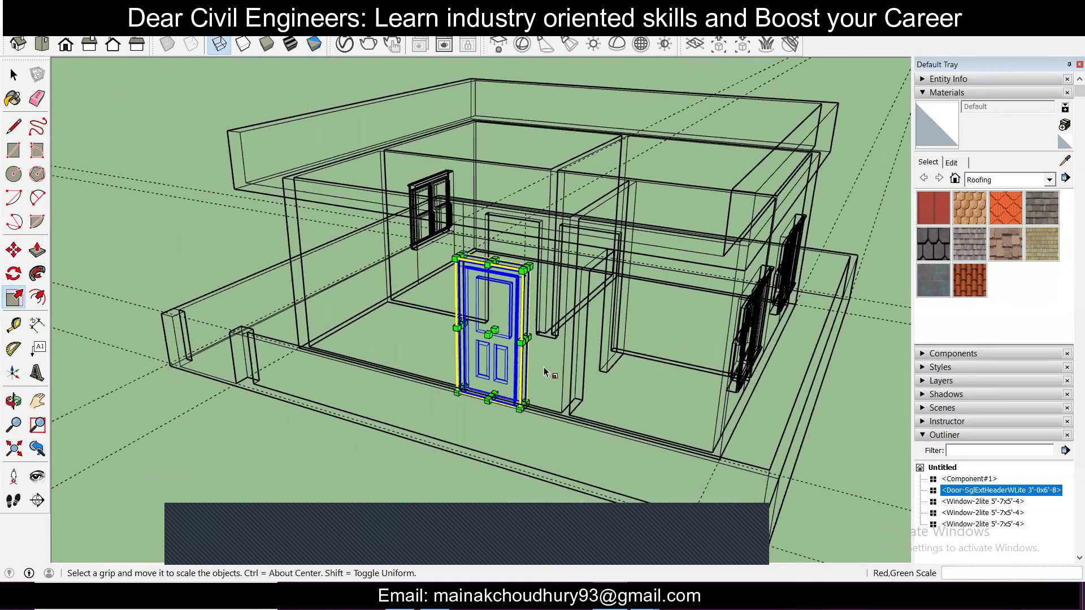
Step: Show shaded faces and examine the fitted front door from around the house
{"action": "middle_click_drag", "start_coordinate": [544, 372], "coordinate": [591, 387]}
{"action": "left_click", "coordinate": [269, 44]}
{"action": "left_click", "coordinate": [385, 246]}
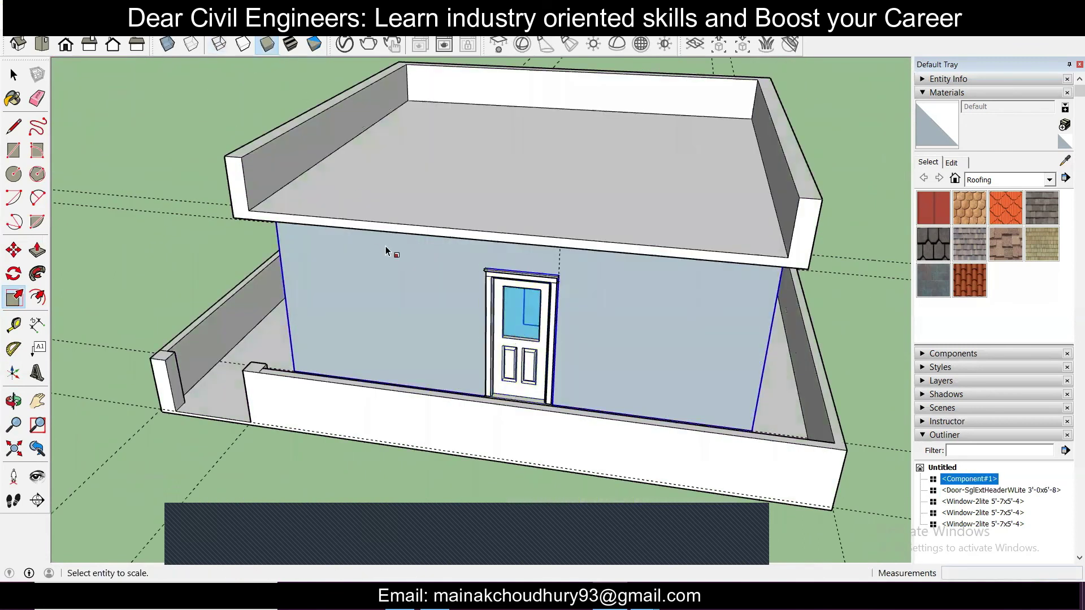
{"action": "scroll", "coordinate": [386, 247], "scroll_direction": "down", "scroll_amount": 3}
{"action": "mouse_move", "coordinate": [438, 335]}
{"action": "middle_mouse_down"}
{"action": "mouse_move", "coordinate": [162, 299]}
{"action": "mouse_move", "coordinate": [546, 300]}
{"action": "mouse_move", "coordinate": [463, 292]}
{"action": "middle_mouse_up"}
{"action": "middle_click_drag", "start_coordinate": [594, 327], "coordinate": [373, 320]}
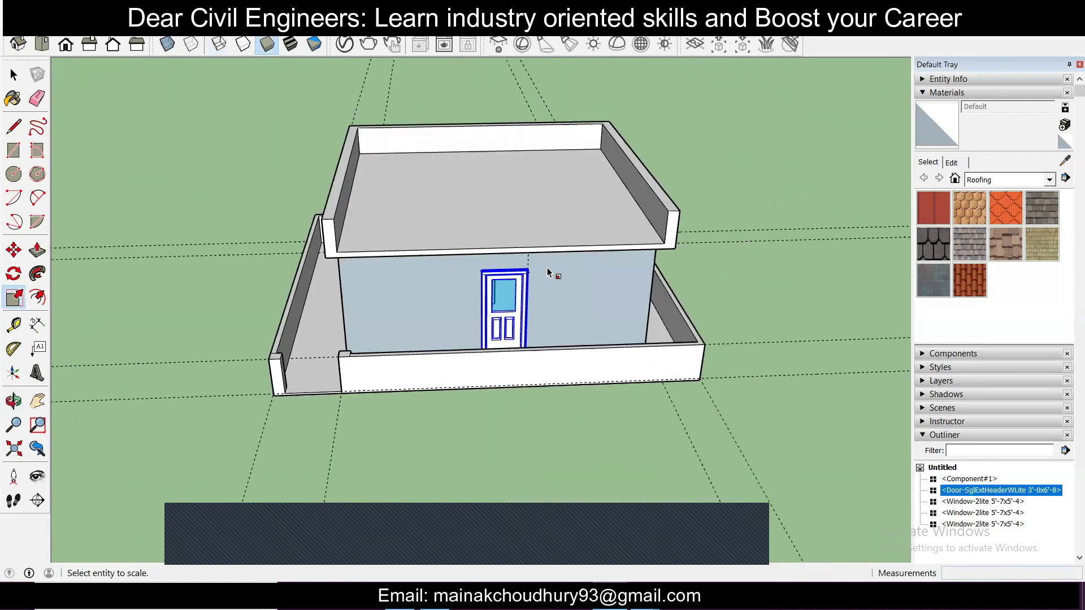
{"action": "scroll", "coordinate": [549, 274], "scroll_direction": "up", "scroll_amount": 2}
{"action": "mouse_move", "coordinate": [530, 341]}
{"action": "middle_mouse_down"}
{"action": "mouse_move", "coordinate": [243, 320]}
{"action": "mouse_move", "coordinate": [588, 376]}
{"action": "mouse_move", "coordinate": [687, 349]}
{"action": "middle_mouse_up"}
{"action": "scroll", "coordinate": [341, 410], "scroll_direction": "up", "scroll_amount": 2}
{"action": "scroll", "coordinate": [342, 409], "scroll_direction": "down", "scroll_amount": 2}
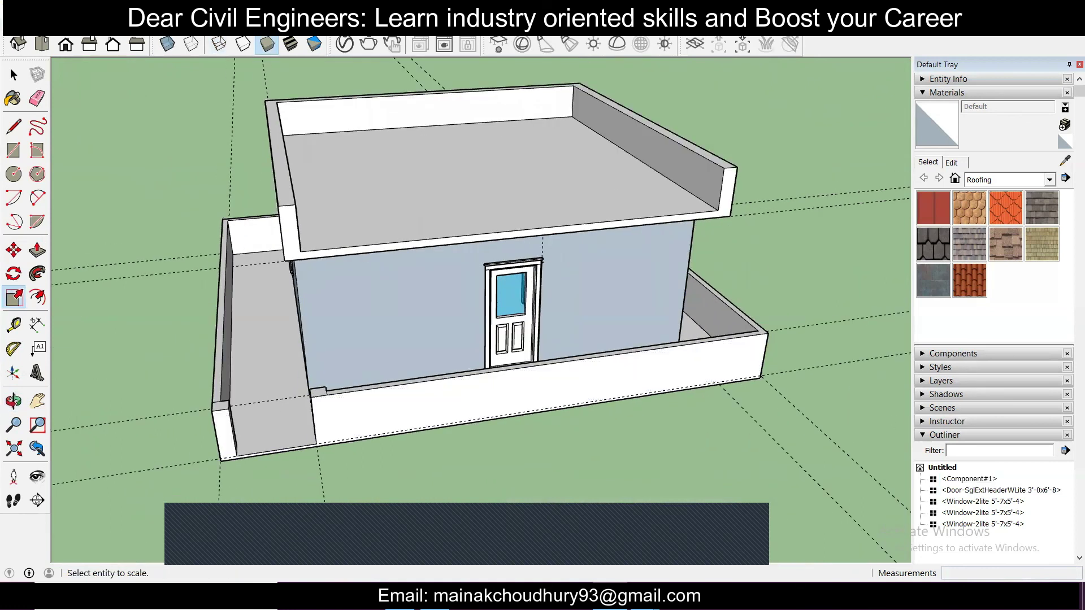
Step: Start another file import and search the 3D WAREHOUSE folder for "steel"
{"action": "left_click", "coordinate": [13, 28]}
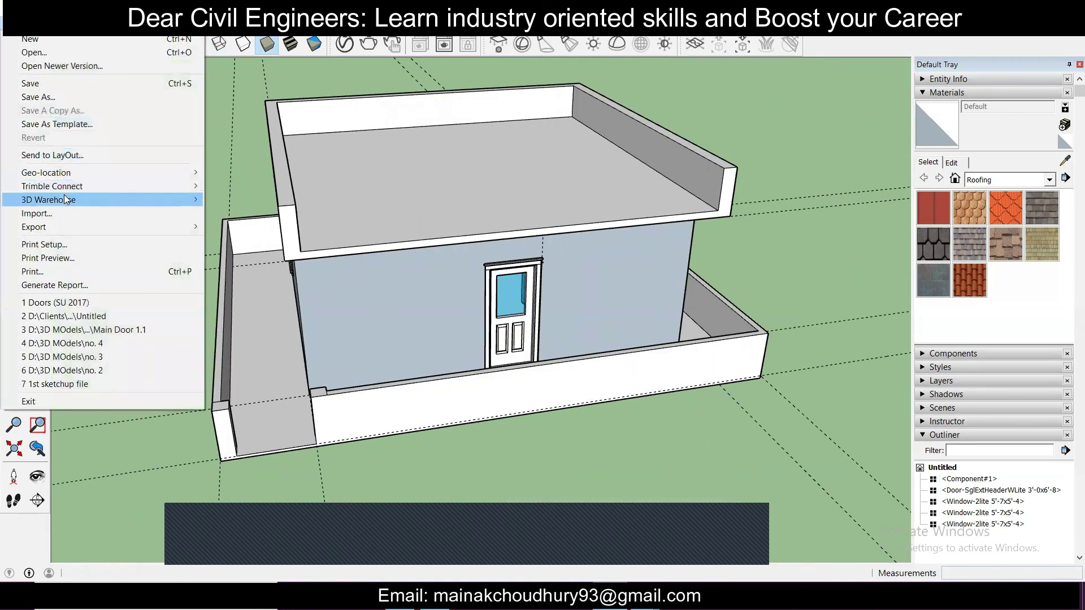
{"action": "mouse_move", "coordinate": [66, 197]}
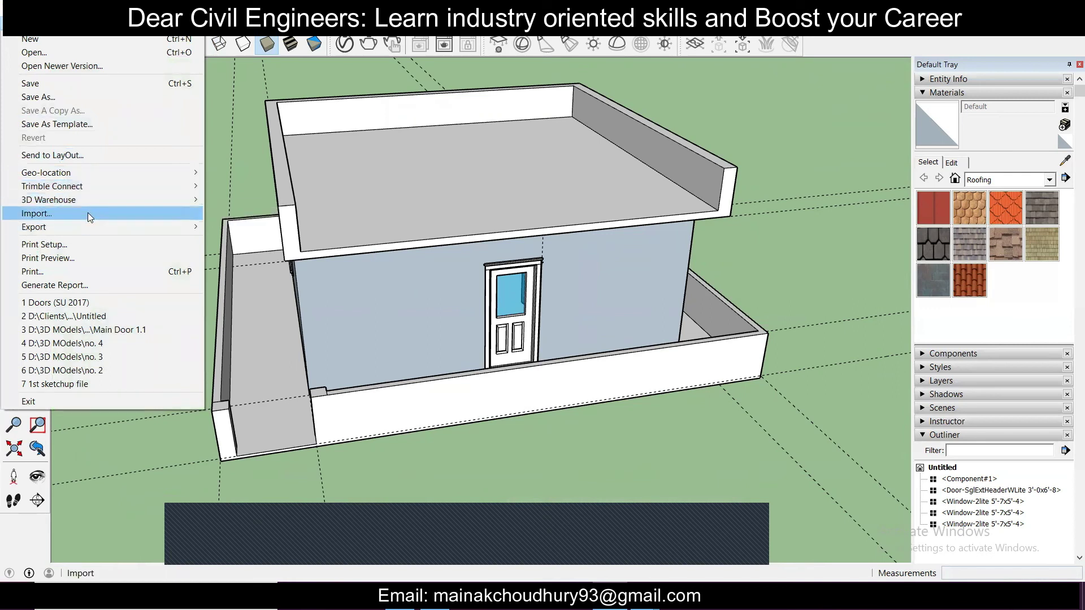
{"action": "left_click", "coordinate": [88, 212]}
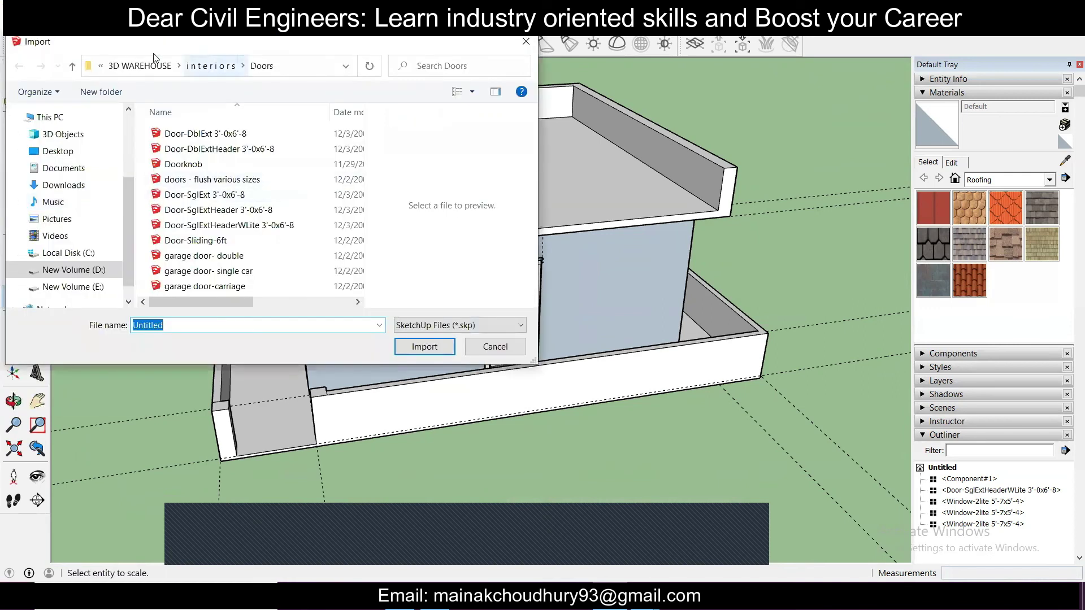
{"action": "left_click", "coordinate": [171, 66]}
{"action": "left_click", "coordinate": [453, 63]}
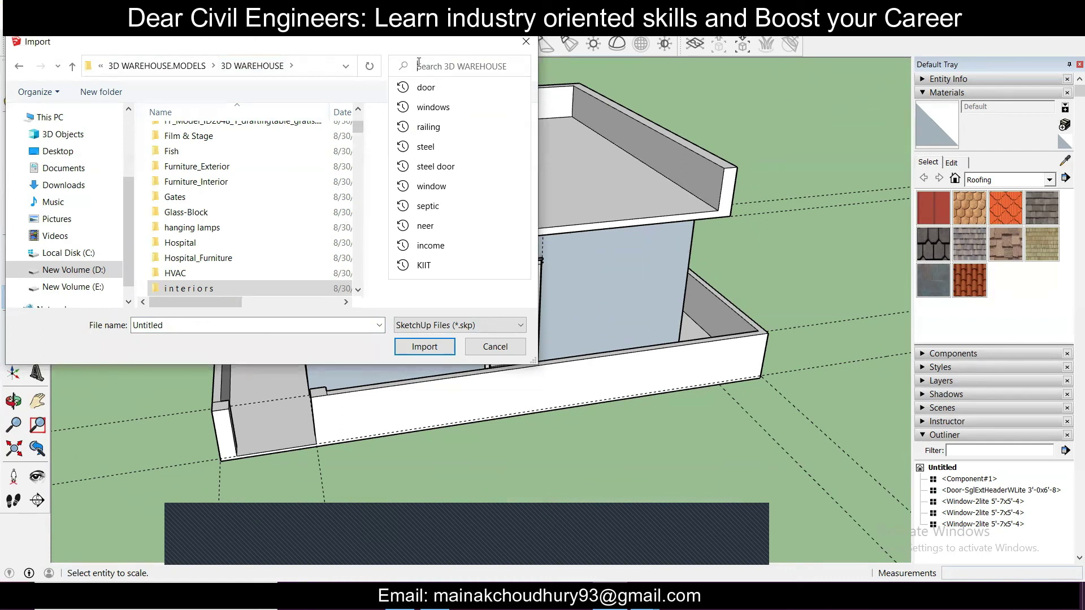
{"action": "type", "text": "steeel"}
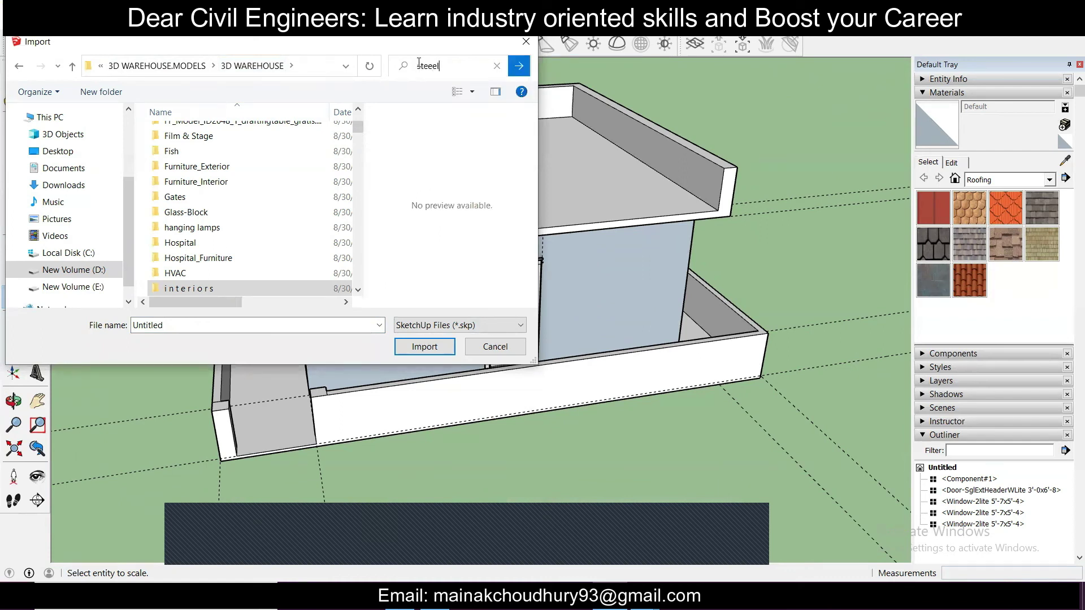
{"action": "key", "text": "BackSpace"}
{"action": "key", "text": "BackSpace"}
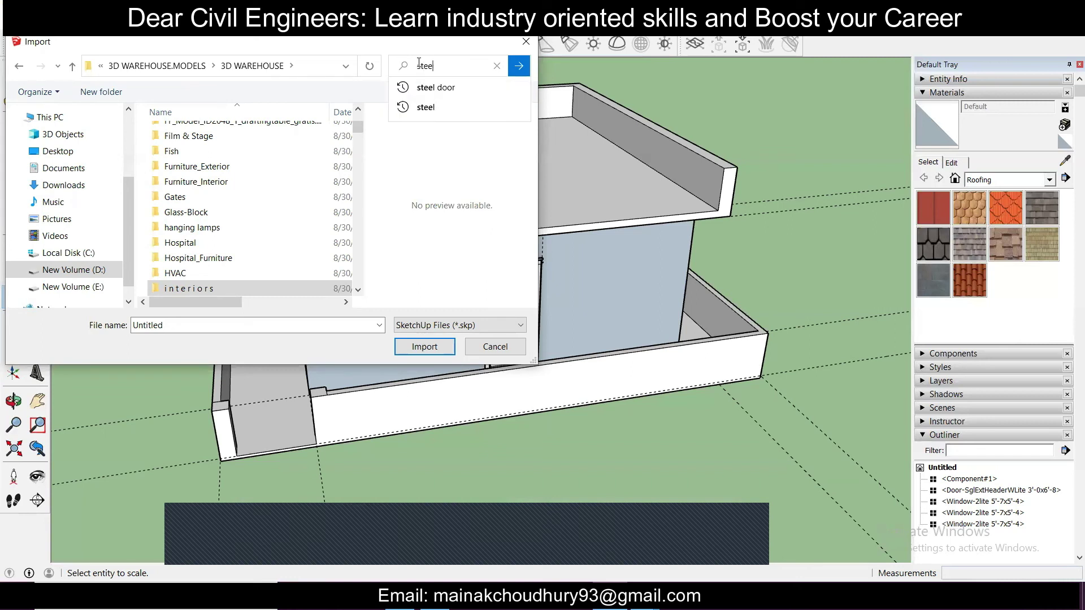
{"action": "key", "text": "Return"}
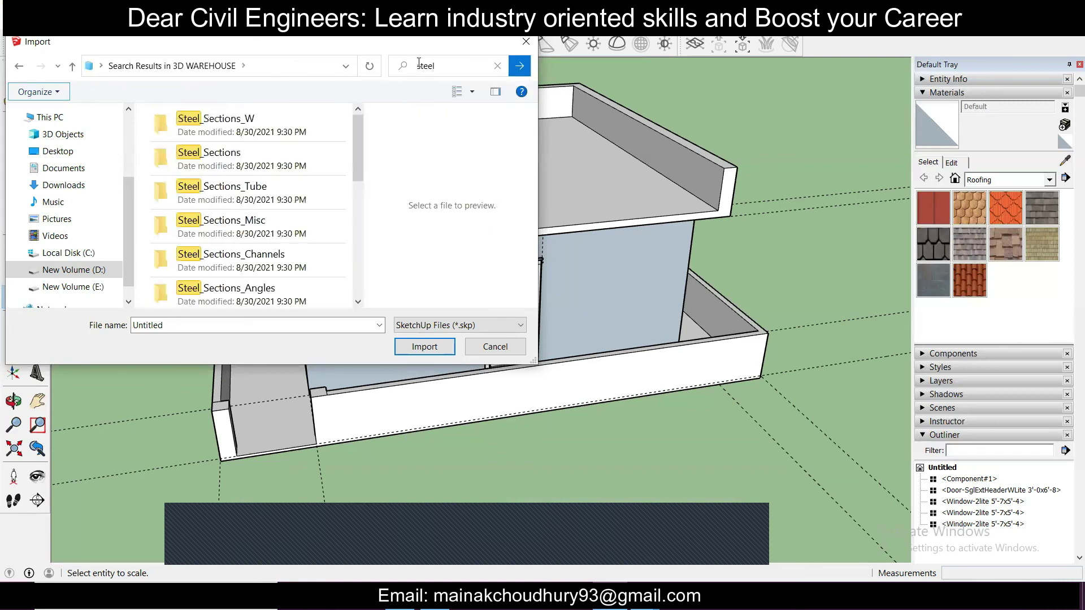
Step: Import Fence_Gate_Ornamental_Steel_Pedestrian from the steel search results and place it at the lower corner of the boundary wall's gate opening
{"action": "double_click", "coordinate": [284, 129]}
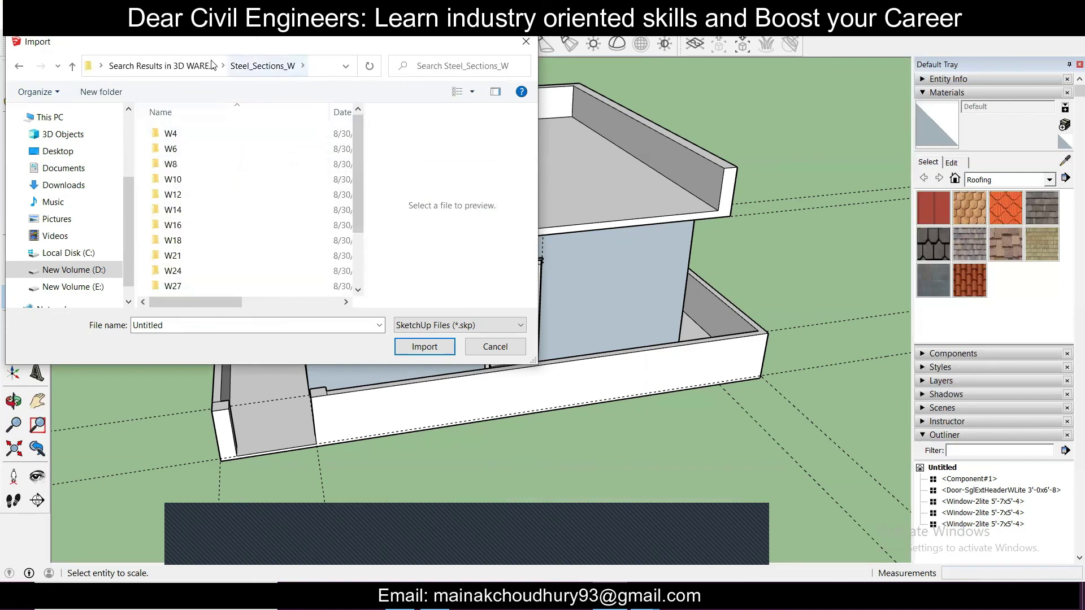
{"action": "left_click", "coordinate": [182, 65]}
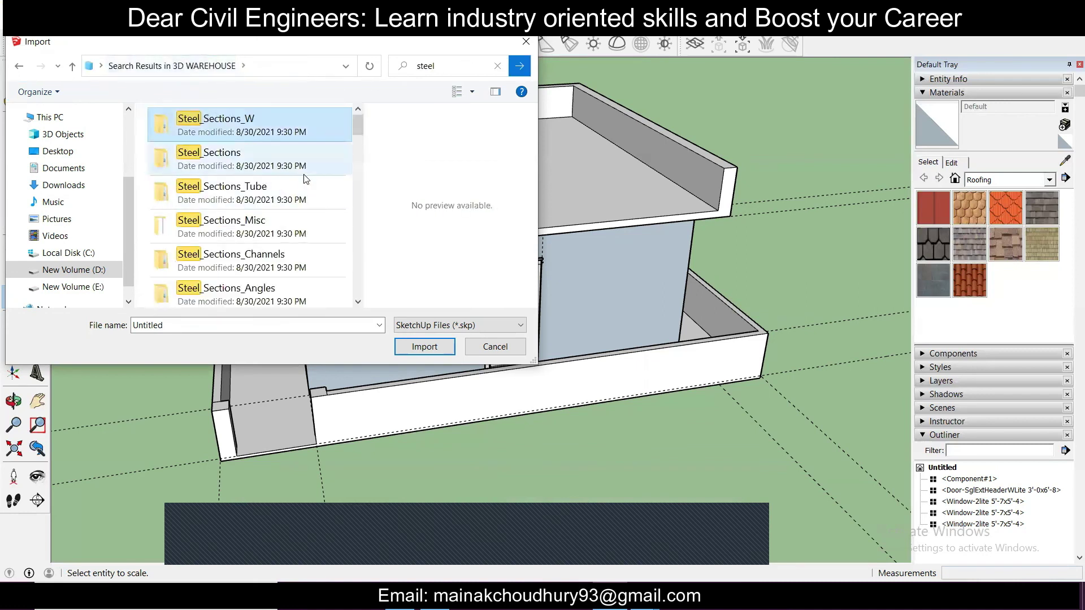
{"action": "scroll", "coordinate": [306, 179], "scroll_direction": "down", "scroll_amount": 3}
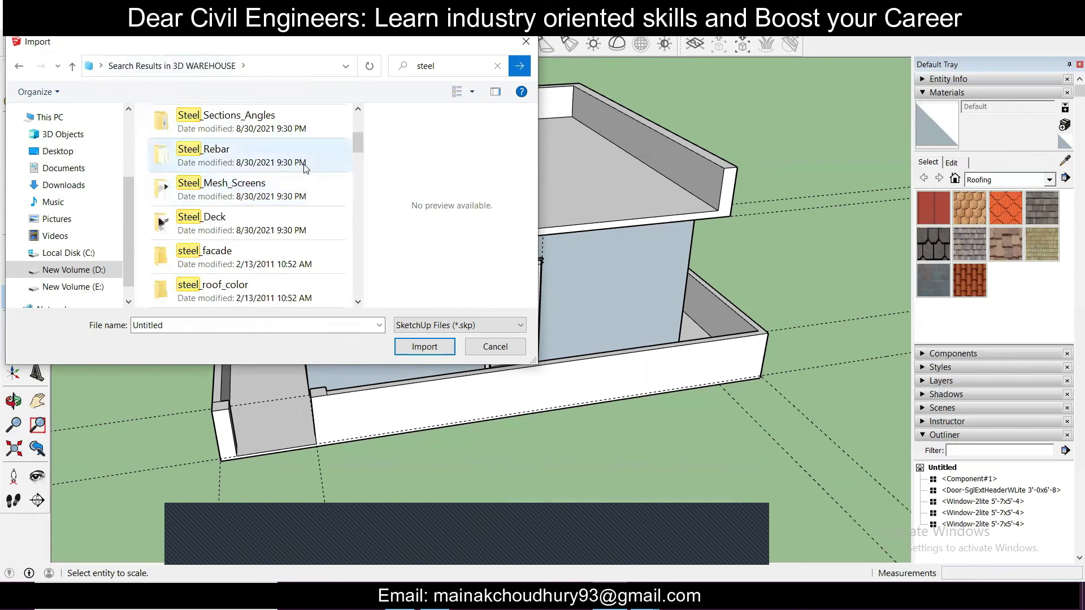
{"action": "scroll", "coordinate": [304, 168], "scroll_direction": "down", "scroll_amount": 2}
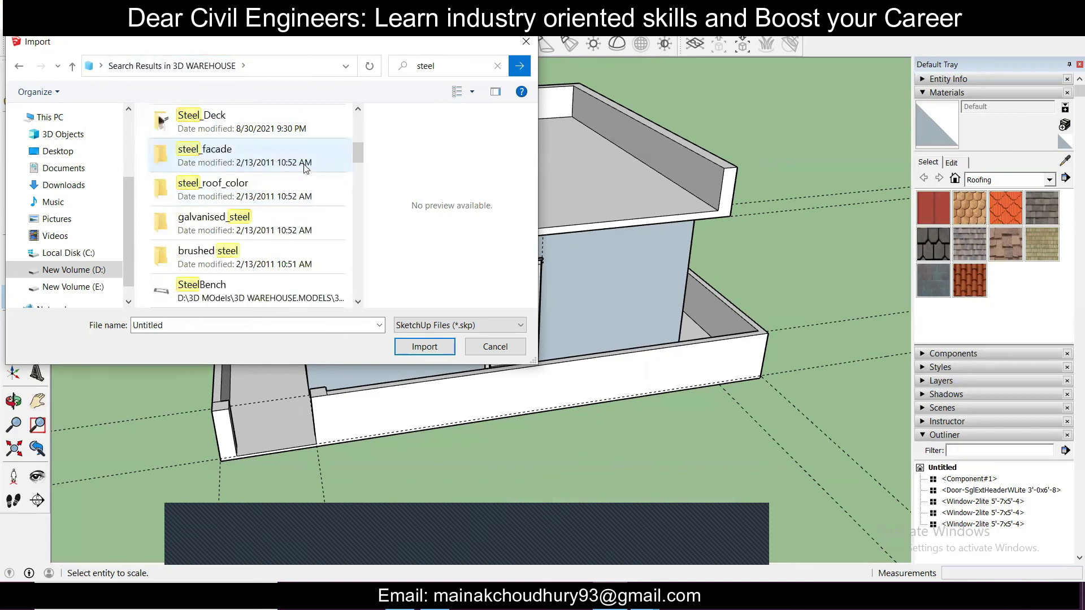
{"action": "scroll", "coordinate": [305, 168], "scroll_direction": "down", "scroll_amount": 2}
{"action": "scroll", "coordinate": [305, 168], "scroll_direction": "down", "scroll_amount": 2}
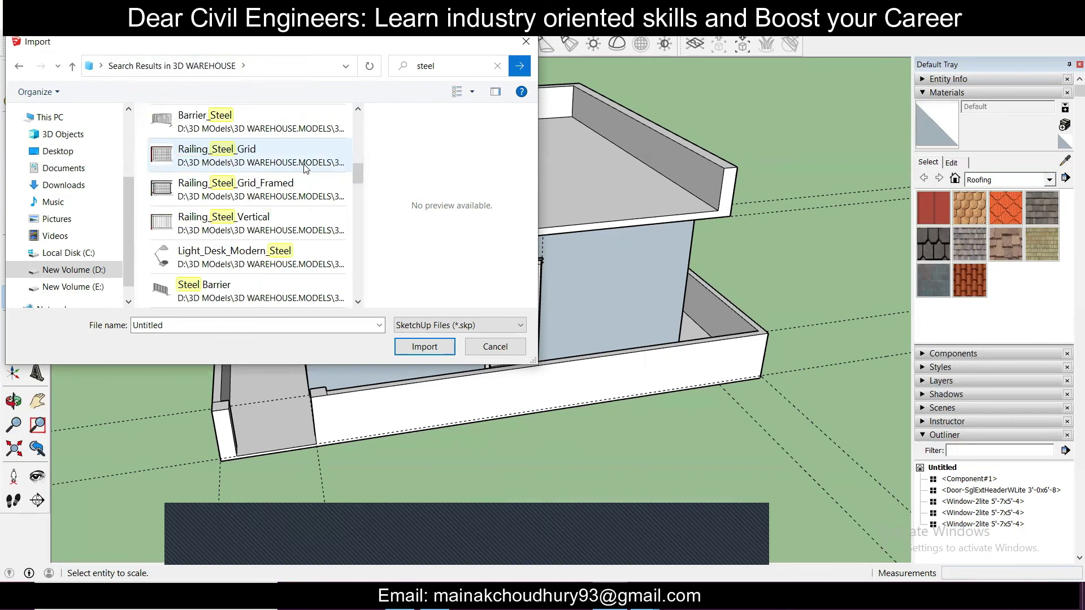
{"action": "scroll", "coordinate": [306, 167], "scroll_direction": "down", "scroll_amount": 2}
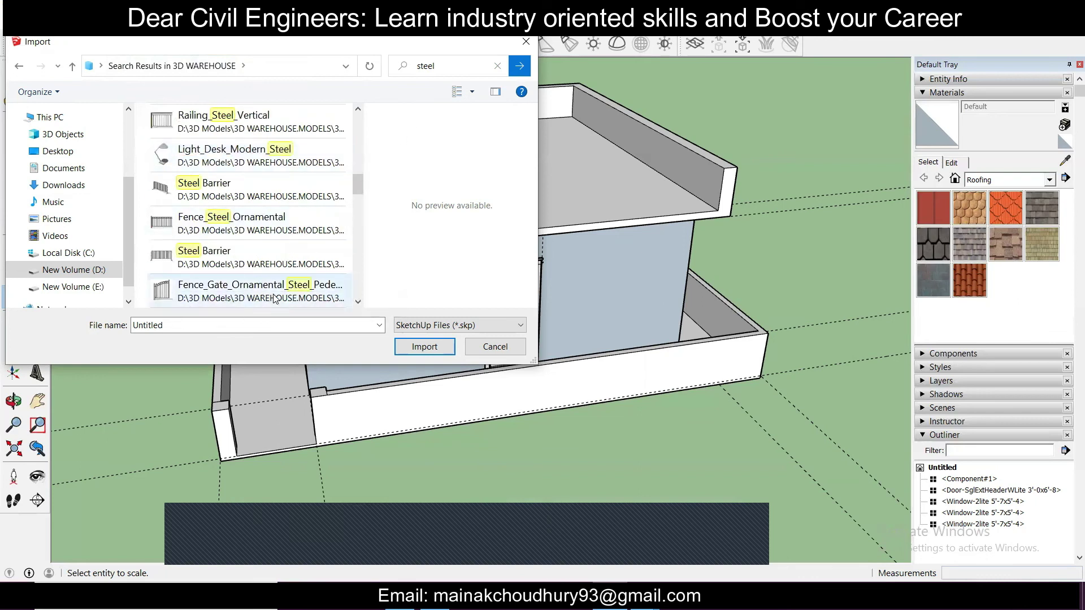
{"action": "left_click", "coordinate": [247, 296]}
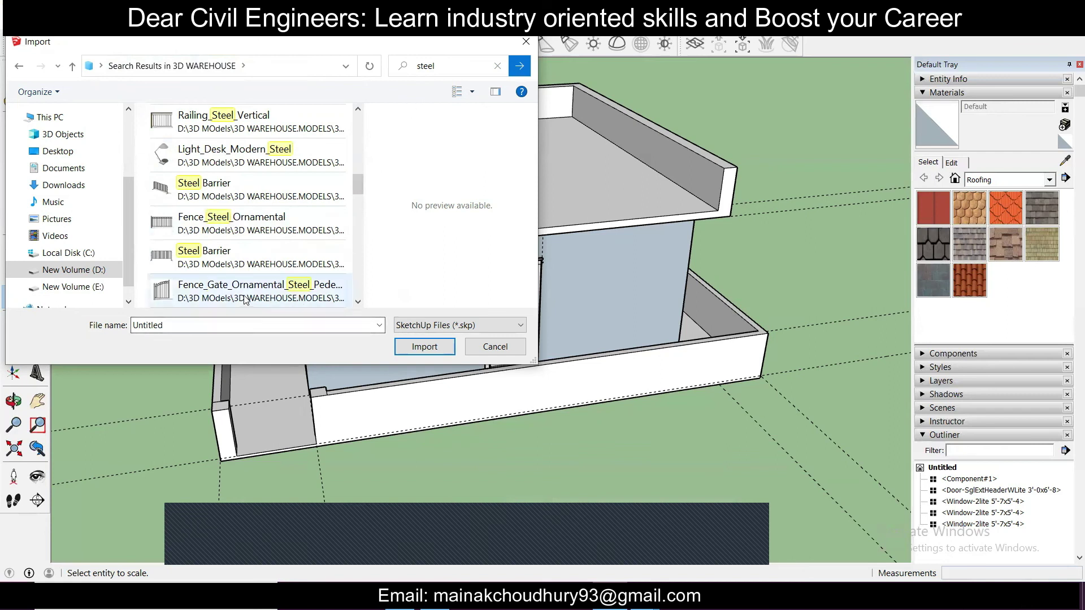
{"action": "left_click", "coordinate": [416, 347]}
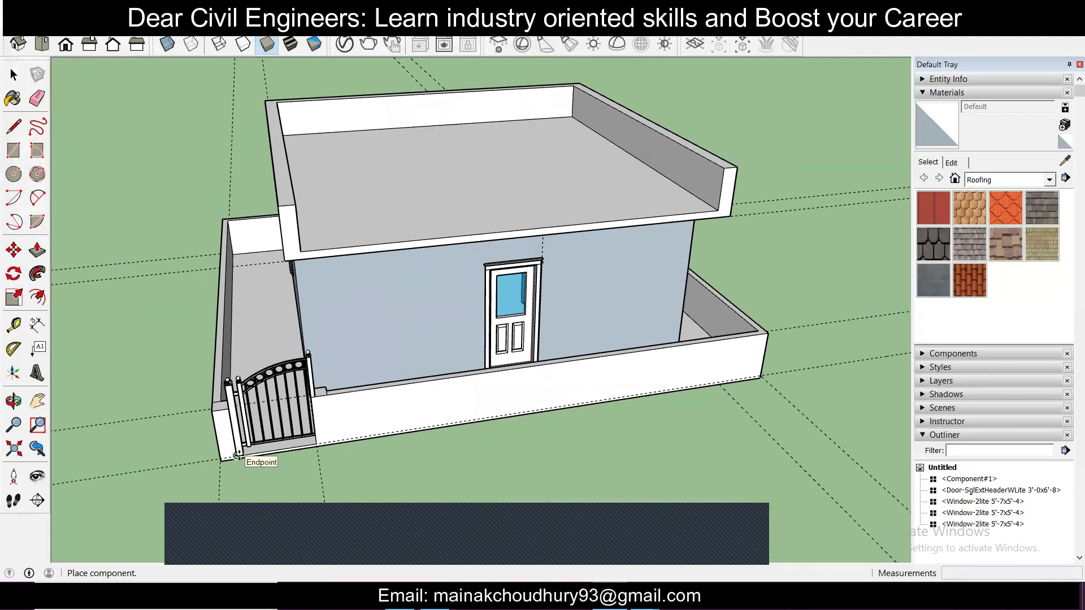
{"action": "left_click", "coordinate": [237, 455]}
Step: Show the model in wireframe and examine how the gate's end post meets the longer stretch of the front boundary wall
{"action": "scroll", "coordinate": [325, 443], "scroll_direction": "up", "scroll_amount": 5}
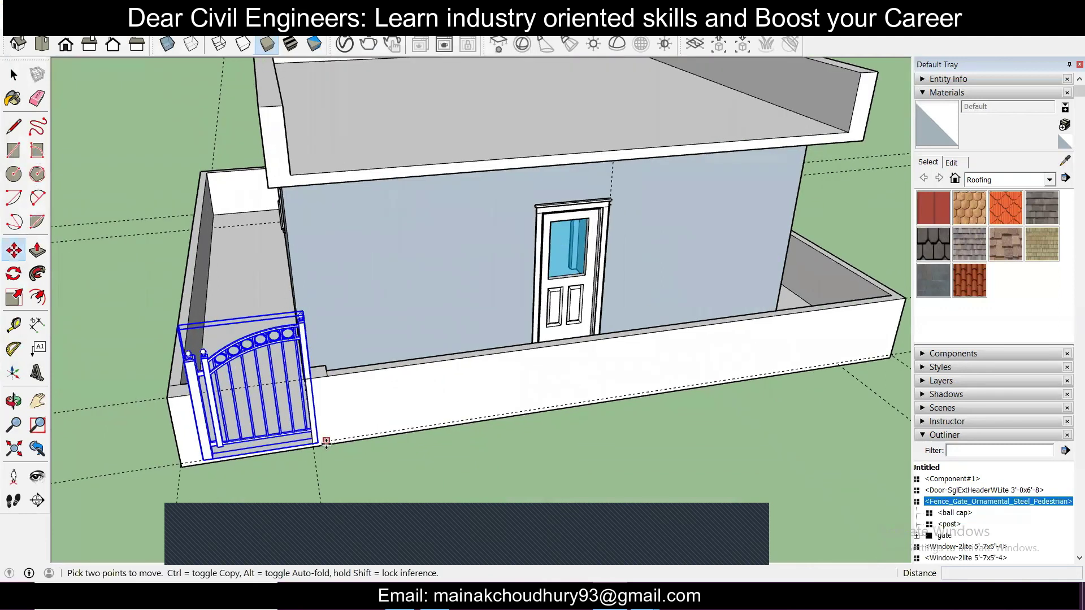
{"action": "scroll", "coordinate": [326, 443], "scroll_direction": "up", "scroll_amount": 4}
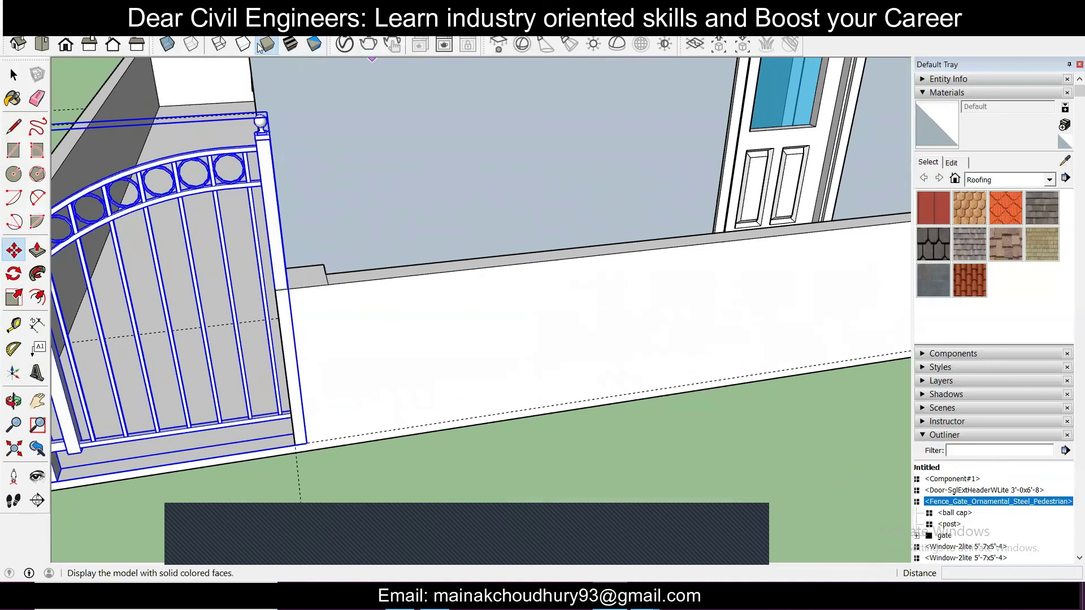
{"action": "left_click", "coordinate": [220, 44]}
{"action": "scroll", "coordinate": [249, 200], "scroll_direction": "up", "scroll_amount": 2}
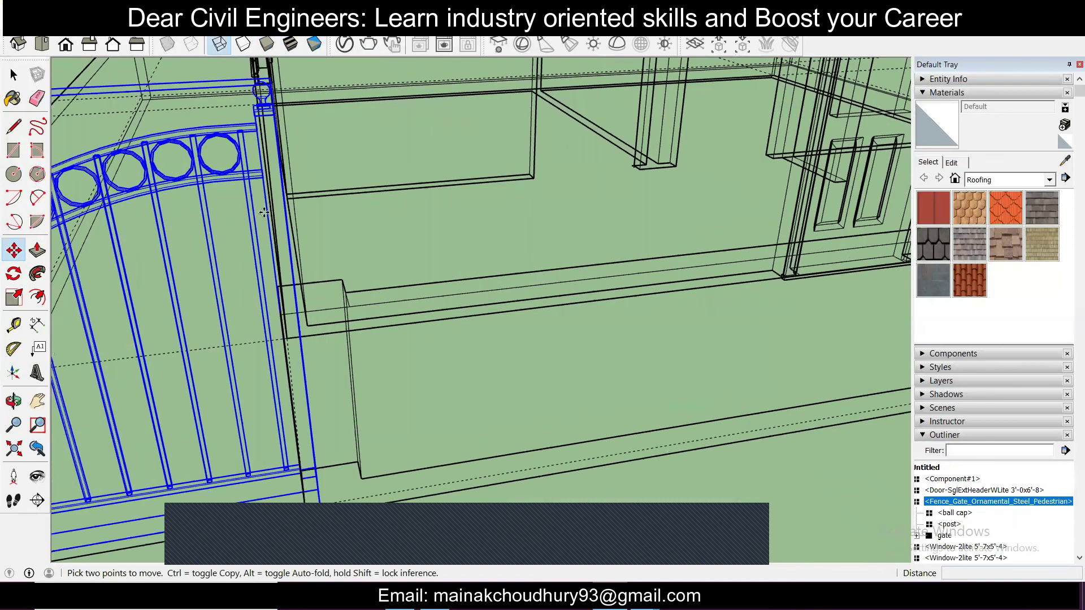
{"action": "scroll", "coordinate": [296, 310], "scroll_direction": "up", "scroll_amount": 3}
{"action": "scroll", "coordinate": [303, 245], "scroll_direction": "down", "scroll_amount": 2}
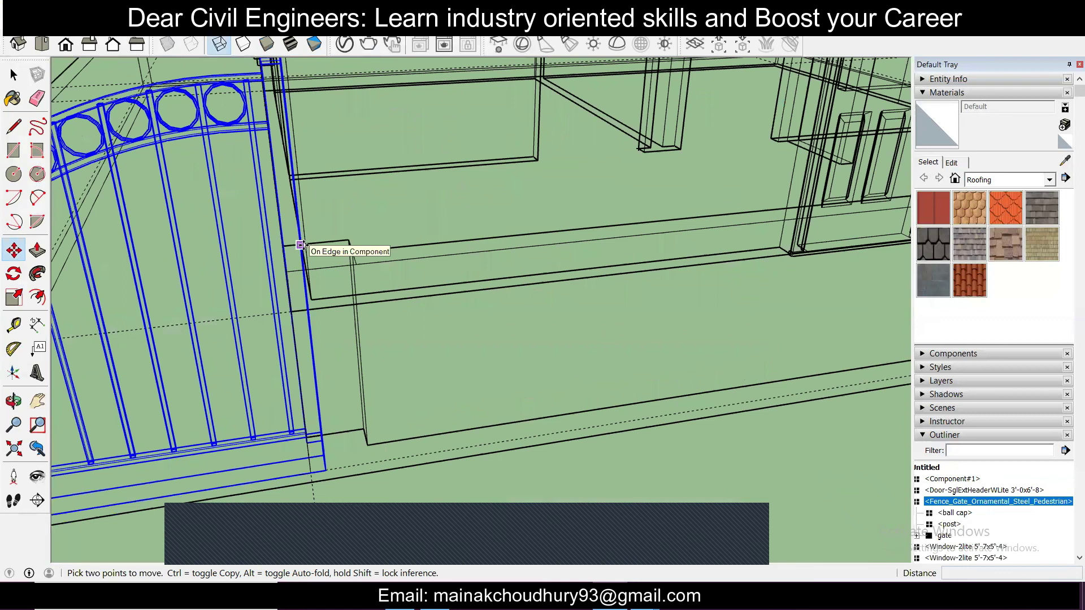
{"action": "scroll", "coordinate": [283, 236], "scroll_direction": "down", "scroll_amount": 3}
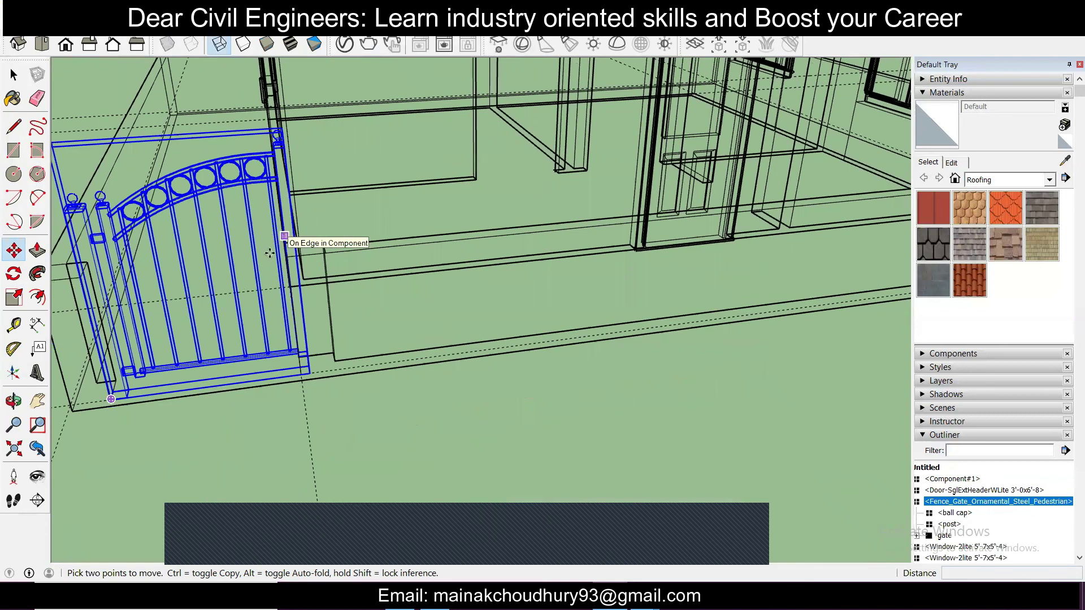
{"action": "scroll", "coordinate": [270, 253], "scroll_direction": "down", "scroll_amount": 1}
{"action": "scroll", "coordinate": [271, 257], "scroll_direction": "up", "scroll_amount": 3}
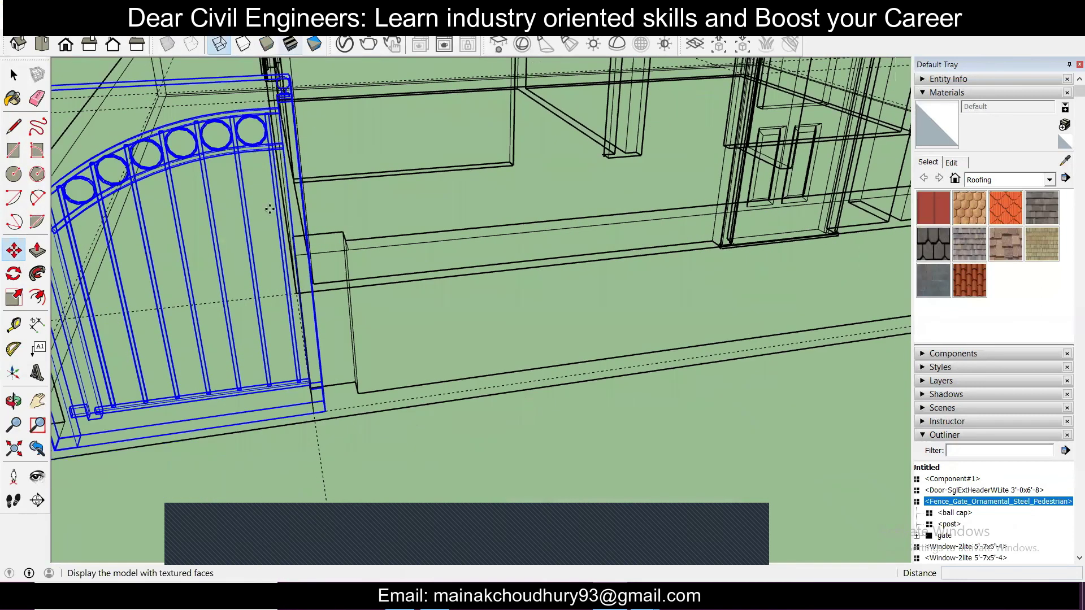
{"action": "scroll", "coordinate": [283, 219], "scroll_direction": "up", "scroll_amount": 1}
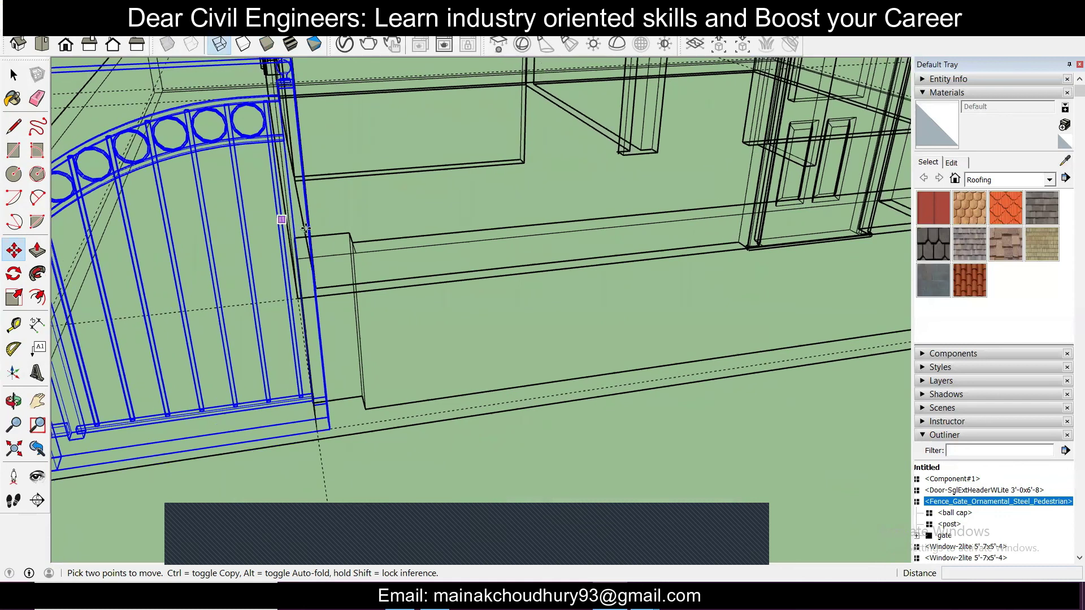
{"action": "scroll", "coordinate": [305, 229], "scroll_direction": "up", "scroll_amount": 2}
{"action": "scroll", "coordinate": [342, 202], "scroll_direction": "down", "scroll_amount": 4}
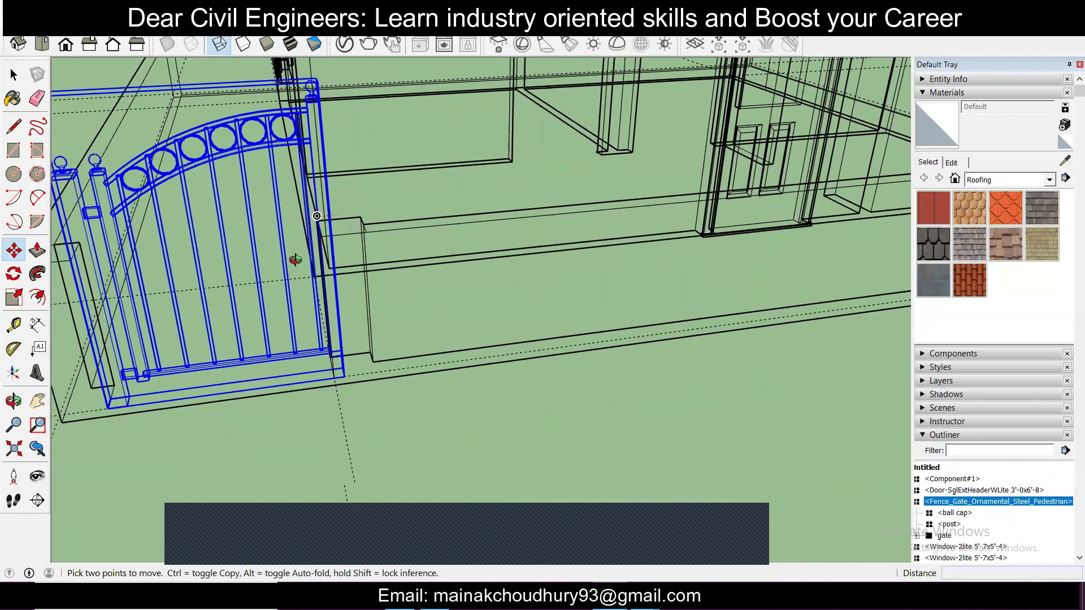
{"action": "middle_click_drag", "start_coordinate": [294, 259], "coordinate": [296, 242]}
{"action": "scroll", "coordinate": [298, 232], "scroll_direction": "up", "scroll_amount": 2}
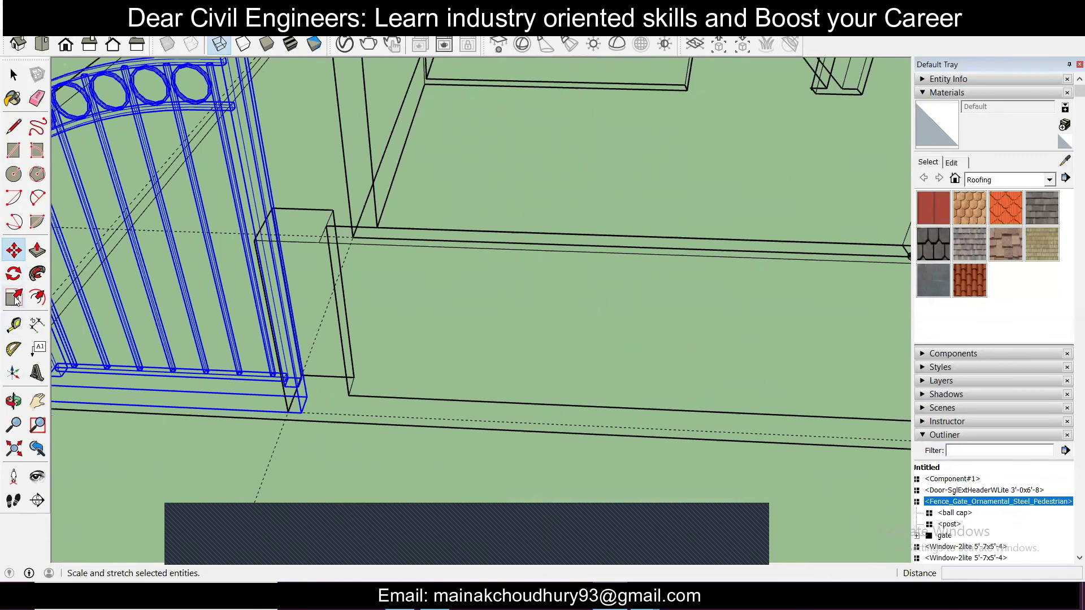
Step: Try to scale the gate along red by the side grip next to the longer stretch of boundary wall
{"action": "left_click", "coordinate": [14, 299]}
{"action": "scroll", "coordinate": [280, 241], "scroll_direction": "up", "scroll_amount": 1}
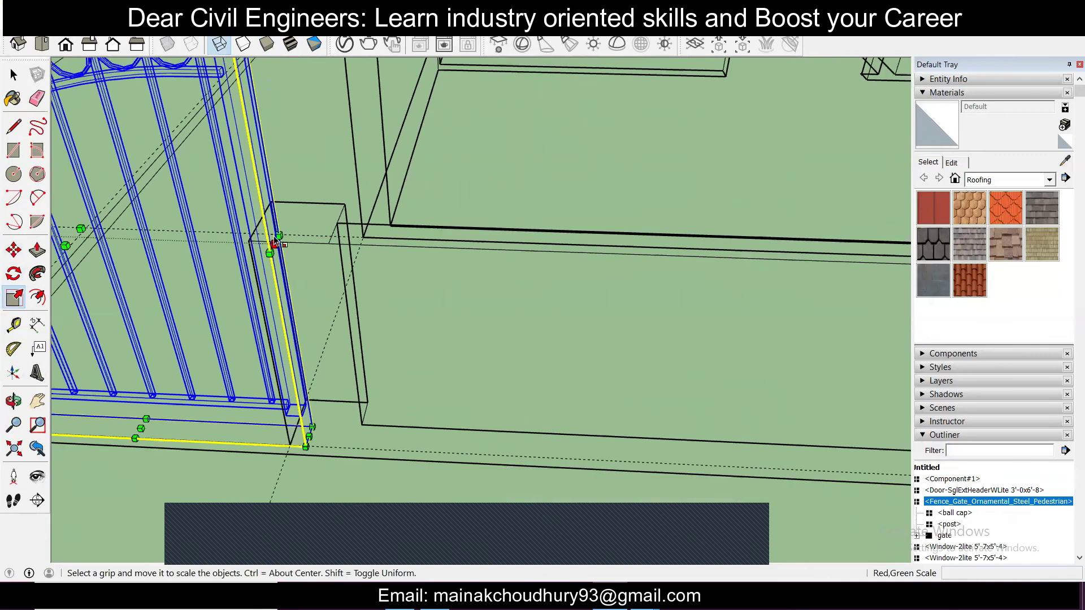
{"action": "scroll", "coordinate": [276, 243], "scroll_direction": "down", "scroll_amount": 1}
{"action": "scroll", "coordinate": [269, 224], "scroll_direction": "up", "scroll_amount": 2}
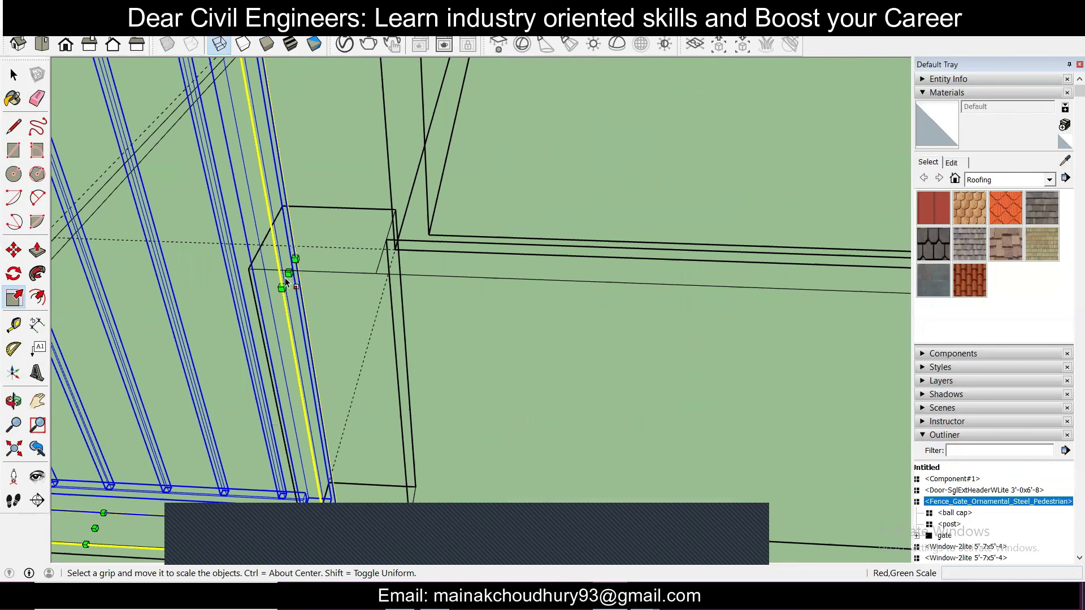
{"action": "scroll", "coordinate": [285, 277], "scroll_direction": "up", "scroll_amount": 2}
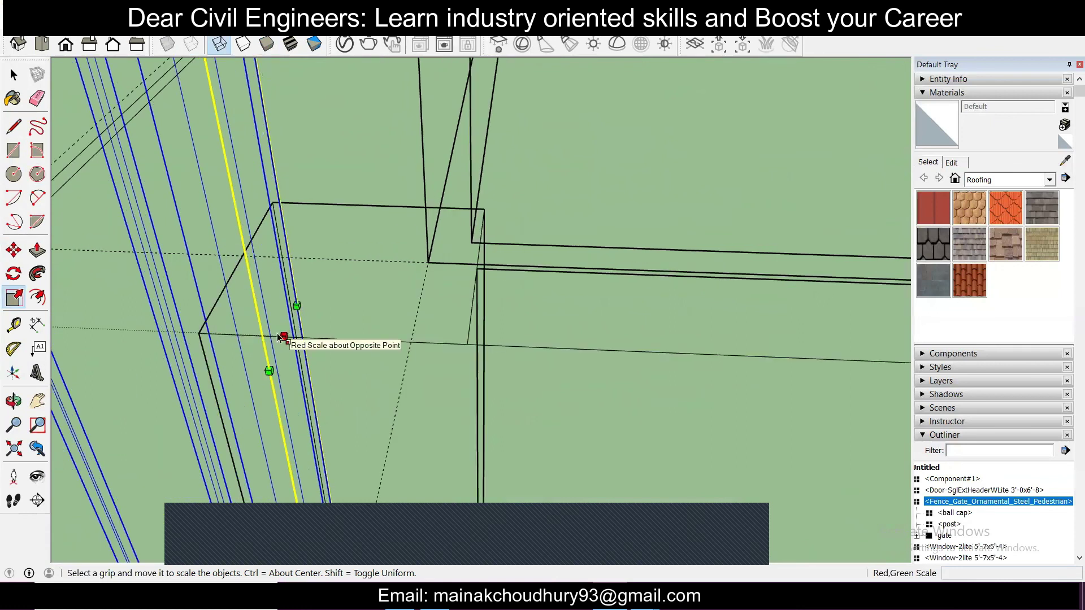
{"action": "scroll", "coordinate": [225, 319], "scroll_direction": "down", "scroll_amount": 1}
{"action": "scroll", "coordinate": [235, 314], "scroll_direction": "down", "scroll_amount": 1}
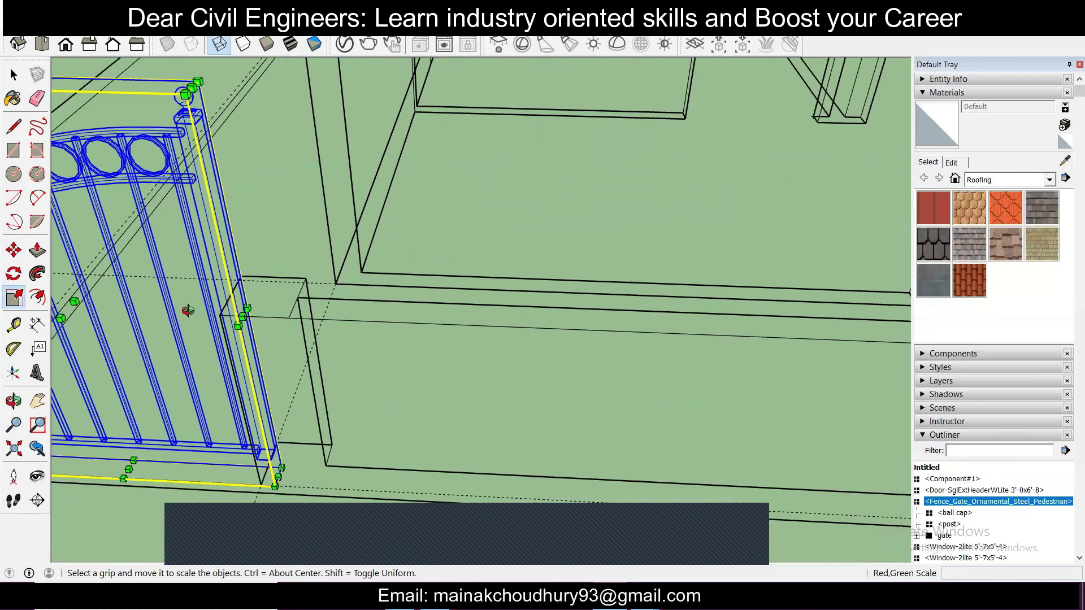
{"action": "middle_click_drag", "start_coordinate": [188, 310], "coordinate": [321, 266]}
{"action": "scroll", "coordinate": [318, 252], "scroll_direction": "down", "scroll_amount": 3}
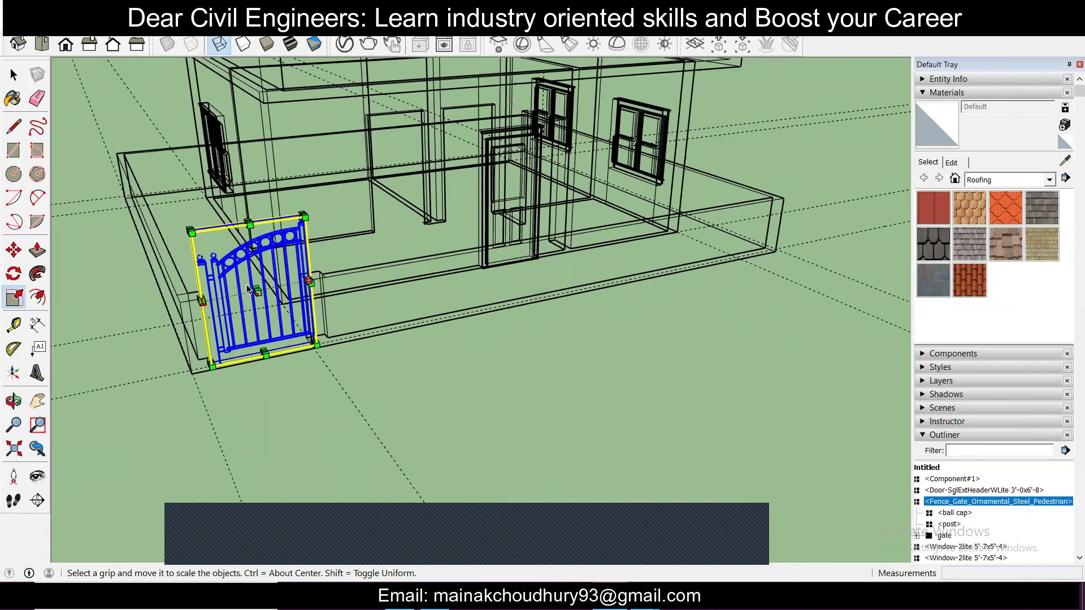
Step: Try to stretch the gate by its opposite side grip toward the short end piece of the boundary wall
{"action": "scroll", "coordinate": [249, 290], "scroll_direction": "up", "scroll_amount": 2}
{"action": "scroll", "coordinate": [250, 313], "scroll_direction": "up", "scroll_amount": 4}
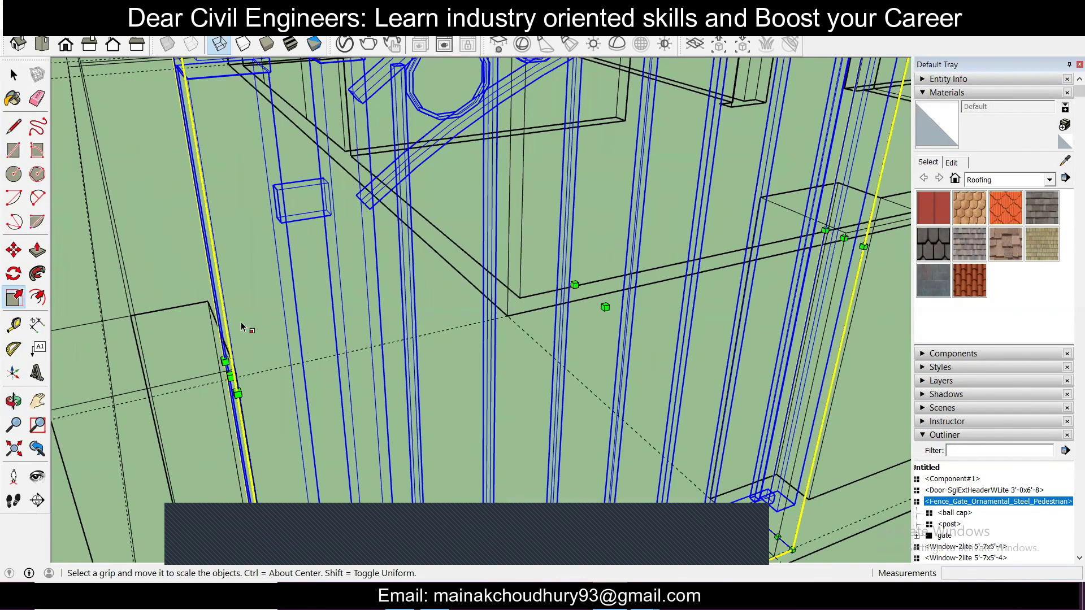
{"action": "left_click_drag", "start_coordinate": [226, 364], "coordinate": [143, 364]}
{"action": "scroll", "coordinate": [144, 353], "scroll_direction": "down", "scroll_amount": 1}
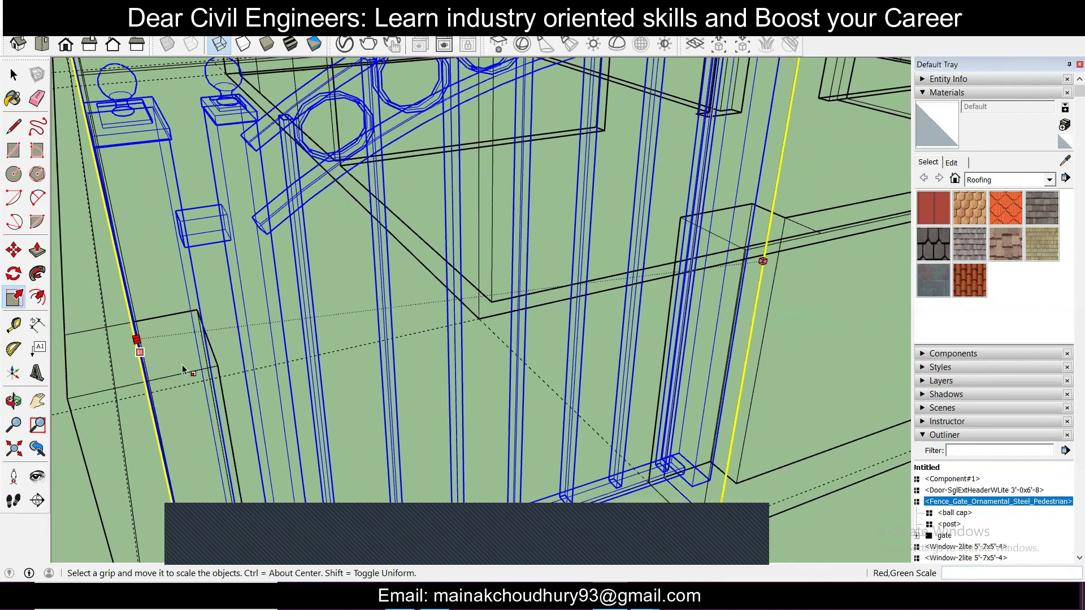
{"action": "scroll", "coordinate": [148, 269], "scroll_direction": "down", "scroll_amount": 5}
{"action": "middle_click_drag", "start_coordinate": [149, 272], "coordinate": [251, 302]}
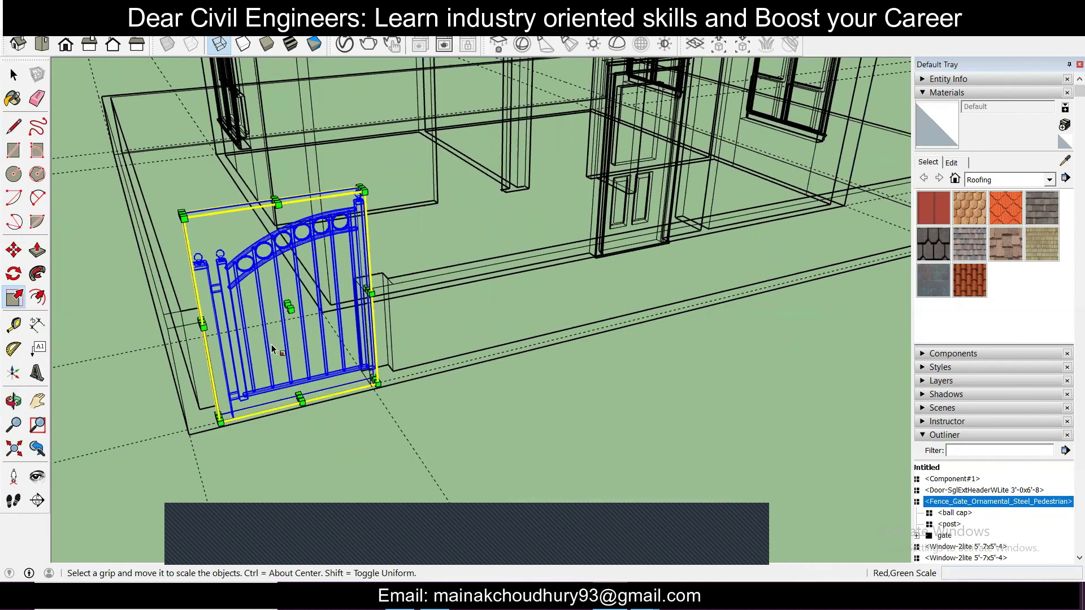
{"action": "middle_click_drag", "start_coordinate": [274, 351], "coordinate": [269, 375]}
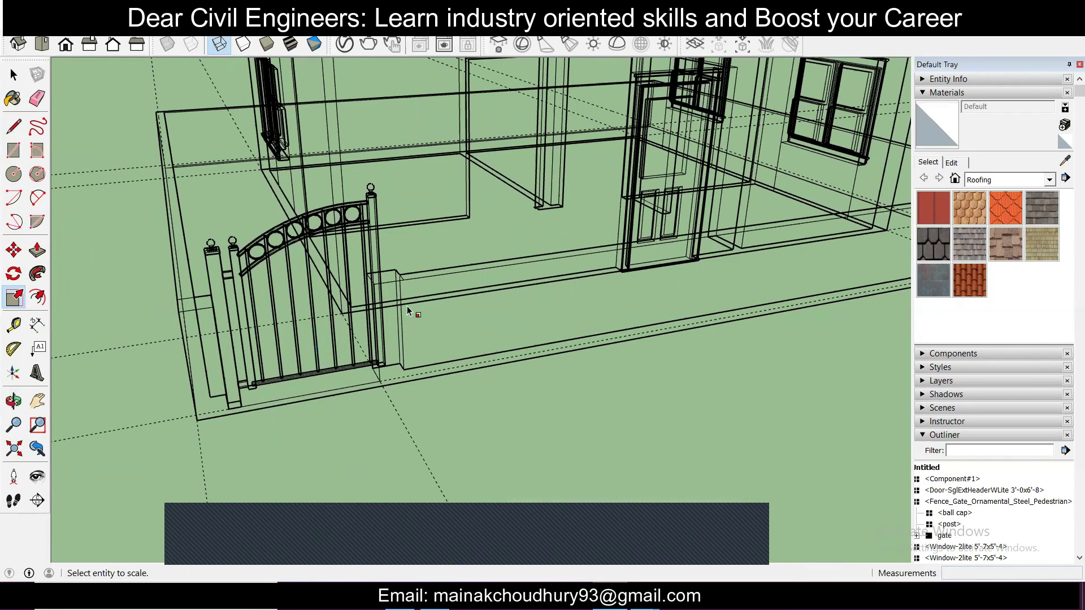
Step: Show shaded faces and examine the gate in the boundary wall opening together with the rest of the house
{"action": "key", "text": "o"}
{"action": "left_click_drag", "start_coordinate": [412, 375], "coordinate": [103, 364]}
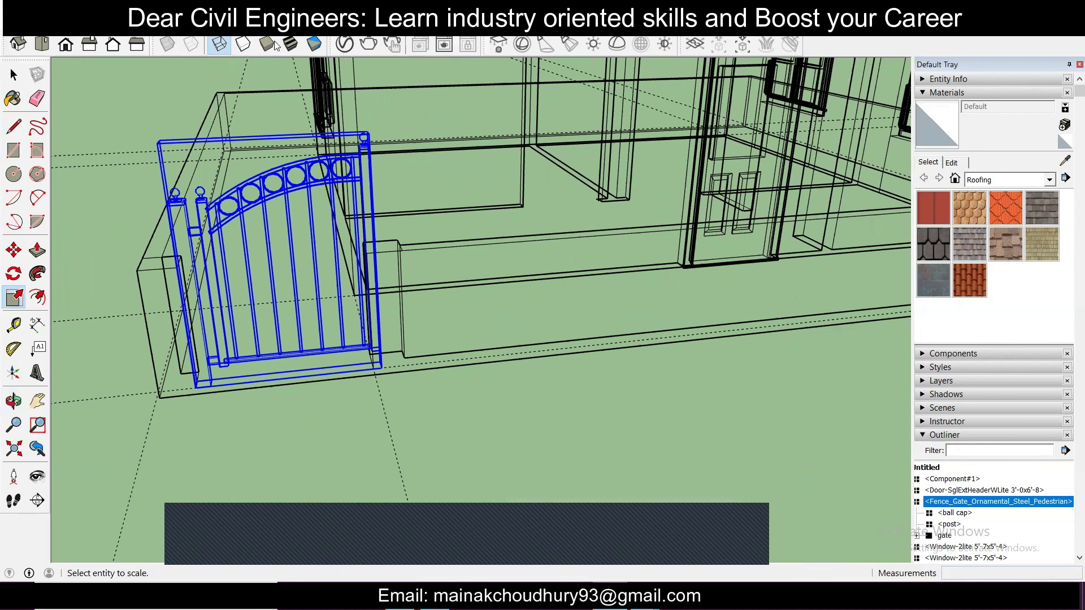
{"action": "left_click", "coordinate": [266, 45]}
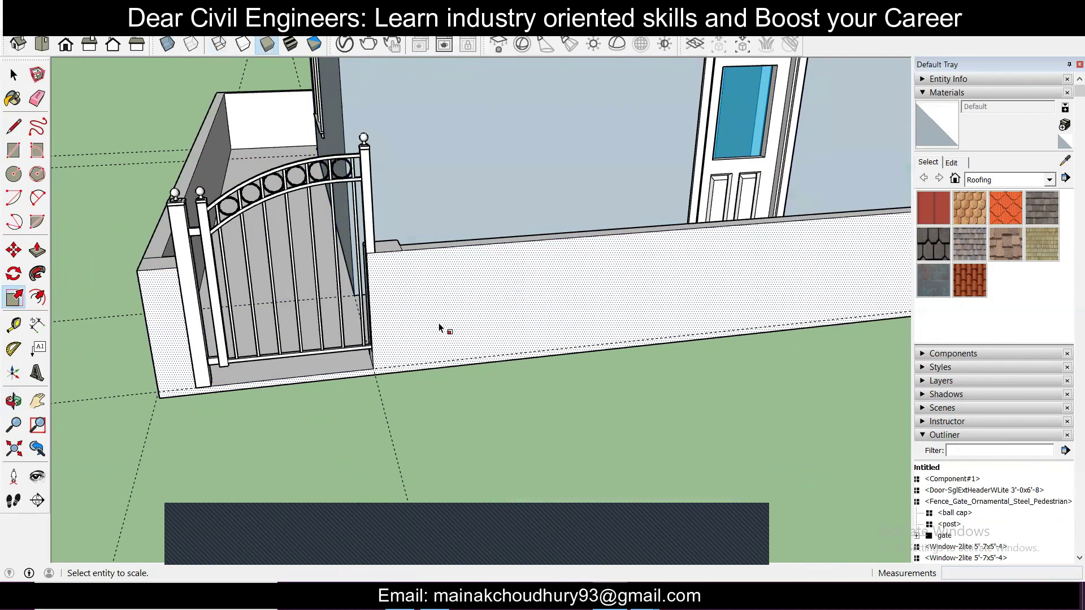
{"action": "scroll", "coordinate": [459, 346], "scroll_direction": "down", "scroll_amount": 2}
{"action": "middle_click_drag", "start_coordinate": [431, 364], "coordinate": [373, 368]}
{"action": "scroll", "coordinate": [372, 351], "scroll_direction": "down", "scroll_amount": 4}
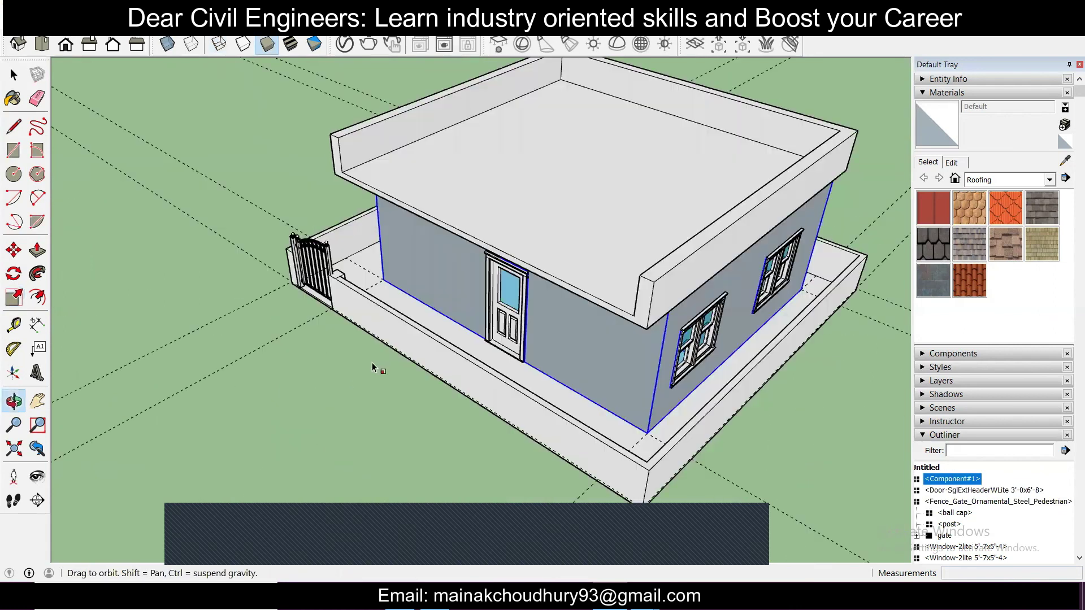
Step: Start importing a model and search the 3D WAREHOUSE folder for "railing"
{"action": "left_click", "coordinate": [10, 25]}
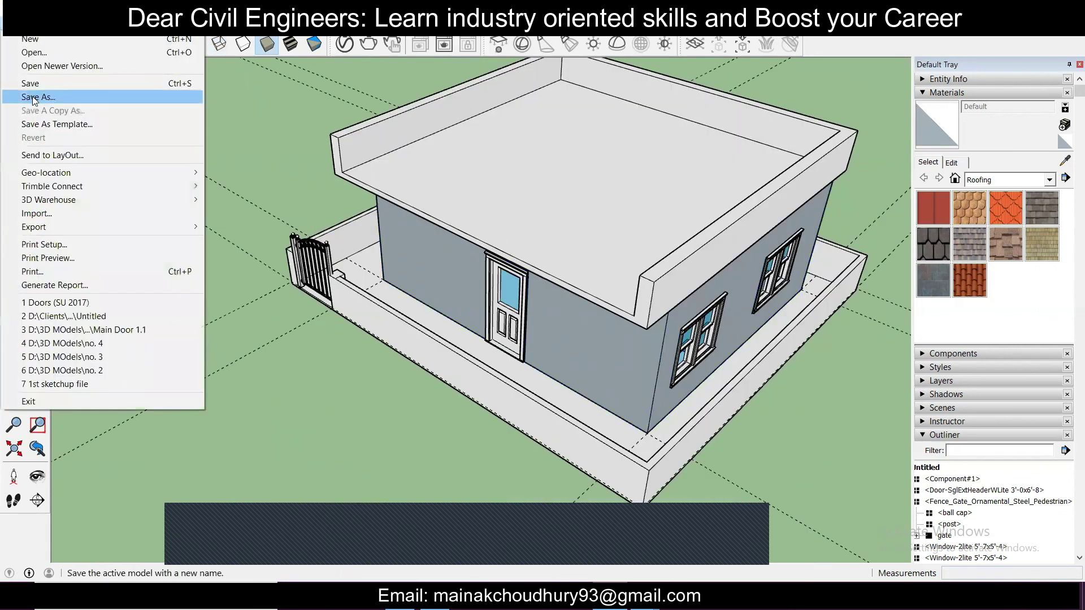
{"action": "left_click", "coordinate": [56, 213]}
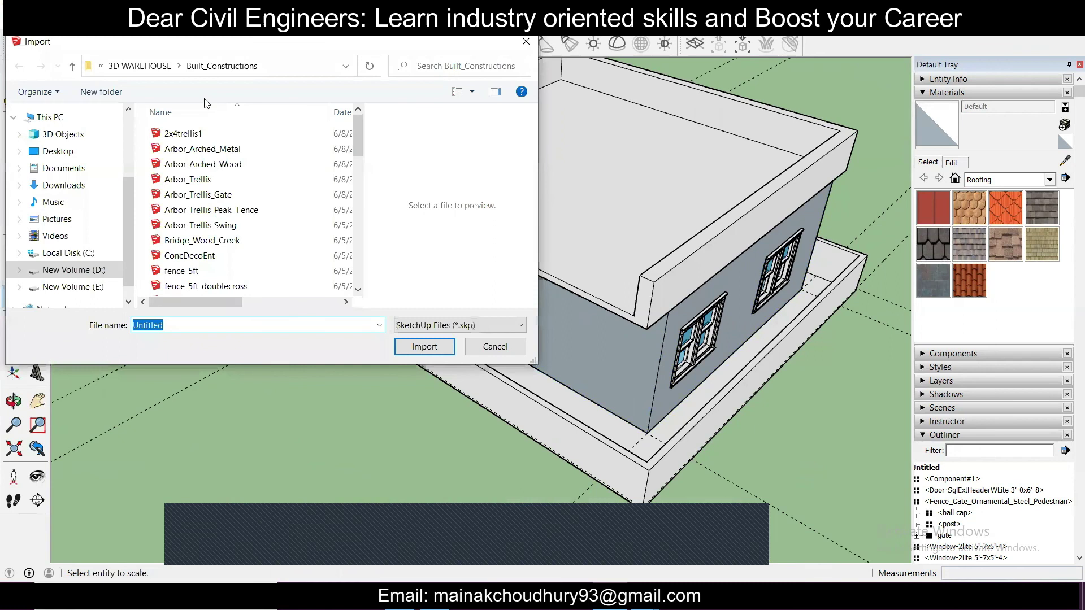
{"action": "left_click", "coordinate": [139, 65]}
{"action": "left_click", "coordinate": [474, 68]}
{"action": "type", "text": "railing"}
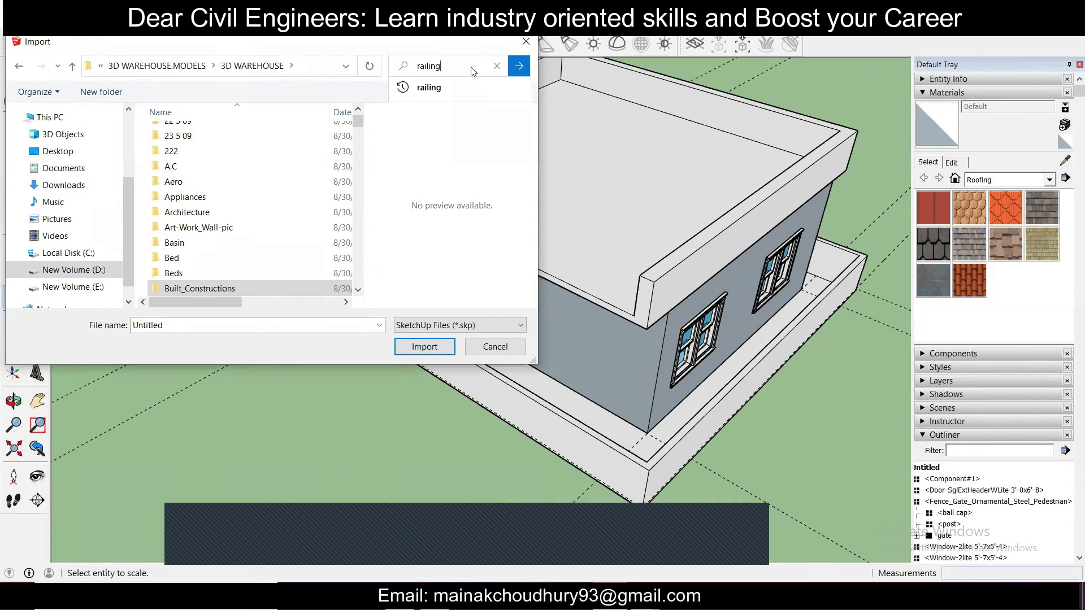
{"action": "key", "text": "Return"}
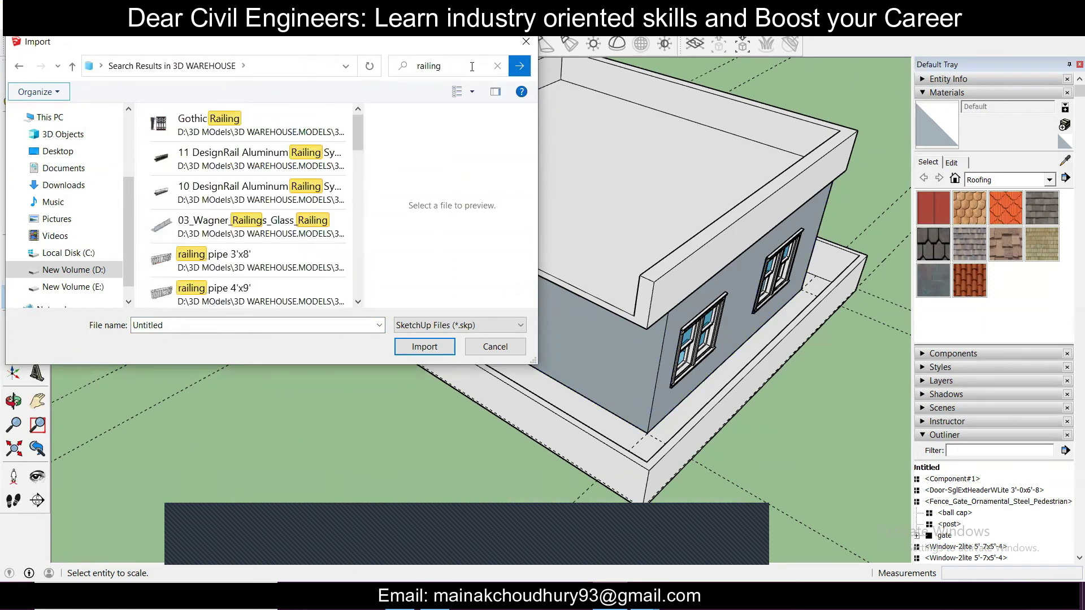
{"action": "scroll", "coordinate": [282, 180], "scroll_direction": "down", "scroll_amount": 5}
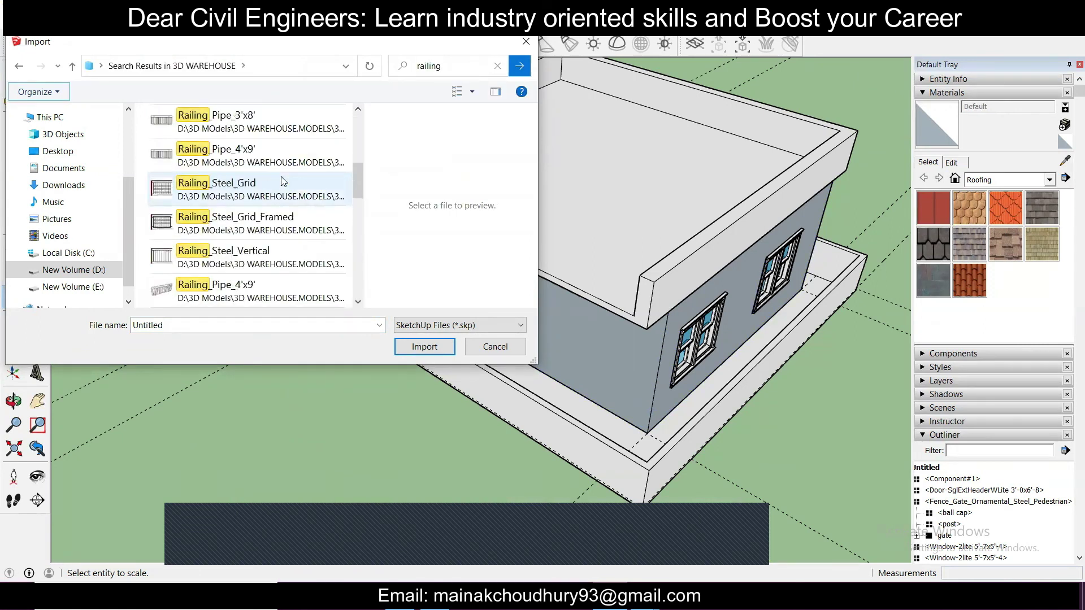
{"action": "scroll", "coordinate": [282, 181], "scroll_direction": "up", "scroll_amount": 2}
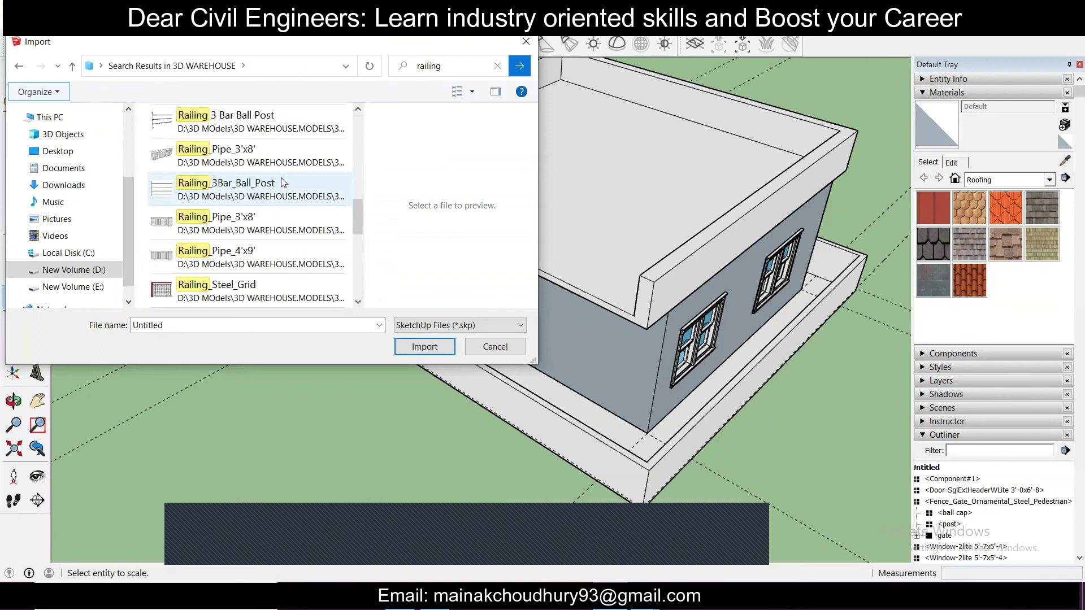
Step: Import the Railing 3 Bar Ball Post model and place it at the gate-side end of the roof's open front edge
{"action": "left_click", "coordinate": [227, 130]}
{"action": "left_click", "coordinate": [421, 346]}
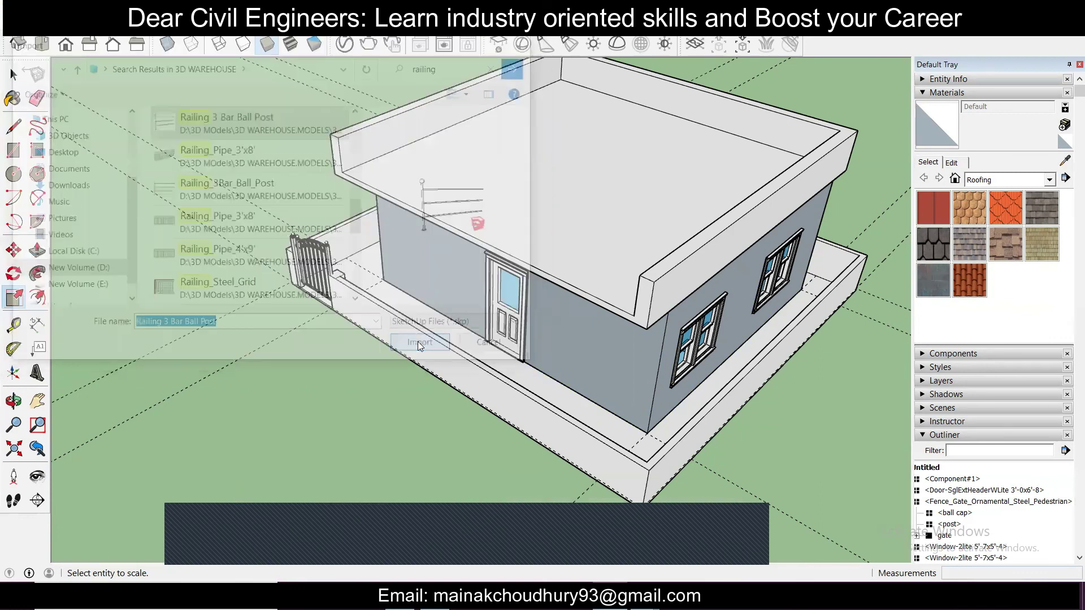
{"action": "scroll", "coordinate": [351, 175], "scroll_direction": "up", "scroll_amount": 5}
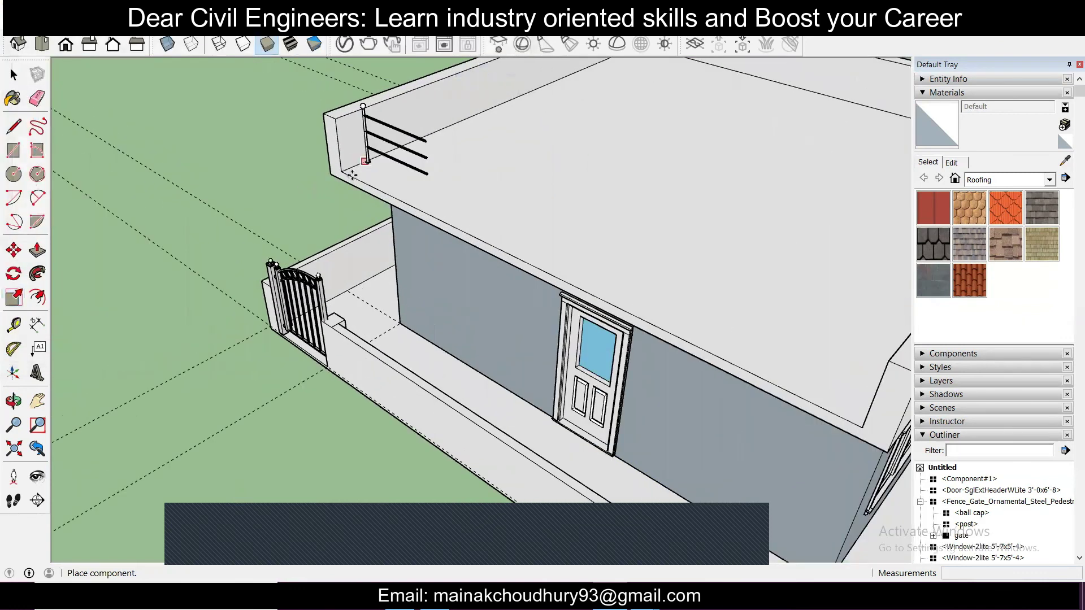
{"action": "left_click", "coordinate": [372, 186]}
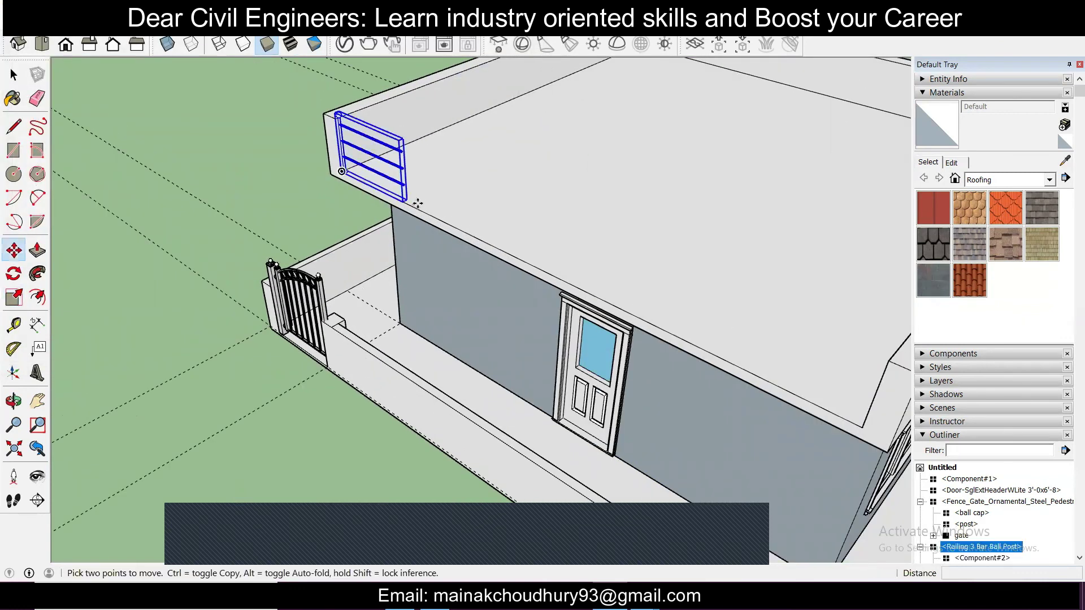
Step: Copy the railing section four times end to end along the roof's front edge, spacing the copies about 4' apart
{"action": "scroll", "coordinate": [345, 180], "scroll_direction": "up", "scroll_amount": 2}
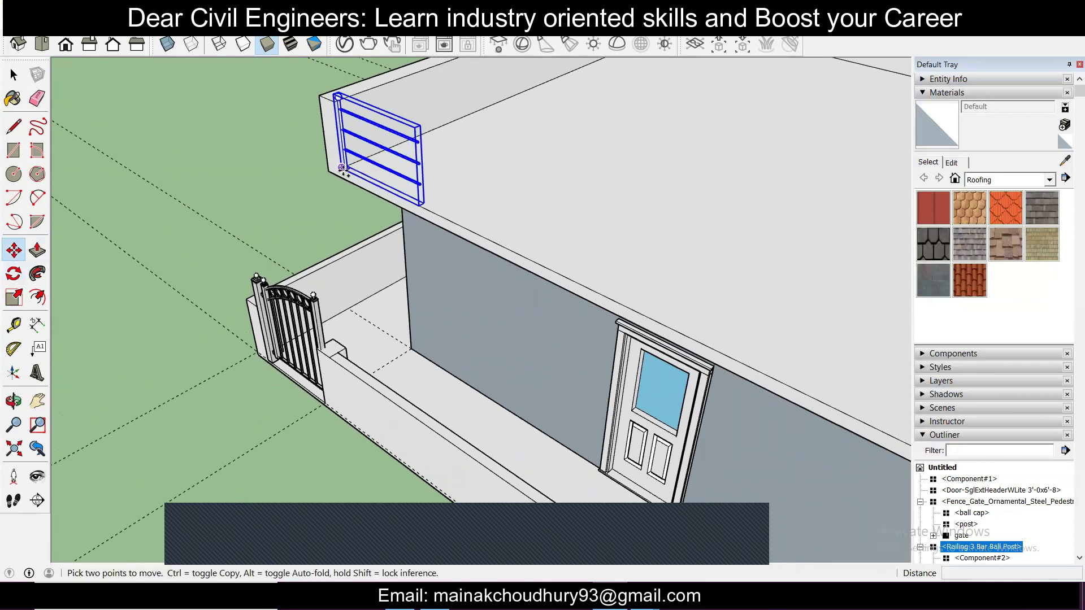
{"action": "key", "text": "ctrl"}
{"action": "left_click", "coordinate": [342, 168]}
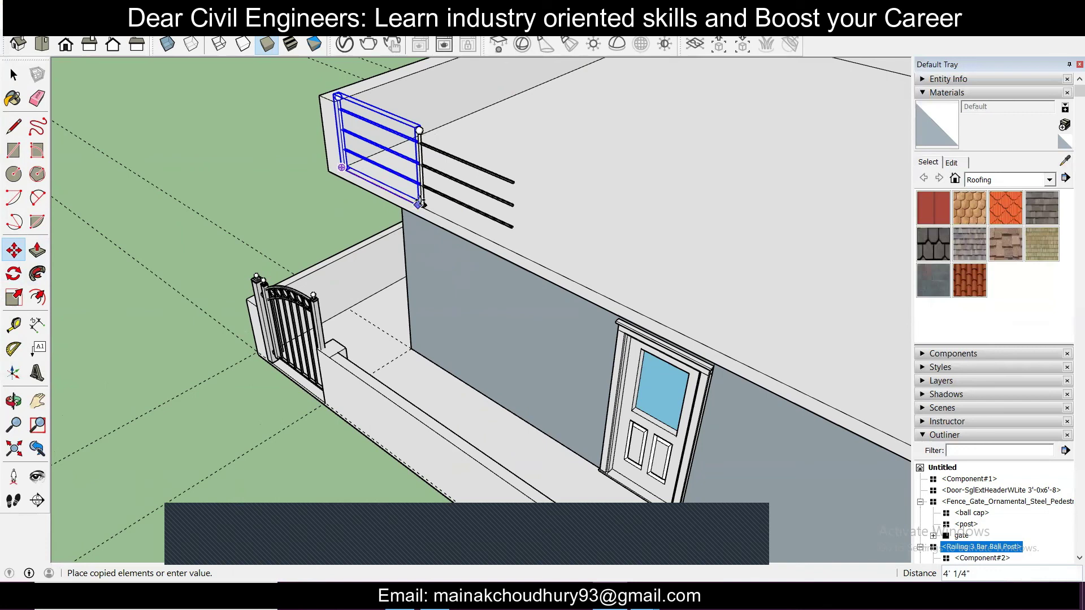
{"action": "left_click", "coordinate": [419, 205]}
{"action": "key", "text": "ctrl"}
{"action": "left_click", "coordinate": [418, 205]}
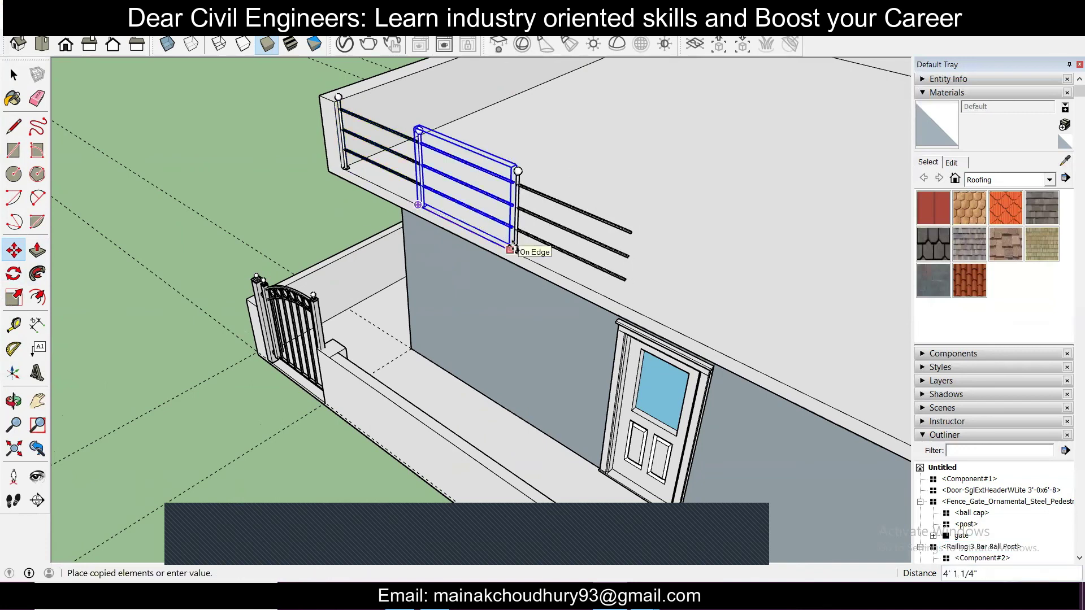
{"action": "left_click", "coordinate": [509, 249]}
{"action": "key", "text": "ctrl"}
{"action": "left_click", "coordinate": [509, 249]}
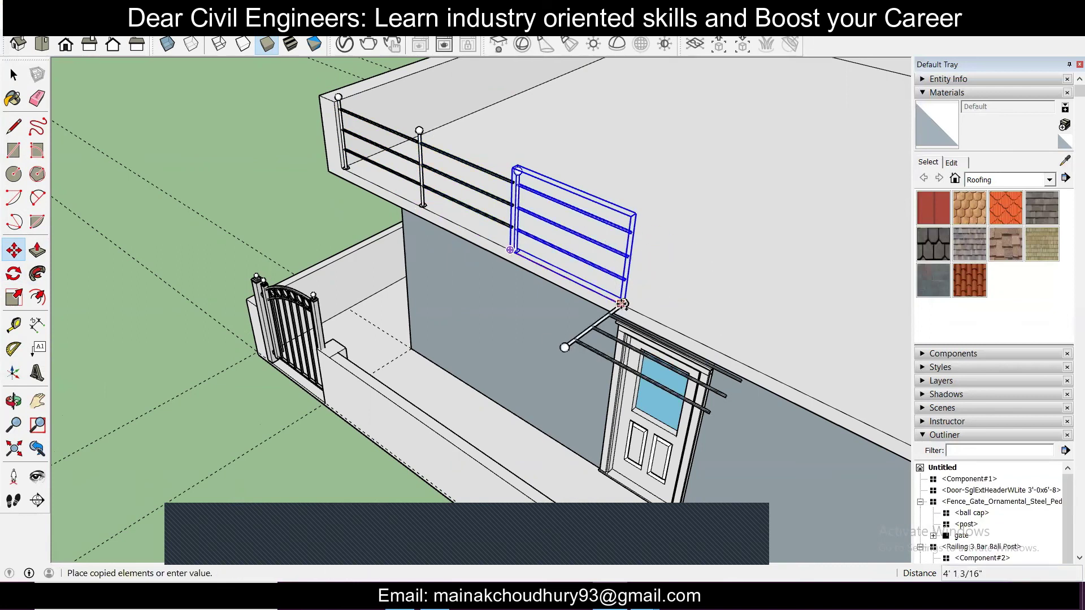
{"action": "left_click", "coordinate": [622, 305]}
{"action": "key", "text": "ctrl"}
{"action": "left_click", "coordinate": [624, 305]}
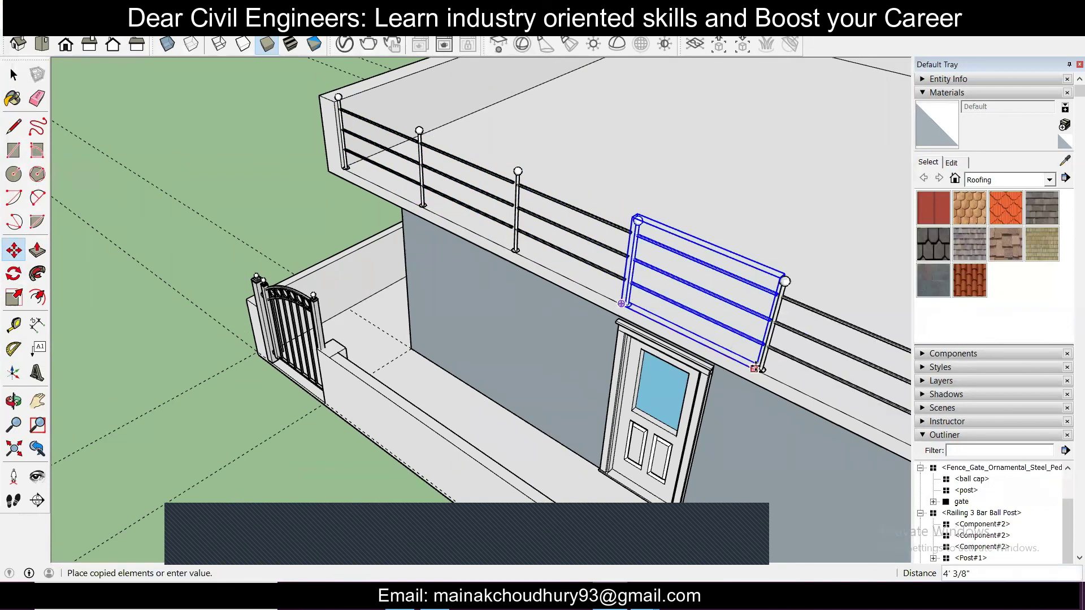
{"action": "left_click", "coordinate": [756, 369]}
Step: Copy the last railing section once more along the front edge to close the gap up to the far parapet
{"action": "scroll", "coordinate": [600, 264], "scroll_direction": "down", "scroll_amount": 2}
{"action": "scroll", "coordinate": [600, 264], "scroll_direction": "down", "scroll_amount": 1}
{"action": "scroll", "coordinate": [833, 383], "scroll_direction": "up", "scroll_amount": 2}
{"action": "key", "text": "ctrl"}
{"action": "left_click", "coordinate": [631, 299]}
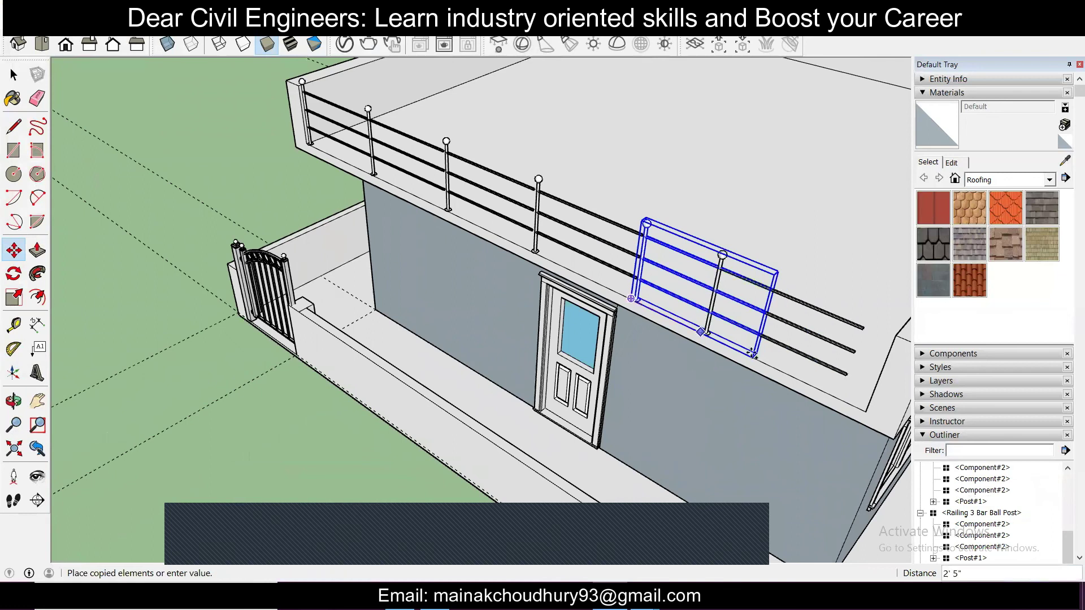
{"action": "left_click", "coordinate": [750, 355]}
{"action": "scroll", "coordinate": [628, 263], "scroll_direction": "down", "scroll_amount": 2}
{"action": "scroll", "coordinate": [894, 336], "scroll_direction": "up", "scroll_amount": 2}
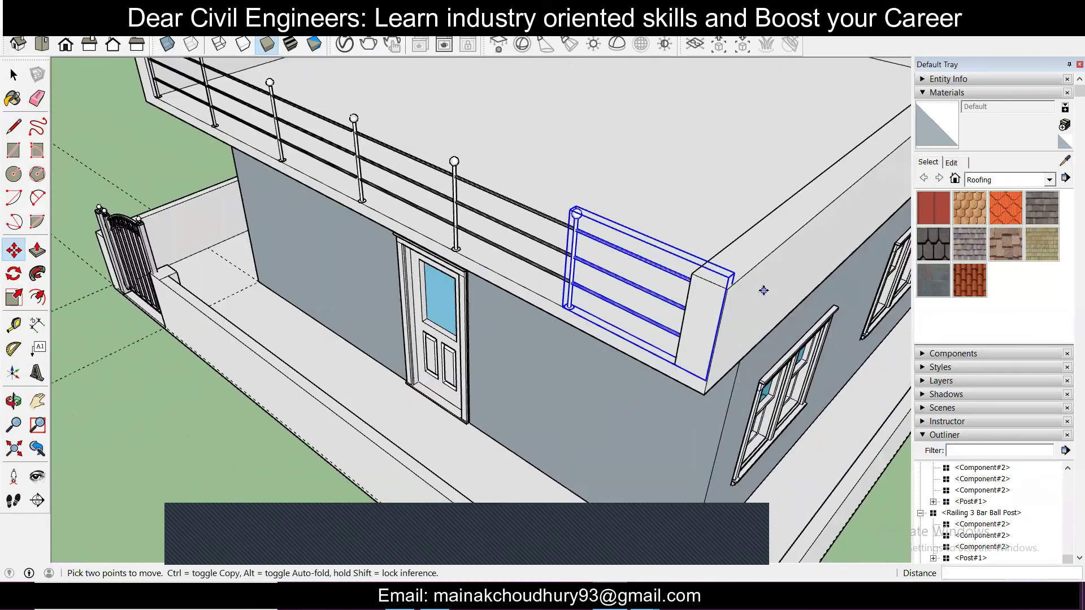
{"action": "key", "text": "Escape"}
Step: Reverse all connected faces of the house walls inside their component and finish editing the component
{"action": "scroll", "coordinate": [763, 267], "scroll_direction": "down", "scroll_amount": 2}
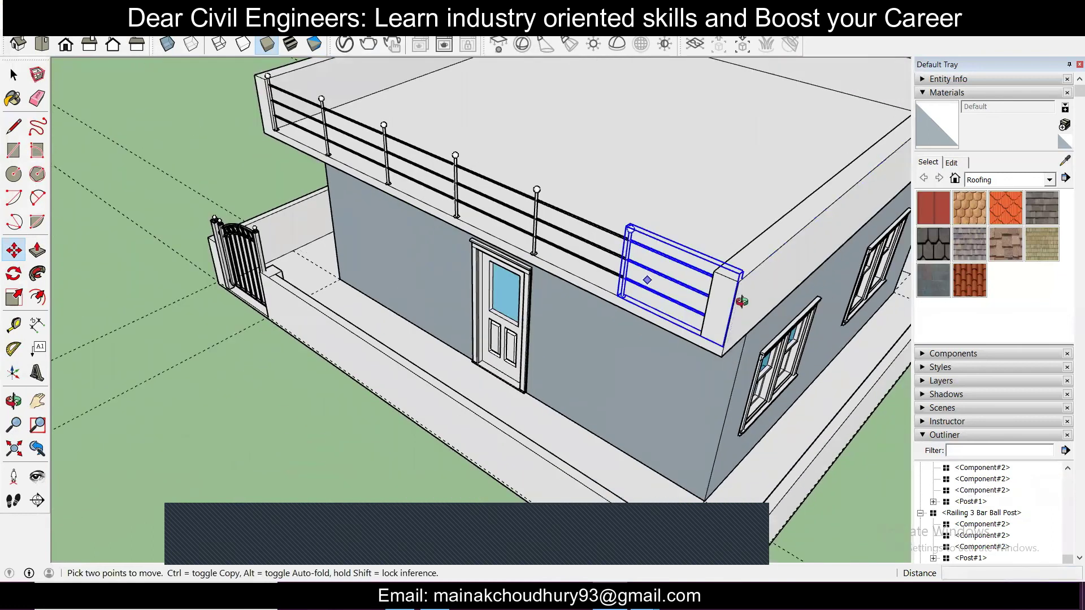
{"action": "middle_click_drag", "start_coordinate": [565, 294], "coordinate": [686, 268]}
{"action": "scroll", "coordinate": [659, 252], "scroll_direction": "down", "scroll_amount": 2}
{"action": "middle_click_drag", "start_coordinate": [588, 361], "coordinate": [492, 257]}
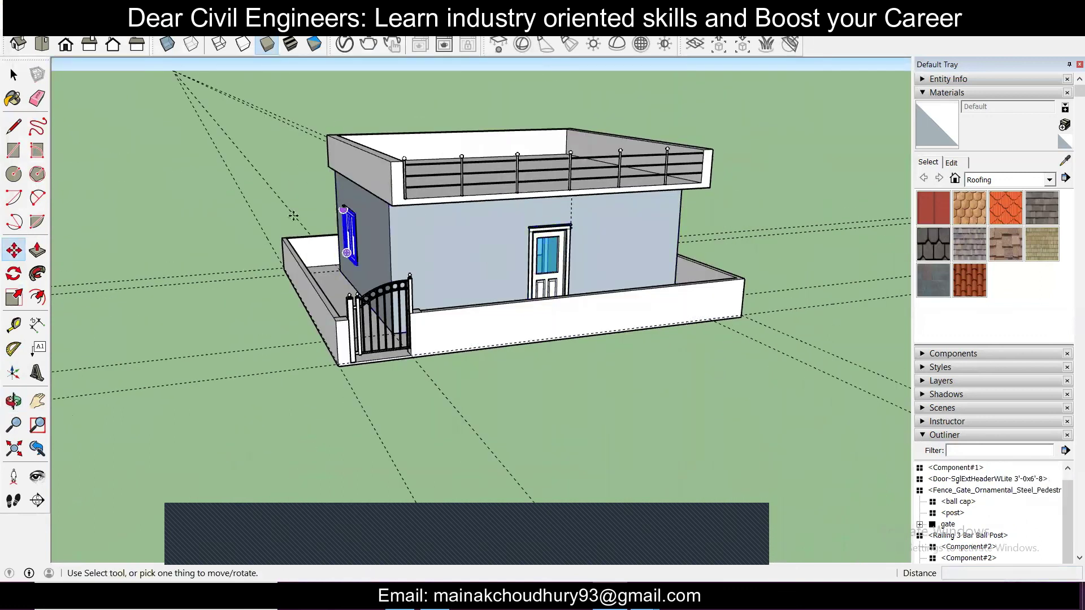
{"action": "key", "text": "space"}
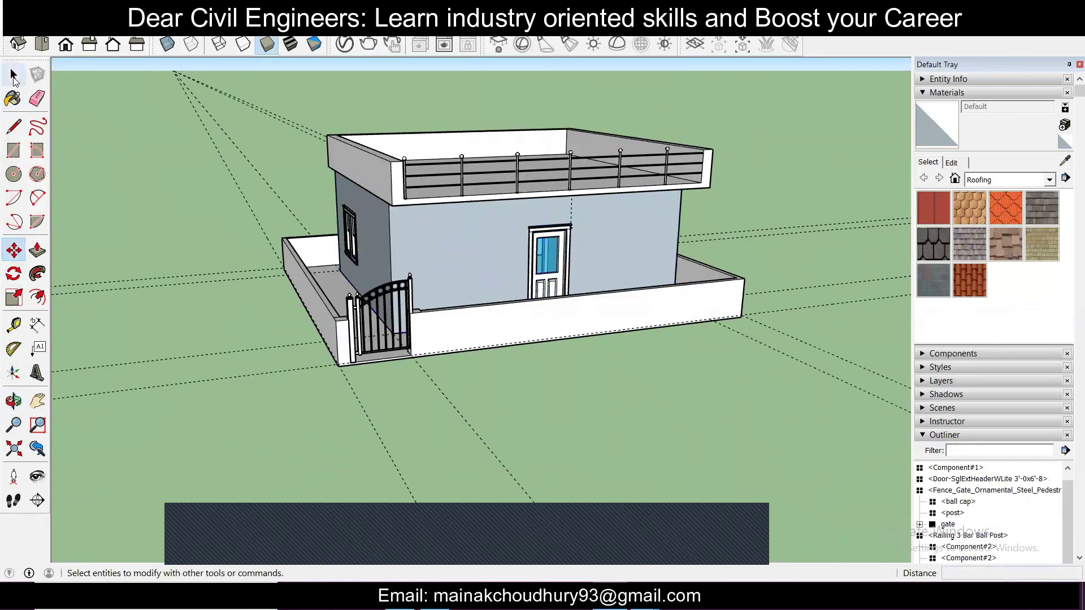
{"action": "triple_click", "coordinate": [366, 226]}
{"action": "triple_click", "coordinate": [380, 228]}
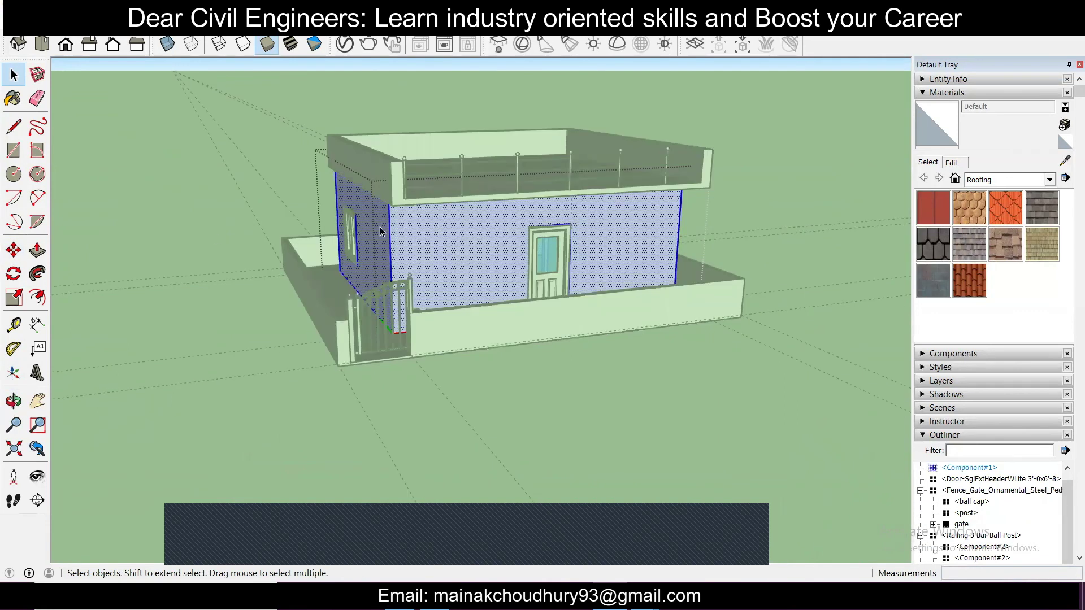
{"action": "right_click", "coordinate": [435, 241]}
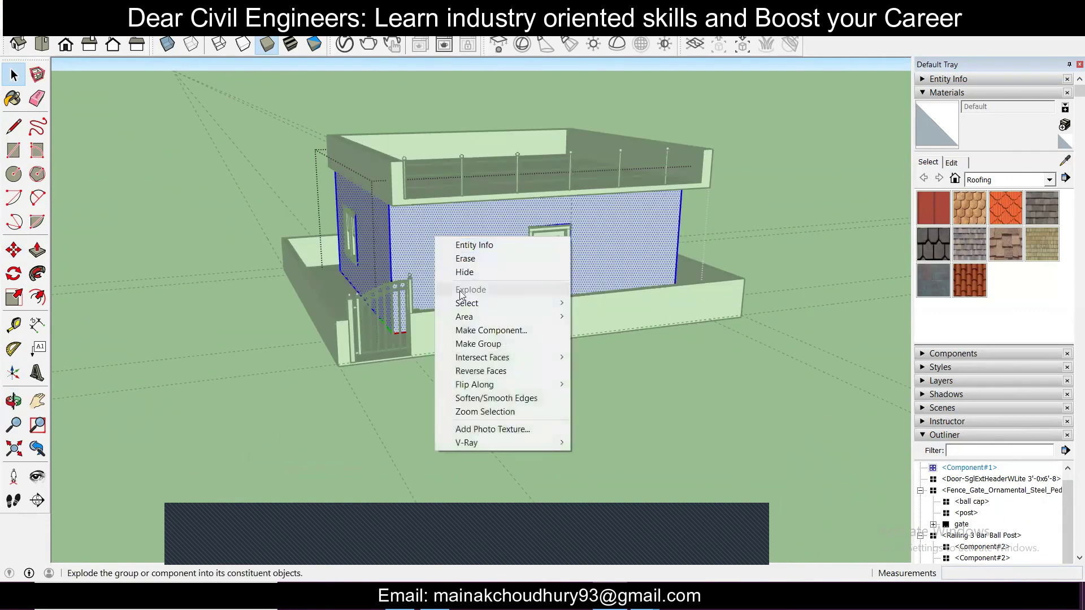
{"action": "left_click", "coordinate": [478, 372]}
{"action": "left_click", "coordinate": [474, 354]}
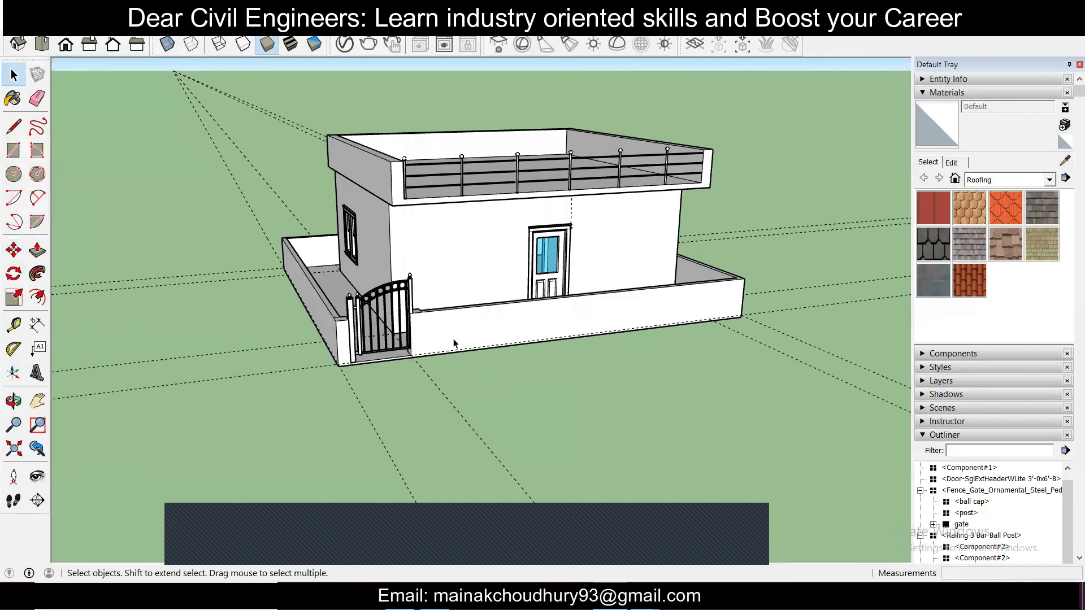